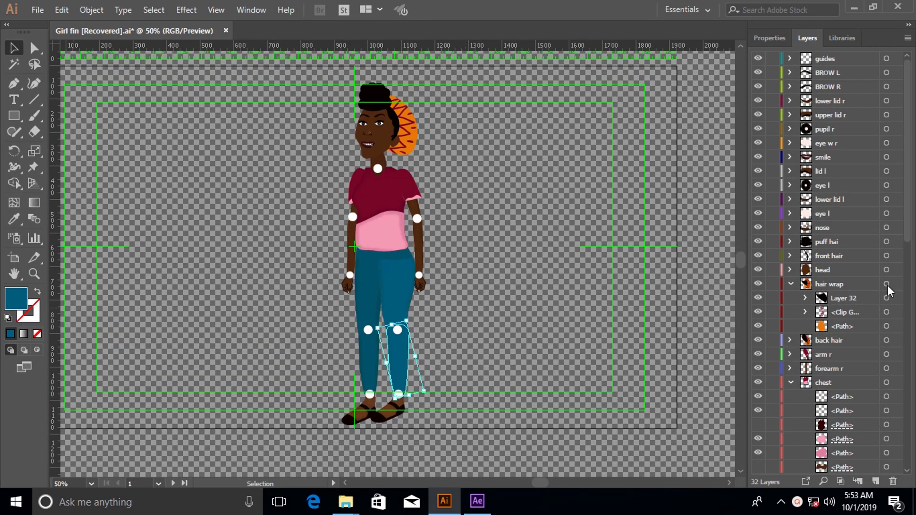
Step: Select the guides layer's contents and toggle its visibility to check the joint marker circles on the character
{"action": "left_click", "coordinate": [456, 282]}
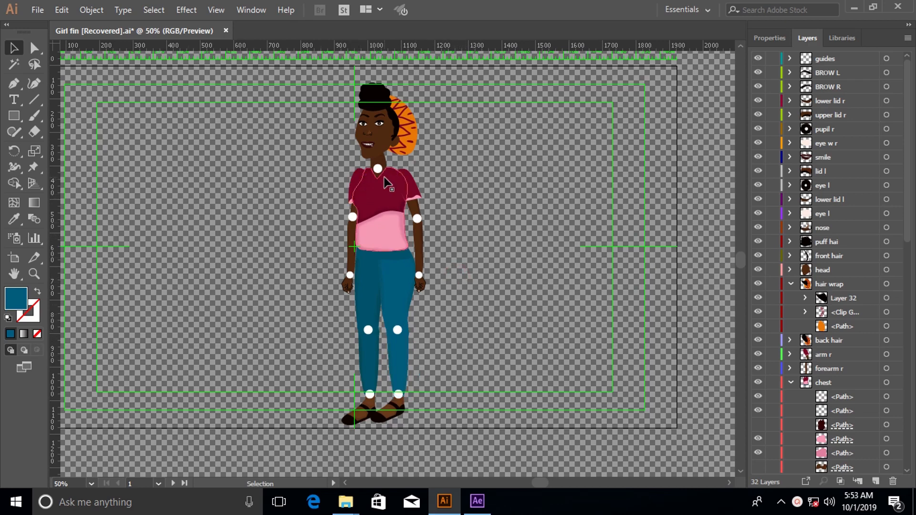
{"action": "left_click", "coordinate": [886, 58]}
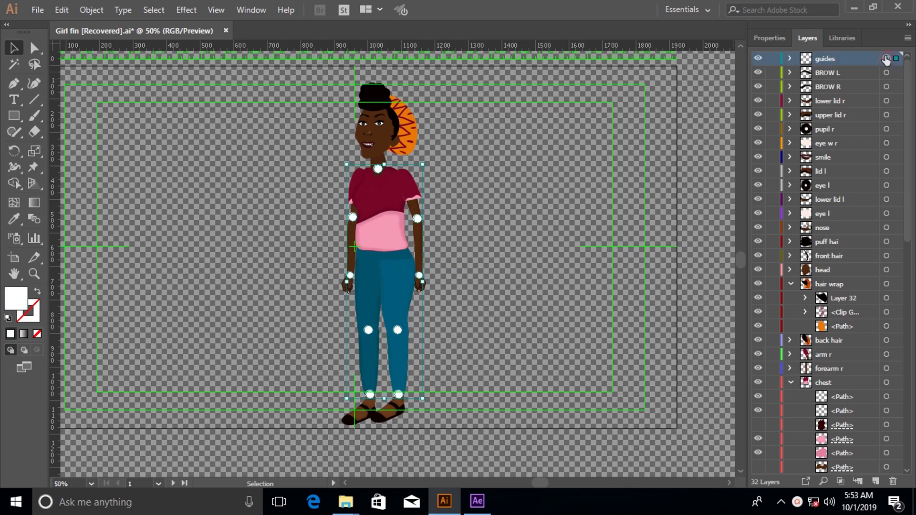
{"action": "left_click", "coordinate": [758, 59]}
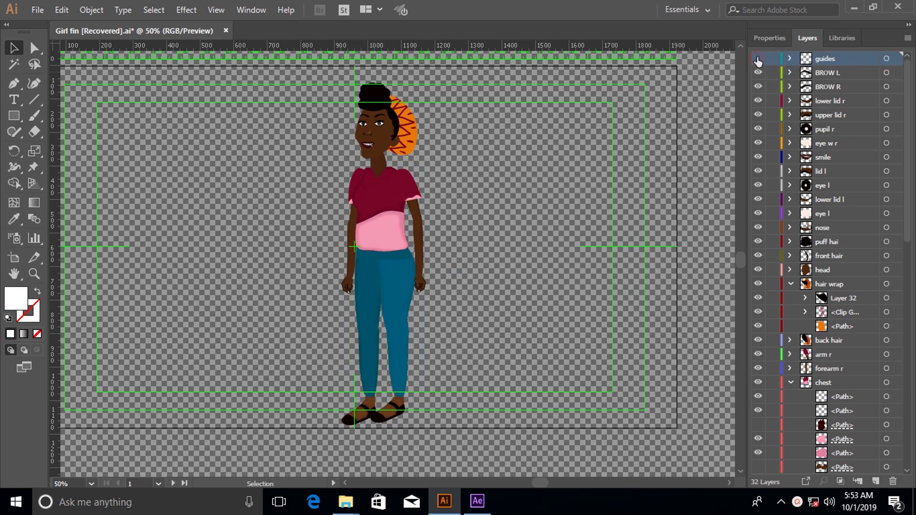
{"action": "left_click", "coordinate": [758, 58]}
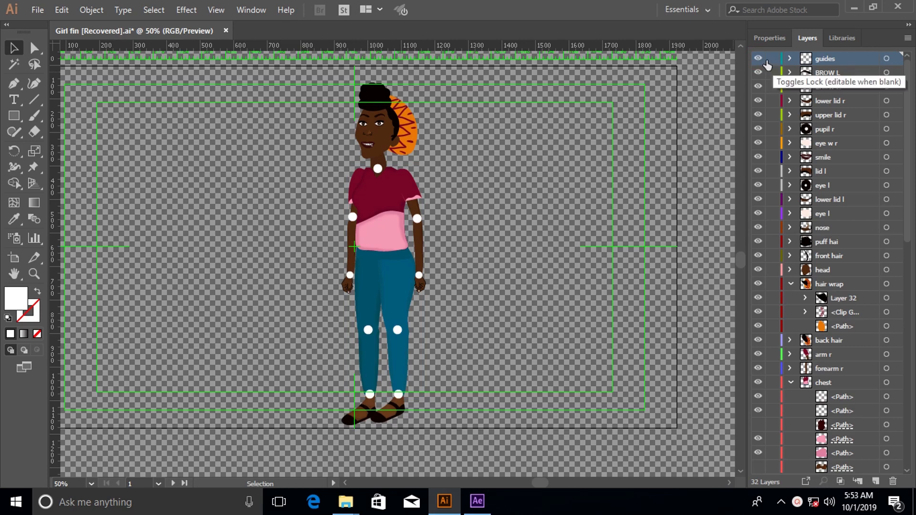
{"action": "left_click", "coordinate": [751, 56]}
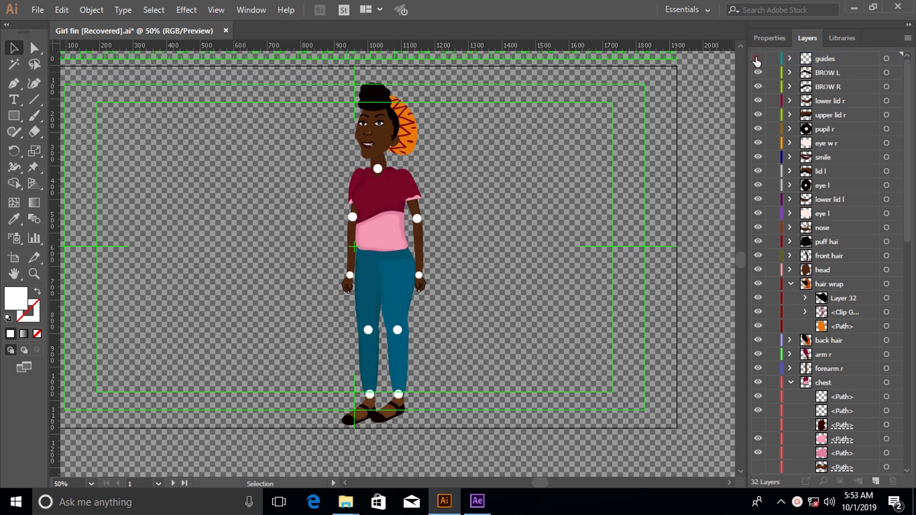
{"action": "left_click", "coordinate": [758, 59]}
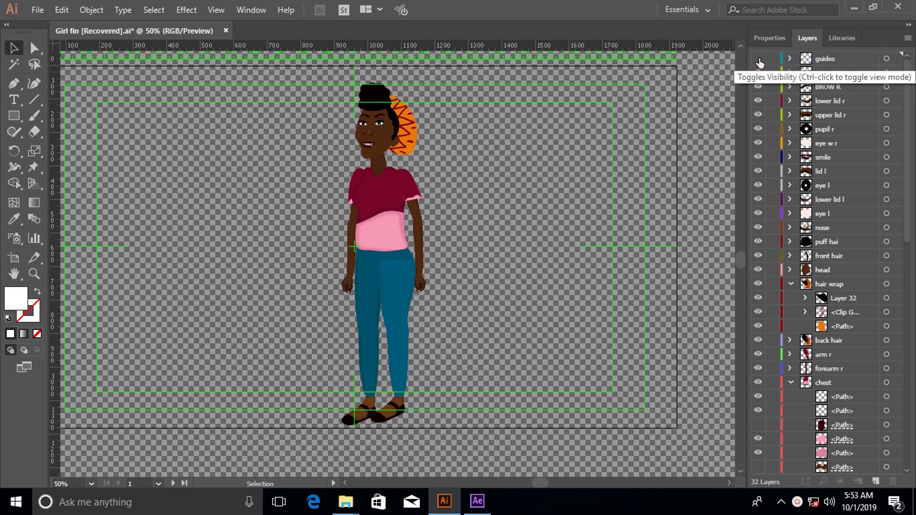
{"action": "left_click", "coordinate": [758, 59]}
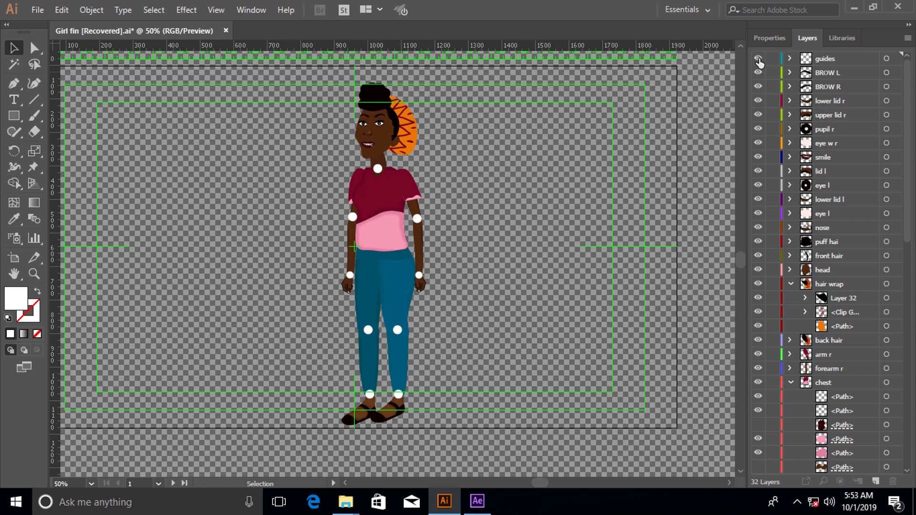
{"action": "left_click", "coordinate": [759, 59]}
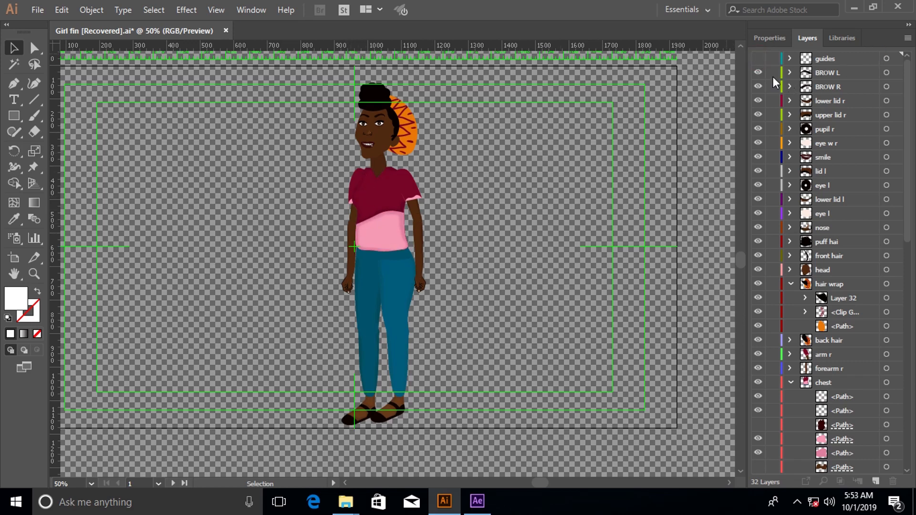
{"action": "left_click", "coordinate": [759, 58]}
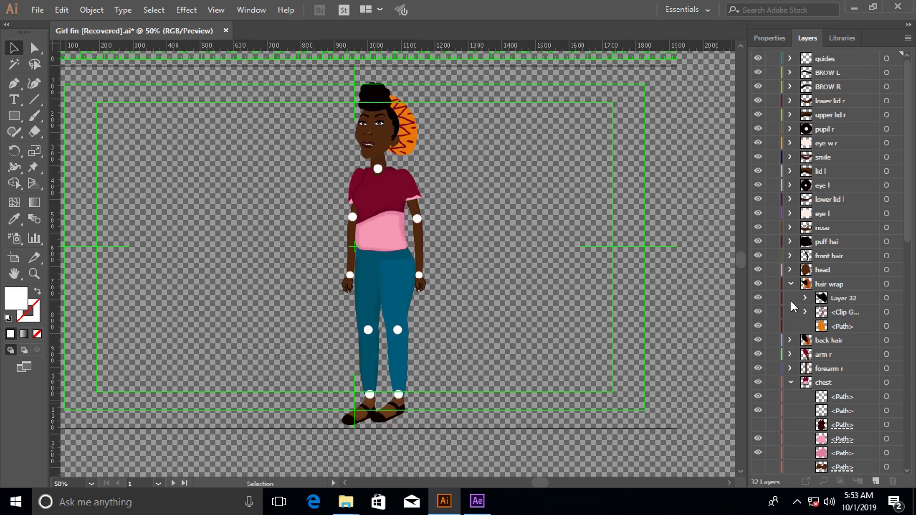
Step: Collapse the expanded hair wrap, chest and arm l layers in the layer list
{"action": "left_click", "coordinate": [790, 285]}
{"action": "left_click", "coordinate": [791, 340]}
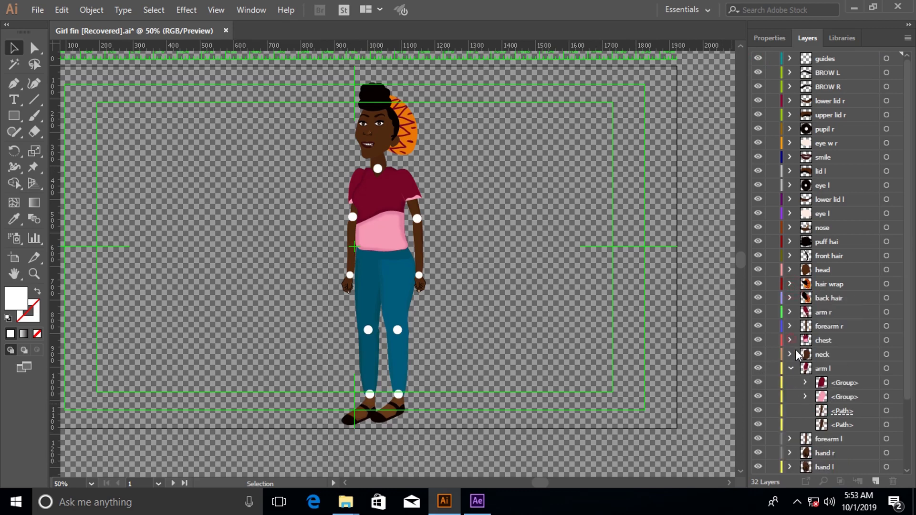
{"action": "left_click", "coordinate": [790, 368]}
Step: Toggle the arm l, forearm l, hand r and thigh l layers off and on to check the separated body parts
{"action": "left_click", "coordinate": [758, 369]}
{"action": "left_click", "coordinate": [758, 371]}
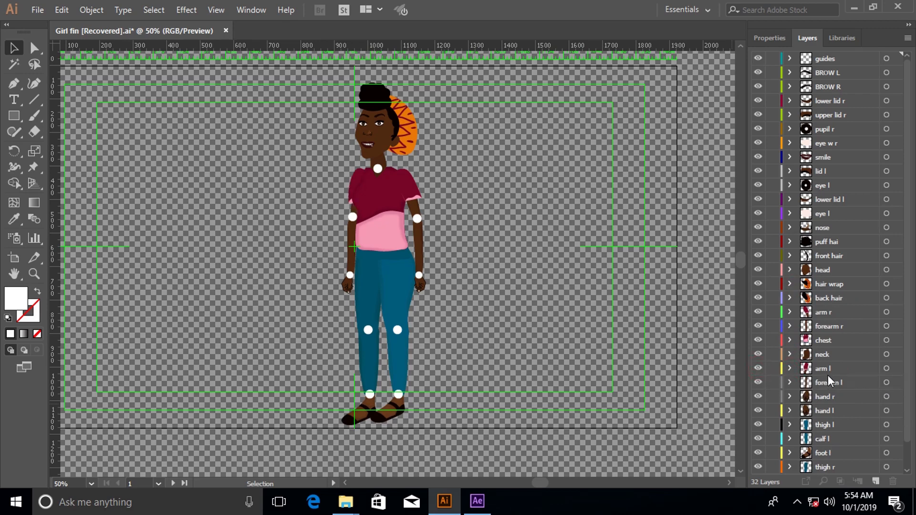
{"action": "left_click", "coordinate": [757, 383]}
{"action": "left_click", "coordinate": [757, 382]}
{"action": "left_click", "coordinate": [757, 383]}
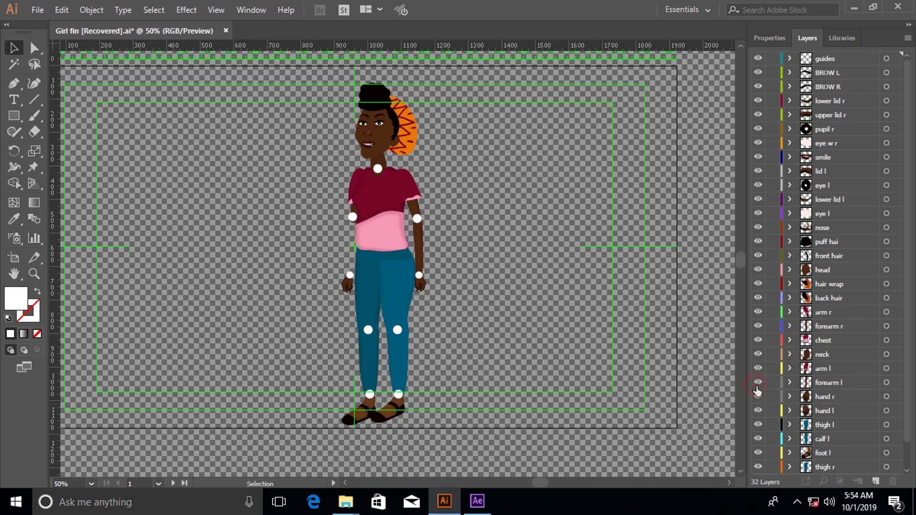
{"action": "left_click", "coordinate": [757, 383]}
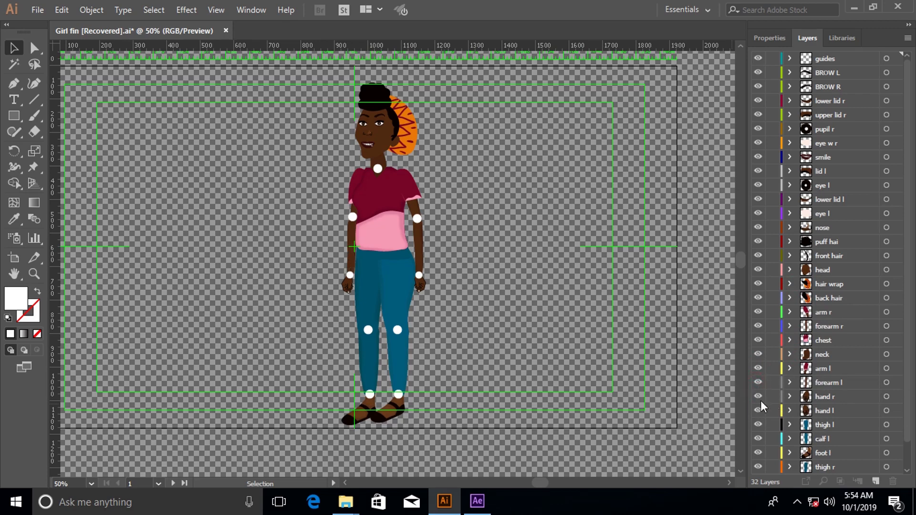
{"action": "left_click", "coordinate": [758, 397]}
{"action": "left_click", "coordinate": [757, 397]}
{"action": "left_click", "coordinate": [758, 425]}
{"action": "left_click", "coordinate": [758, 425]}
{"action": "scroll", "coordinate": [764, 431], "scroll_direction": "down", "scroll_amount": 2}
{"action": "scroll", "coordinate": [766, 450], "scroll_direction": "up", "scroll_amount": 2}
{"action": "scroll", "coordinate": [517, 310], "scroll_direction": "up", "scroll_amount": 1}
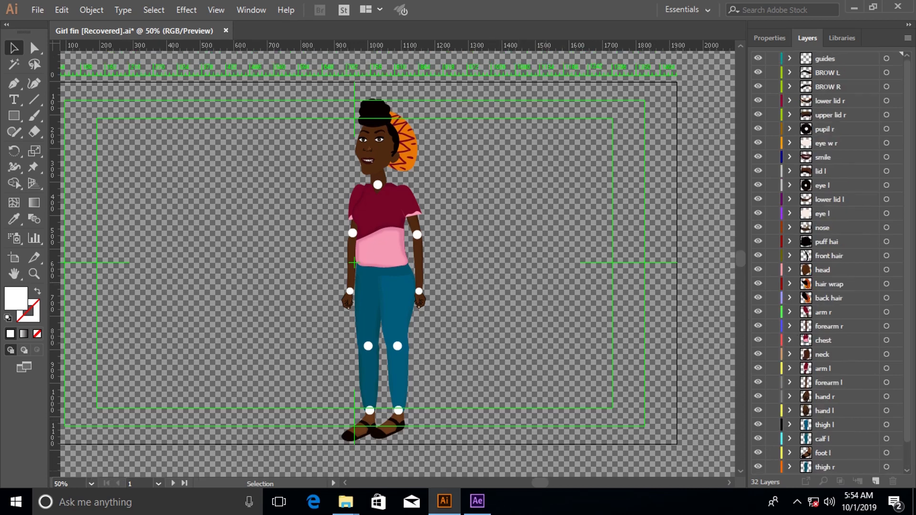
Step: Switch to After Effects and maximize its window
{"action": "mouse_move", "coordinate": [491, 507]}
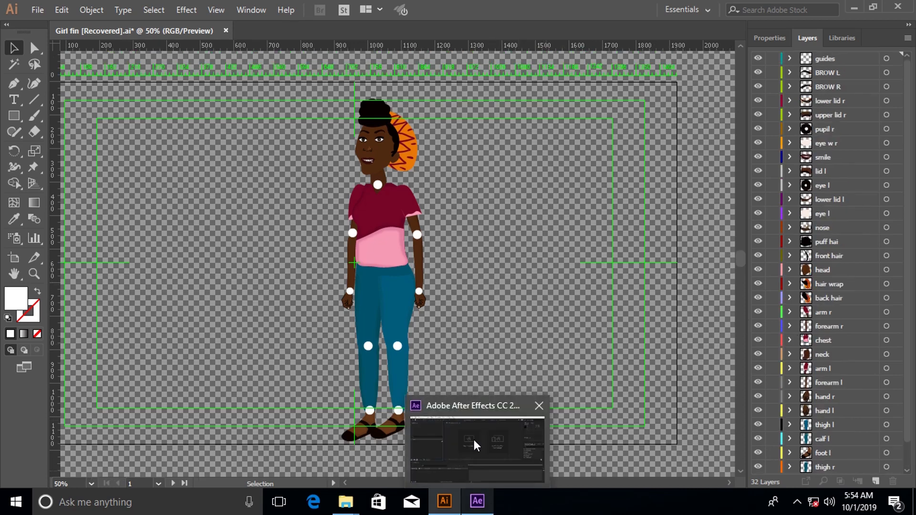
{"action": "left_click", "coordinate": [466, 419]}
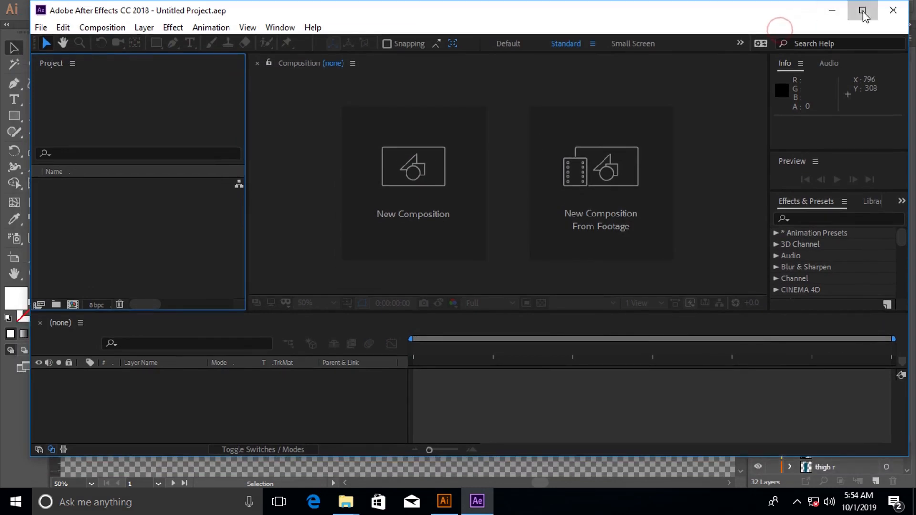
{"action": "left_click", "coordinate": [851, 24]}
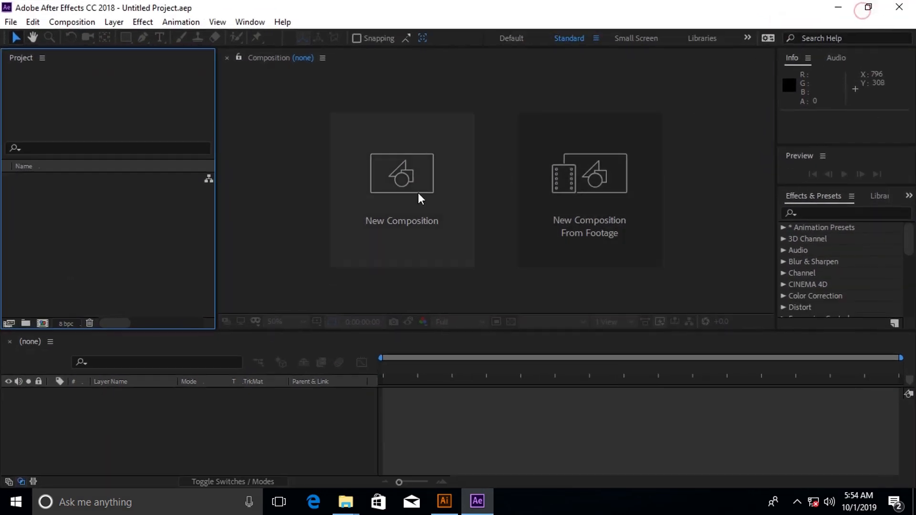
{"action": "left_click", "coordinate": [381, 197]}
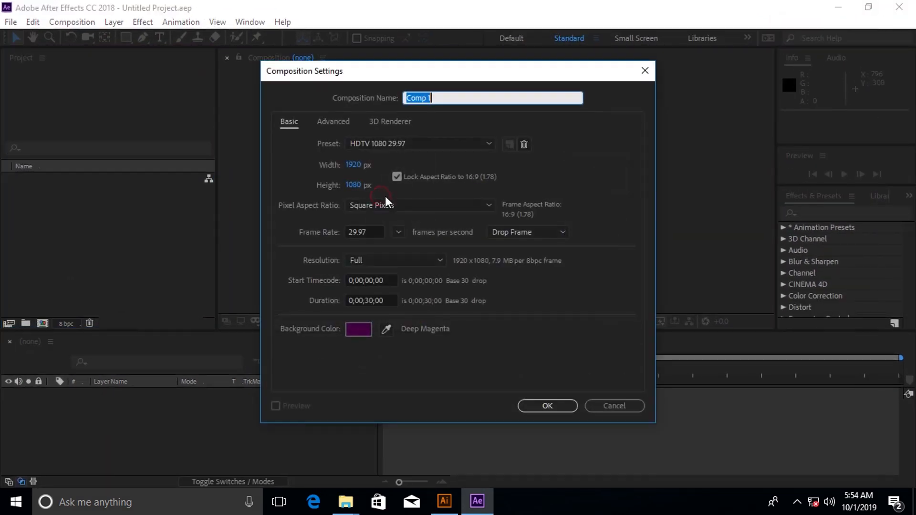
{"action": "left_click", "coordinate": [643, 73]}
Step: Start importing a file into the empty project
{"action": "left_click", "coordinate": [10, 21]}
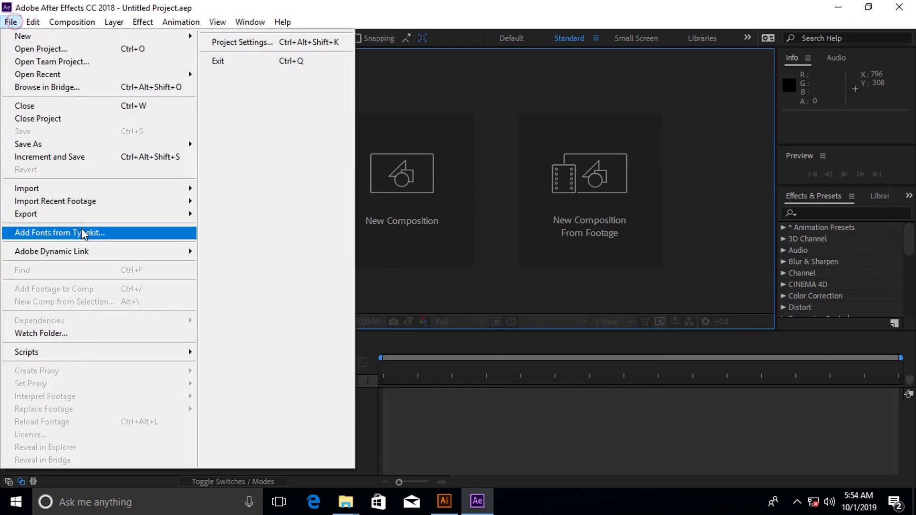
{"action": "mouse_move", "coordinate": [72, 194]}
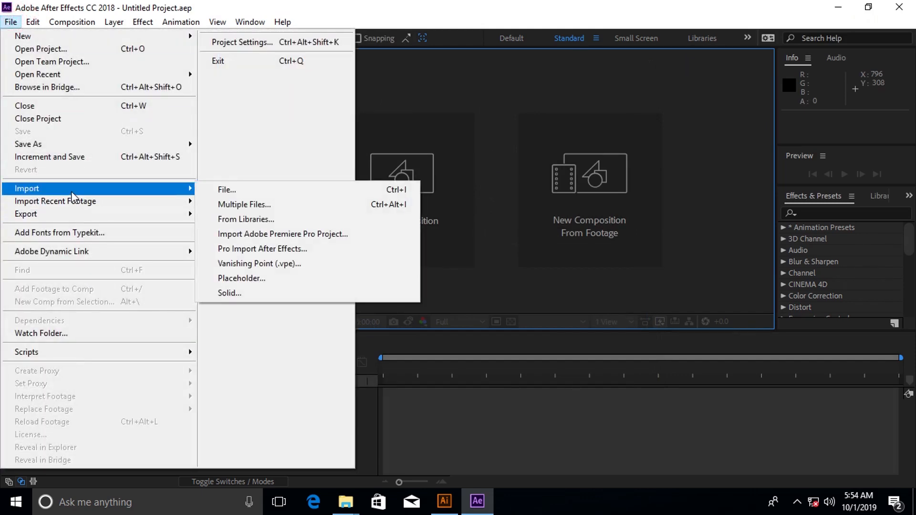
{"action": "left_click", "coordinate": [226, 190]}
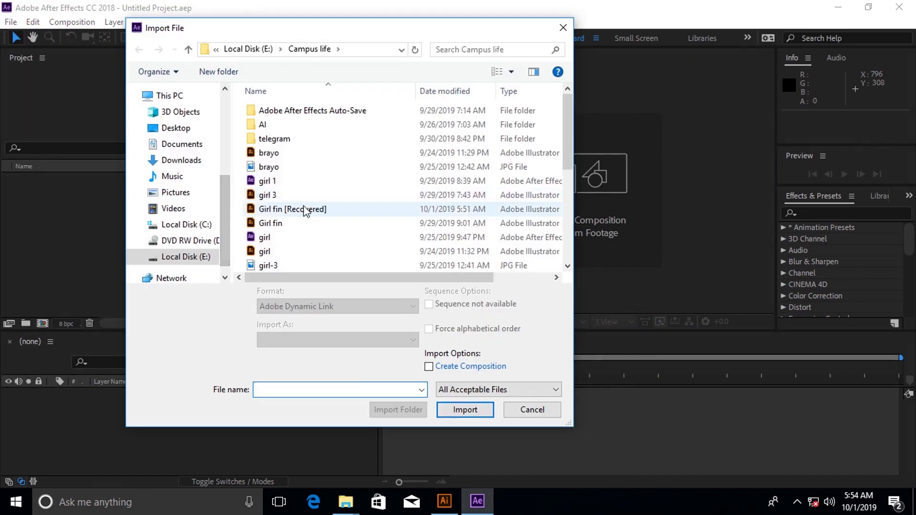
Step: Look through the Campus life folder and its AI subfolder for the character artwork, ending back in Campus life
{"action": "scroll", "coordinate": [307, 217], "scroll_direction": "down", "scroll_amount": 2}
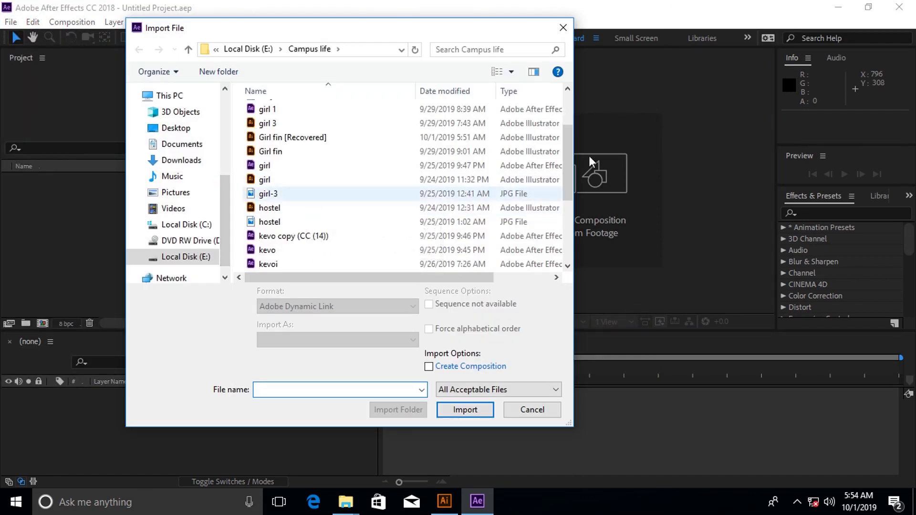
{"action": "scroll", "coordinate": [358, 186], "scroll_direction": "up", "scroll_amount": 2}
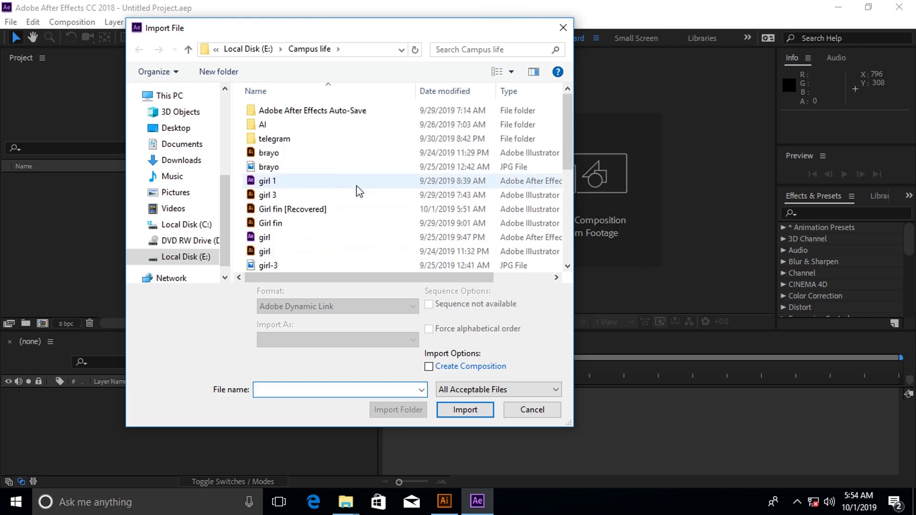
{"action": "scroll", "coordinate": [329, 193], "scroll_direction": "down", "scroll_amount": 5}
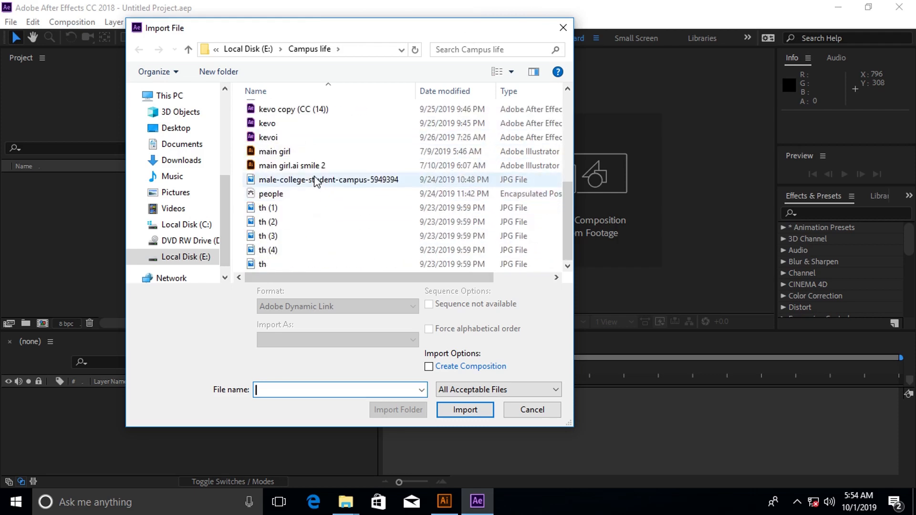
{"action": "scroll", "coordinate": [291, 143], "scroll_direction": "up", "scroll_amount": 5}
{"action": "double_click", "coordinate": [262, 124]}
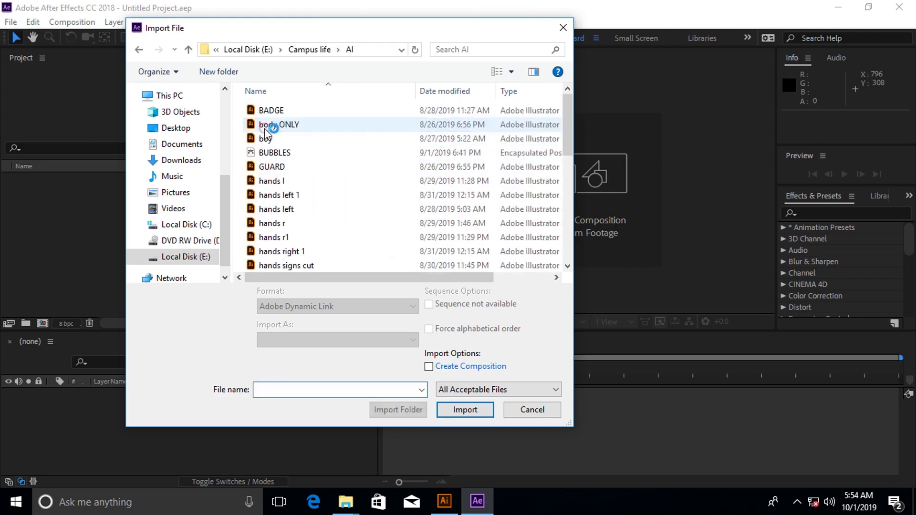
{"action": "scroll", "coordinate": [305, 162], "scroll_direction": "down", "scroll_amount": 5}
{"action": "scroll", "coordinate": [320, 179], "scroll_direction": "up", "scroll_amount": 6}
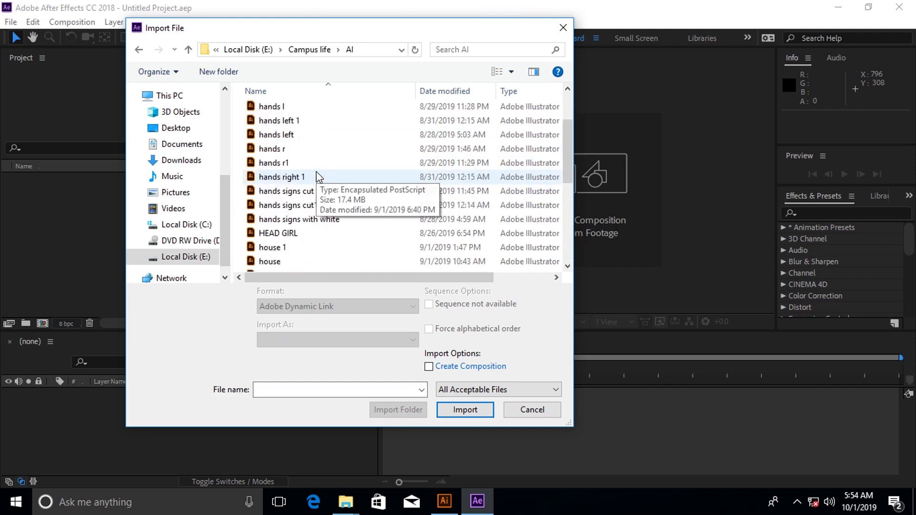
{"action": "scroll", "coordinate": [342, 208], "scroll_direction": "down", "scroll_amount": 4}
{"action": "scroll", "coordinate": [340, 205], "scroll_direction": "down", "scroll_amount": 2}
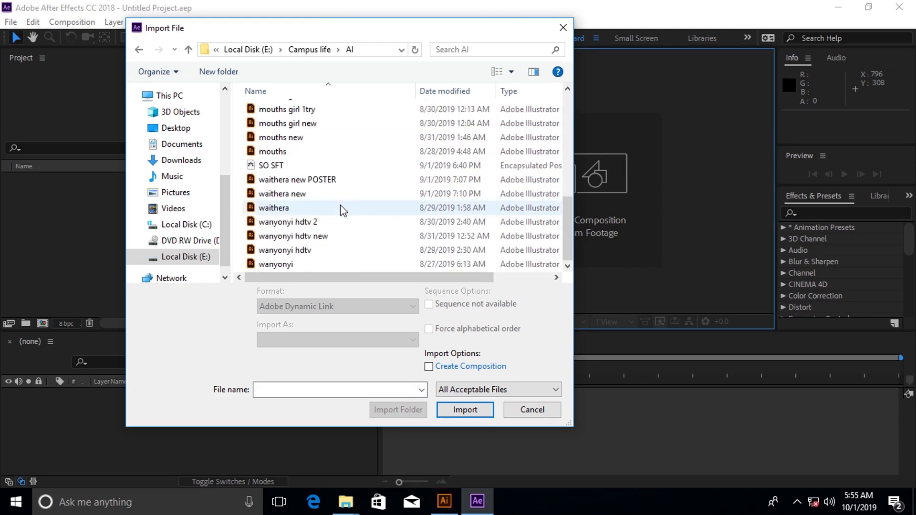
{"action": "scroll", "coordinate": [354, 124], "scroll_direction": "up", "scroll_amount": 7}
{"action": "scroll", "coordinate": [367, 148], "scroll_direction": "down", "scroll_amount": 5}
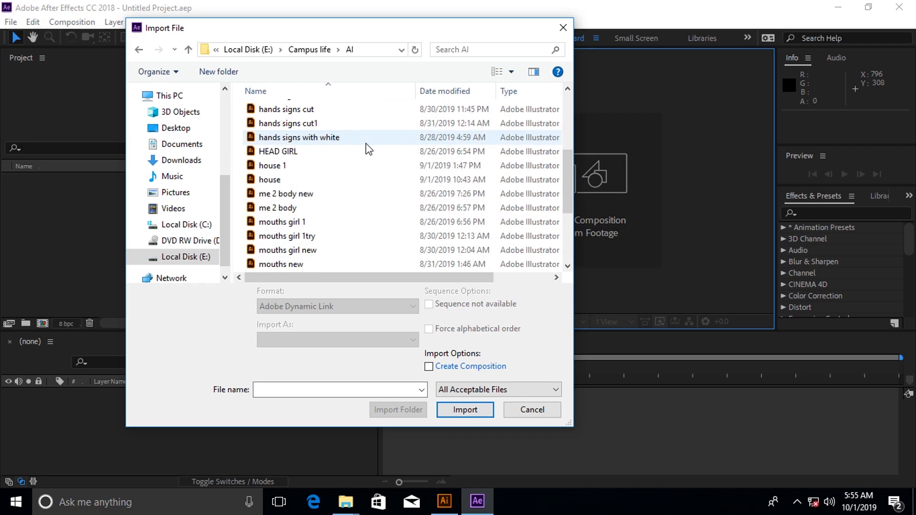
{"action": "left_click", "coordinate": [311, 49]}
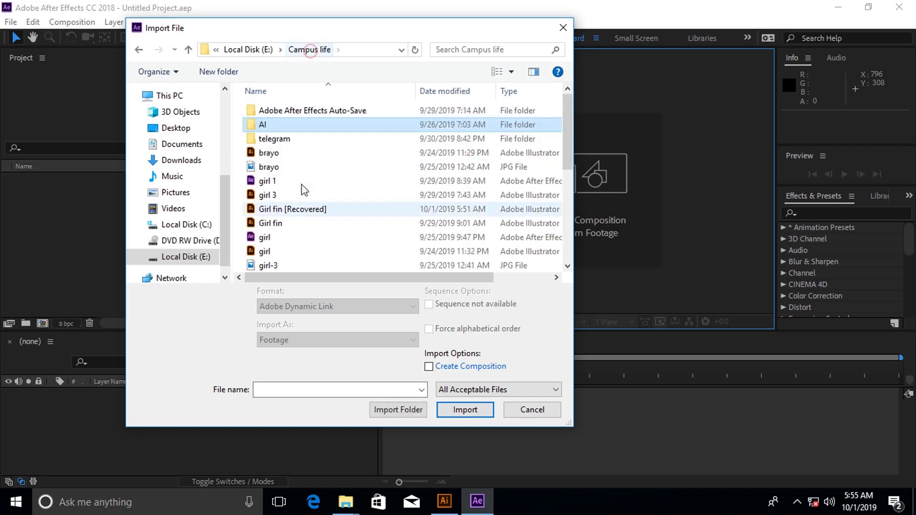
Step: Import the Illustrator file Girl fin [Recovered] as Composition - Retain Layer Sizes
{"action": "left_click", "coordinate": [292, 210]}
{"action": "left_click", "coordinate": [313, 340]}
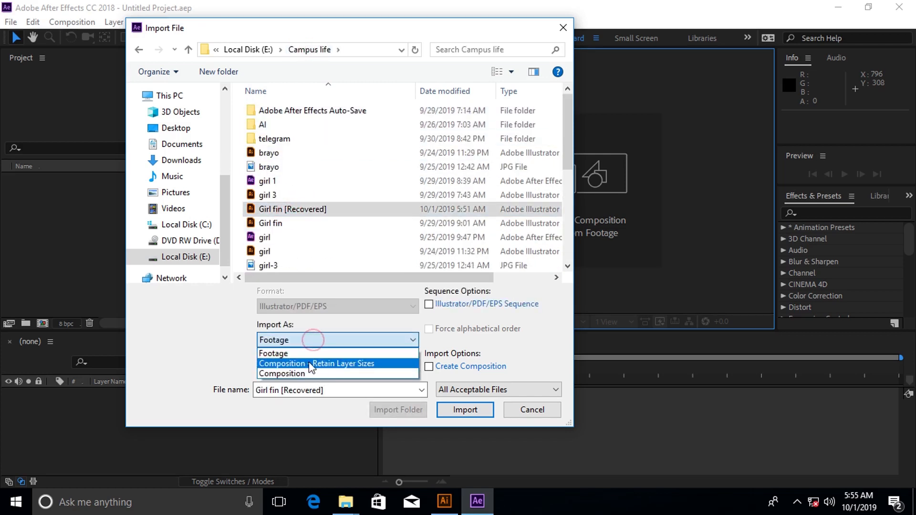
{"action": "left_click", "coordinate": [308, 363]}
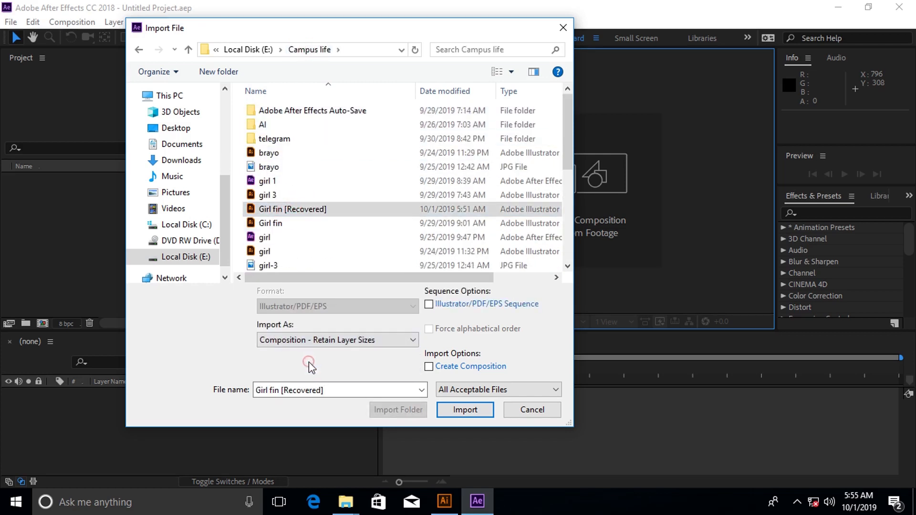
{"action": "left_click", "coordinate": [382, 343]}
{"action": "left_click", "coordinate": [406, 340]}
{"action": "left_click", "coordinate": [465, 411]}
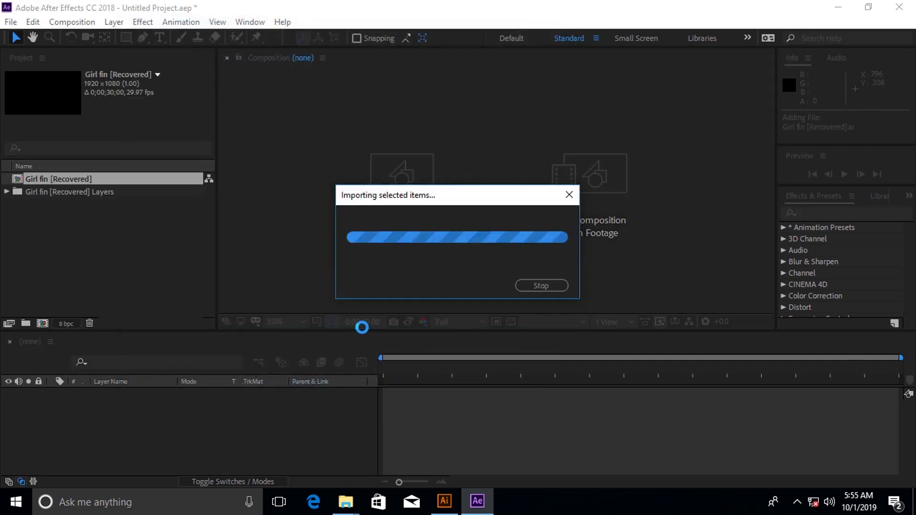
Step: Open the imported Girl fin [Recovered] composition and set its background color to dark purple with Red 64, Green 0, Blue 64
{"action": "double_click", "coordinate": [66, 179]}
{"action": "left_click_drag", "start_coordinate": [552, 224], "coordinate": [497, 245]}
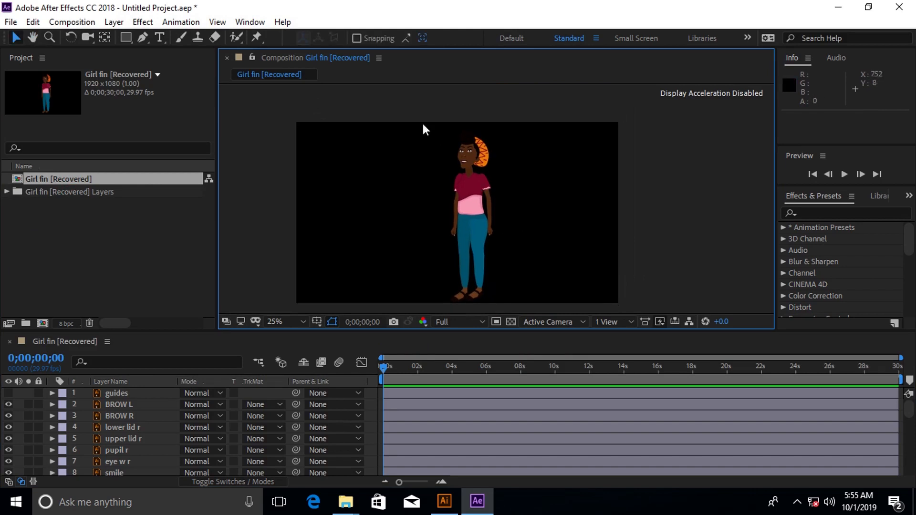
{"action": "left_click", "coordinate": [78, 25]}
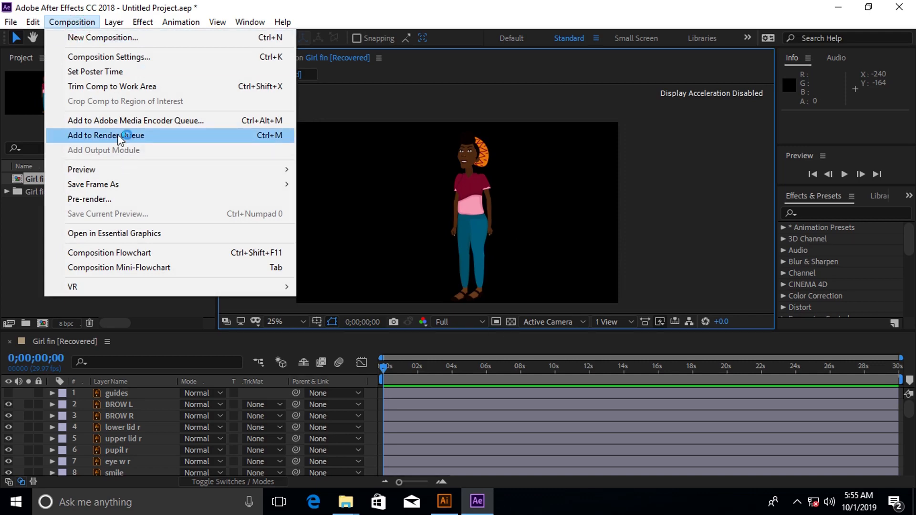
{"action": "left_click", "coordinate": [109, 57]}
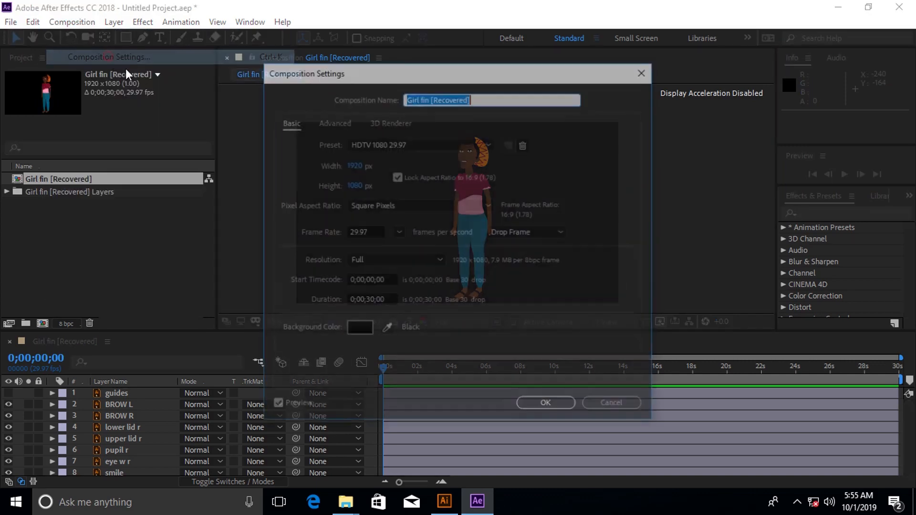
{"action": "left_click", "coordinate": [359, 330]}
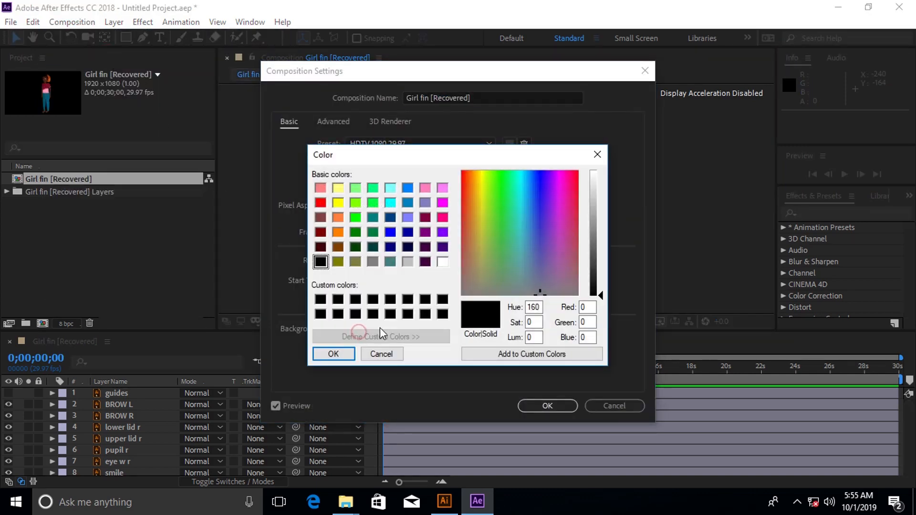
{"action": "left_click", "coordinate": [425, 263]}
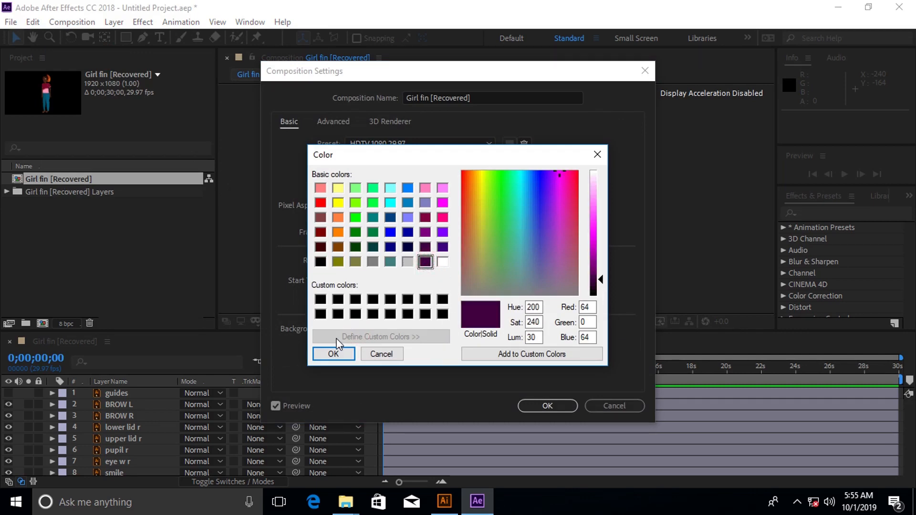
{"action": "left_click", "coordinate": [353, 356]}
{"action": "left_click", "coordinate": [562, 406]}
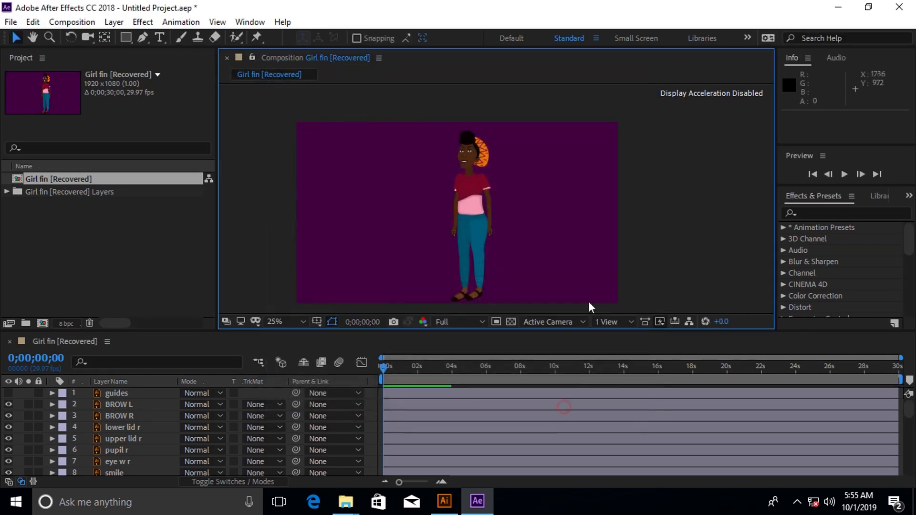
Step: Make the guides layer visible over the character and enlarge the composition viewer
{"action": "left_click_drag", "start_coordinate": [585, 238], "coordinate": [628, 224]}
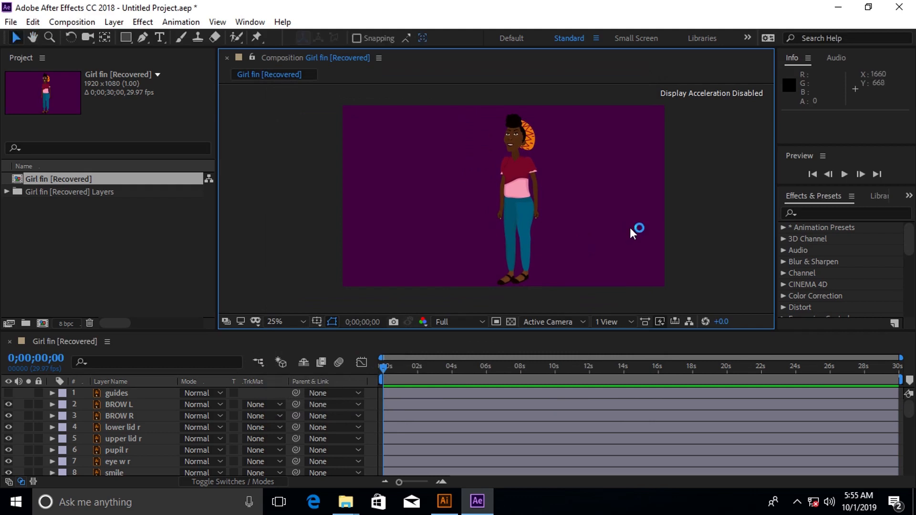
{"action": "scroll", "coordinate": [547, 167], "scroll_direction": "up", "scroll_amount": 2}
{"action": "left_click", "coordinate": [544, 161]}
{"action": "left_click_drag", "start_coordinate": [545, 162], "coordinate": [512, 192]}
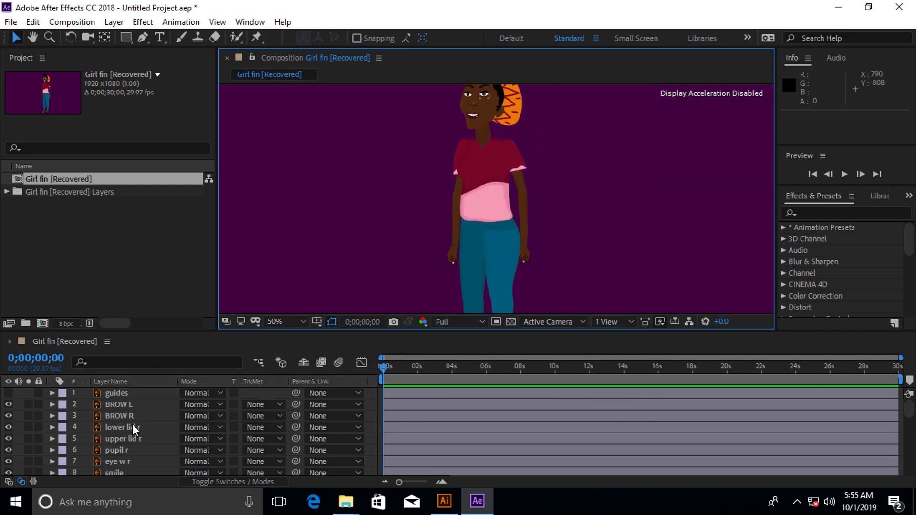
{"action": "left_click", "coordinate": [8, 392]}
{"action": "left_click_drag", "start_coordinate": [562, 184], "coordinate": [559, 234]}
{"action": "scroll", "coordinate": [564, 165], "scroll_direction": "down", "scroll_amount": 3}
{"action": "scroll", "coordinate": [564, 165], "scroll_direction": "up", "scroll_amount": 3}
{"action": "key", "text": "v"}
{"action": "left_click_drag", "start_coordinate": [545, 333], "coordinate": [547, 383]}
{"action": "key", "text": "h"}
{"action": "left_click_drag", "start_coordinate": [537, 300], "coordinate": [535, 263]}
{"action": "key", "text": "v"}
Step: Try moving the head layer away from the body to check whether the face parts follow, and undo the move
{"action": "left_click", "coordinate": [496, 158]}
{"action": "left_click_drag", "start_coordinate": [477, 155], "coordinate": [548, 129]}
{"action": "key", "text": "ctrl+z"}
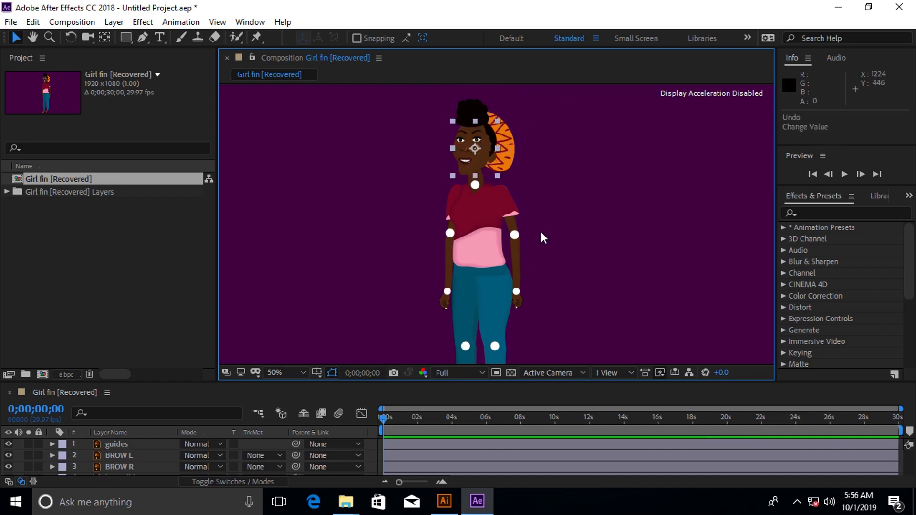
{"action": "left_click_drag", "start_coordinate": [518, 165], "coordinate": [602, 168]}
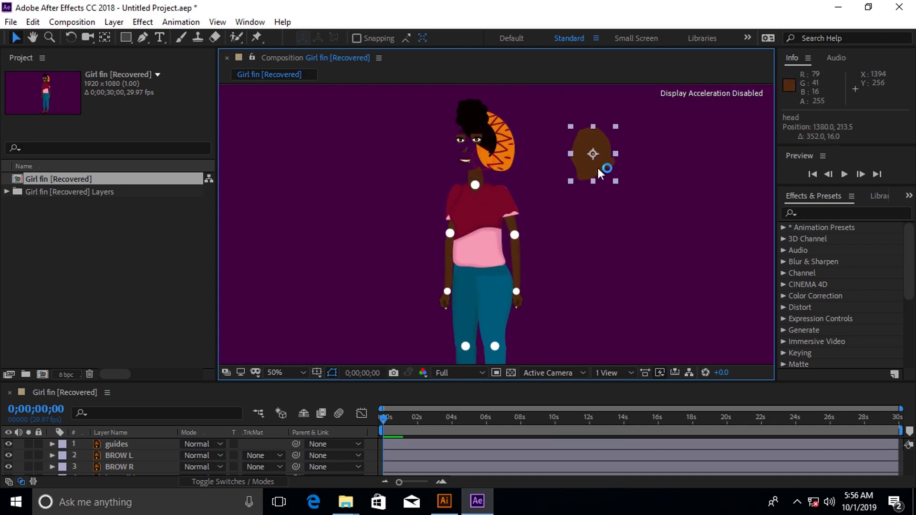
{"action": "key", "text": "ctrl+z"}
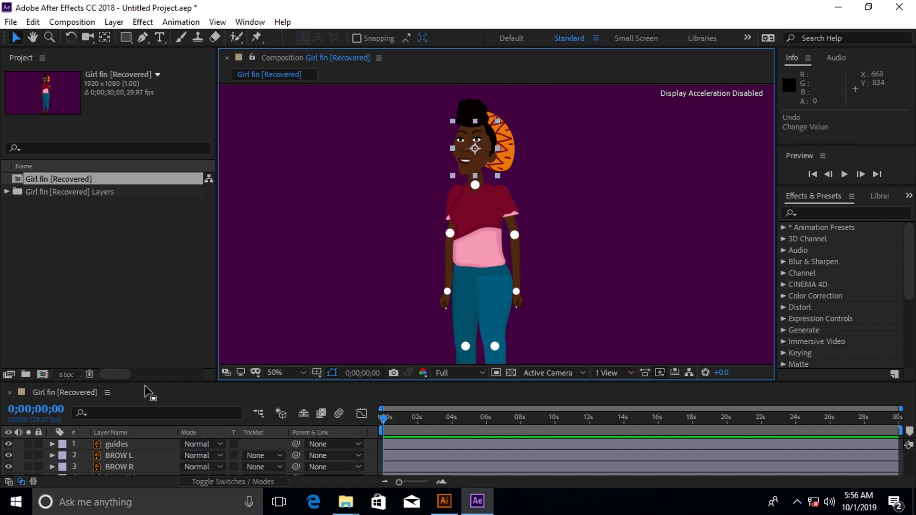
Step: Add a null object directly above the BROW L layer and rename it head ctrl
{"action": "left_click_drag", "start_coordinate": [142, 383], "coordinate": [218, 180]}
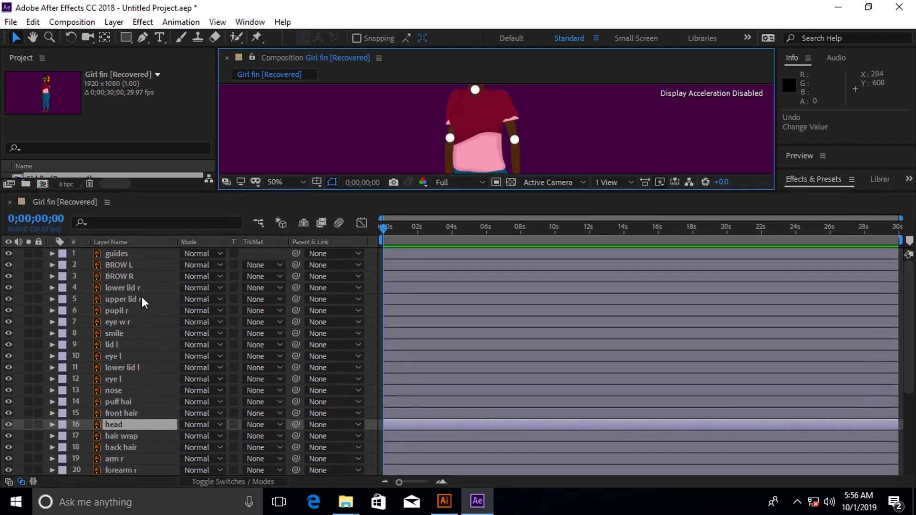
{"action": "left_click", "coordinate": [130, 254]}
{"action": "left_click", "coordinate": [133, 264]}
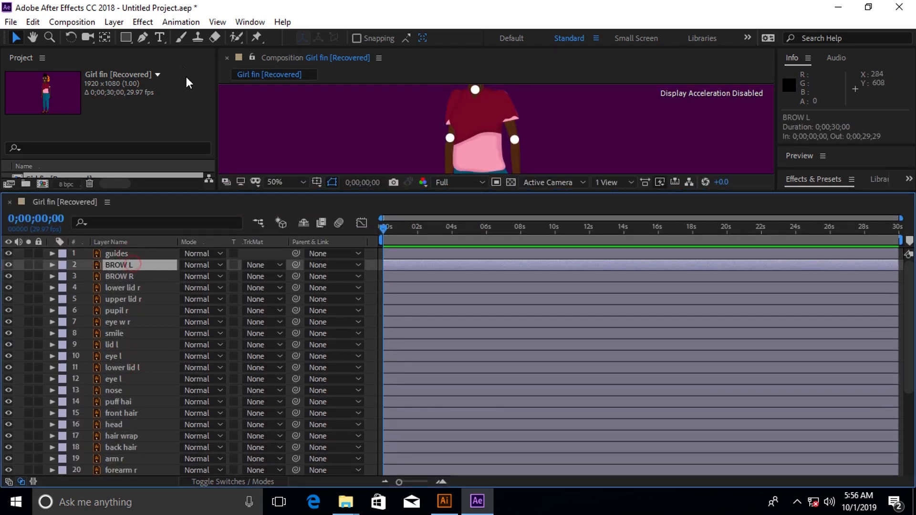
{"action": "left_click", "coordinate": [113, 22]}
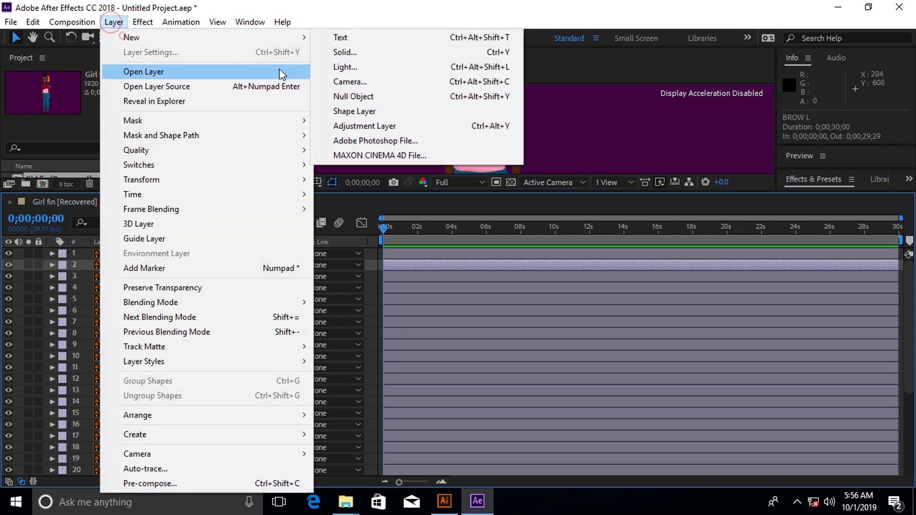
{"action": "left_click", "coordinate": [342, 96]}
{"action": "right_click", "coordinate": [116, 266]}
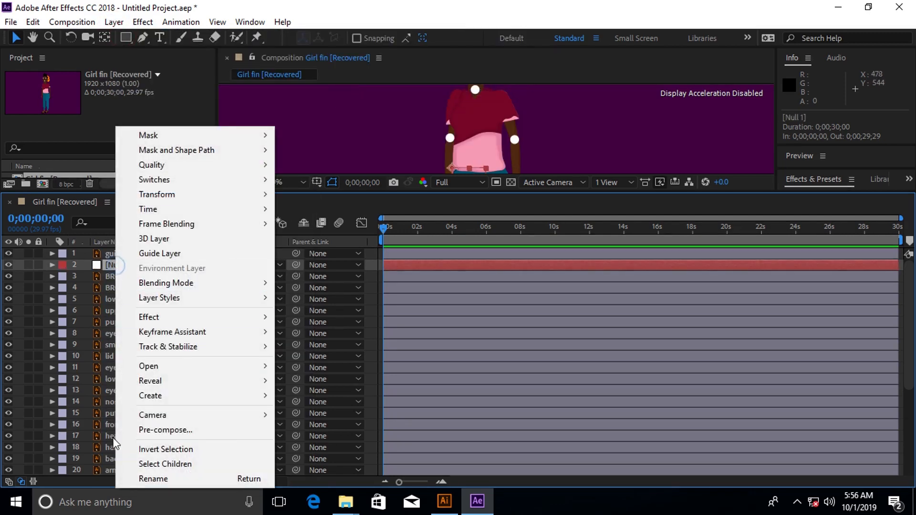
{"action": "left_click", "coordinate": [150, 480]}
{"action": "type", "text": "head ctr"}
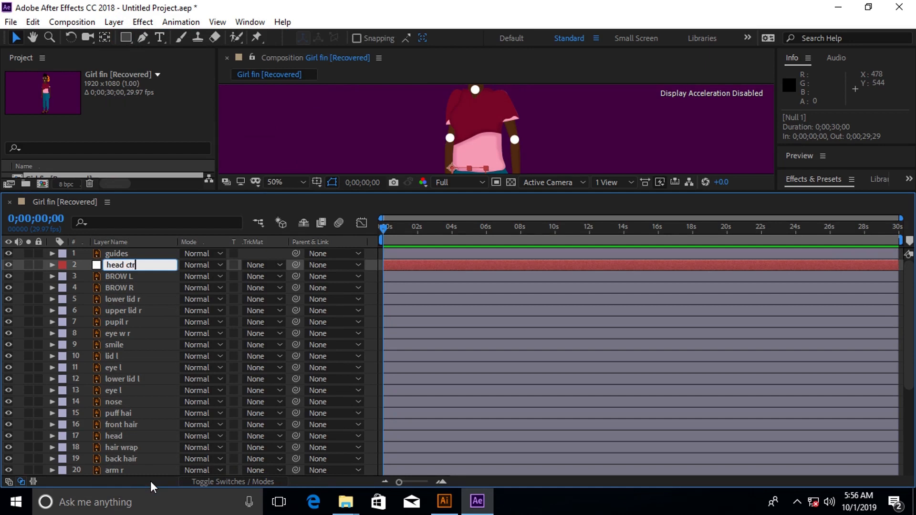
Step: Parent all facial layers from BROW L through nose to the head ctrl null
{"action": "left_click", "coordinate": [121, 277]}
{"action": "key", "text": "space"}
{"action": "left_click_drag", "start_coordinate": [514, 119], "coordinate": [522, 210]}
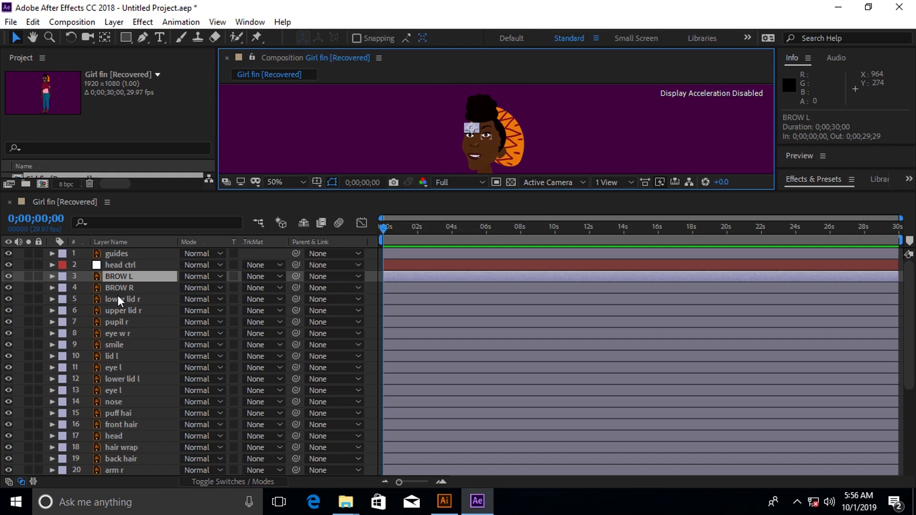
{"action": "left_click", "coordinate": [133, 436]}
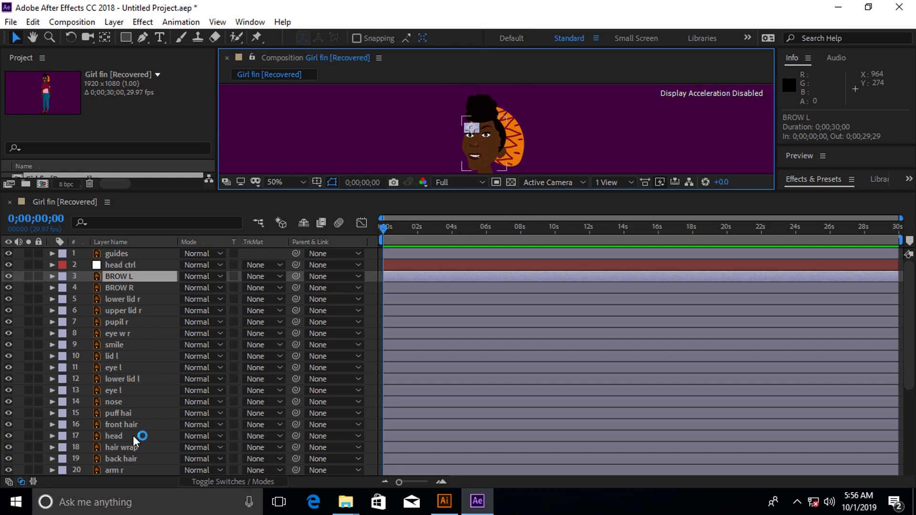
{"action": "left_click", "coordinate": [121, 398], "text": "shift"}
{"action": "left_click_drag", "start_coordinate": [296, 265], "coordinate": [152, 266]}
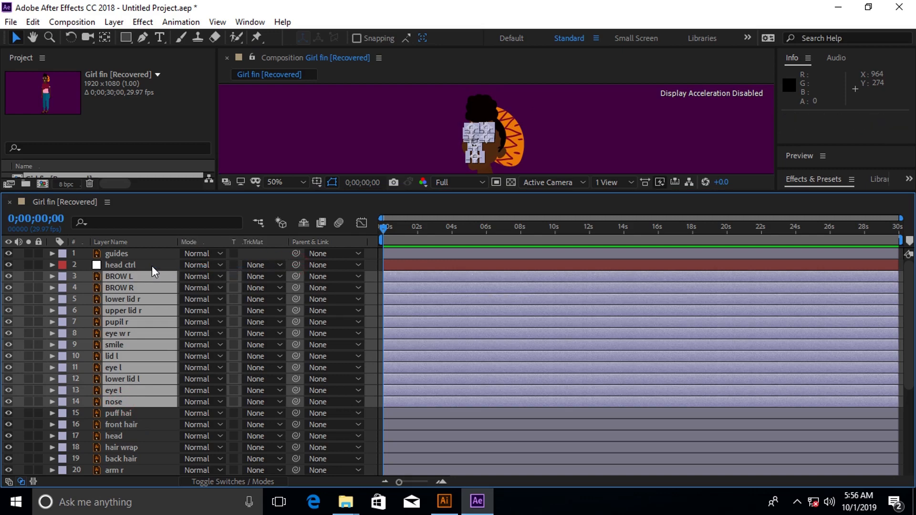
{"action": "left_click_drag", "start_coordinate": [296, 321], "coordinate": [102, 265]}
Step: Parent the puff hai, front hair, hair wrap and back hair layers to the head ctrl null
{"action": "left_click", "coordinate": [115, 414]}
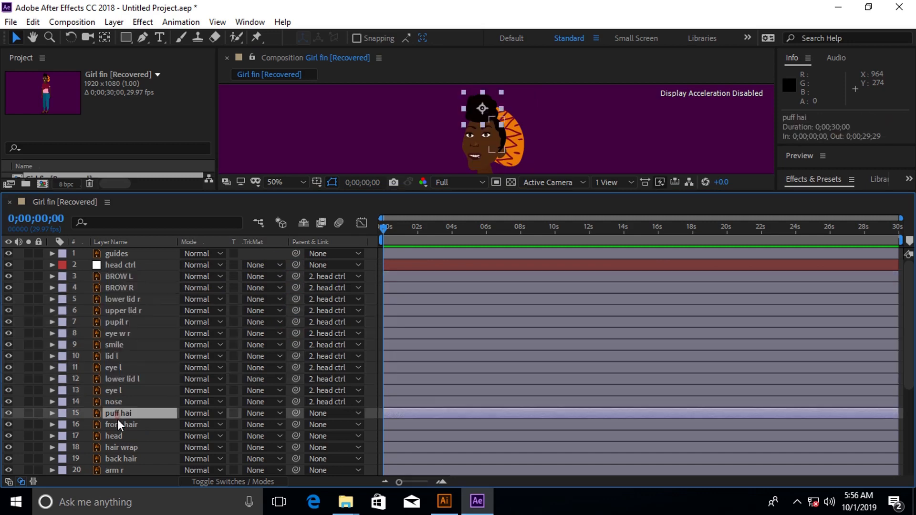
{"action": "left_click", "coordinate": [132, 422], "text": "ctrl"}
{"action": "left_click_drag", "start_coordinate": [296, 413], "coordinate": [111, 265]}
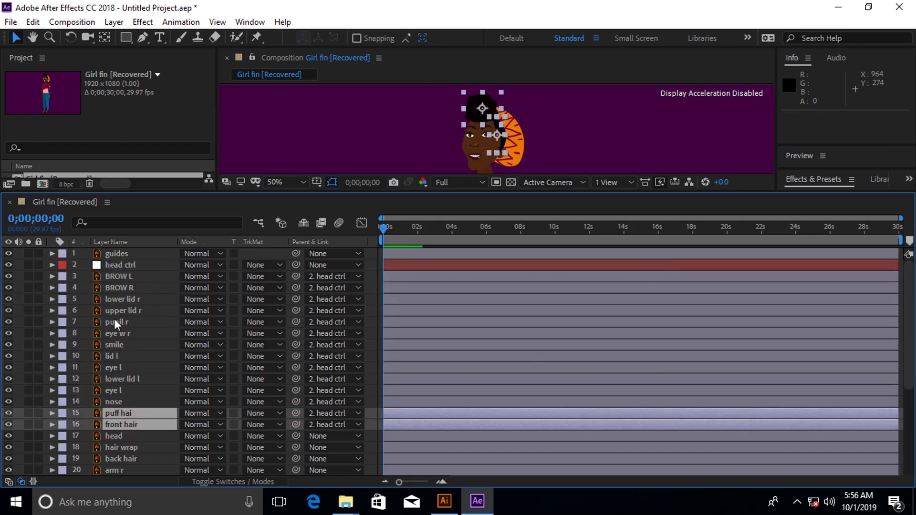
{"action": "left_click", "coordinate": [125, 447]}
{"action": "left_click", "coordinate": [127, 457], "text": "ctrl"}
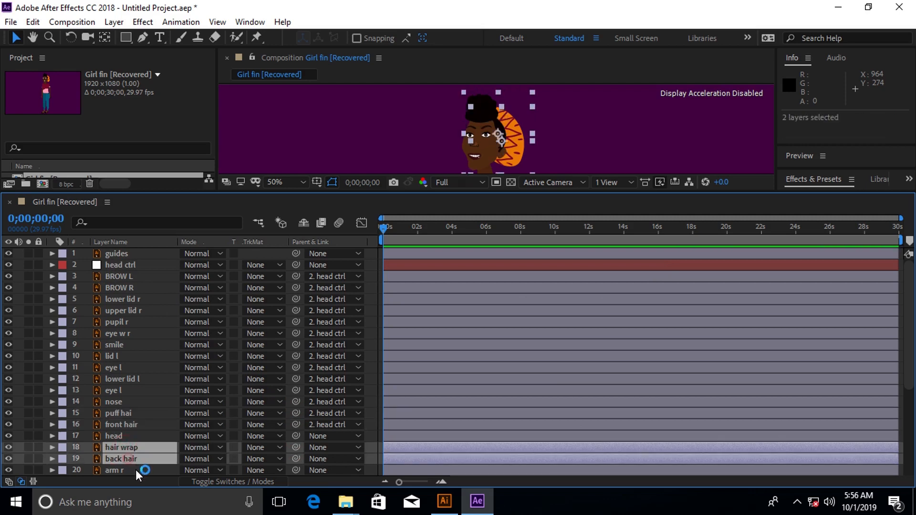
{"action": "left_click_drag", "start_coordinate": [297, 448], "coordinate": [136, 266]}
Step: Test the parenting by moving the head ctrl null about 136 px sideways and 20 px up, and undo the move
{"action": "left_click", "coordinate": [136, 266]}
{"action": "scroll", "coordinate": [506, 148], "scroll_direction": "down", "scroll_amount": 6}
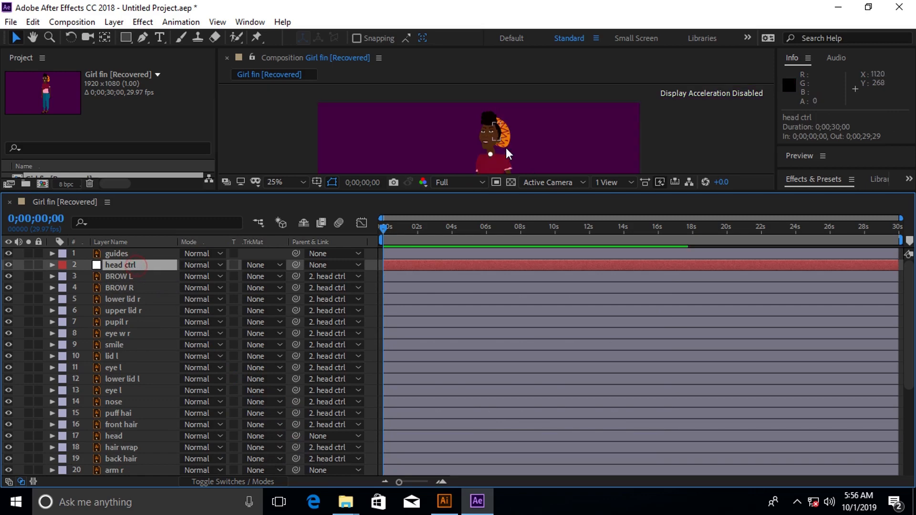
{"action": "scroll", "coordinate": [497, 151], "scroll_direction": "up", "scroll_amount": 4}
{"action": "left_click_drag", "start_coordinate": [497, 190], "coordinate": [495, 446]}
{"action": "left_click_drag", "start_coordinate": [494, 342], "coordinate": [465, 266]}
{"action": "scroll", "coordinate": [557, 228], "scroll_direction": "up", "scroll_amount": 2}
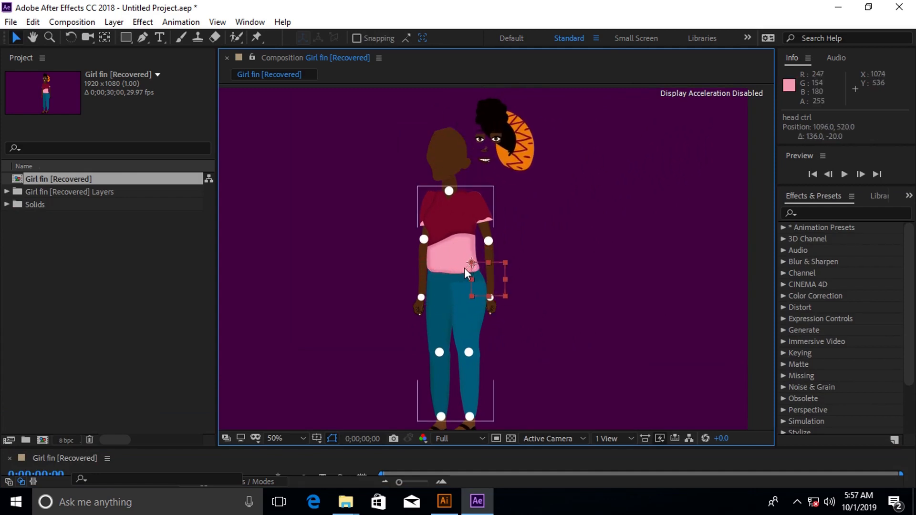
{"action": "left_click", "coordinate": [443, 146]}
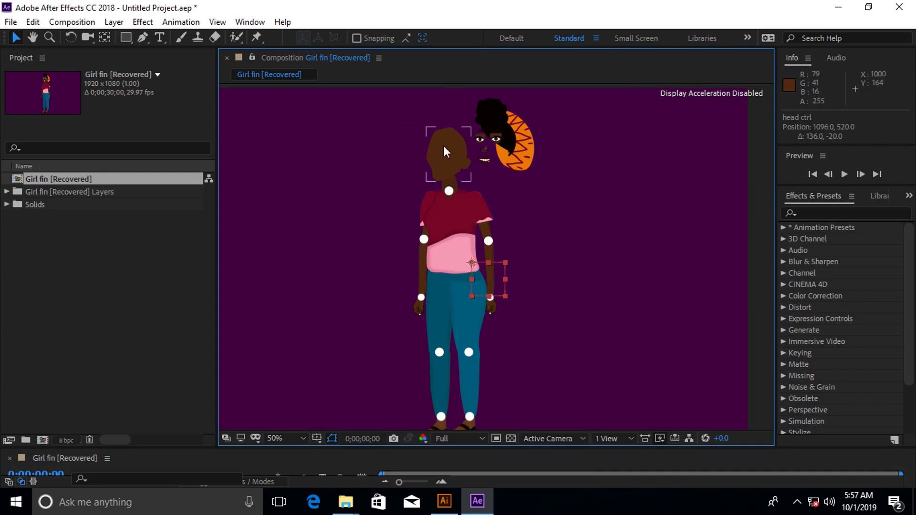
{"action": "double_click", "coordinate": [440, 145]}
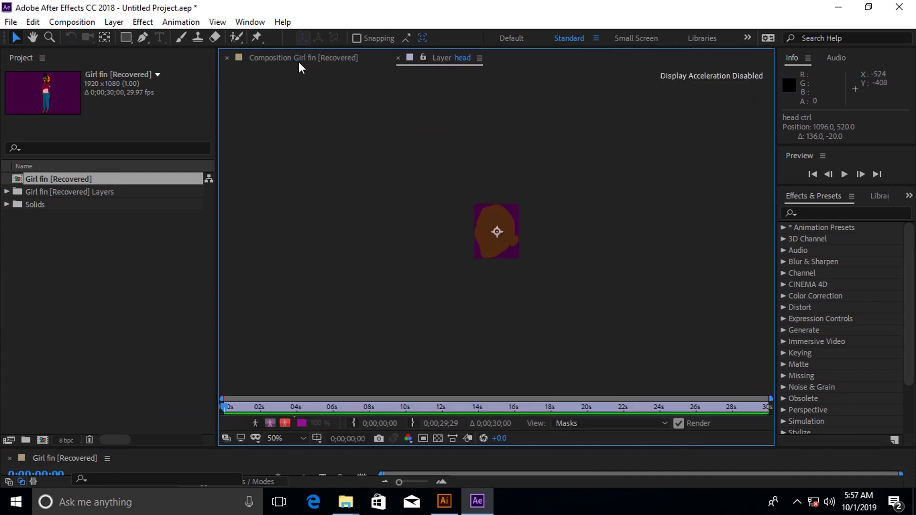
{"action": "left_click", "coordinate": [299, 57]}
{"action": "key", "text": "ctrl+z"}
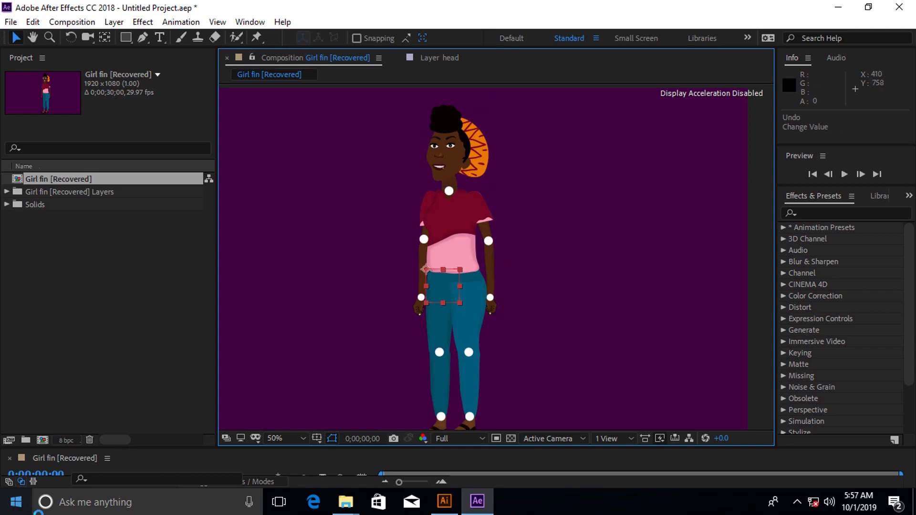
Step: Parent the head ctrl null to the head layer, test the link by moving the head, and undo that move
{"action": "left_click_drag", "start_coordinate": [75, 445], "coordinate": [235, 202]}
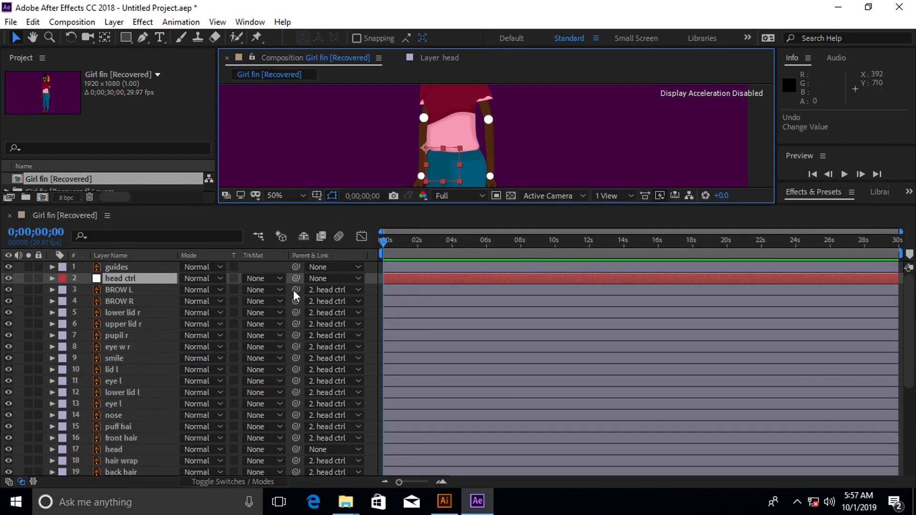
{"action": "left_click_drag", "start_coordinate": [297, 279], "coordinate": [117, 450]}
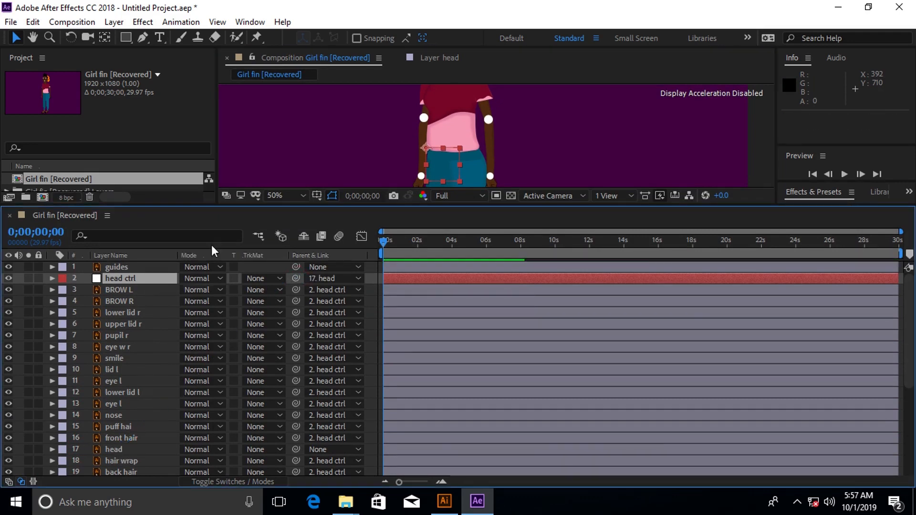
{"action": "left_click", "coordinate": [112, 450]}
{"action": "key", "text": "space"}
{"action": "left_click_drag", "start_coordinate": [448, 149], "coordinate": [437, 294]}
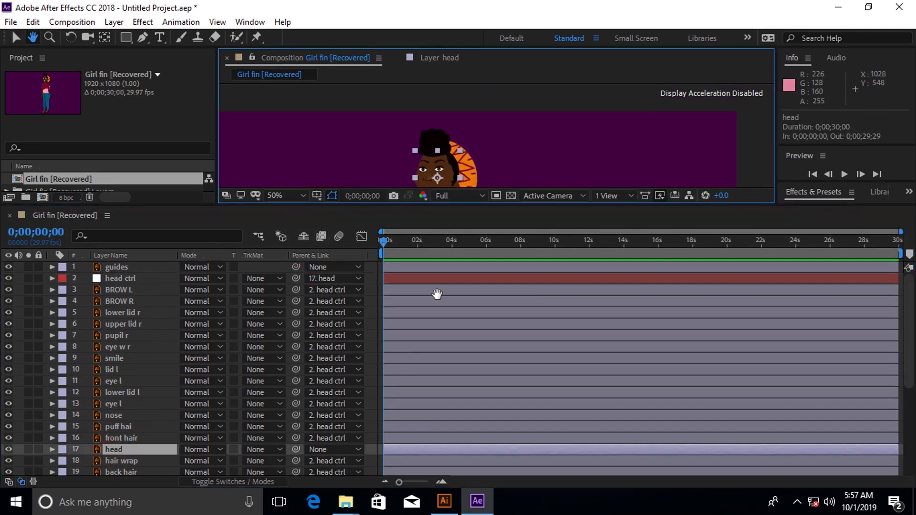
{"action": "left_click_drag", "start_coordinate": [436, 143], "coordinate": [529, 154]}
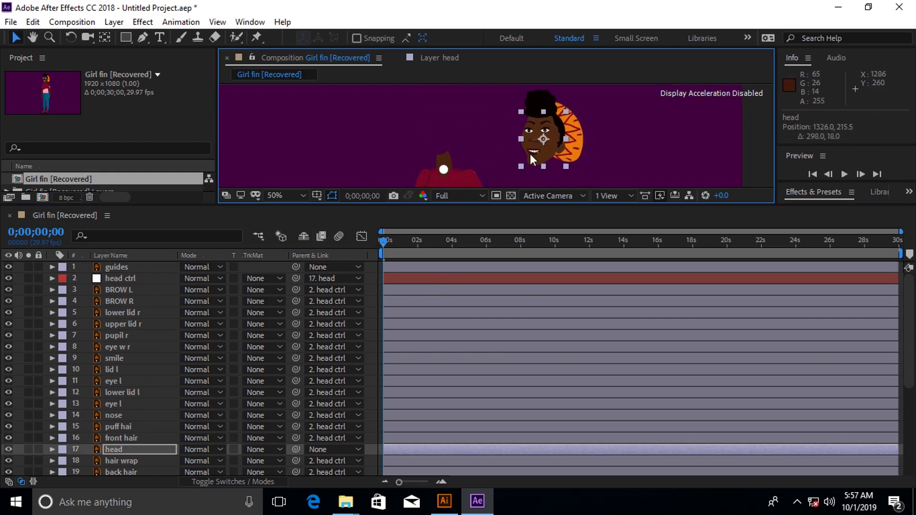
{"action": "key", "text": "ctrl+z"}
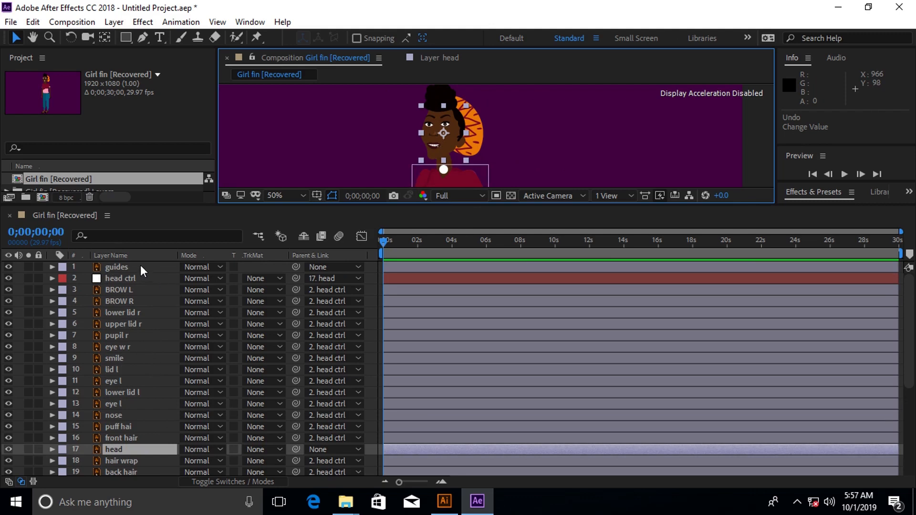
{"action": "left_click", "coordinate": [139, 278], "text": "shift"}
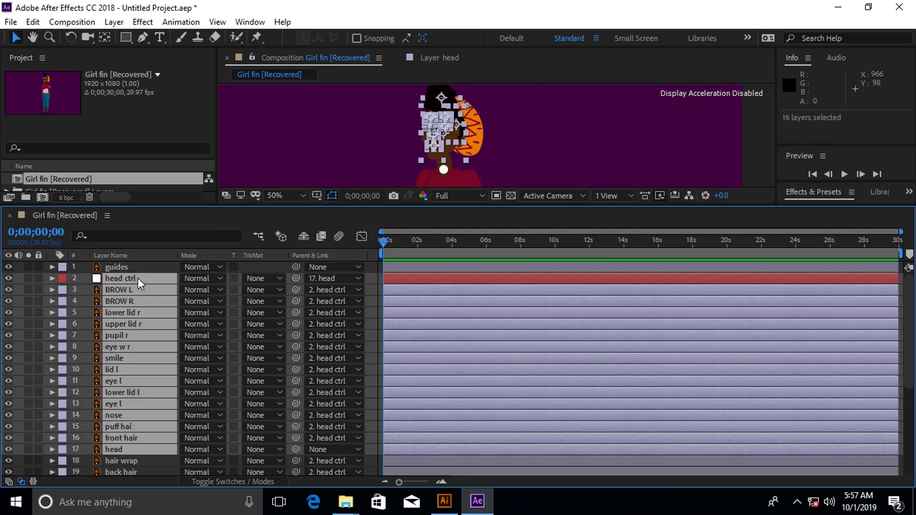
{"action": "left_click", "coordinate": [105, 467], "text": "ctrl"}
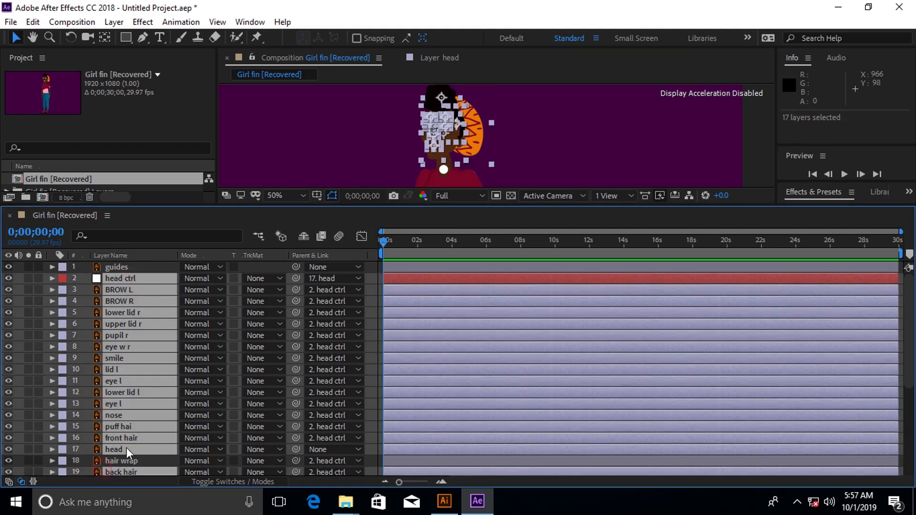
{"action": "left_click", "coordinate": [125, 459], "text": "ctrl"}
{"action": "left_click", "coordinate": [562, 134]}
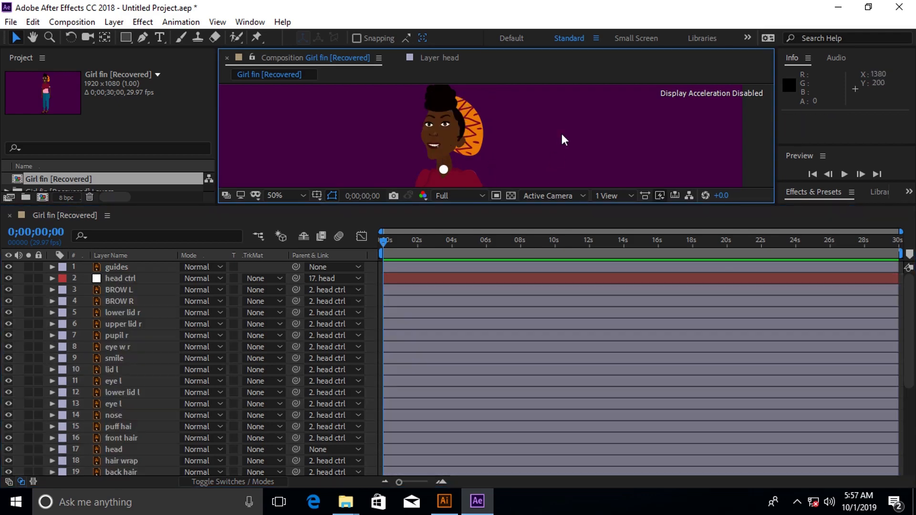
Step: Select the layers from BROW L through front hair, try hiding them from view, and undo the visibility change
{"action": "left_click", "coordinate": [114, 437]}
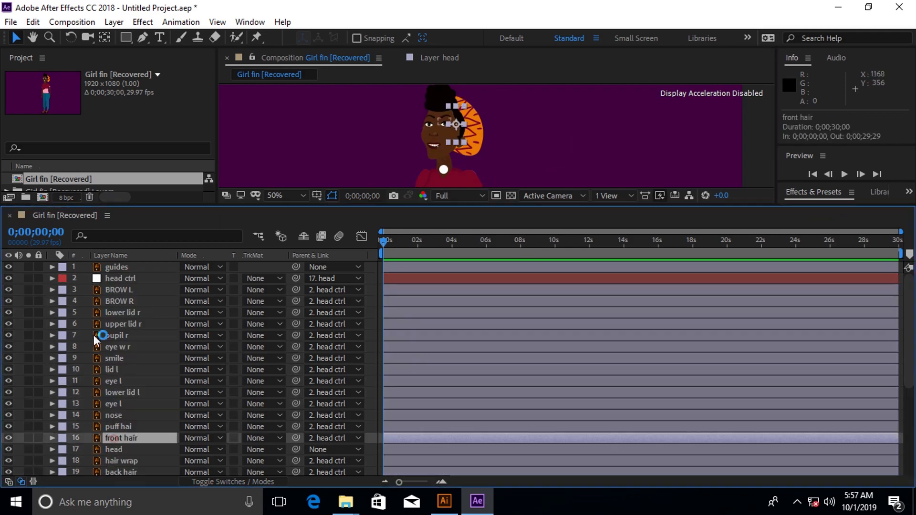
{"action": "left_click", "coordinate": [112, 289], "text": "shift"}
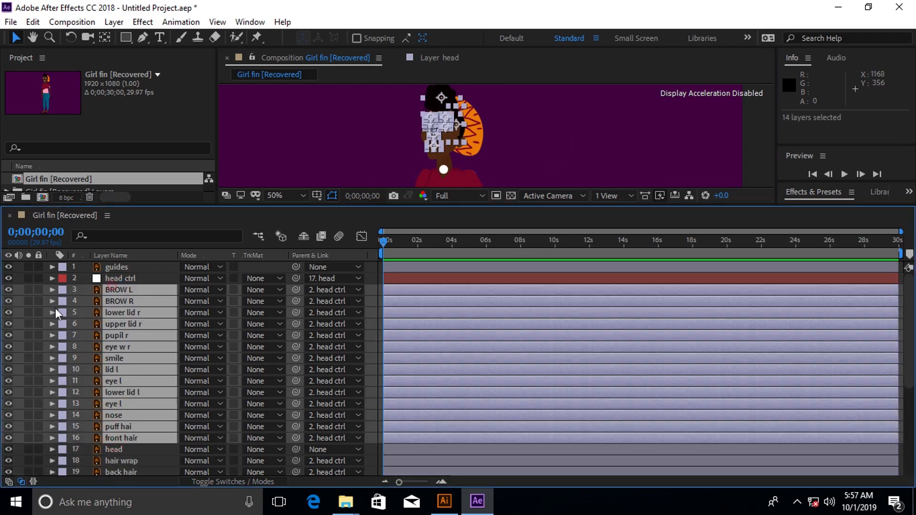
{"action": "left_click", "coordinate": [11, 290]}
{"action": "left_click", "coordinate": [7, 291]}
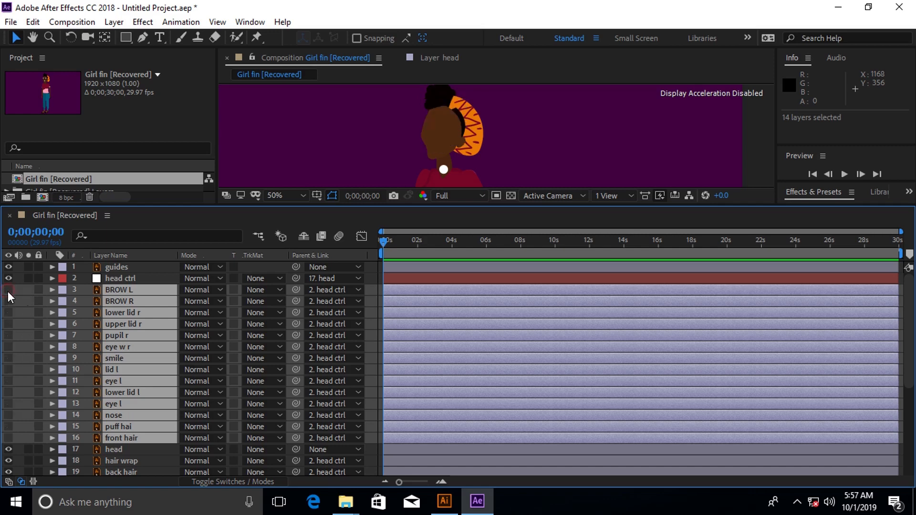
{"action": "left_click", "coordinate": [8, 290]}
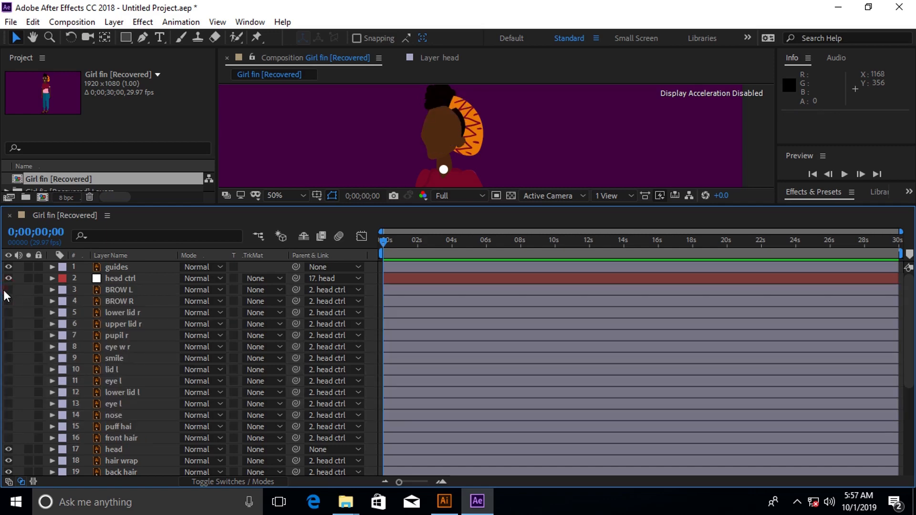
{"action": "key", "text": "ctrl+z"}
{"action": "key", "text": "ctrl+z"}
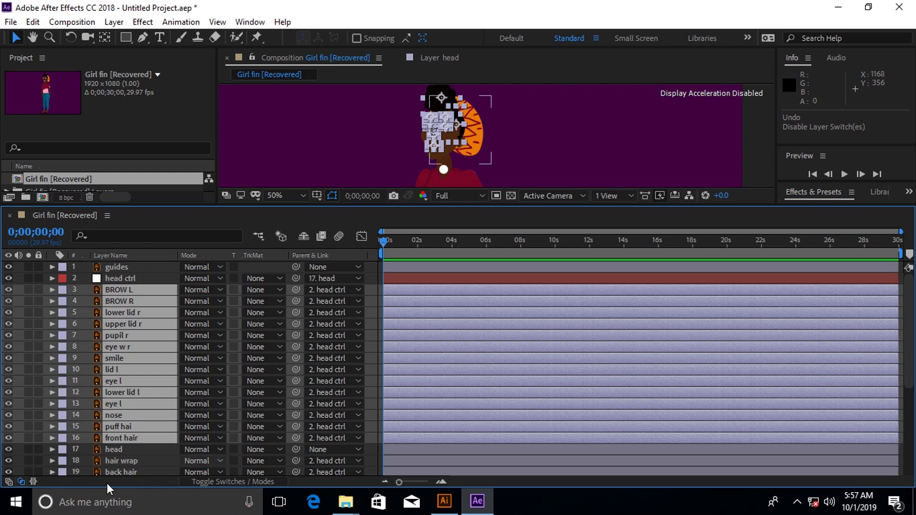
Step: Mark the selected layers from BROW L through front hair as shy and hide shy layers in the timeline
{"action": "left_click", "coordinate": [9, 481]}
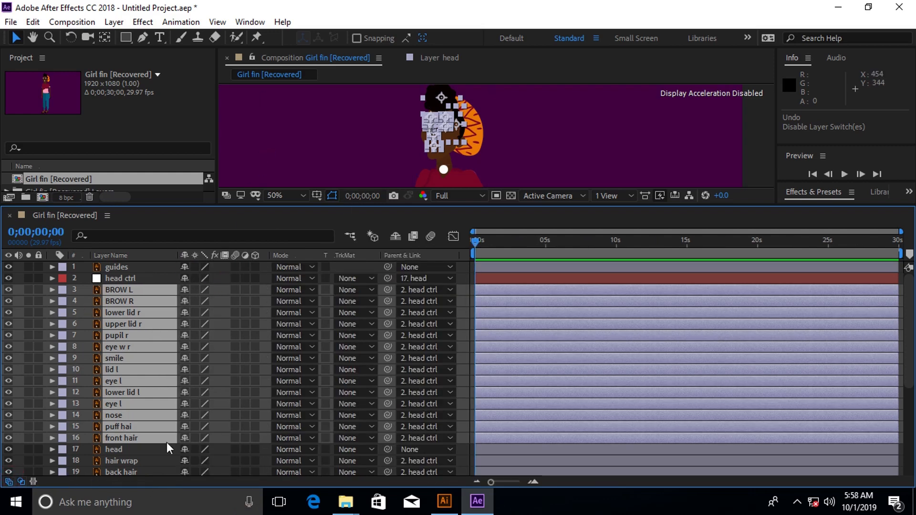
{"action": "left_click_drag", "start_coordinate": [117, 329], "coordinate": [110, 428]}
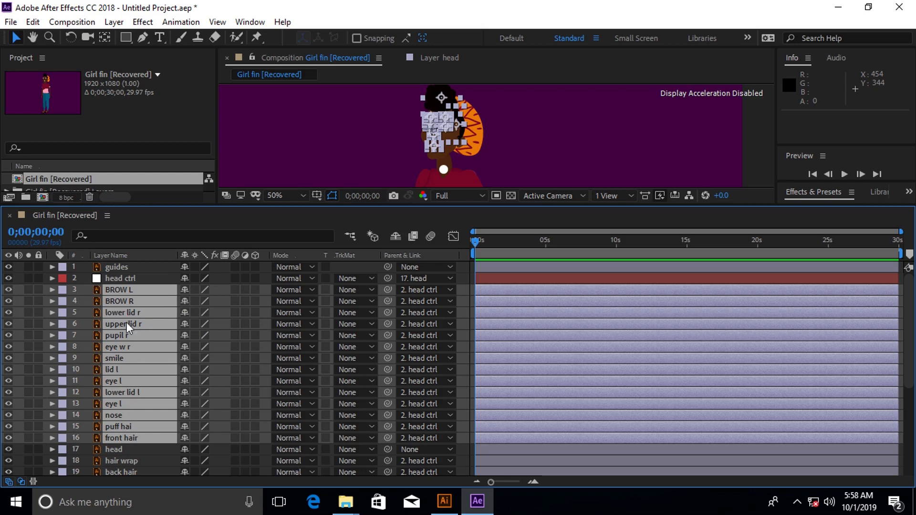
{"action": "left_click", "coordinate": [184, 292]}
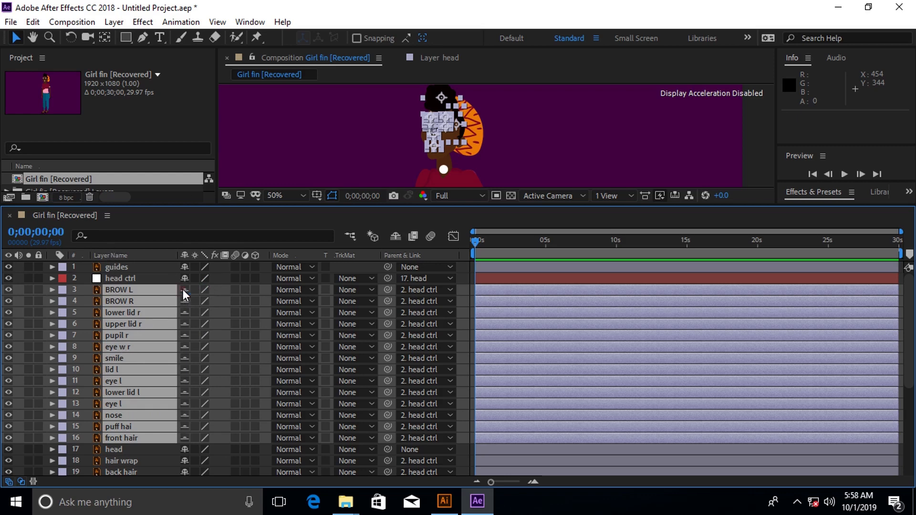
{"action": "left_click", "coordinate": [395, 237]}
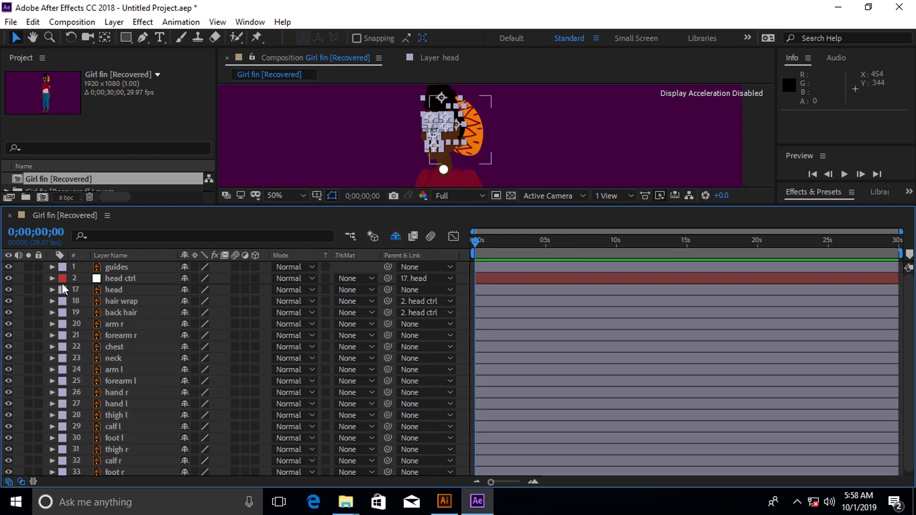
{"action": "left_click", "coordinate": [115, 278]}
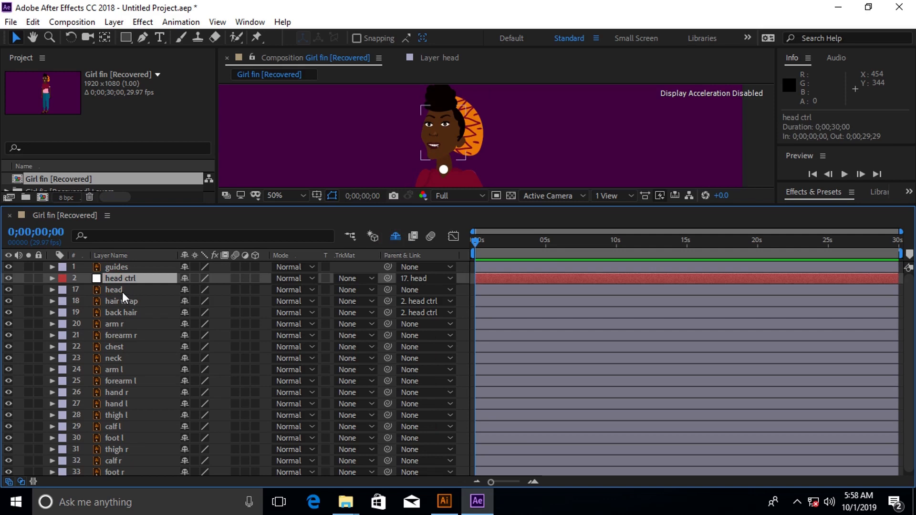
{"action": "left_click", "coordinate": [396, 238]}
Step: Enlarge the composition viewer and frame the whole character at 25% zoom
{"action": "left_click", "coordinate": [104, 292]}
{"action": "scroll", "coordinate": [483, 94], "scroll_direction": "down", "scroll_amount": 4}
{"action": "key", "text": "h"}
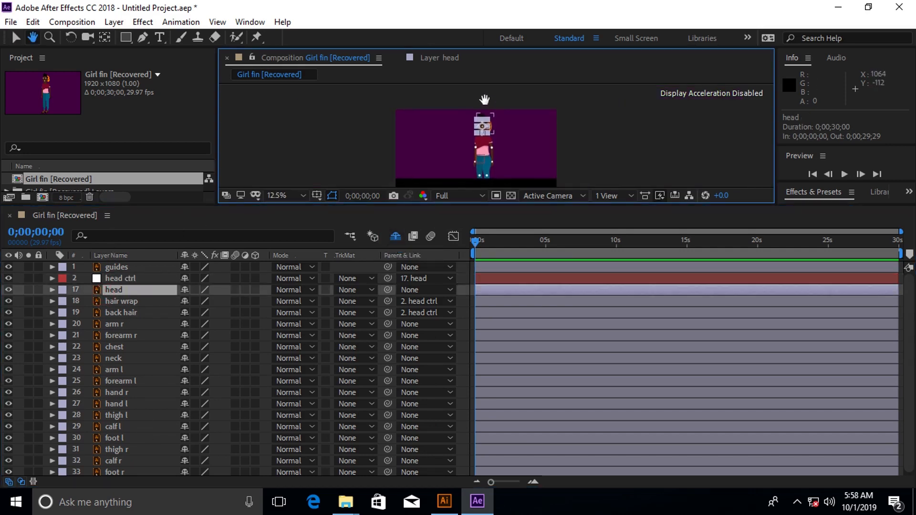
{"action": "left_click_drag", "start_coordinate": [484, 99], "coordinate": [484, 76]}
{"action": "key", "text": "v"}
{"action": "left_click", "coordinate": [664, 150]}
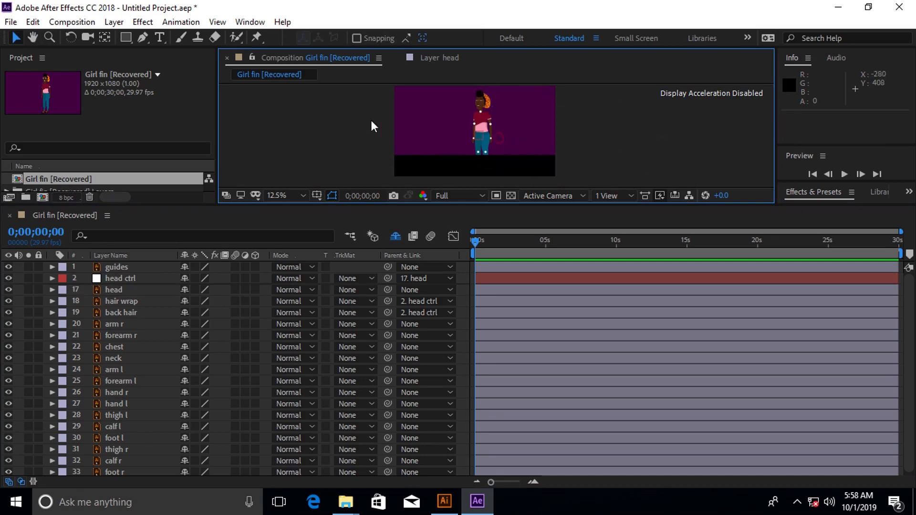
{"action": "left_click_drag", "start_coordinate": [403, 206], "coordinate": [401, 357]}
{"action": "scroll", "coordinate": [563, 196], "scroll_direction": "up", "scroll_amount": 1}
{"action": "left_click_drag", "start_coordinate": [574, 173], "coordinate": [582, 180]}
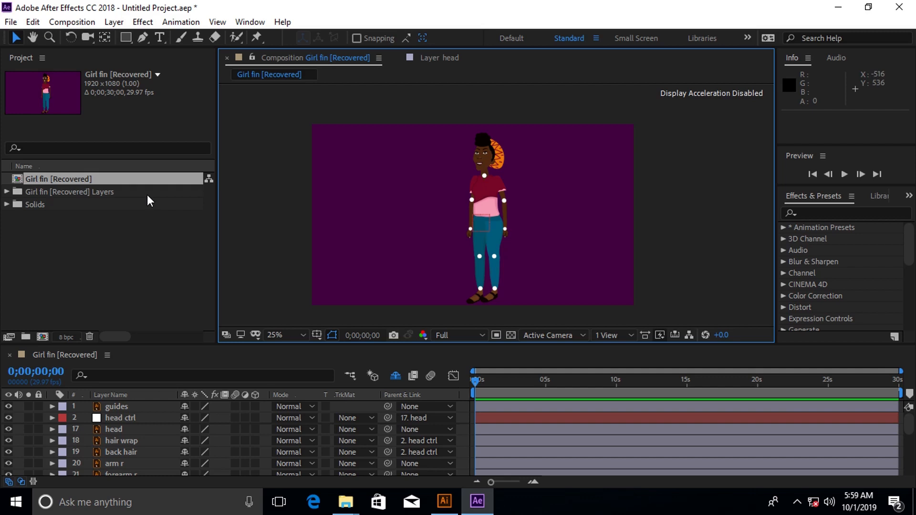
Step: Run the Duik Bassel script file, finding it on Local Disk (E:) by searching for "bas"
{"action": "left_click", "coordinate": [10, 22]}
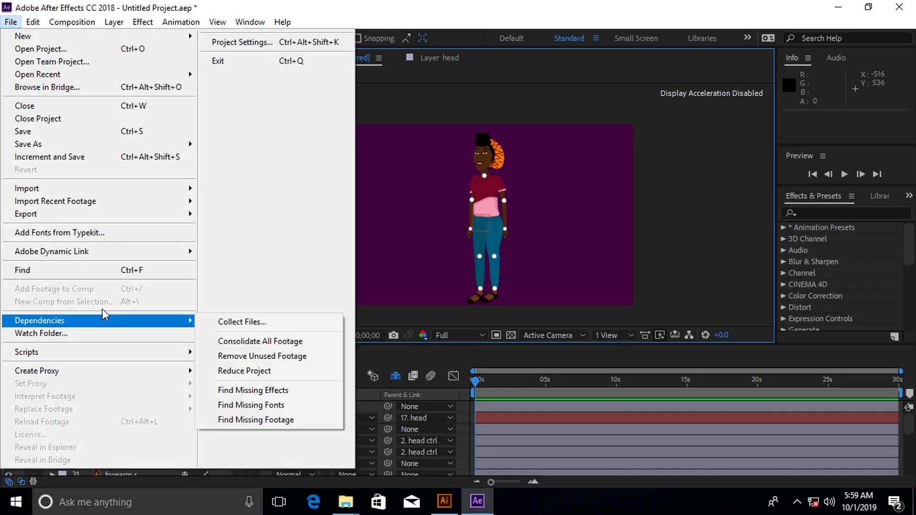
{"action": "mouse_move", "coordinate": [95, 353]}
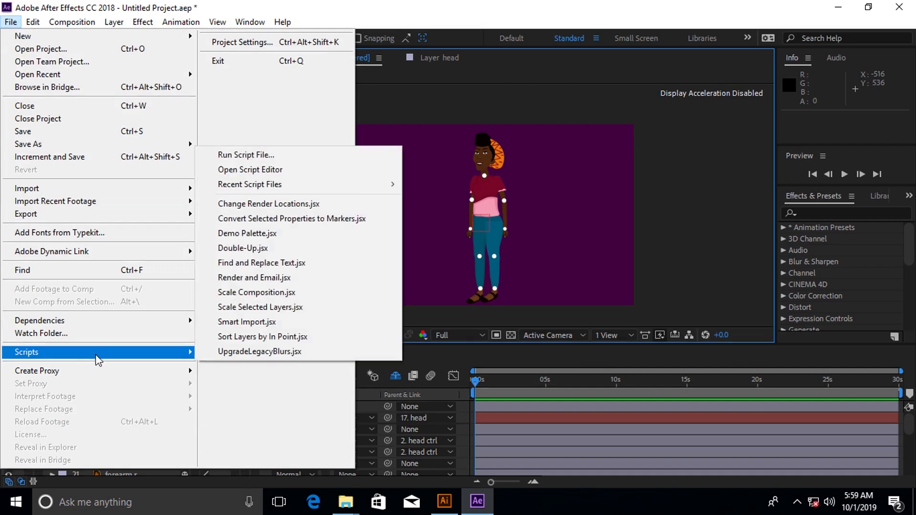
{"action": "left_click", "coordinate": [299, 157]}
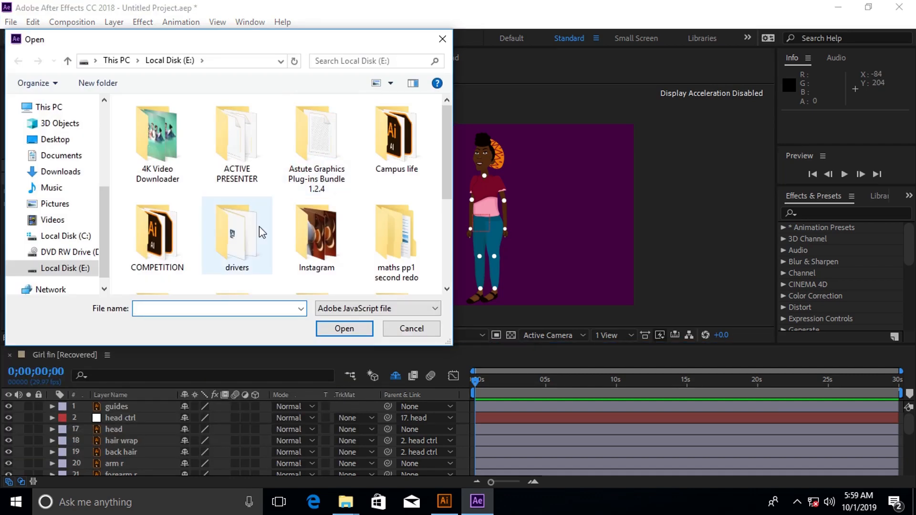
{"action": "left_click", "coordinate": [330, 61]}
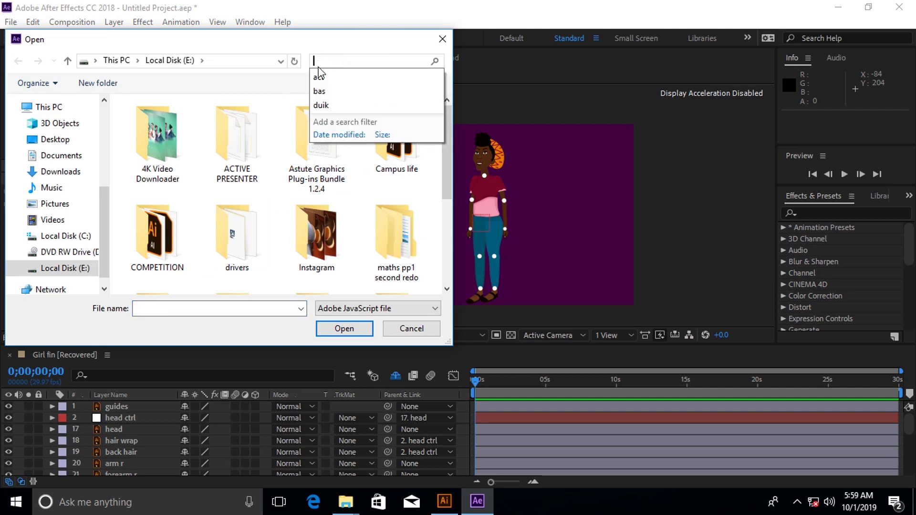
{"action": "type", "text": "bas"}
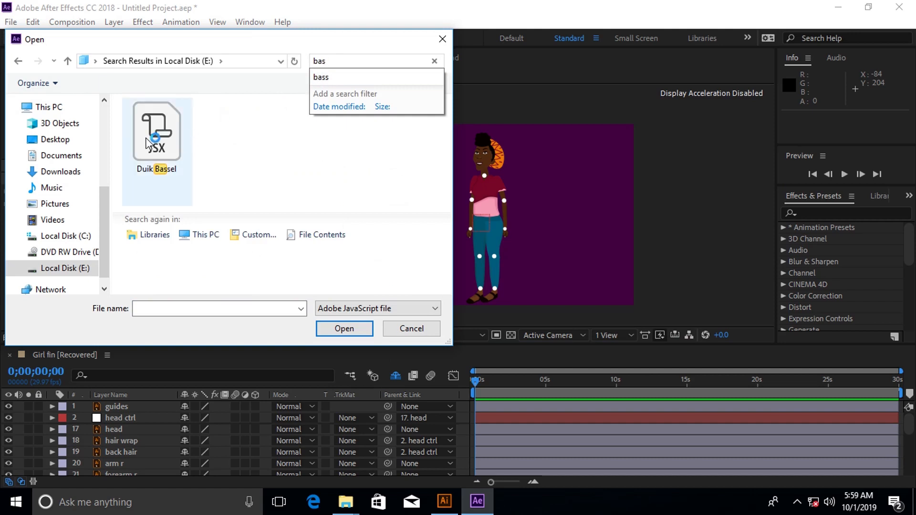
{"action": "left_click", "coordinate": [152, 147]}
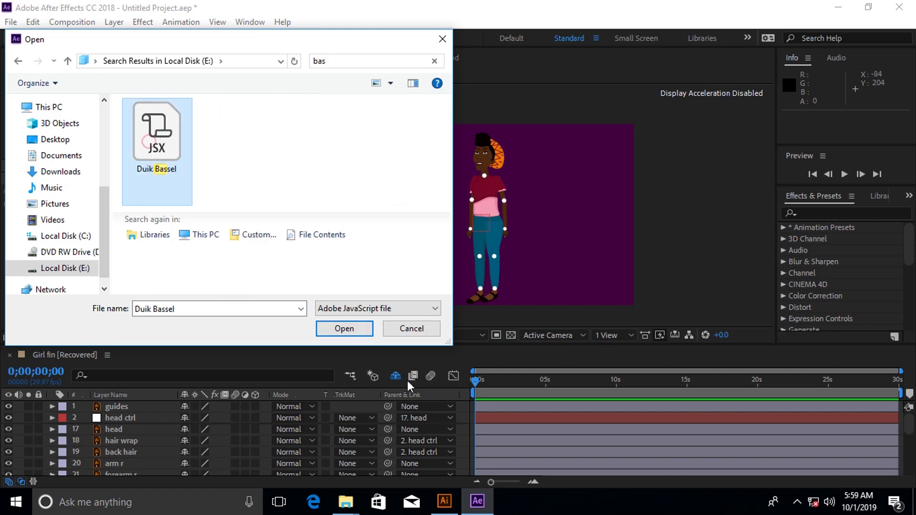
{"action": "left_click", "coordinate": [342, 331]}
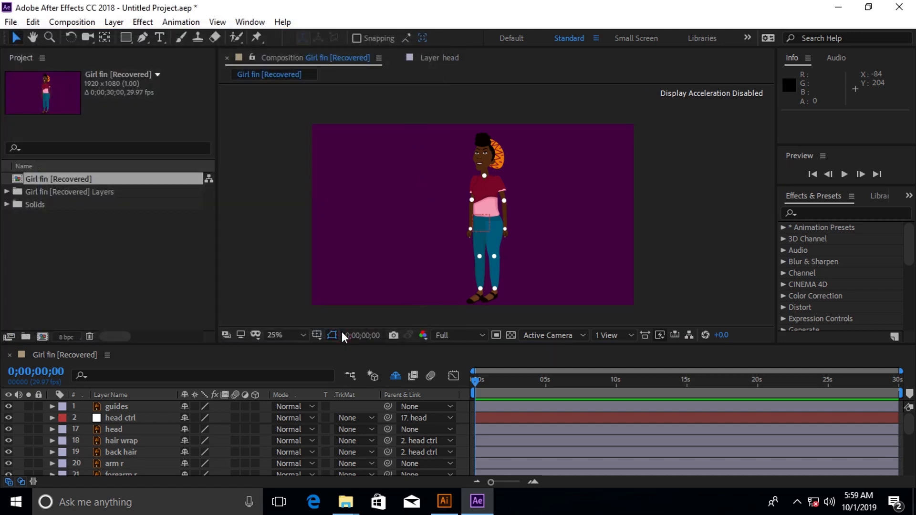
Step: Enlarge the Duik Bassel window, place it beside the character, and display its rigging Structures tools
{"action": "left_click_drag", "start_coordinate": [435, 215], "coordinate": [524, 101]}
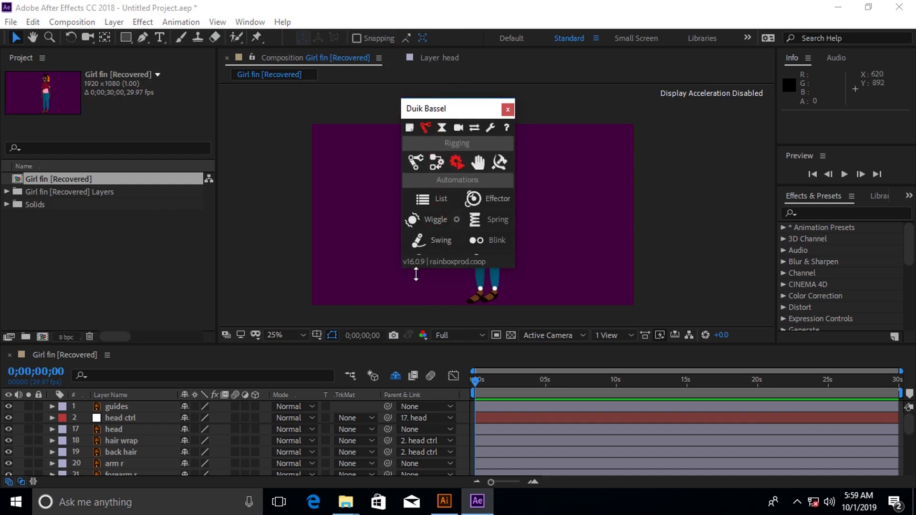
{"action": "mouse_move", "coordinate": [415, 267]}
{"action": "left_mouse_down"}
{"action": "mouse_move", "coordinate": [416, 443]}
{"action": "mouse_move", "coordinate": [416, 419]}
{"action": "left_mouse_up"}
{"action": "left_click_drag", "start_coordinate": [426, 110], "coordinate": [678, 125]}
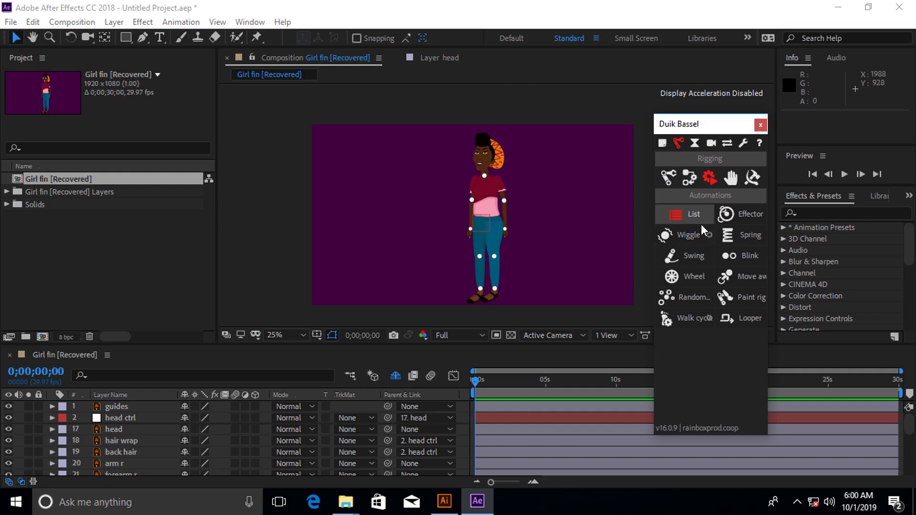
{"action": "left_click", "coordinate": [687, 179]}
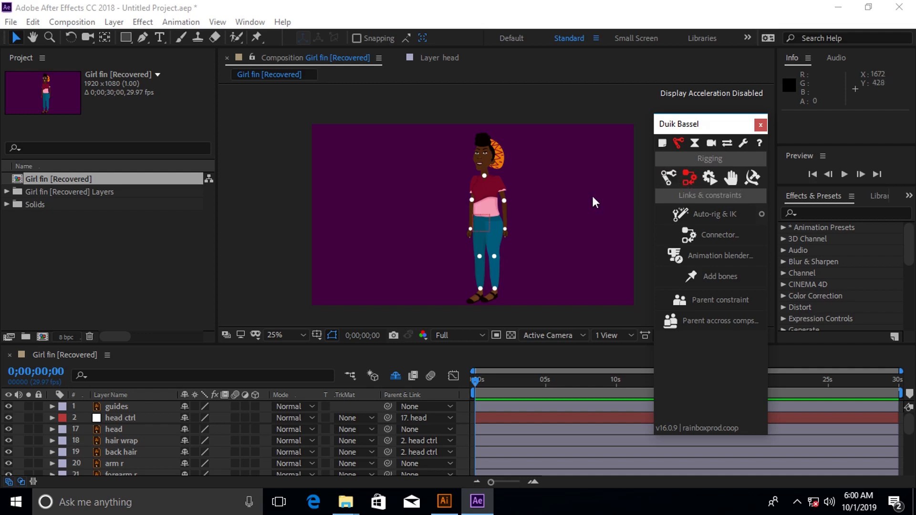
{"action": "left_click", "coordinate": [678, 176]}
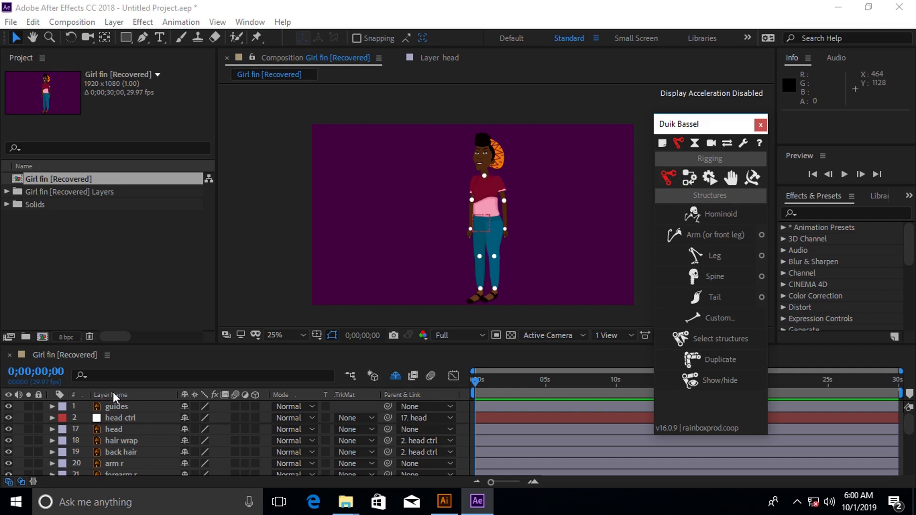
Step: Enlarge the timeline to show more layers and select the chest layer
{"action": "left_click_drag", "start_coordinate": [121, 345], "coordinate": [179, 180]}
{"action": "left_click_drag", "start_coordinate": [534, 183], "coordinate": [506, 250]}
{"action": "left_click", "coordinate": [489, 152]}
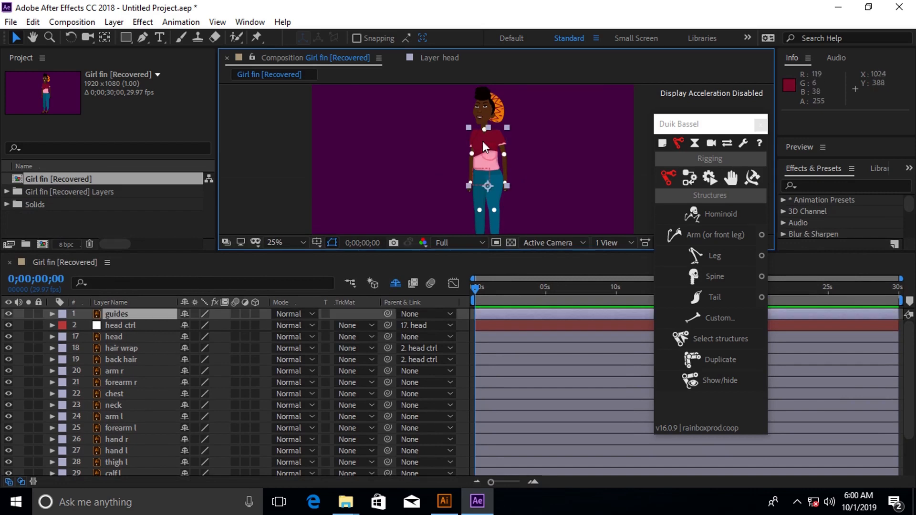
{"action": "left_click", "coordinate": [115, 394]}
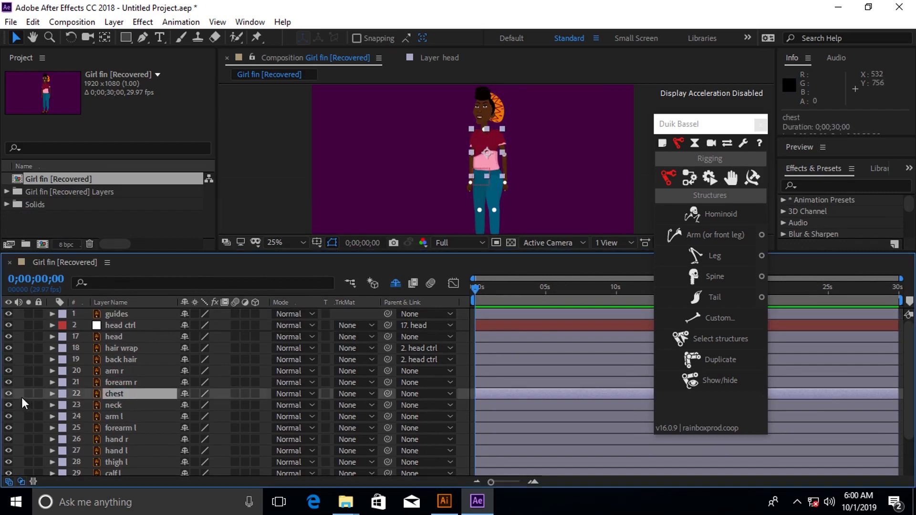
Step: Inspect the chest layer by toggling its visibility and moving it away from the body, and undo the move
{"action": "left_click", "coordinate": [8, 394]}
{"action": "left_click", "coordinate": [8, 393]}
{"action": "left_click", "coordinate": [8, 393]}
{"action": "left_click", "coordinate": [7, 394]}
{"action": "left_click_drag", "start_coordinate": [490, 155], "coordinate": [387, 145]}
{"action": "left_click", "coordinate": [412, 160]}
{"action": "left_click", "coordinate": [388, 144]}
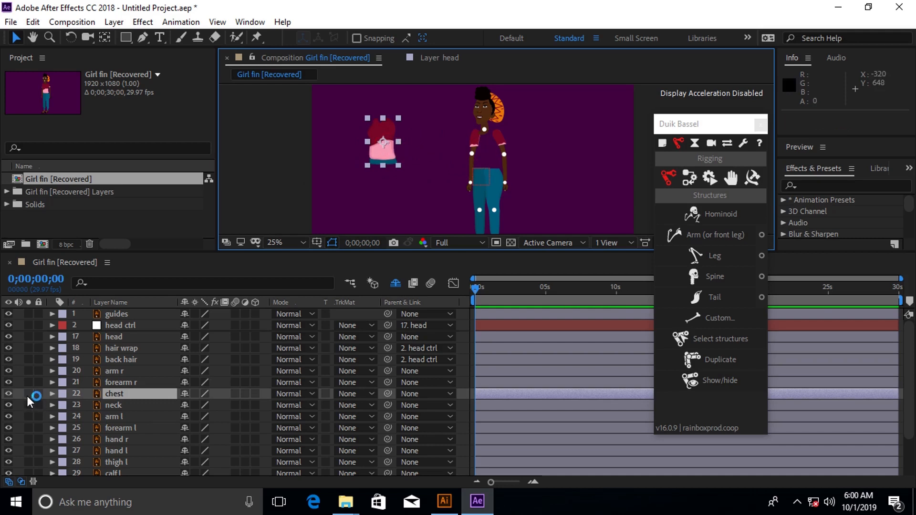
{"action": "key", "text": "ctrl+z"}
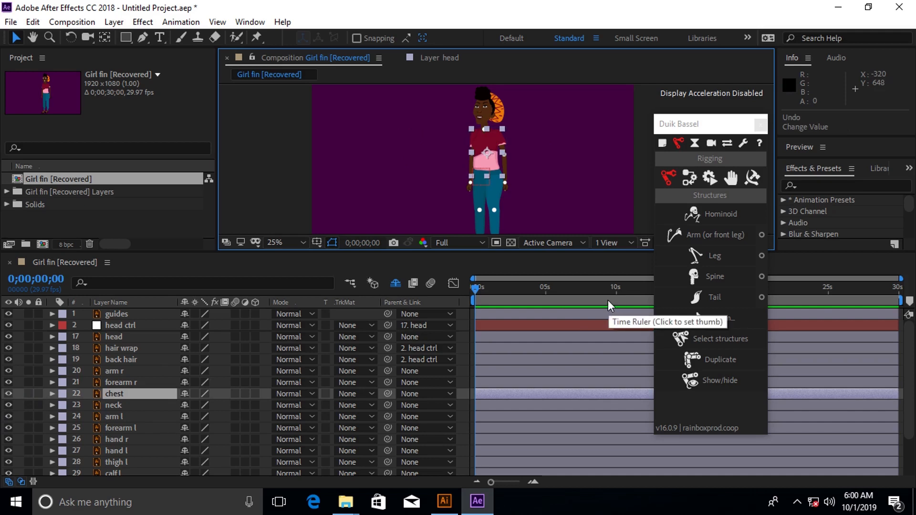
Step: Zoom in on the torso and solo the chest layer
{"action": "scroll", "coordinate": [521, 182], "scroll_direction": "up", "scroll_amount": 2}
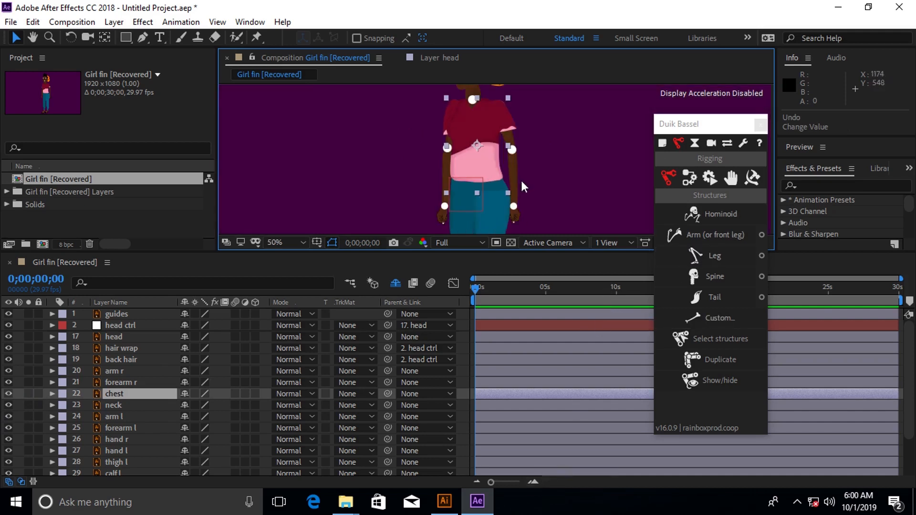
{"action": "key", "text": "h"}
{"action": "left_click_drag", "start_coordinate": [521, 181], "coordinate": [499, 203]}
{"action": "key", "text": "v"}
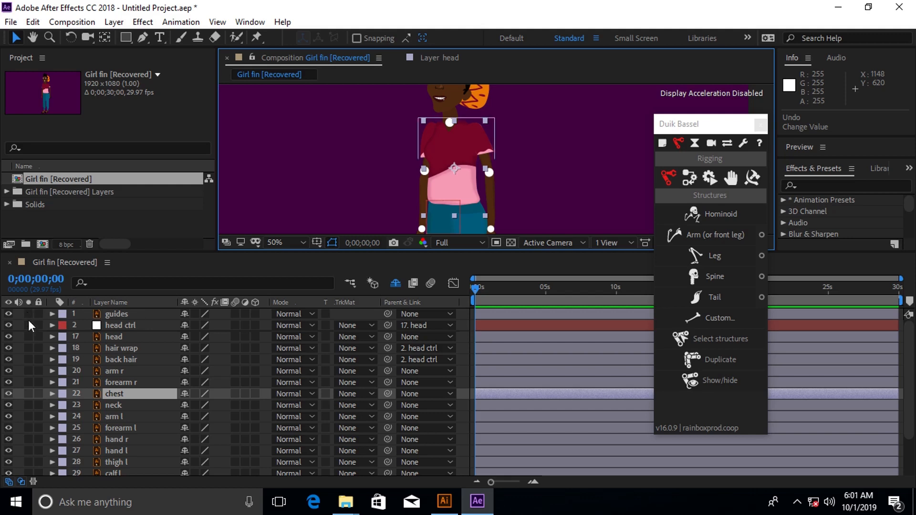
{"action": "left_click", "coordinate": [28, 394]}
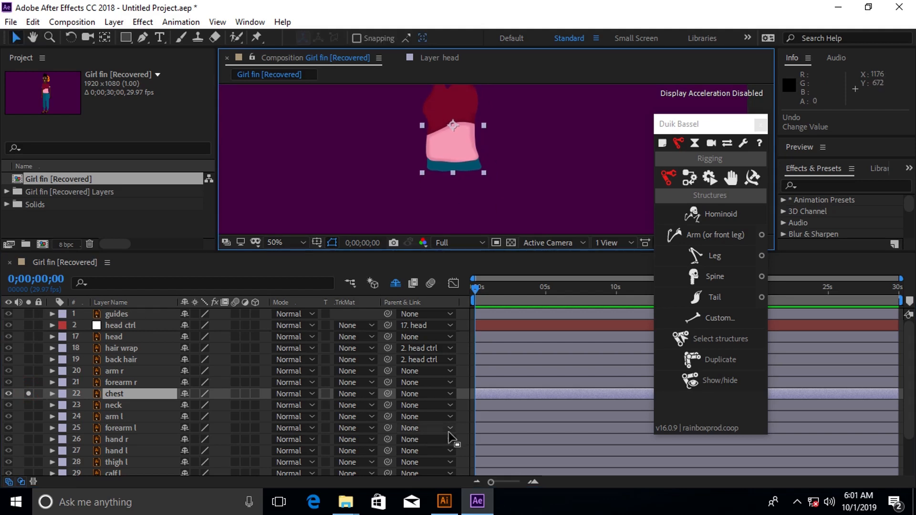
Step: Display Duik's Links & constraints tools and place a puppet pin on the teal hip band of the chest layer
{"action": "left_click", "coordinate": [696, 181]}
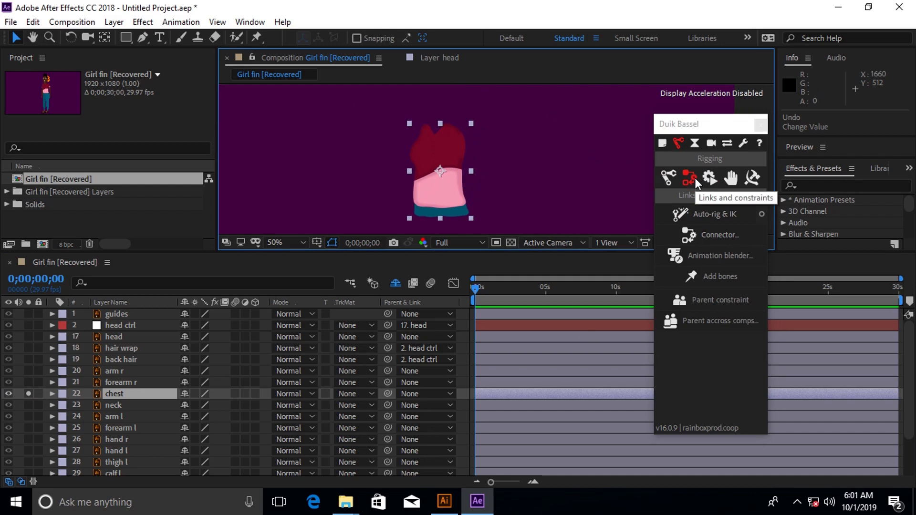
{"action": "left_click", "coordinate": [734, 276]}
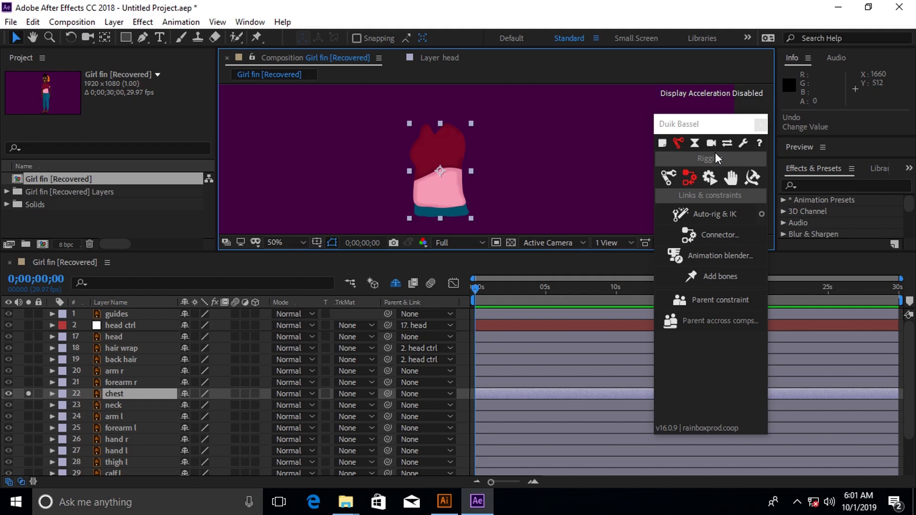
{"action": "left_click", "coordinate": [254, 40]}
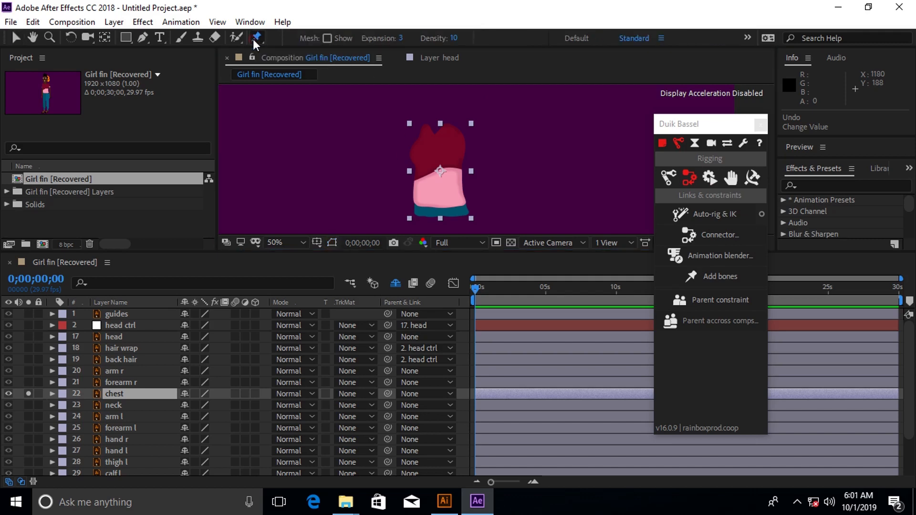
{"action": "left_click", "coordinate": [435, 159]}
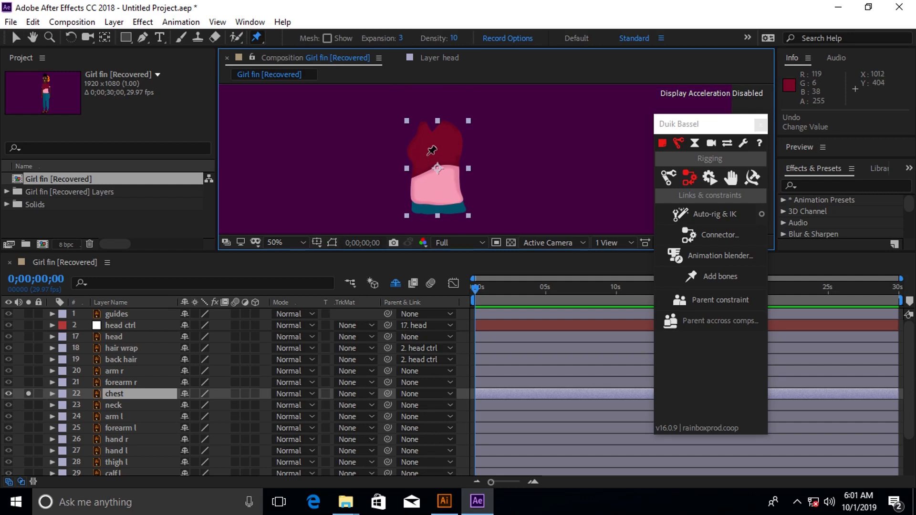
{"action": "left_click_drag", "start_coordinate": [431, 147], "coordinate": [430, 131]}
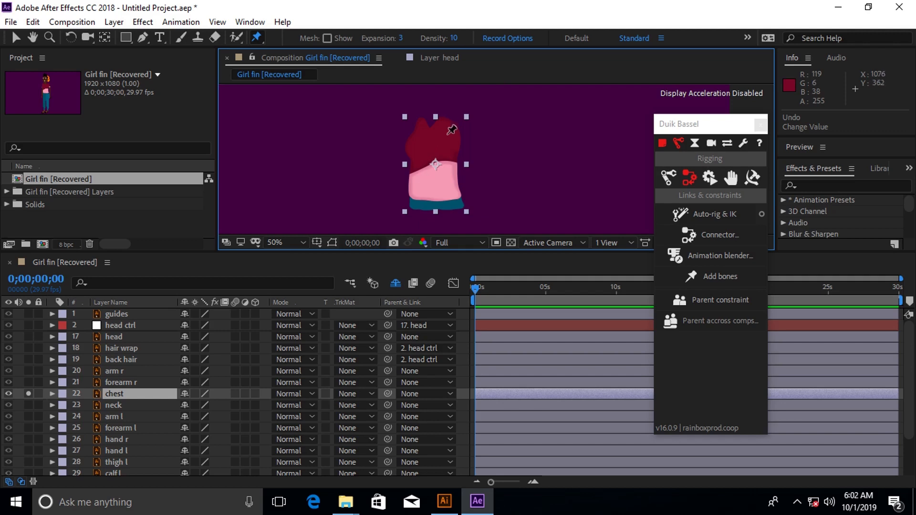
{"action": "scroll", "coordinate": [434, 198], "scroll_direction": "up", "scroll_amount": 2}
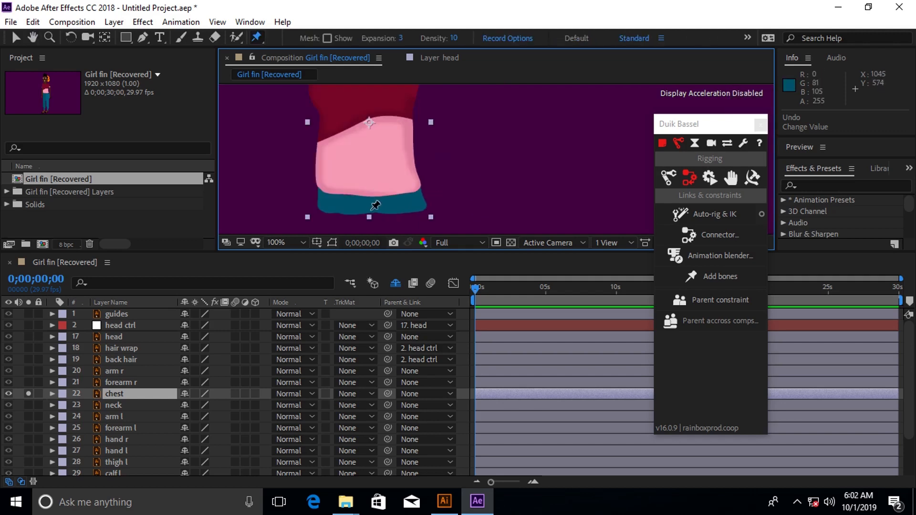
{"action": "left_click", "coordinate": [371, 210]}
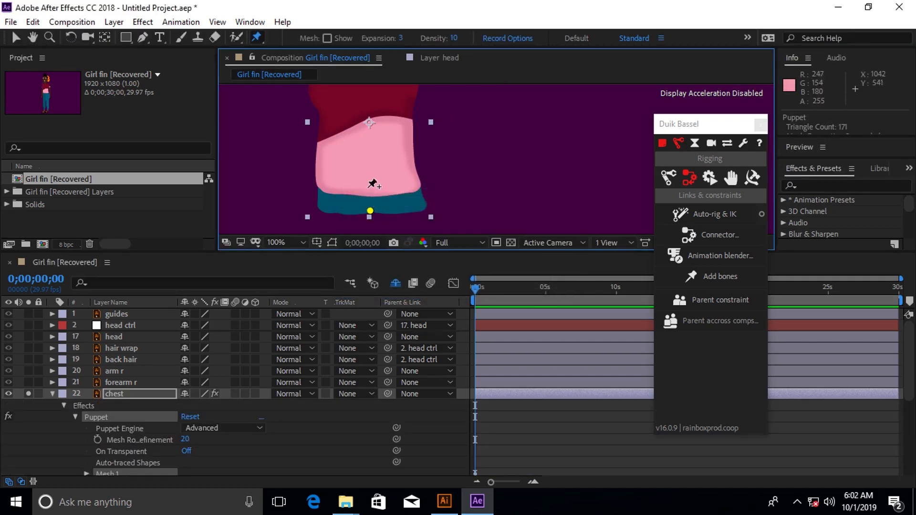
Step: Add three more puppet pins up the torso's centre: above the waistband, at the shirt hem and on the upper chest
{"action": "left_click_drag", "start_coordinate": [371, 210], "coordinate": [376, 229]}
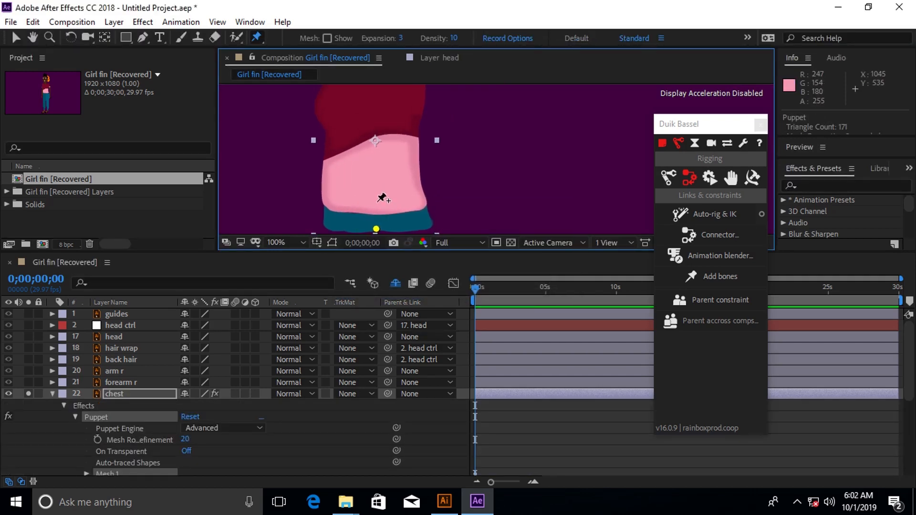
{"action": "left_click", "coordinate": [379, 199]}
{"action": "mouse_move", "coordinate": [378, 204]}
{"action": "left_mouse_down"}
{"action": "mouse_move", "coordinate": [388, 186]}
{"action": "mouse_move", "coordinate": [375, 213]}
{"action": "left_mouse_up"}
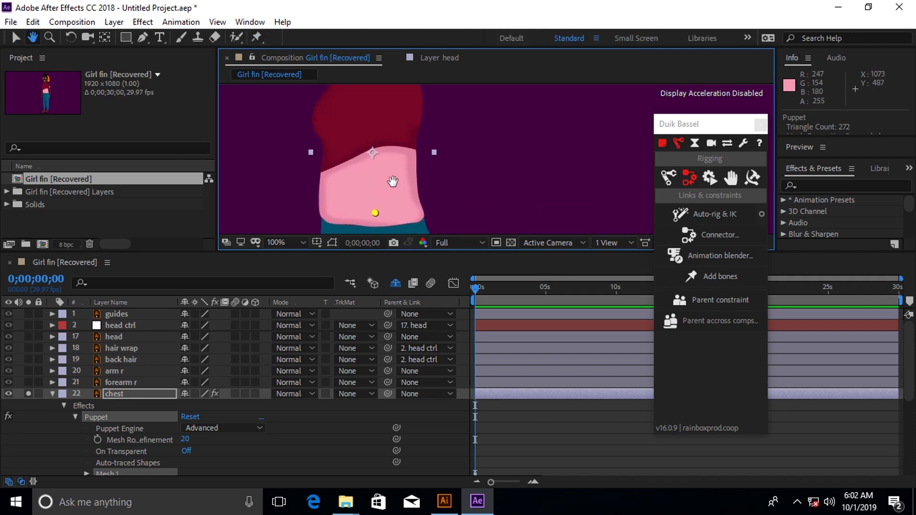
{"action": "left_click", "coordinate": [372, 152]}
{"action": "key", "text": "space"}
{"action": "left_click_drag", "start_coordinate": [388, 122], "coordinate": [400, 176]}
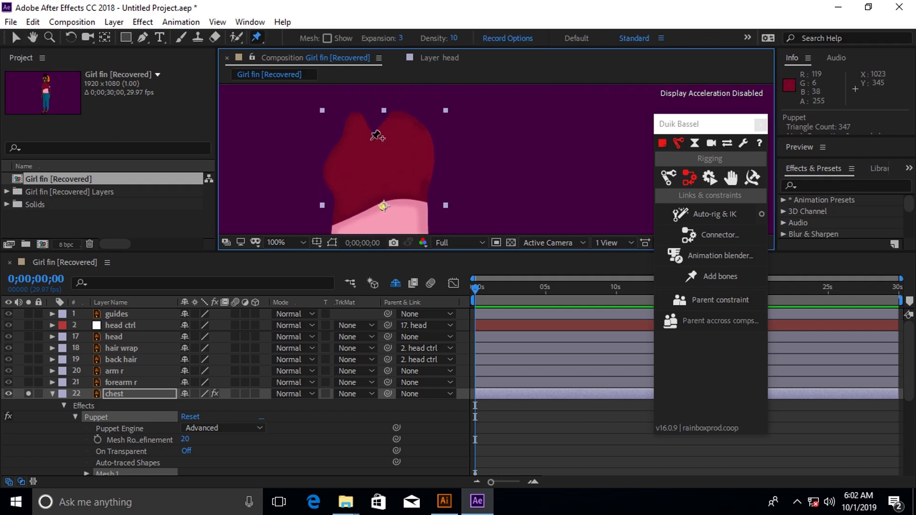
{"action": "key", "text": "space"}
{"action": "left_click_drag", "start_coordinate": [395, 164], "coordinate": [451, 63]}
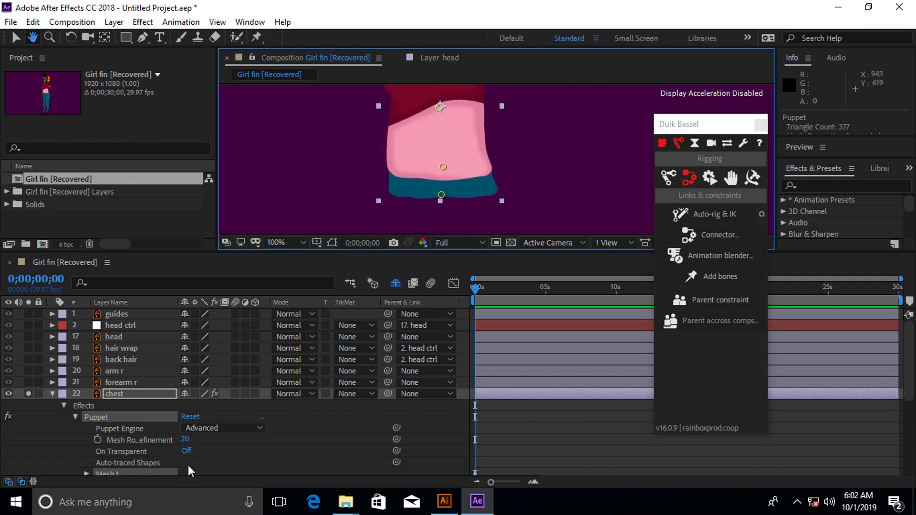
Step: Expand the chest layer's Mesh 1 and Deform groups to list its puppet pins
{"action": "scroll", "coordinate": [143, 453], "scroll_direction": "down", "scroll_amount": 2}
{"action": "scroll", "coordinate": [99, 411], "scroll_direction": "up", "scroll_amount": 1}
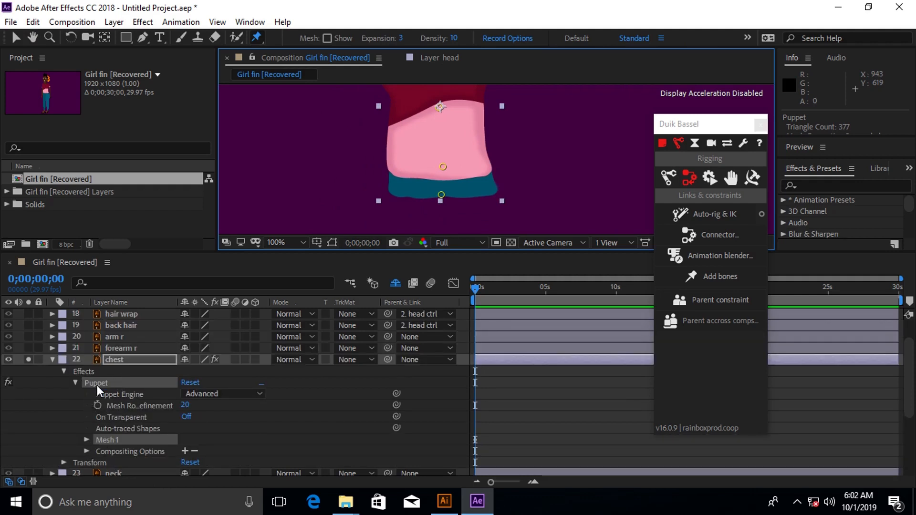
{"action": "left_click", "coordinate": [86, 440]}
{"action": "scroll", "coordinate": [153, 407], "scroll_direction": "down", "scroll_amount": 2}
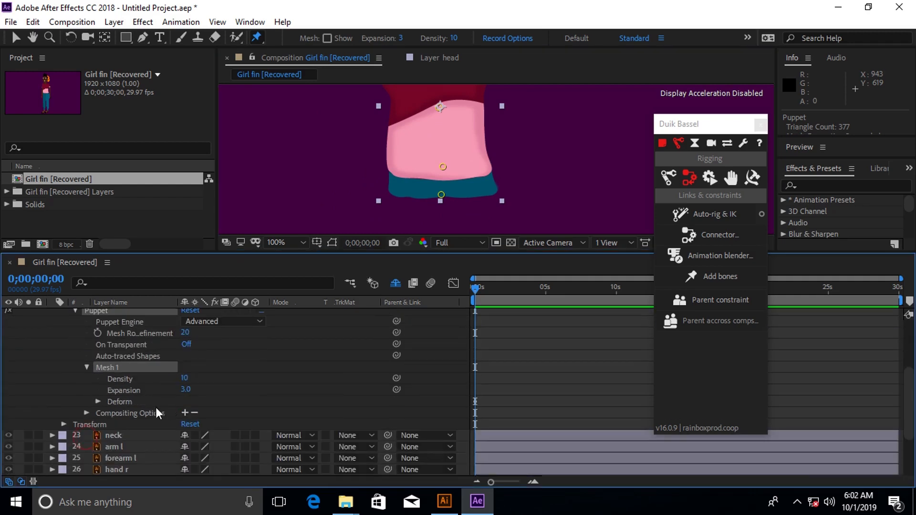
{"action": "left_click", "coordinate": [98, 403]}
{"action": "scroll", "coordinate": [156, 393], "scroll_direction": "down", "scroll_amount": 1}
{"action": "left_click_drag", "start_coordinate": [447, 130], "coordinate": [425, 225]}
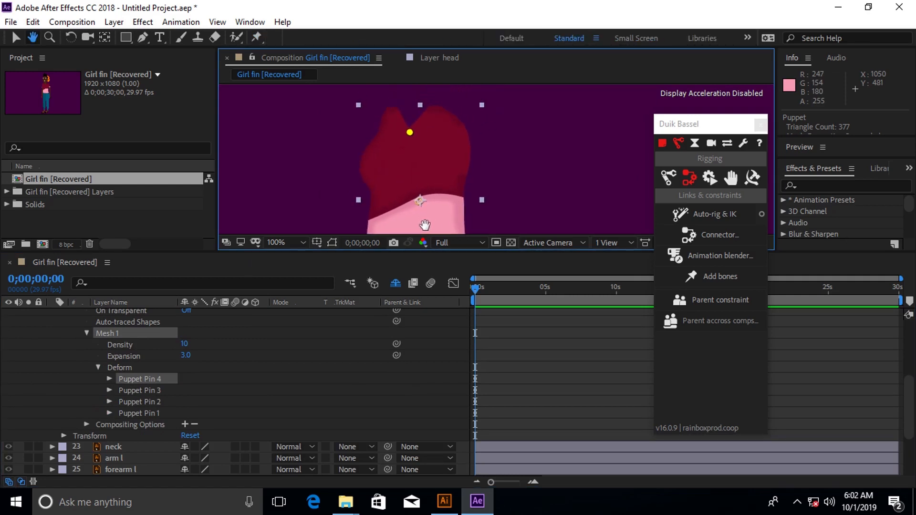
Step: Rename Puppet Pin 4 of the chest layer as "chest"
{"action": "left_click", "coordinate": [125, 390]}
{"action": "left_click", "coordinate": [124, 382]}
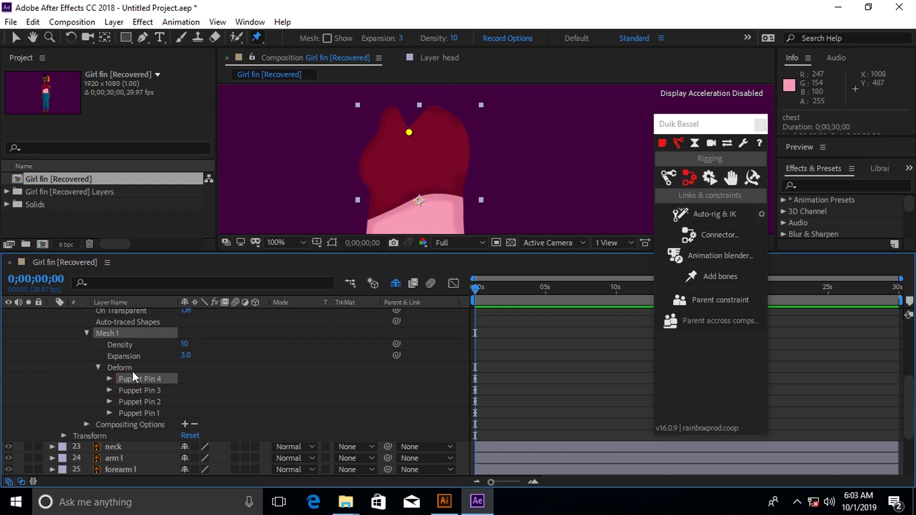
{"action": "right_click", "coordinate": [135, 380]}
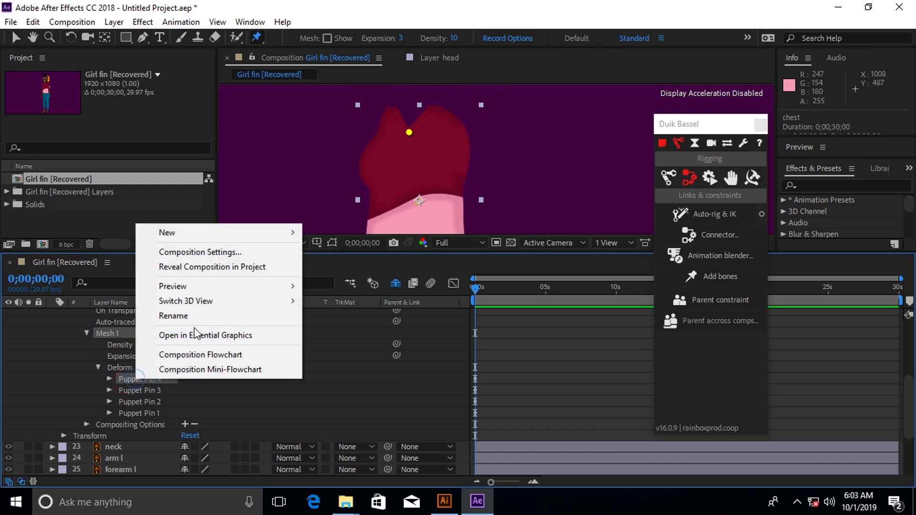
{"action": "left_click", "coordinate": [192, 316]}
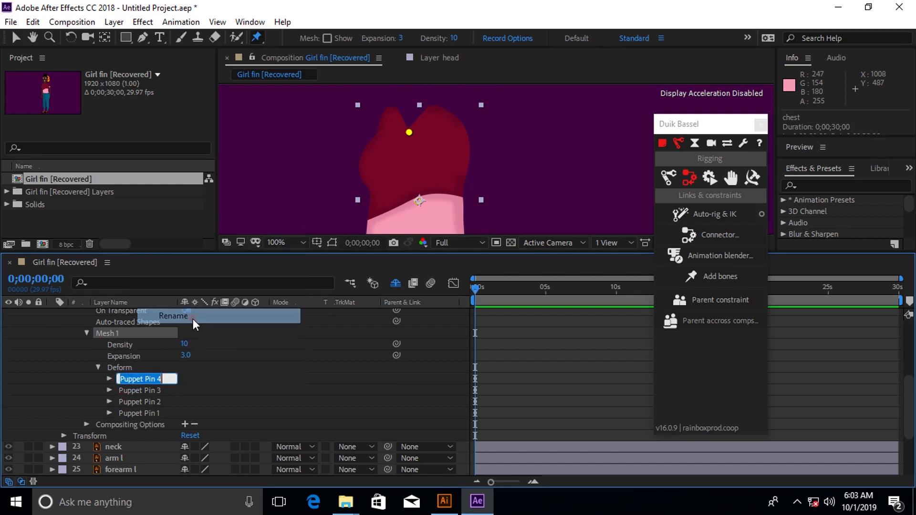
{"action": "left_click", "coordinate": [182, 314]}
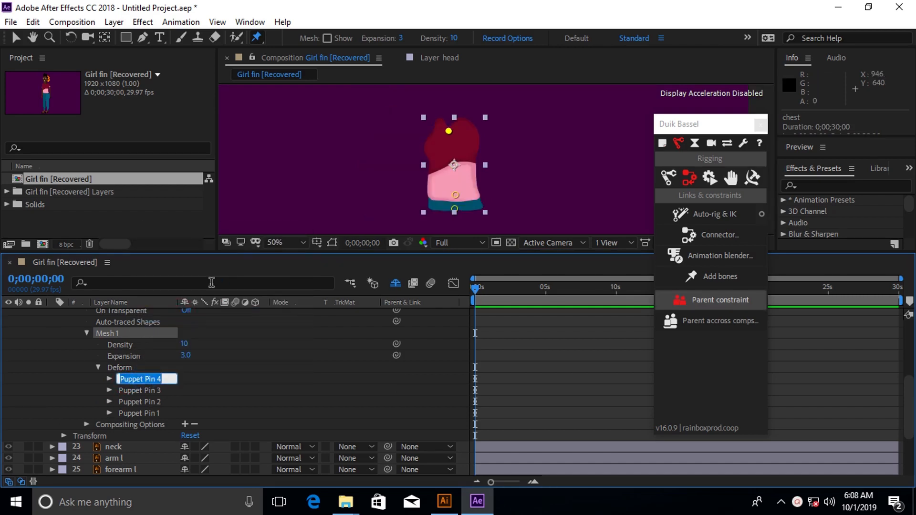
{"action": "type", "text": "ch"}
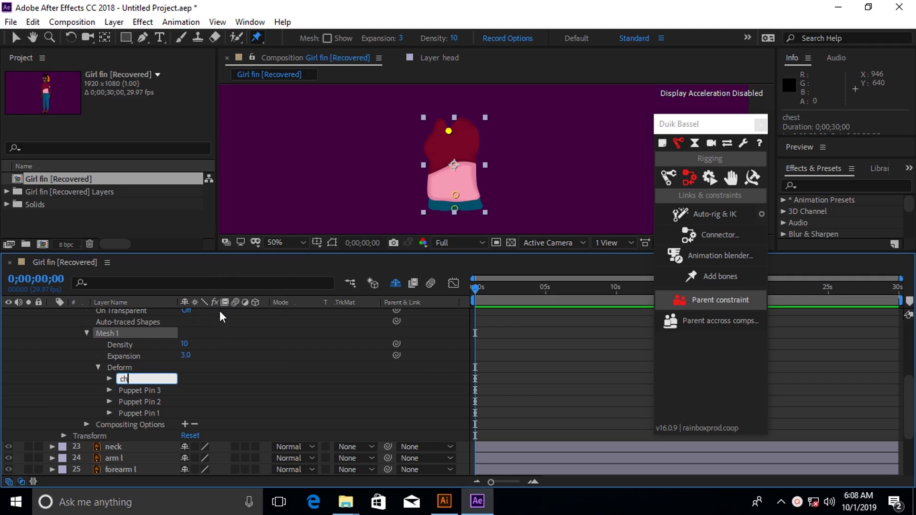
{"action": "type", "text": "est"}
Step: Rename Puppet Pin 3 as "upper torso" and Puppet Pin 2 as "lower torso"
{"action": "right_click", "coordinate": [147, 390]}
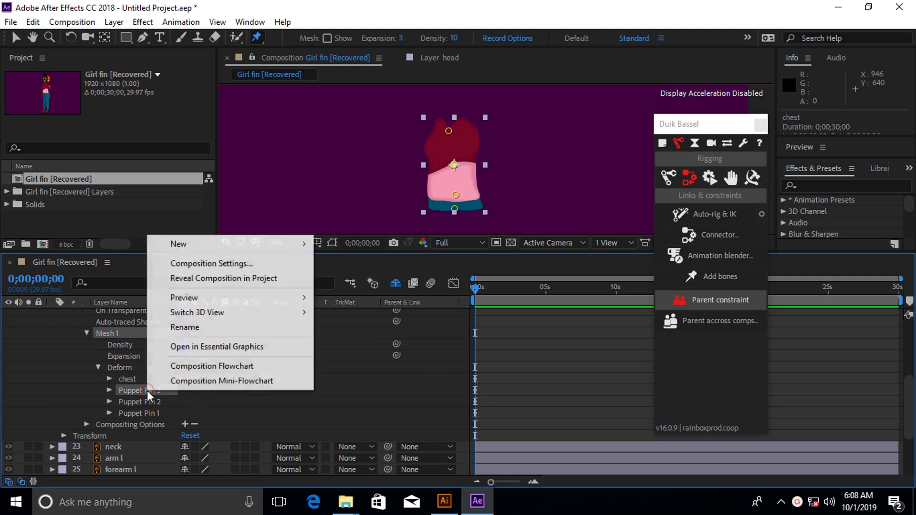
{"action": "left_click", "coordinate": [188, 328]}
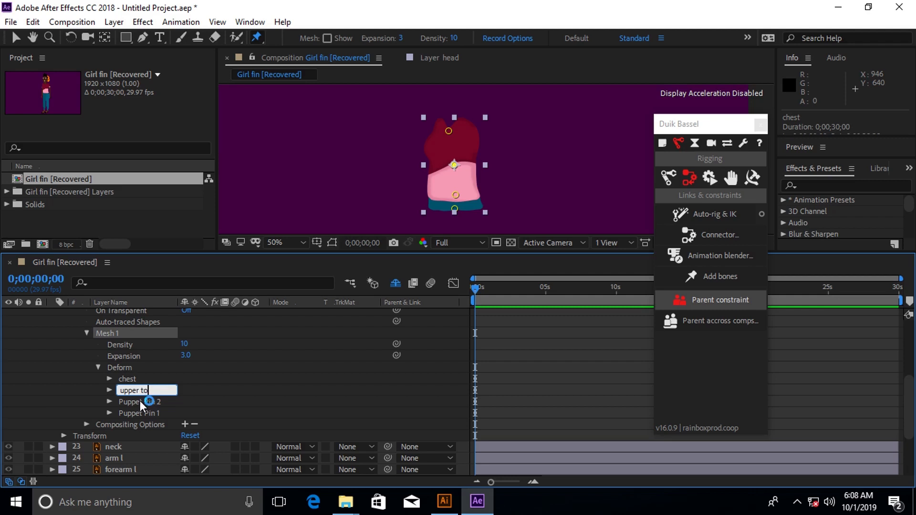
{"action": "type", "text": "rso"}
{"action": "key", "text": "Return"}
{"action": "right_click", "coordinate": [133, 402]}
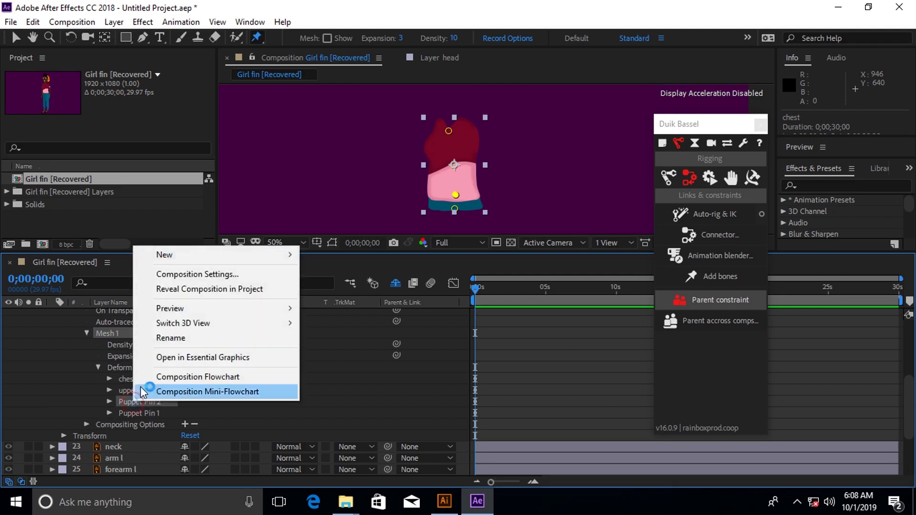
{"action": "left_click", "coordinate": [175, 339]}
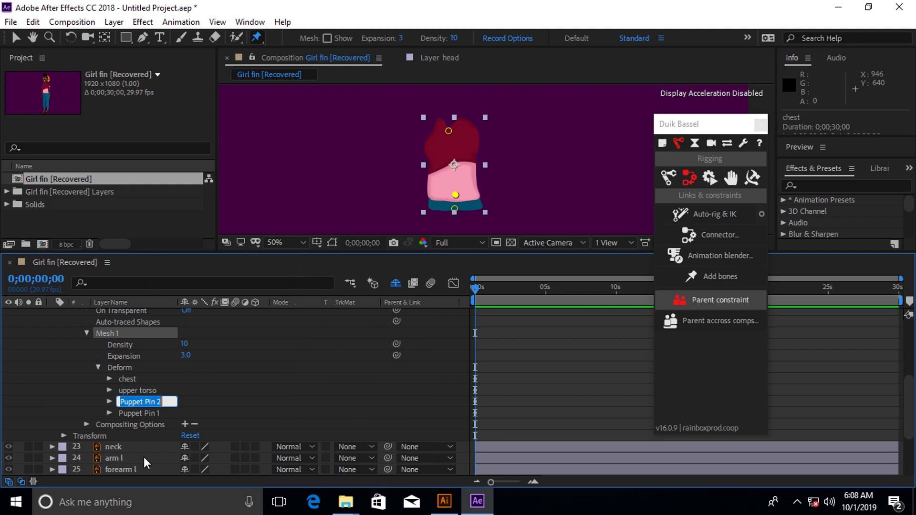
{"action": "type", "text": "lower torso"}
Step: Rename Puppet Pin 1 as "hips"
{"action": "right_click", "coordinate": [130, 411]}
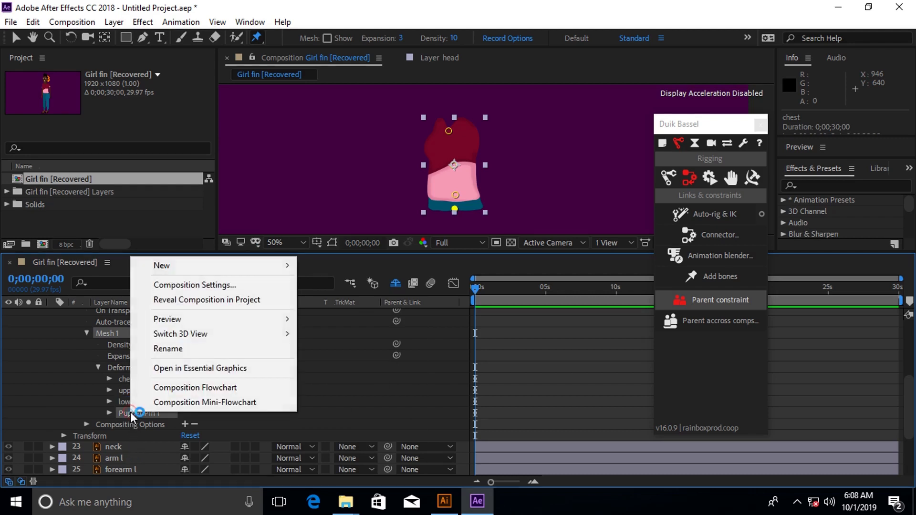
{"action": "left_click", "coordinate": [160, 349]}
{"action": "type", "text": "hips"}
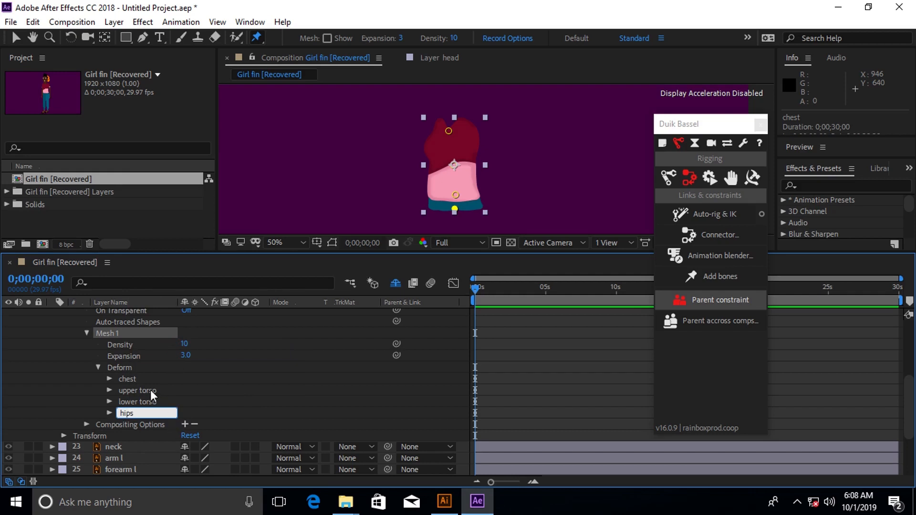
{"action": "key", "text": "Return"}
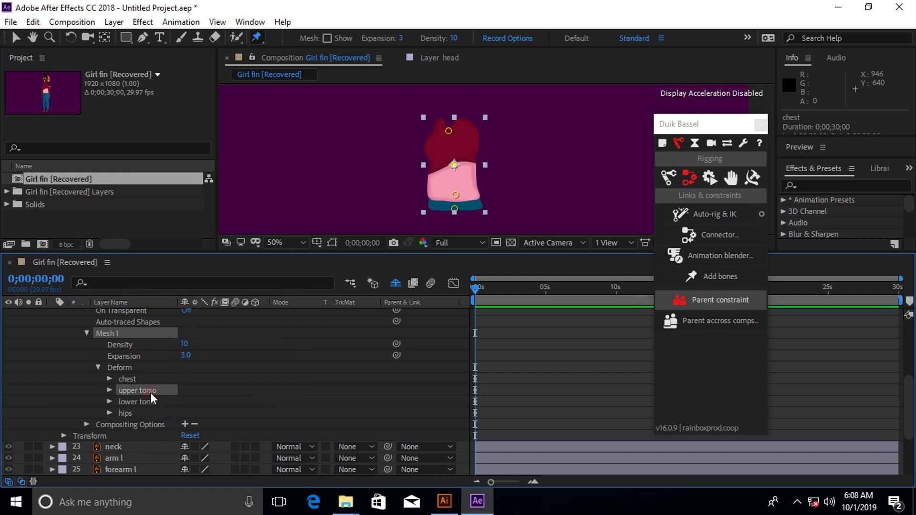
Step: Add Duik bones to the chest, upper torso, lower torso and hips pins together, and deselect the result
{"action": "left_click", "coordinate": [125, 380]}
{"action": "left_click", "coordinate": [129, 392], "text": "shift"}
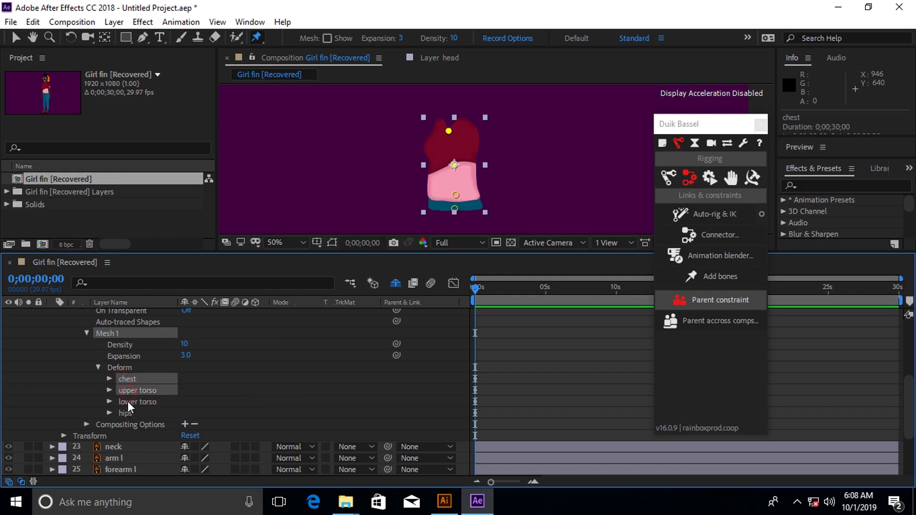
{"action": "left_click", "coordinate": [127, 402], "text": "shift"}
{"action": "left_click", "coordinate": [129, 413], "text": "shift"}
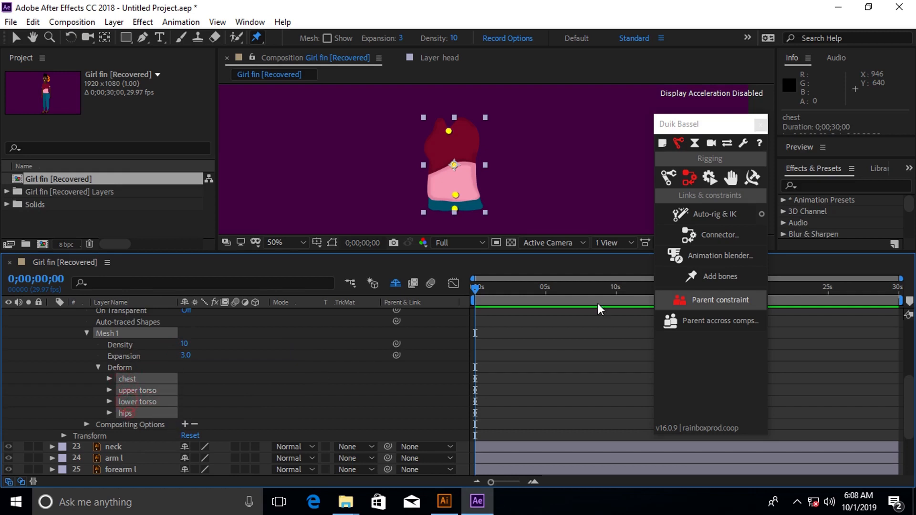
{"action": "left_click", "coordinate": [701, 279]}
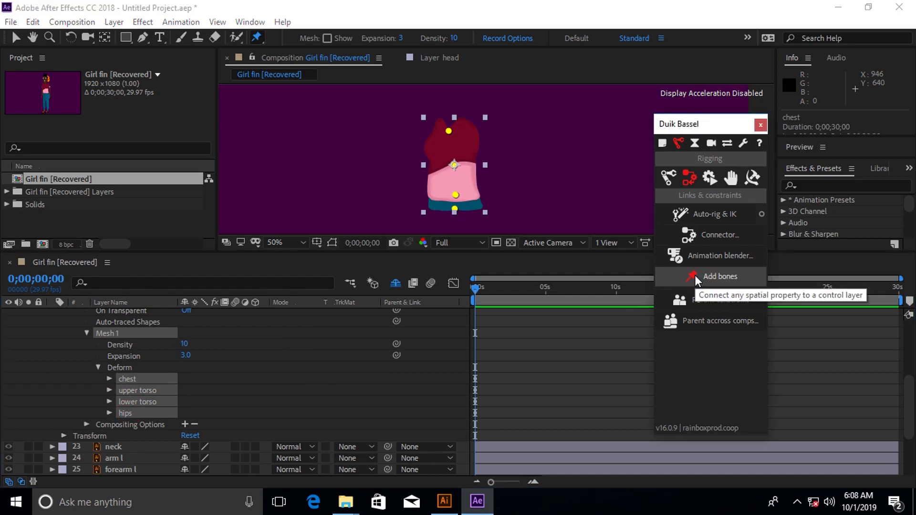
{"action": "left_click", "coordinate": [696, 276]}
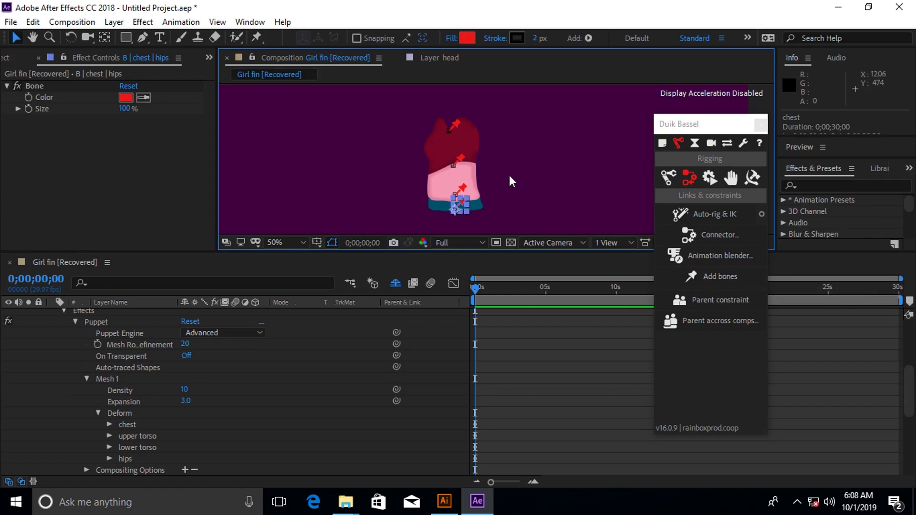
{"action": "left_click", "coordinate": [519, 150]}
Step: Turn off solo for the four bone layers and the chest layer to show the whole character
{"action": "scroll", "coordinate": [287, 356], "scroll_direction": "up", "scroll_amount": 5}
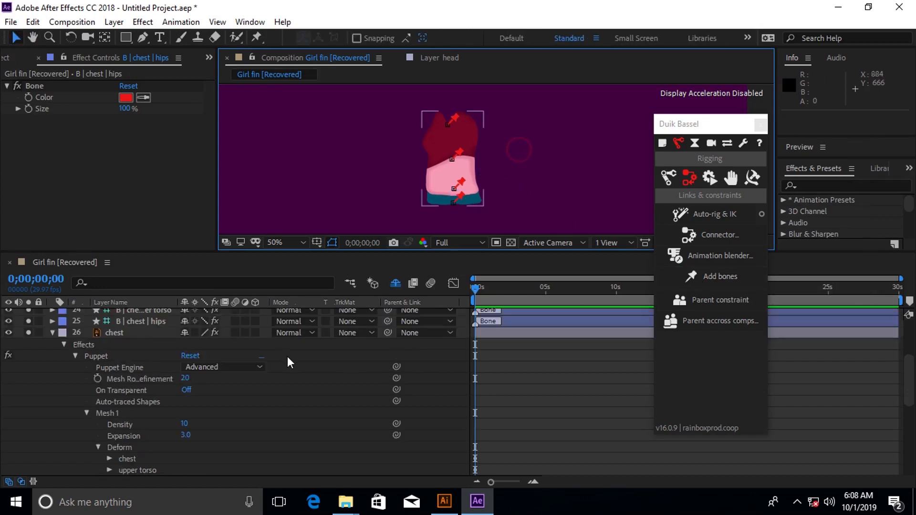
{"action": "left_click", "coordinate": [121, 390]}
{"action": "left_click_drag", "start_coordinate": [29, 389], "coordinate": [29, 435]}
Step: Select the new bone layers and the chest layer in turn to check which torso point each bone controls
{"action": "left_click", "coordinate": [161, 400]}
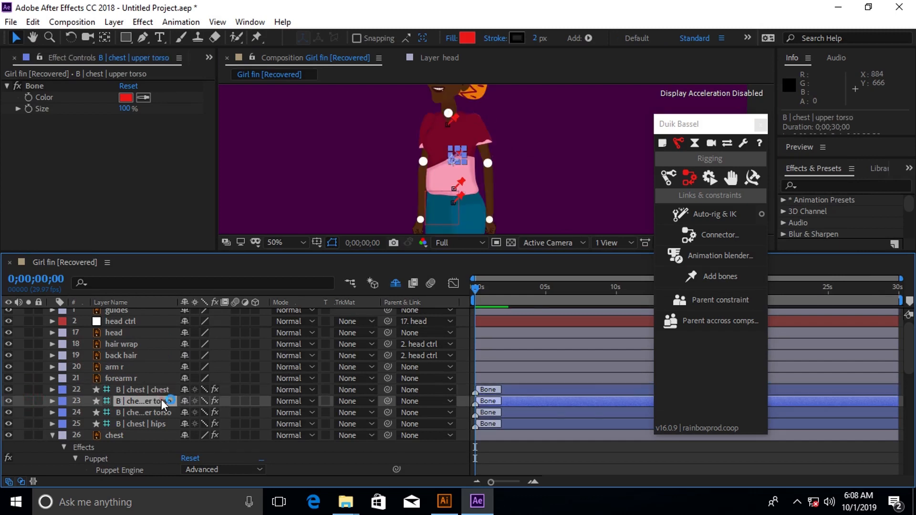
{"action": "left_click", "coordinate": [140, 412]}
{"action": "left_click", "coordinate": [145, 432]}
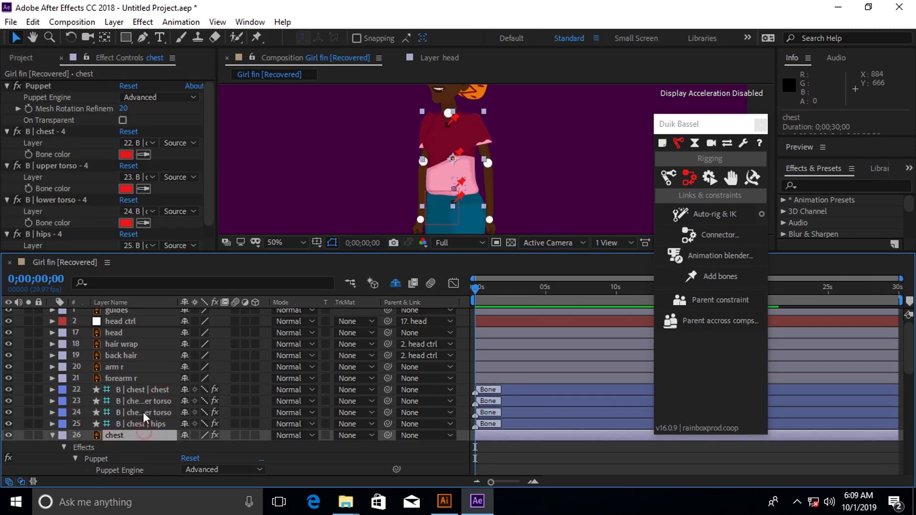
{"action": "left_click", "coordinate": [139, 391]}
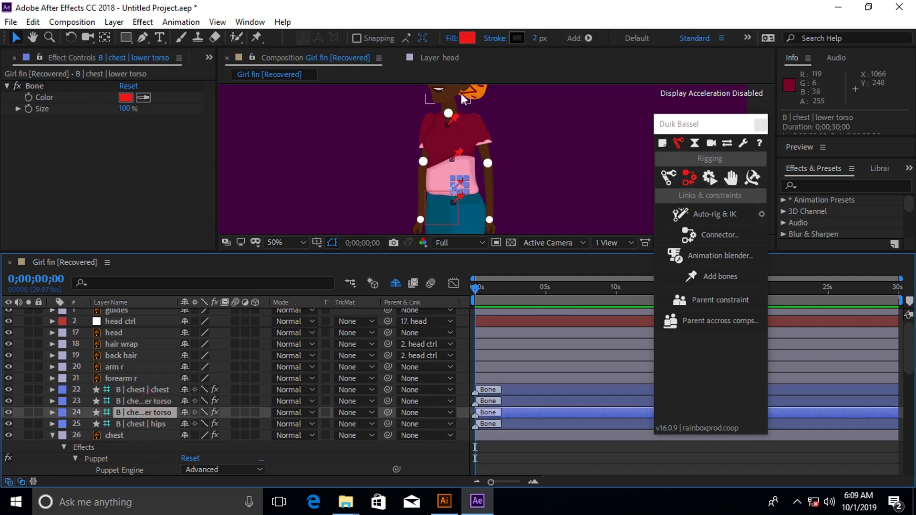
{"action": "left_click", "coordinate": [146, 401]}
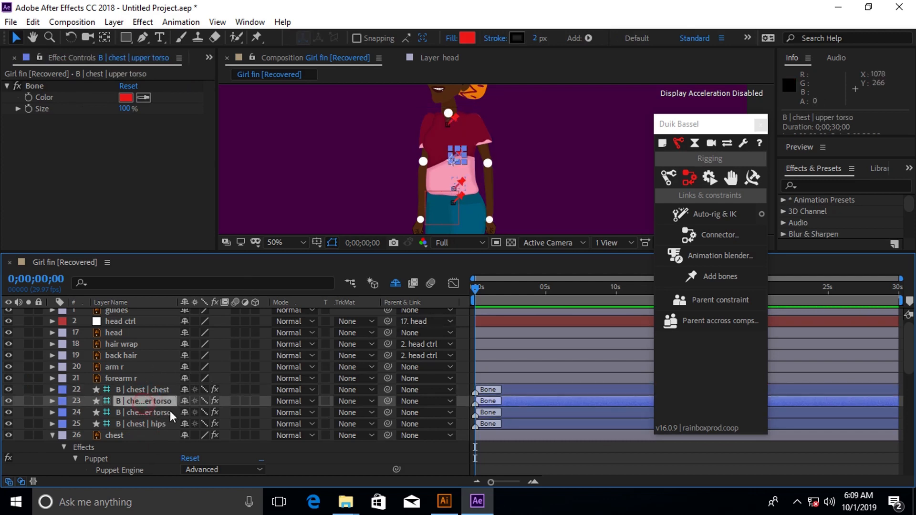
Step: Select the lower torso, hips and chest bone layers in turn to check their positions on the torso
{"action": "left_click", "coordinate": [154, 413]}
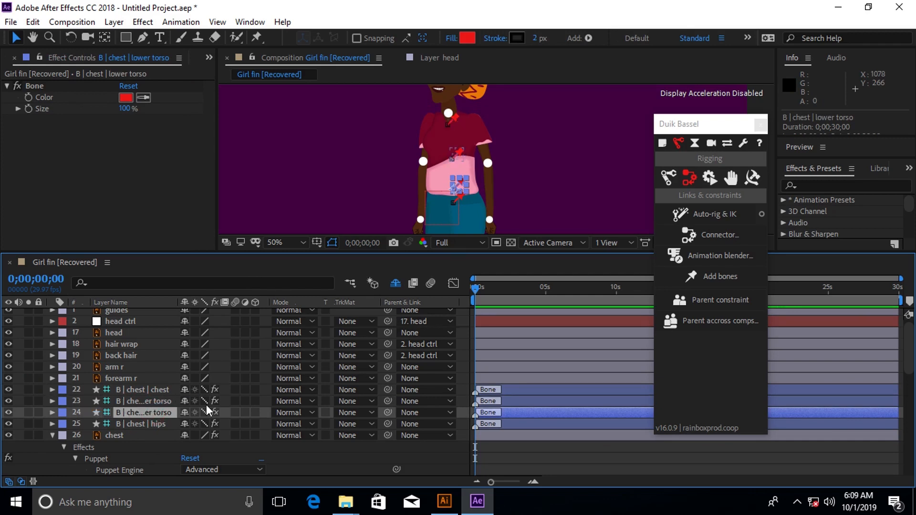
{"action": "left_click", "coordinate": [144, 421]}
{"action": "left_click", "coordinate": [138, 391]}
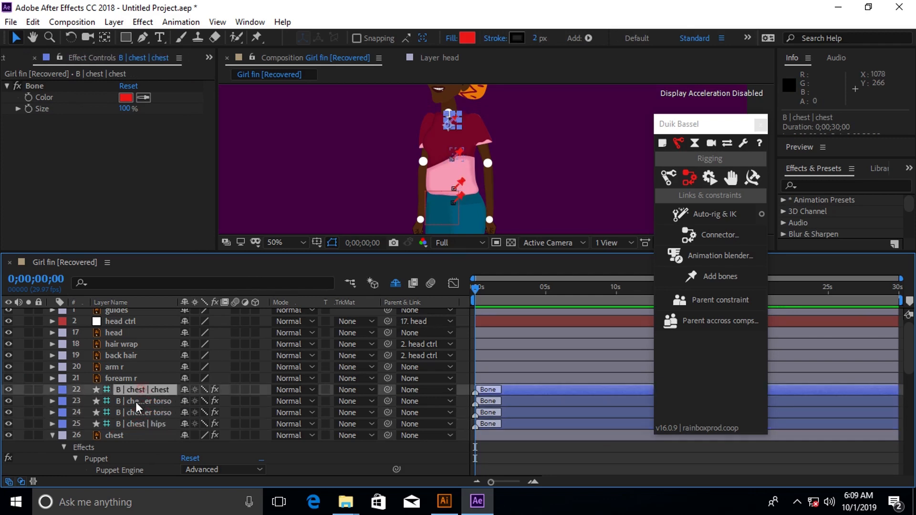
Step: Collapse the properties of the chest artwork layer and lock that layer
{"action": "left_click", "coordinate": [112, 435]}
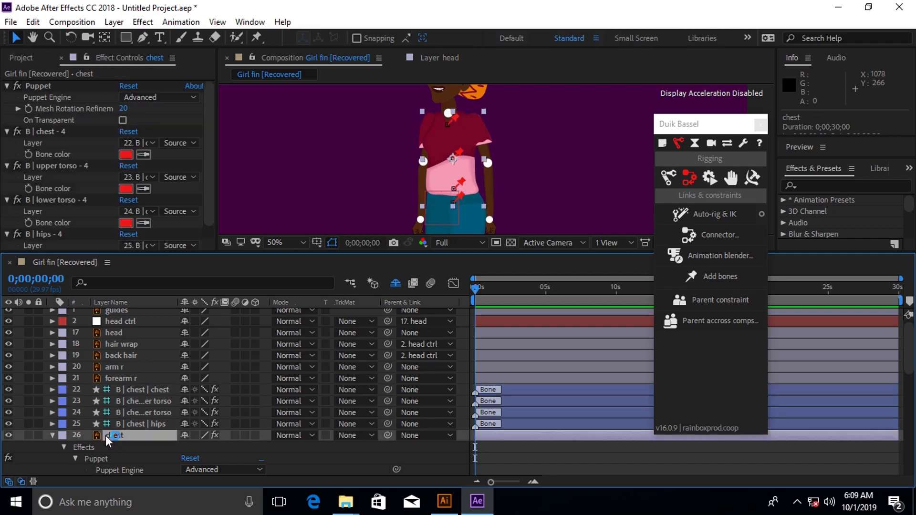
{"action": "left_click", "coordinate": [53, 435]}
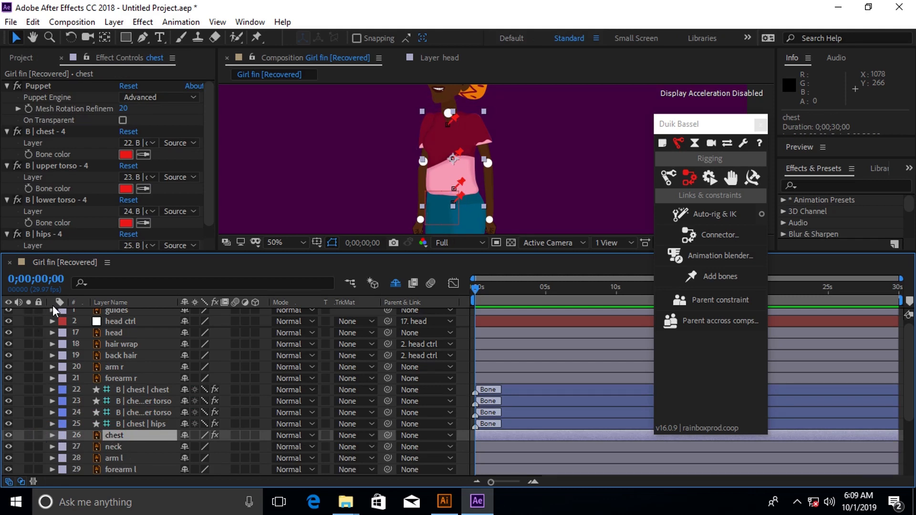
{"action": "left_click", "coordinate": [38, 436]}
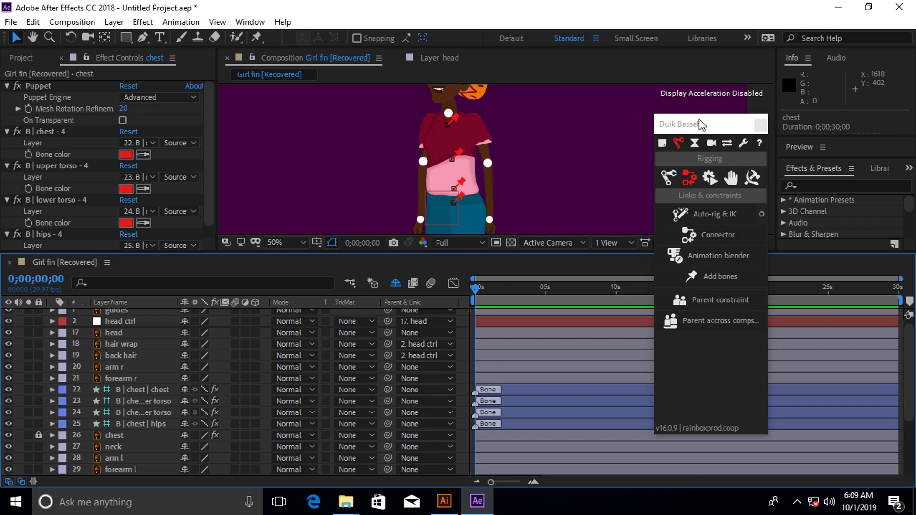
Step: Create a Duik Hominoid structure for the whole character
{"action": "left_click", "coordinate": [668, 179]}
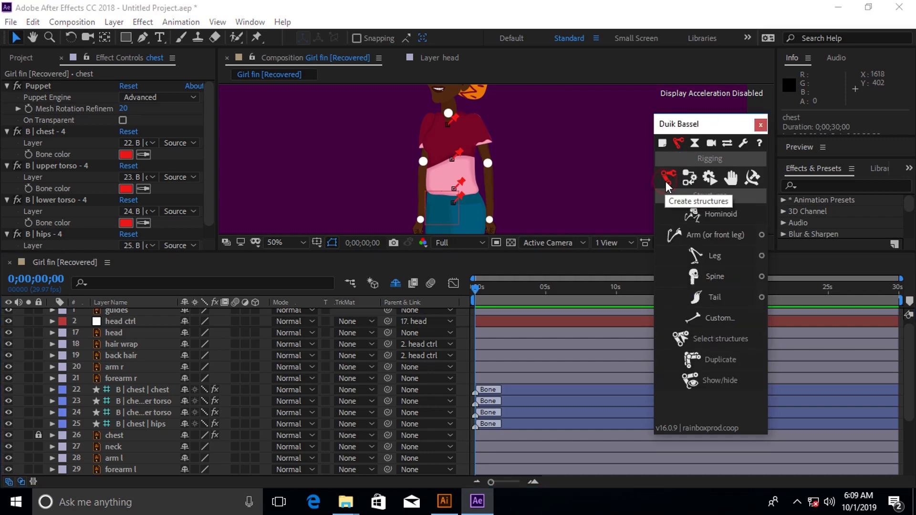
{"action": "key", "text": "h"}
{"action": "left_click_drag", "start_coordinate": [511, 153], "coordinate": [492, 188]}
{"action": "key", "text": "space"}
{"action": "left_click_drag", "start_coordinate": [416, 210], "coordinate": [405, 114]}
{"action": "key", "text": "comma"}
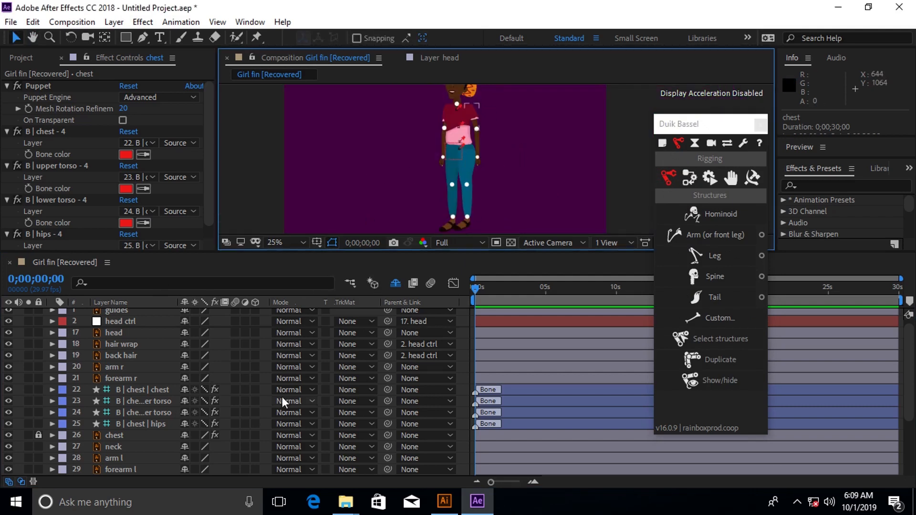
{"action": "left_click", "coordinate": [725, 216]}
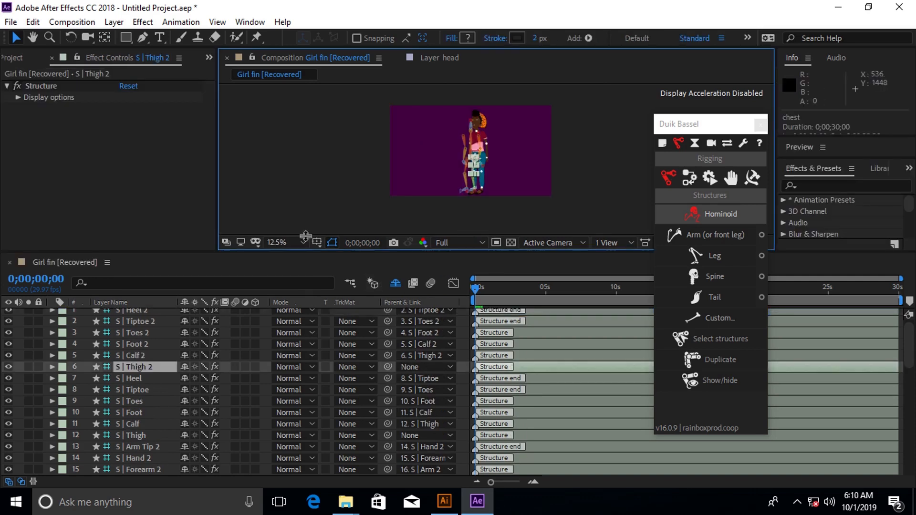
Step: Select the S | Hips structure layer and enlarge the composition viewer by shrinking the timeline area
{"action": "scroll", "coordinate": [516, 196], "scroll_direction": "up", "scroll_amount": 1}
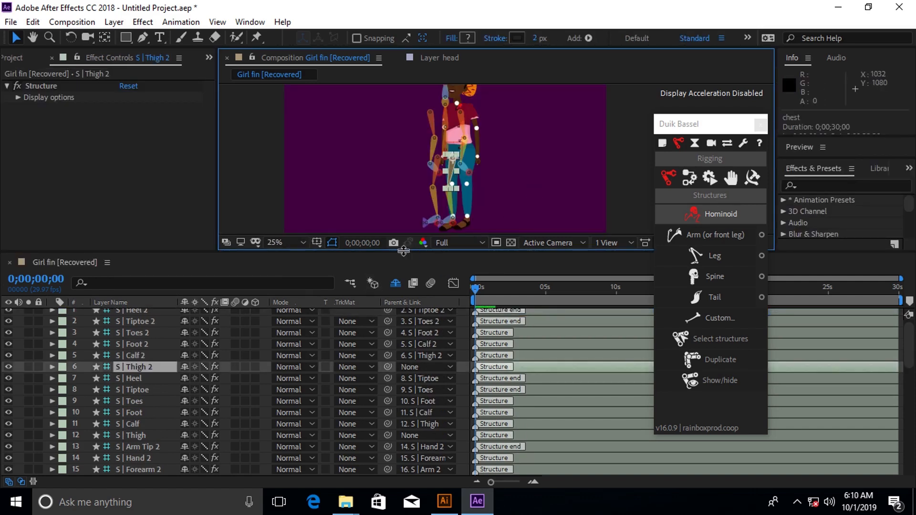
{"action": "scroll", "coordinate": [165, 409], "scroll_direction": "down", "scroll_amount": 4}
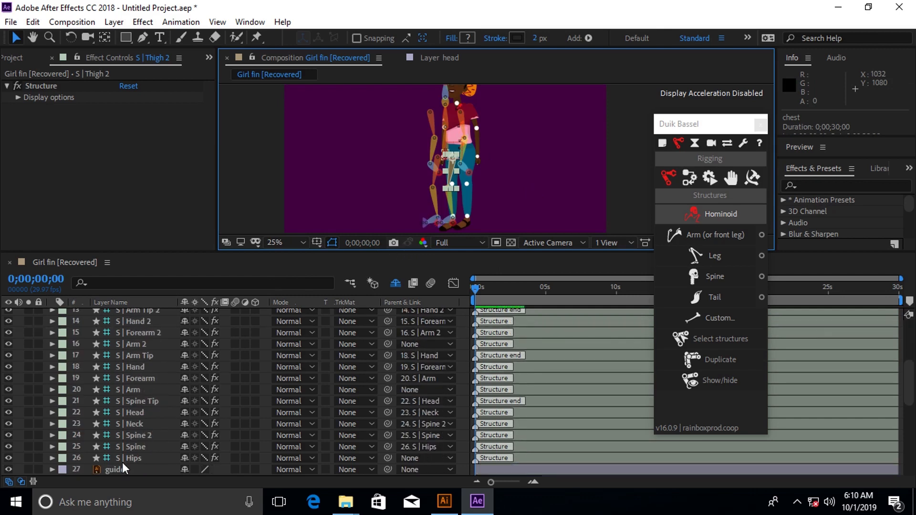
{"action": "left_click", "coordinate": [125, 459]}
{"action": "scroll", "coordinate": [126, 448], "scroll_direction": "up", "scroll_amount": 4}
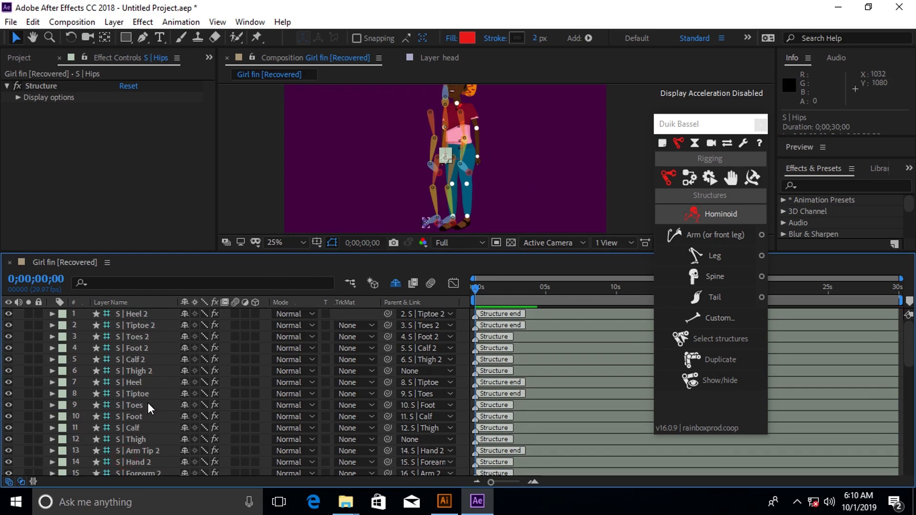
{"action": "left_click_drag", "start_coordinate": [448, 256], "coordinate": [436, 424]}
{"action": "scroll", "coordinate": [560, 294], "scroll_direction": "up", "scroll_amount": 3}
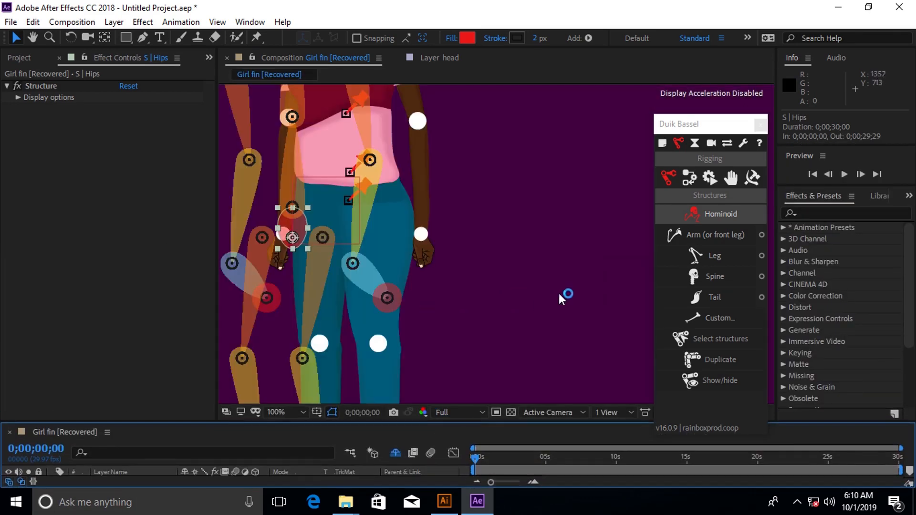
{"action": "scroll", "coordinate": [559, 293], "scroll_direction": "down", "scroll_amount": 2}
{"action": "scroll", "coordinate": [491, 305], "scroll_direction": "down", "scroll_amount": 1}
{"action": "scroll", "coordinate": [491, 316], "scroll_direction": "up", "scroll_amount": 1}
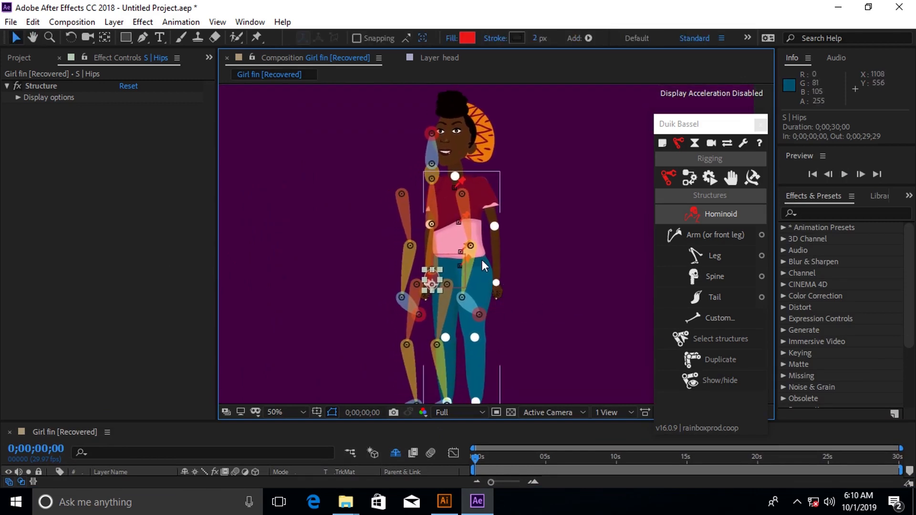
Step: Pull both arm structures clear of the body, S | Arm 2 out beyond her left side and S | Arm beyond her right
{"action": "left_click_drag", "start_coordinate": [463, 202], "coordinate": [554, 206]}
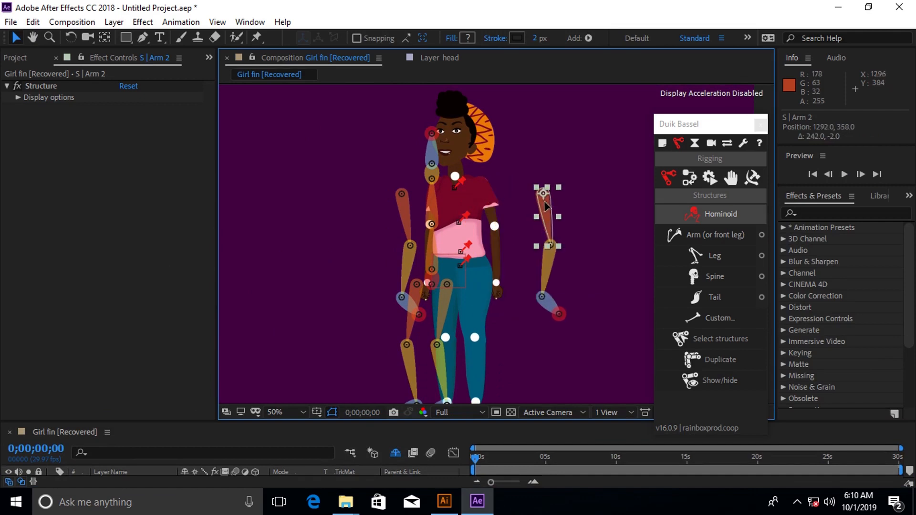
{"action": "left_click", "coordinate": [407, 213]}
{"action": "left_click_drag", "start_coordinate": [408, 216], "coordinate": [335, 197]}
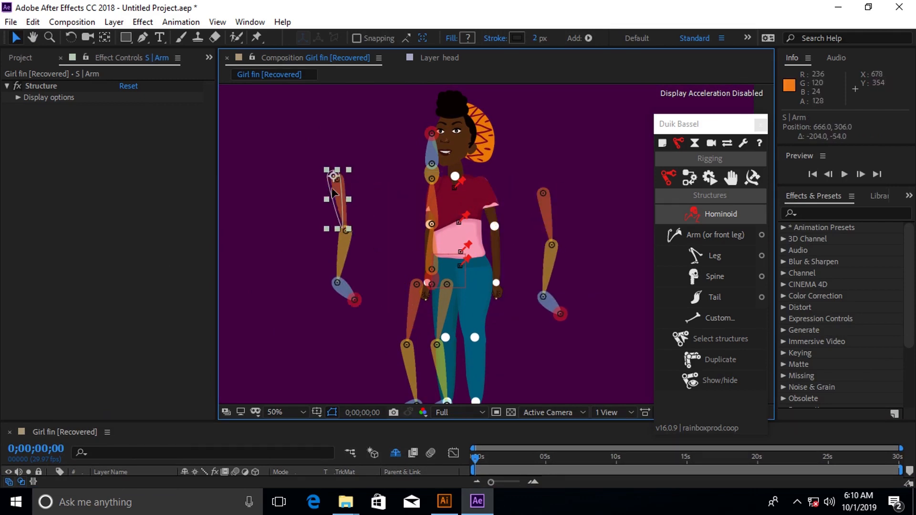
{"action": "left_click_drag", "start_coordinate": [435, 206], "coordinate": [456, 208]}
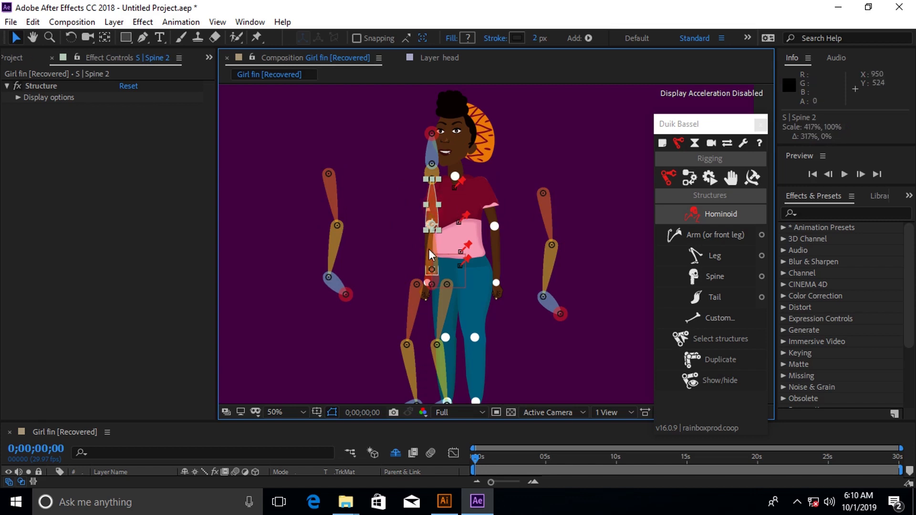
{"action": "left_click", "coordinate": [432, 280]}
{"action": "left_click_drag", "start_coordinate": [429, 277], "coordinate": [475, 281]}
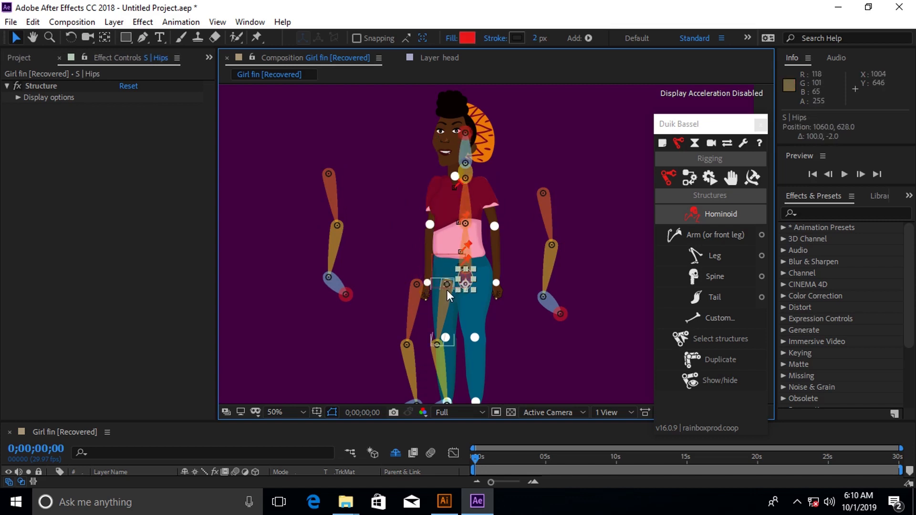
{"action": "key", "text": "ctrl+z"}
{"action": "left_click_drag", "start_coordinate": [445, 285], "coordinate": [438, 279]}
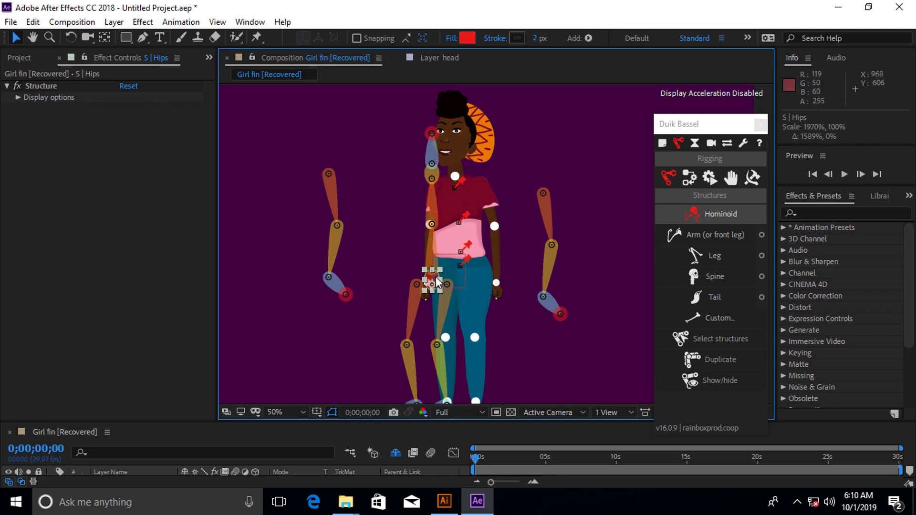
{"action": "left_click_drag", "start_coordinate": [450, 272], "coordinate": [466, 267]}
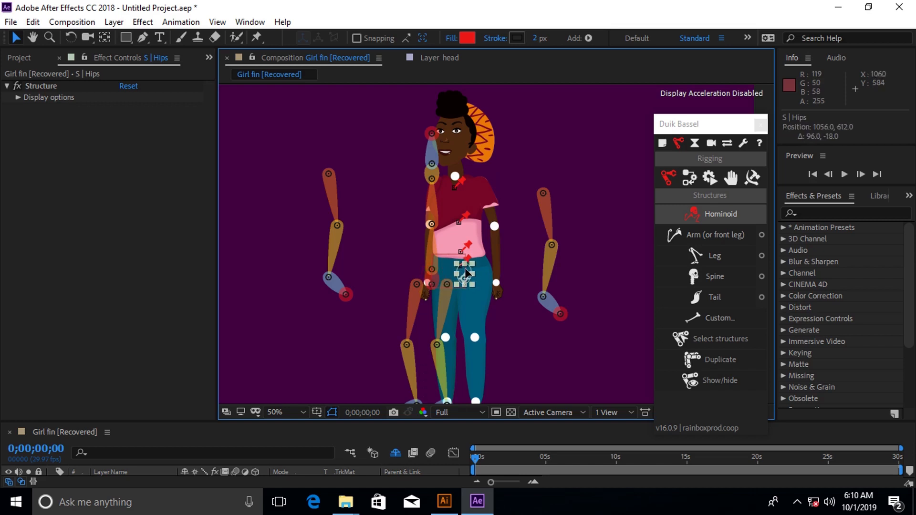
{"action": "left_click", "coordinate": [549, 194]}
{"action": "left_click_drag", "start_coordinate": [551, 208], "coordinate": [593, 209]}
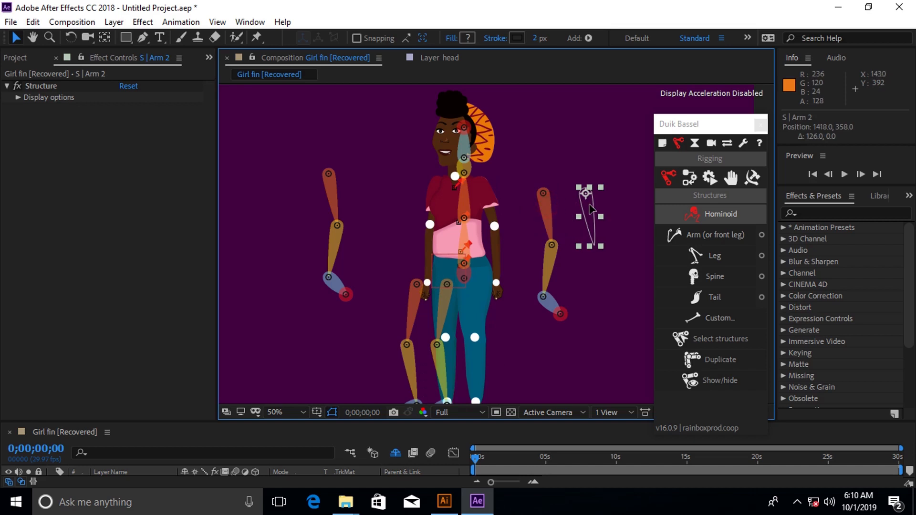
{"action": "key", "text": "ctrl+z"}
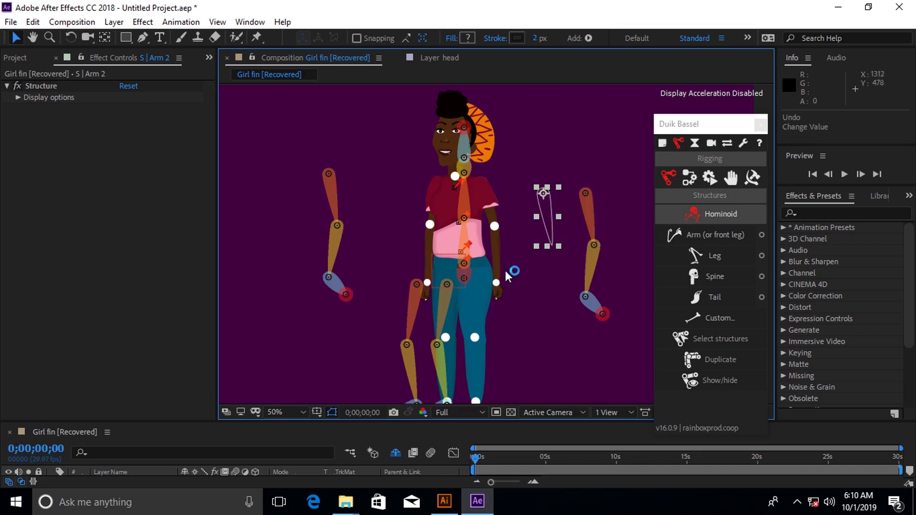
Step: Centre the S | Hips structure on the torso at about 1024, 602 and move S | Thigh 2 to her left hip at about 1087, 578
{"action": "left_click", "coordinate": [467, 275]}
{"action": "left_click_drag", "start_coordinate": [468, 274], "coordinate": [457, 272]}
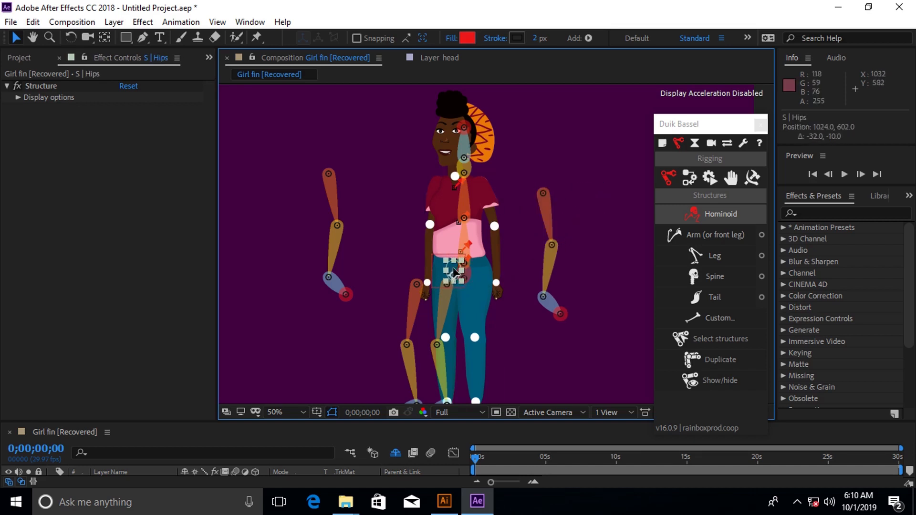
{"action": "left_click", "coordinate": [437, 311]}
{"action": "left_click_drag", "start_coordinate": [482, 278], "coordinate": [478, 240]}
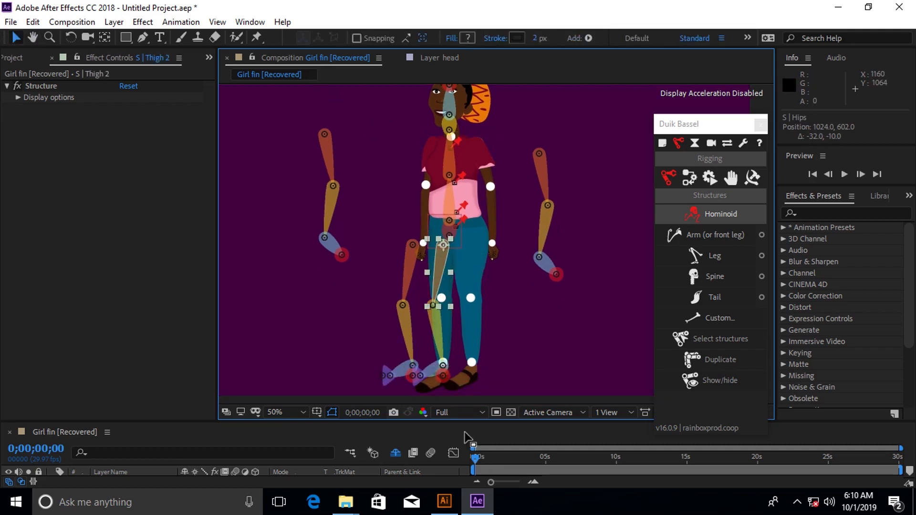
{"action": "left_click_drag", "start_coordinate": [451, 185], "coordinate": [437, 228]}
{"action": "key", "text": "v"}
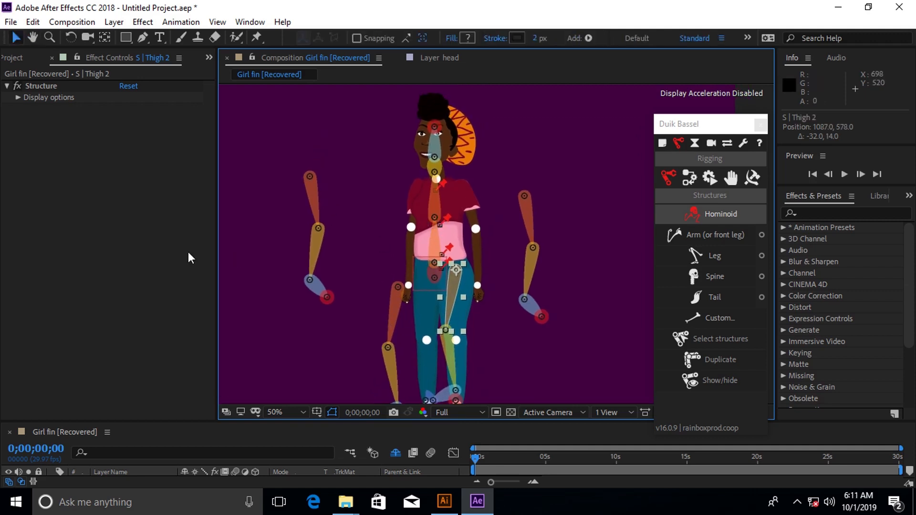
Step: Move the S | Arm 2 structure onto her left shoulder at about 1113, 328
{"action": "left_click", "coordinate": [529, 194]}
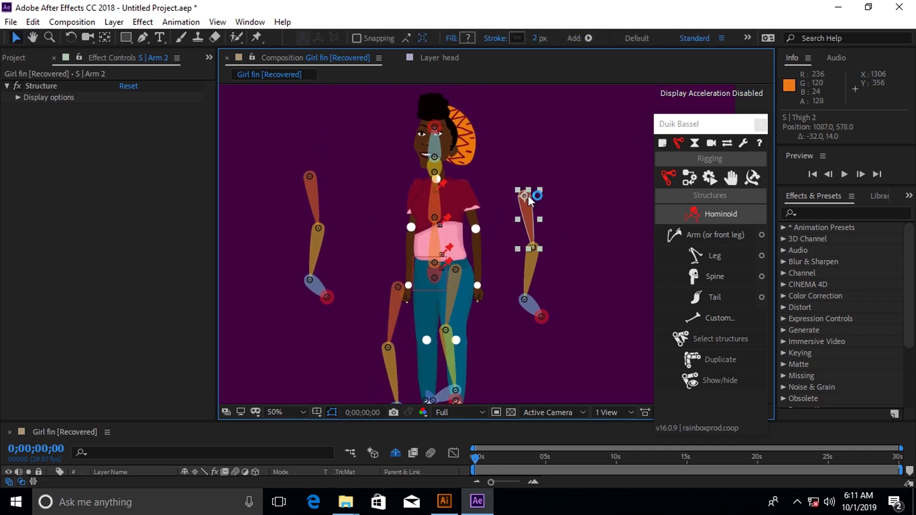
{"action": "right_click", "coordinate": [127, 496]}
{"action": "key", "text": "Escape"}
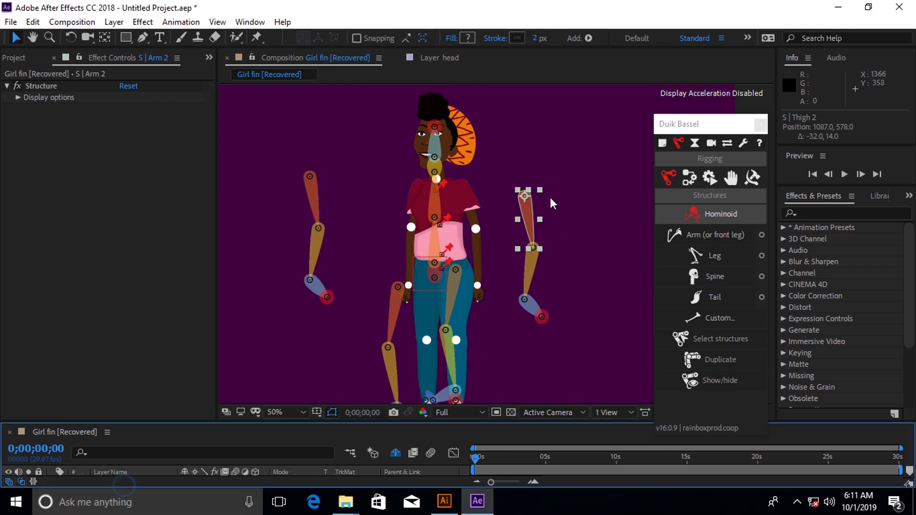
{"action": "scroll", "coordinate": [550, 198], "scroll_direction": "up", "scroll_amount": 1}
{"action": "left_click_drag", "start_coordinate": [560, 181], "coordinate": [440, 161]}
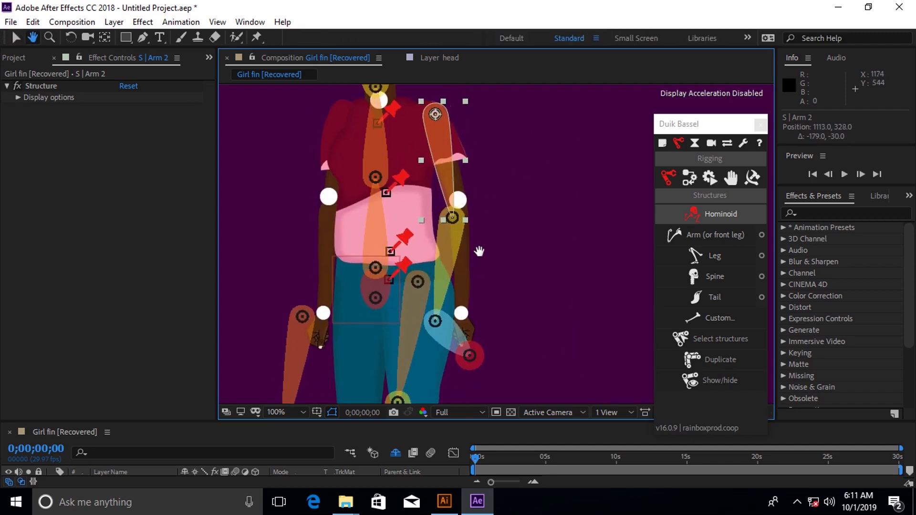
Step: Align the S | Forearm 2 joint with the left elbow guide dot and the S | Hand 2 joint with the left wrist guide dot
{"action": "left_click", "coordinate": [457, 255]}
{"action": "mouse_move", "coordinate": [457, 256]}
{"action": "left_mouse_down"}
{"action": "mouse_move", "coordinate": [462, 233]}
{"action": "mouse_move", "coordinate": [457, 239]}
{"action": "left_mouse_up"}
{"action": "left_click_drag", "start_coordinate": [461, 270], "coordinate": [464, 268]}
{"action": "left_click", "coordinate": [465, 308]}
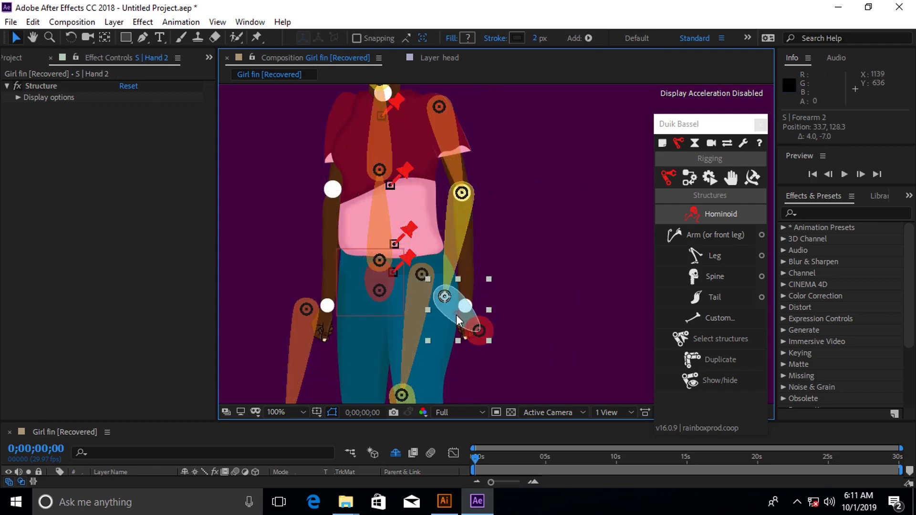
{"action": "mouse_move", "coordinate": [465, 307]}
{"action": "left_mouse_down"}
{"action": "mouse_move", "coordinate": [453, 308]}
{"action": "mouse_move", "coordinate": [482, 318]}
{"action": "mouse_move", "coordinate": [471, 321]}
{"action": "left_mouse_up"}
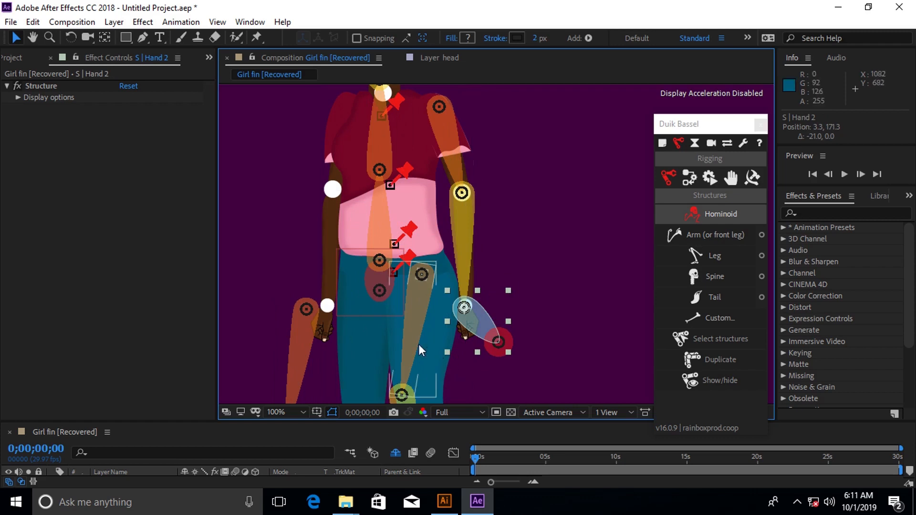
Step: Place the S | Arm Tip 2 structure inside her left hand, at position 2.4, 26.4
{"action": "left_click", "coordinate": [542, 320]}
{"action": "left_click", "coordinate": [509, 334]}
{"action": "mouse_move", "coordinate": [508, 334]}
{"action": "left_mouse_down"}
{"action": "mouse_move", "coordinate": [497, 356]}
{"action": "mouse_move", "coordinate": [468, 330]}
{"action": "left_mouse_up"}
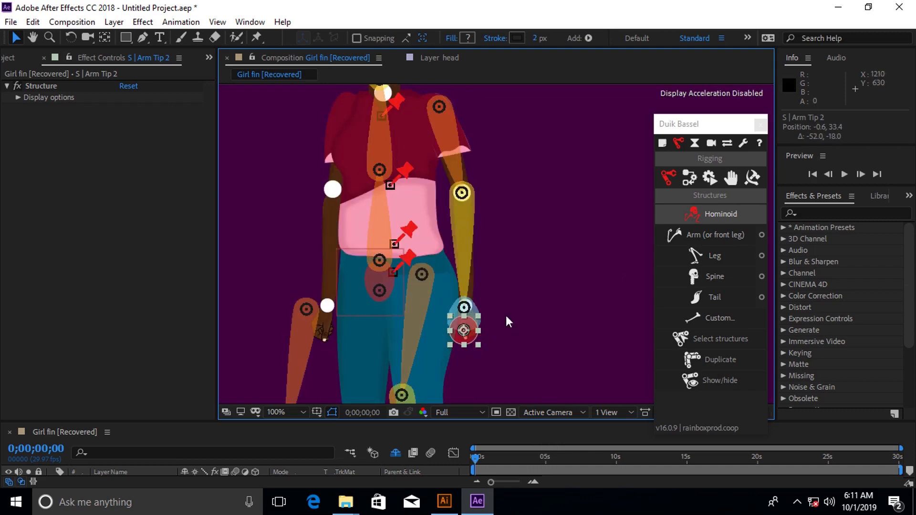
{"action": "scroll", "coordinate": [513, 333], "scroll_direction": "up", "scroll_amount": 1}
{"action": "left_click_drag", "start_coordinate": [512, 309], "coordinate": [507, 114]}
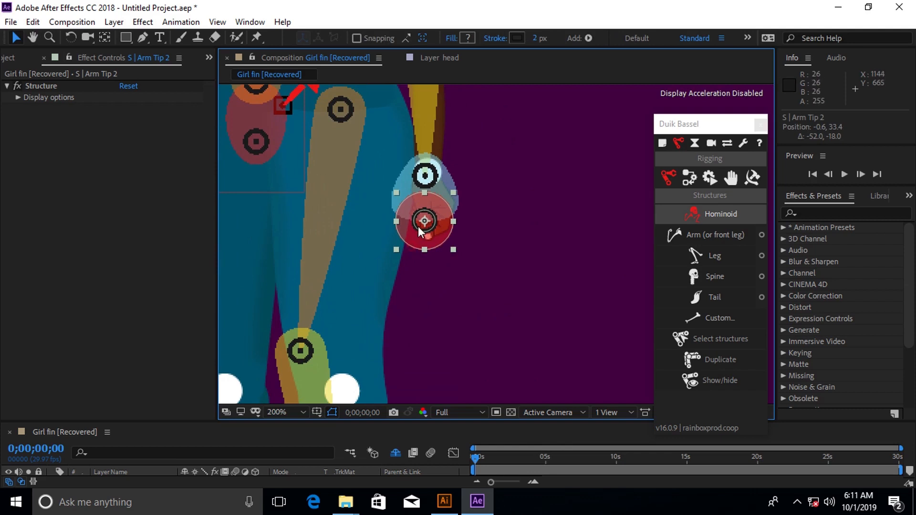
{"action": "left_click_drag", "start_coordinate": [423, 228], "coordinate": [410, 344]}
{"action": "scroll", "coordinate": [443, 196], "scroll_direction": "down", "scroll_amount": 1}
{"action": "key", "text": "comma"}
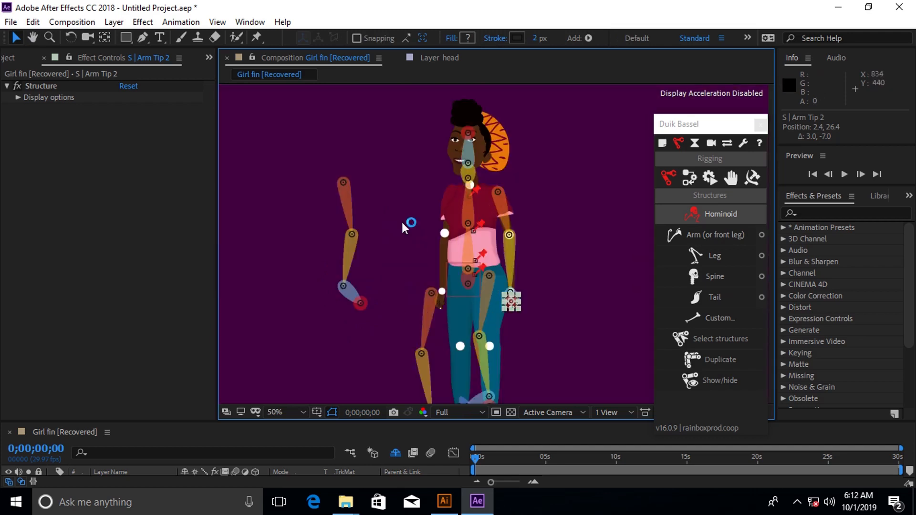
Step: Move the S | Arm structure onto her right shoulder at about 944, 340
{"action": "left_click", "coordinate": [429, 207]}
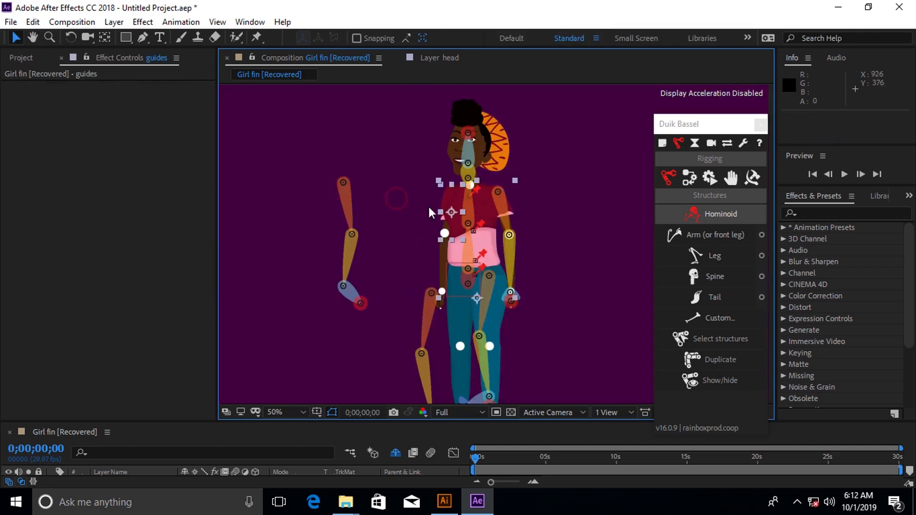
{"action": "left_click", "coordinate": [351, 193]}
{"action": "left_click_drag", "start_coordinate": [350, 194], "coordinate": [407, 201]}
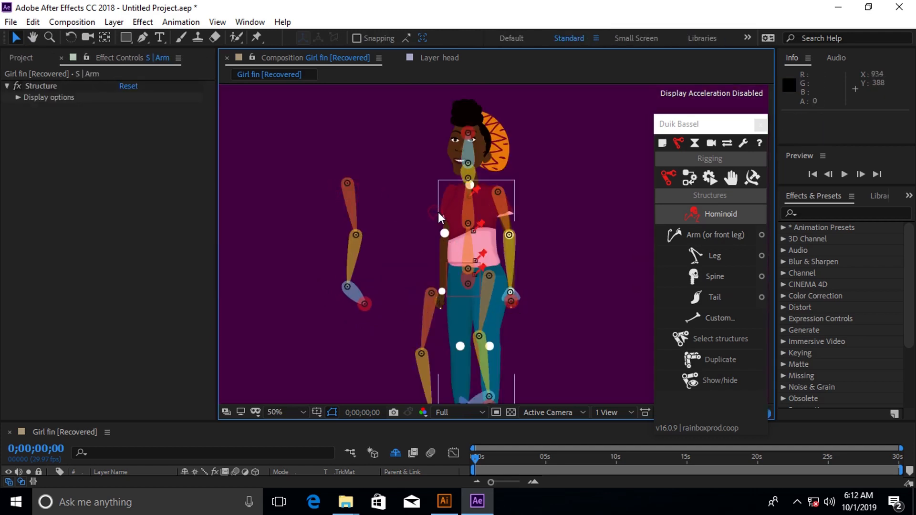
{"action": "left_click", "coordinate": [385, 210]}
{"action": "left_click", "coordinate": [404, 210]}
{"action": "left_click_drag", "start_coordinate": [414, 209], "coordinate": [451, 230]}
{"action": "key", "text": "slash"}
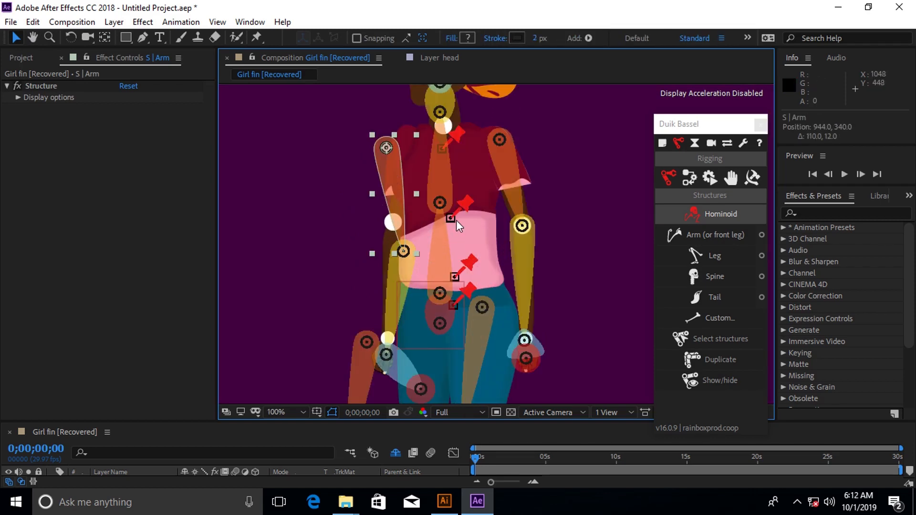
Step: Nudge the S | Arm structure up onto her right shoulder and align the S | Forearm joint with the right elbow guide dot
{"action": "left_click_drag", "start_coordinate": [393, 156], "coordinate": [413, 145]}
{"action": "left_click_drag", "start_coordinate": [406, 268], "coordinate": [389, 251]}
Step: Align the S | Hand joint with the right wrist guide dot and place the S | Arm Tip structure inside her right hand
{"action": "left_click", "coordinate": [422, 286]}
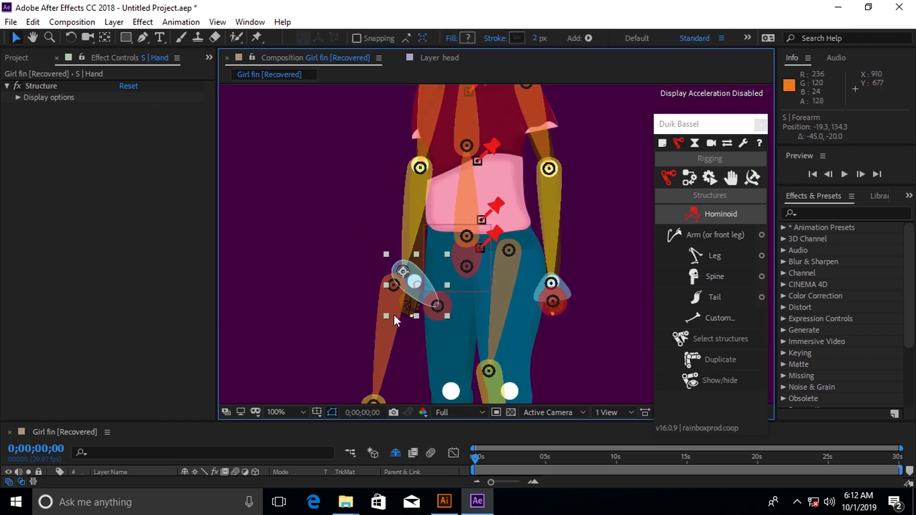
{"action": "left_click", "coordinate": [456, 347]}
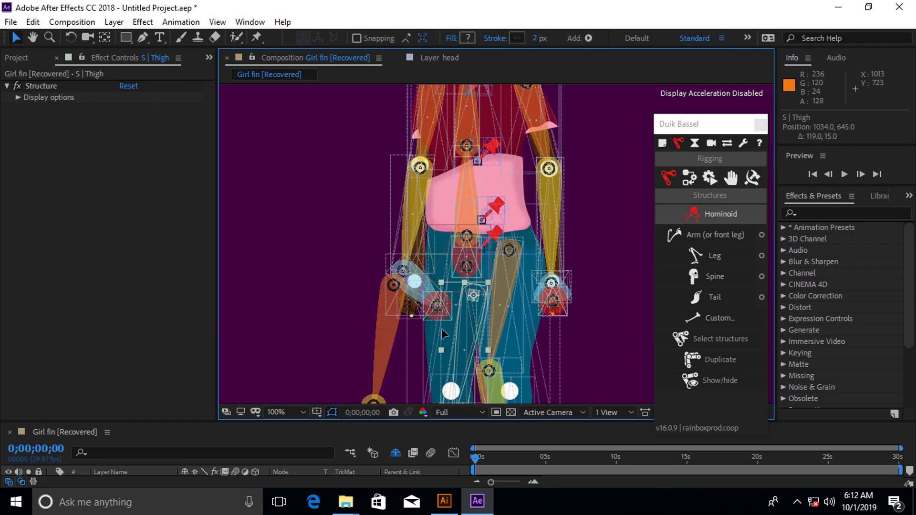
{"action": "left_click", "coordinate": [414, 302]}
{"action": "key", "text": "period"}
{"action": "left_click_drag", "start_coordinate": [413, 276], "coordinate": [514, 222]}
{"action": "key", "text": "v"}
{"action": "left_click_drag", "start_coordinate": [414, 247], "coordinate": [437, 274]}
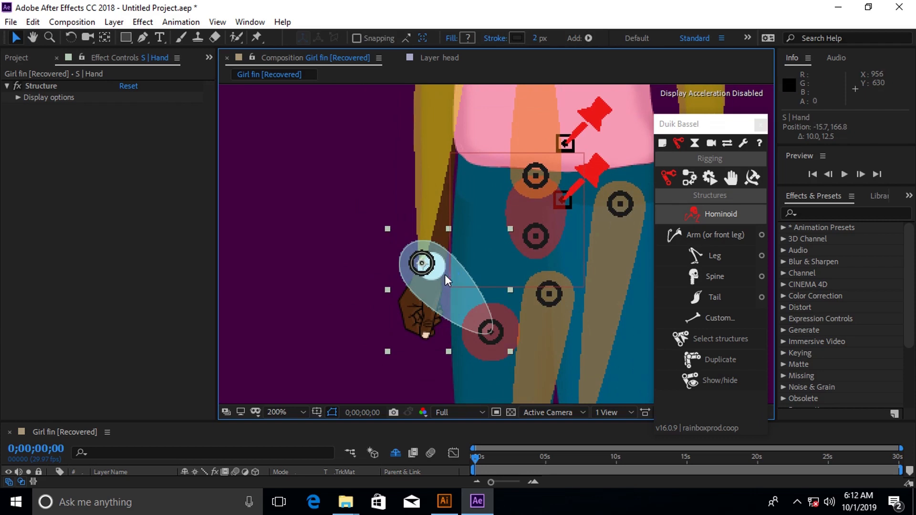
{"action": "left_click_drag", "start_coordinate": [429, 264], "coordinate": [434, 263]}
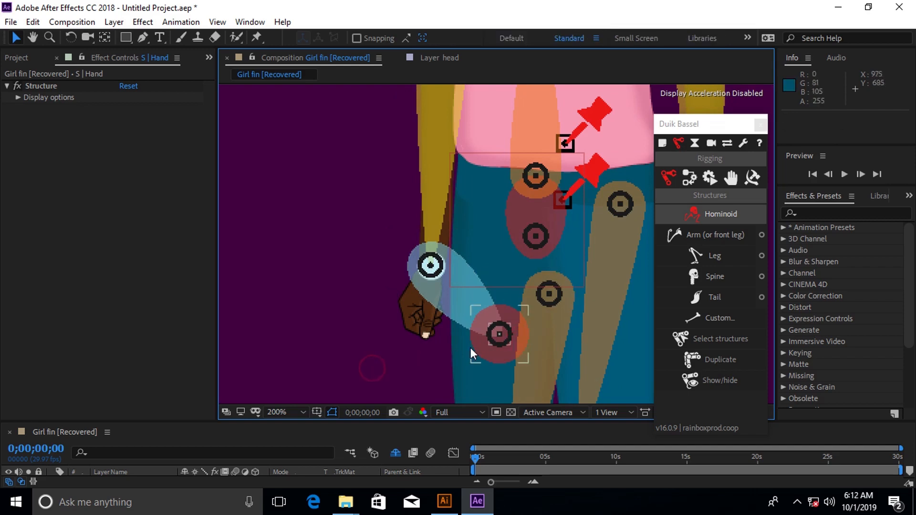
{"action": "left_click", "coordinate": [499, 339]}
{"action": "left_click_drag", "start_coordinate": [499, 340], "coordinate": [417, 327]}
Step: Move S | Thigh 2 to her left hip at 1094, 569 and align the S | Calf 2 joint with the left knee guide dot
{"action": "scroll", "coordinate": [528, 267], "scroll_direction": "down", "scroll_amount": 1}
{"action": "left_click_drag", "start_coordinate": [514, 234], "coordinate": [522, 224]}
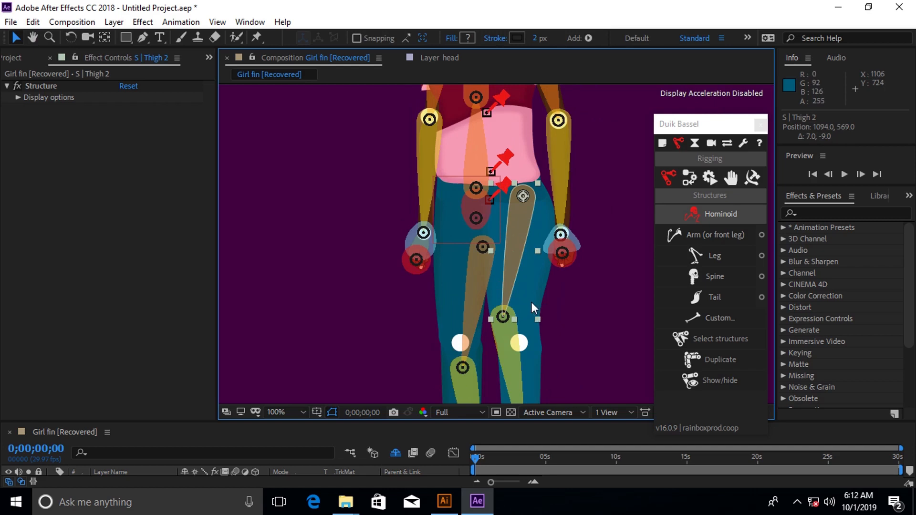
{"action": "left_click", "coordinate": [506, 334]}
{"action": "mouse_move", "coordinate": [515, 345]}
{"action": "left_mouse_down"}
{"action": "mouse_move", "coordinate": [517, 356]}
{"action": "mouse_move", "coordinate": [521, 348]}
{"action": "left_mouse_up"}
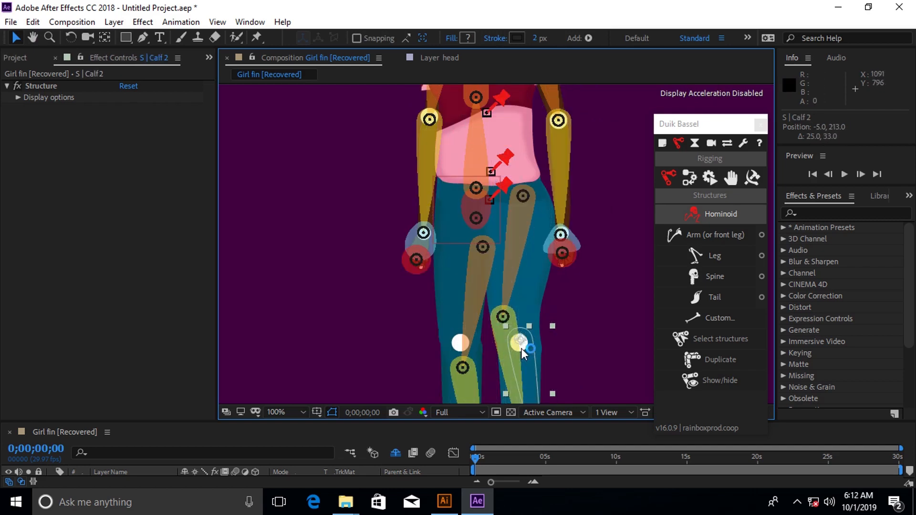
Step: Align the S | Foot 2 joint with the left ankle guide dot, at position 4.0, 203.0
{"action": "scroll", "coordinate": [521, 349], "scroll_direction": "down", "scroll_amount": 5}
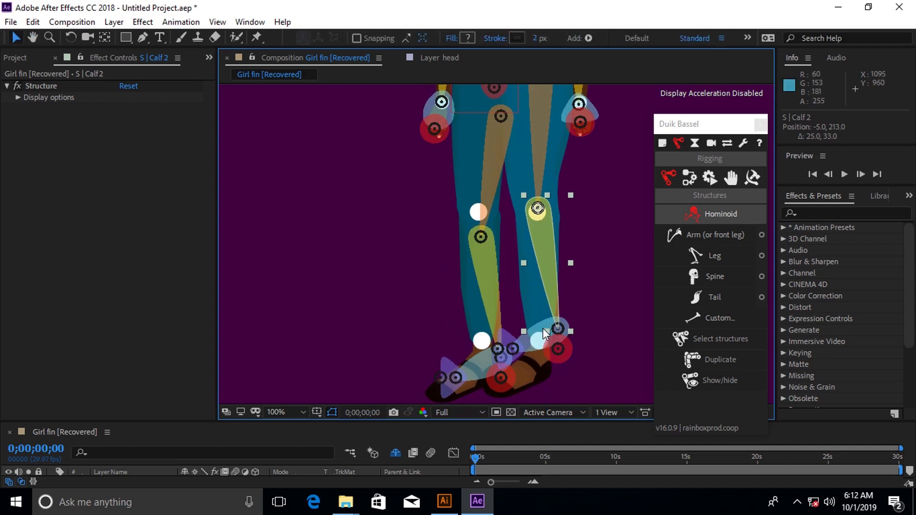
{"action": "left_click_drag", "start_coordinate": [544, 331], "coordinate": [538, 343]}
{"action": "left_click_drag", "start_coordinate": [533, 342], "coordinate": [544, 351]}
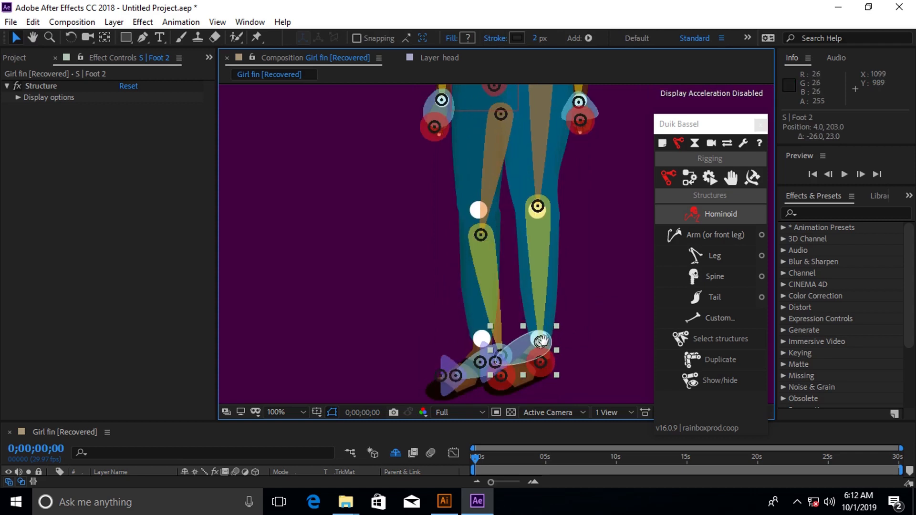
Step: Move the S | Toes 2 structure onto her left shoe at -52.5, 56.0 and rotate it to -17.8°
{"action": "scroll", "coordinate": [516, 353], "scroll_direction": "down", "scroll_amount": 2}
{"action": "left_click", "coordinate": [487, 354]}
{"action": "left_click_drag", "start_coordinate": [487, 355], "coordinate": [495, 373]}
{"action": "left_click", "coordinate": [71, 36]}
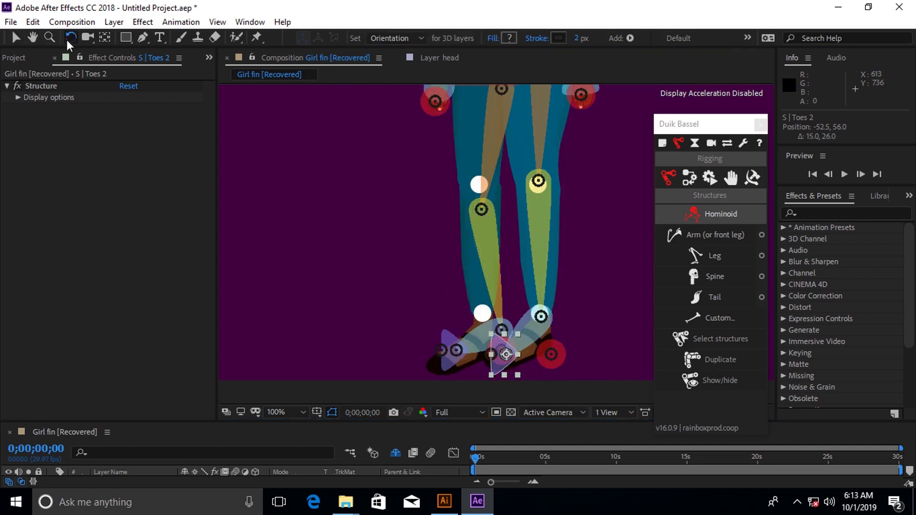
{"action": "mouse_move", "coordinate": [501, 346]}
{"action": "left_mouse_down"}
{"action": "mouse_move", "coordinate": [491, 362]}
{"action": "mouse_move", "coordinate": [494, 354]}
{"action": "left_mouse_up"}
{"action": "scroll", "coordinate": [519, 361], "scroll_direction": "down", "scroll_amount": 5}
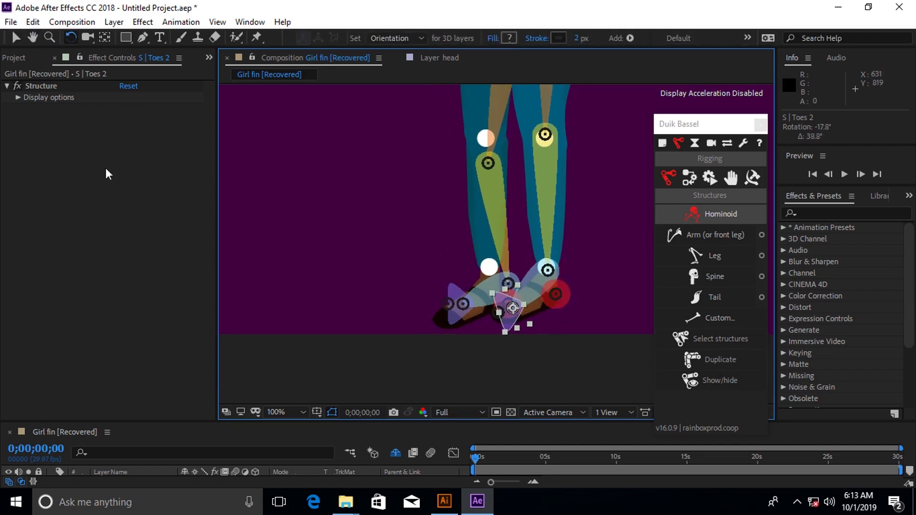
{"action": "key", "text": "v"}
Step: Move the S | Thigh structure up to her right hip, at position 1000, 584
{"action": "scroll", "coordinate": [503, 203], "scroll_direction": "up", "scroll_amount": 8}
{"action": "left_click", "coordinate": [484, 204]}
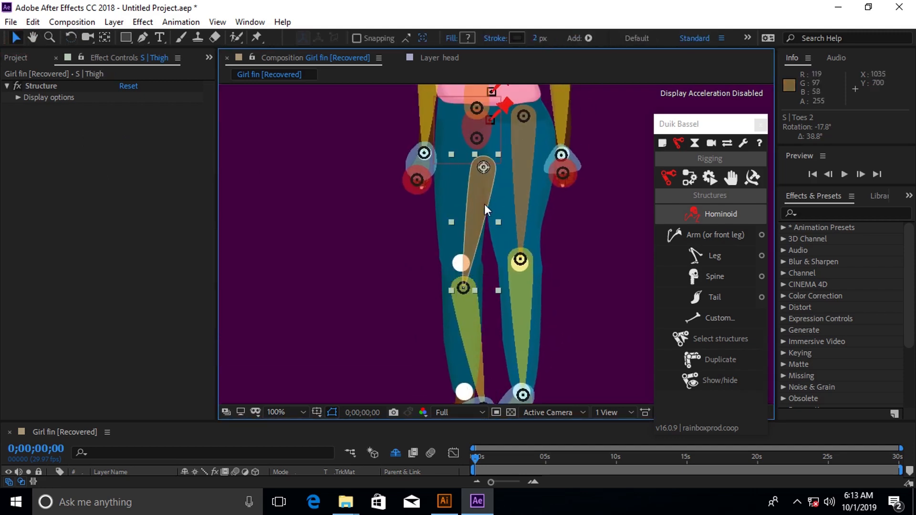
{"action": "left_click_drag", "start_coordinate": [489, 186], "coordinate": [456, 151]}
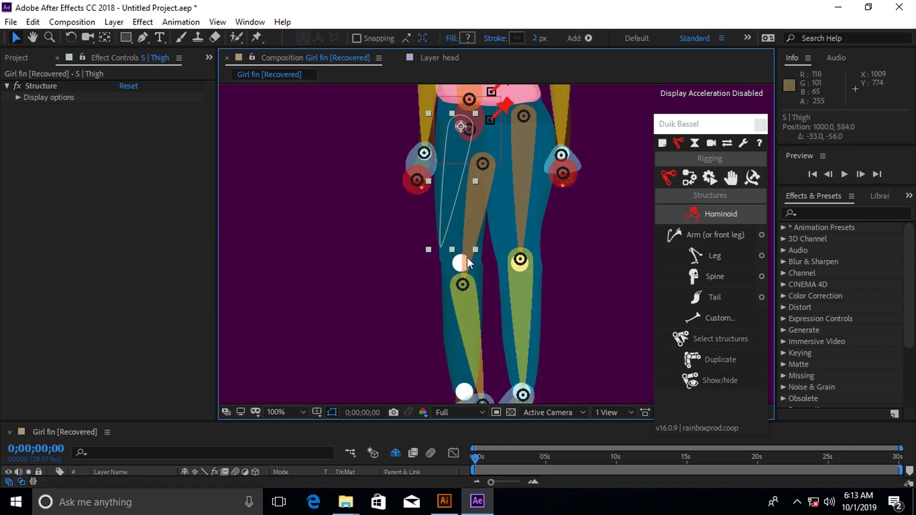
Step: Align the S | Calf joint with the right knee guide dot and the S | Foot joint with the right ankle guide dot
{"action": "left_click_drag", "start_coordinate": [447, 283], "coordinate": [467, 289]}
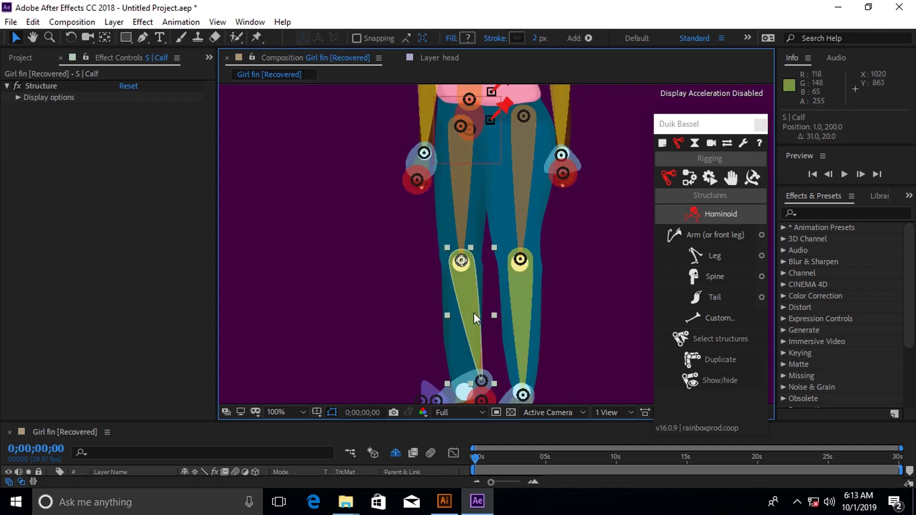
{"action": "scroll", "coordinate": [486, 297], "scroll_direction": "down", "scroll_amount": 3}
{"action": "left_click_drag", "start_coordinate": [466, 328], "coordinate": [459, 339]}
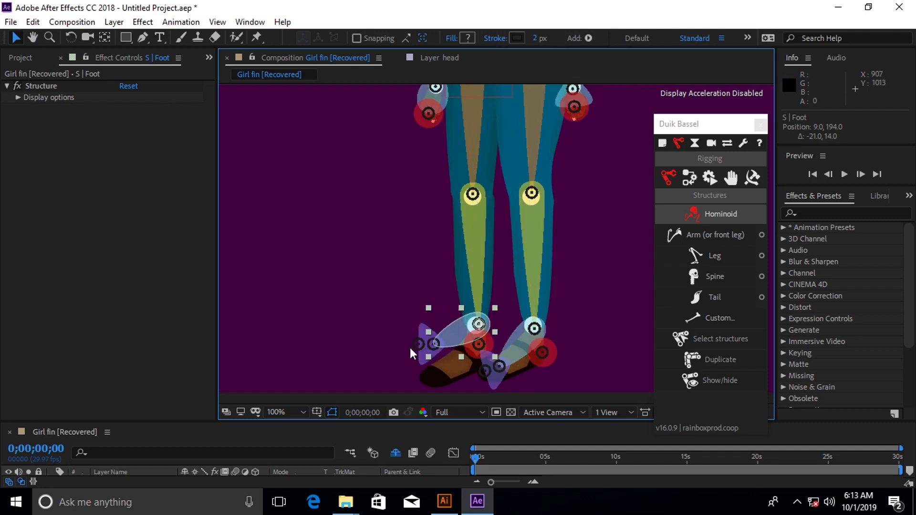
Step: Move the S | Toes structure onto her right shoe at -42.5, 69.0 and rotate it to -42.8°
{"action": "left_click", "coordinate": [418, 361]}
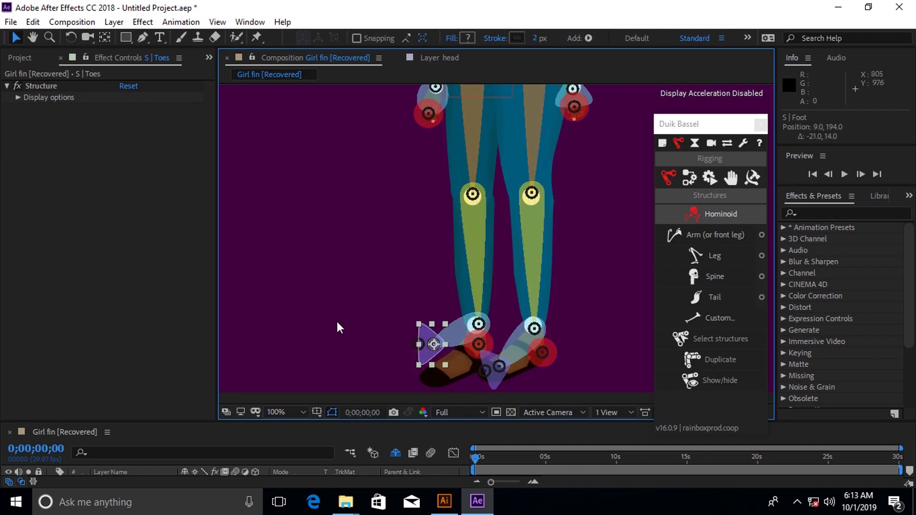
{"action": "left_click_drag", "start_coordinate": [422, 332], "coordinate": [447, 356]}
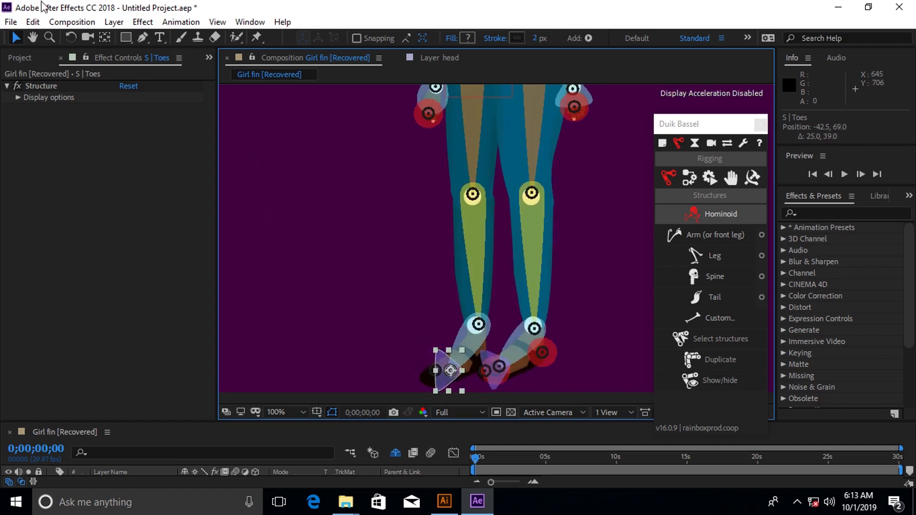
{"action": "left_click", "coordinate": [70, 38]}
{"action": "left_click_drag", "start_coordinate": [448, 367], "coordinate": [419, 328]}
Step: Move the S | Hips structure to the centre of her pelvis, at position 1043, 571
{"action": "key", "text": "h"}
{"action": "left_click_drag", "start_coordinate": [546, 224], "coordinate": [465, 347]}
{"action": "scroll", "coordinate": [556, 316], "scroll_direction": "up", "scroll_amount": 5}
{"action": "key", "text": "w"}
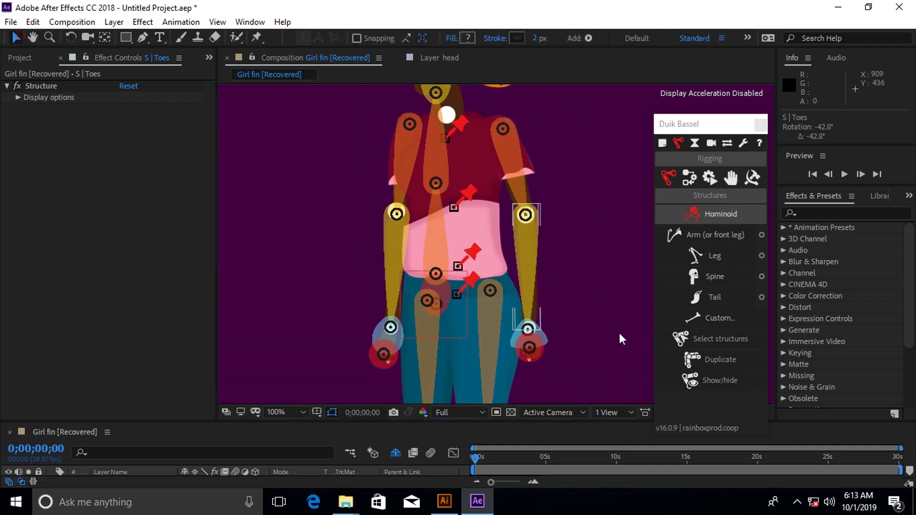
{"action": "key", "text": "v"}
{"action": "left_click", "coordinate": [444, 239]}
{"action": "left_click", "coordinate": [448, 299]}
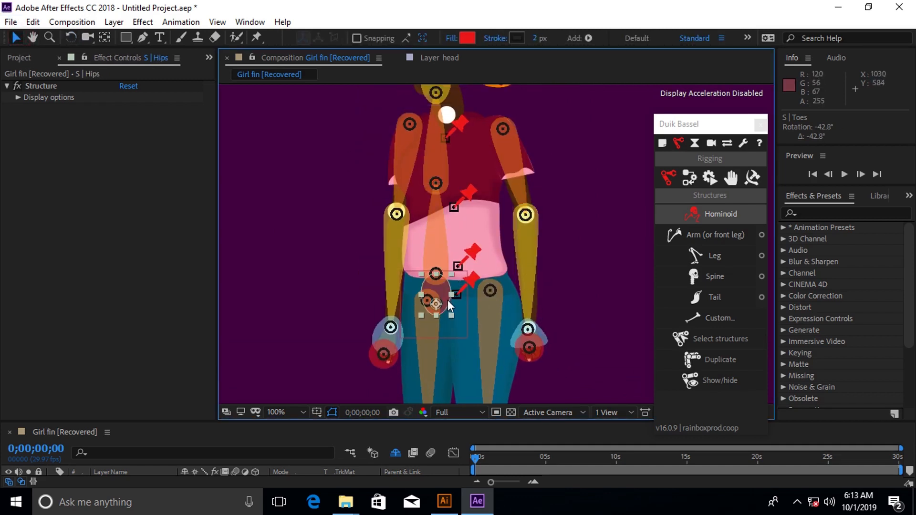
{"action": "left_click_drag", "start_coordinate": [444, 287], "coordinate": [456, 275]}
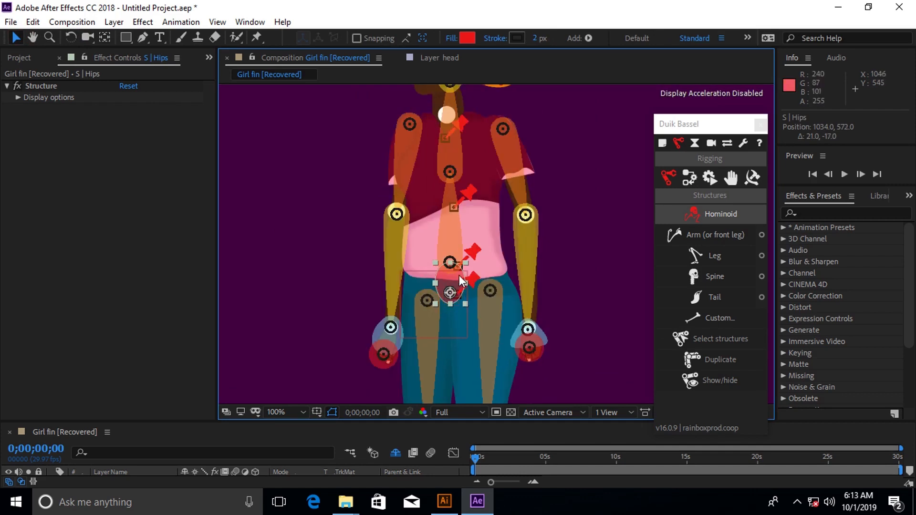
{"action": "left_click_drag", "start_coordinate": [456, 271], "coordinate": [460, 271]}
Step: Move the S | Spine joint to the waist at 3.0, -48.0 and the S | Spine 2 joint to the mid torso at -7.0, -90.0
{"action": "left_click", "coordinate": [465, 220]}
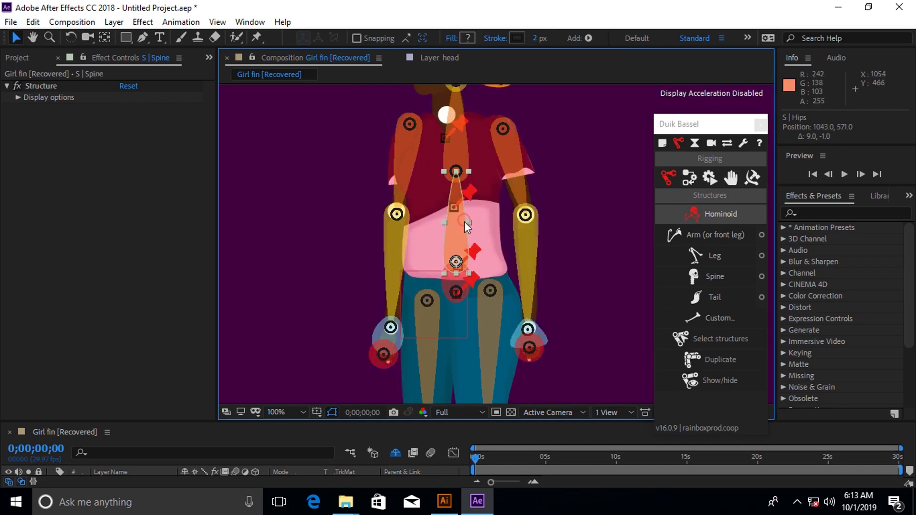
{"action": "left_click_drag", "start_coordinate": [461, 220], "coordinate": [460, 234]}
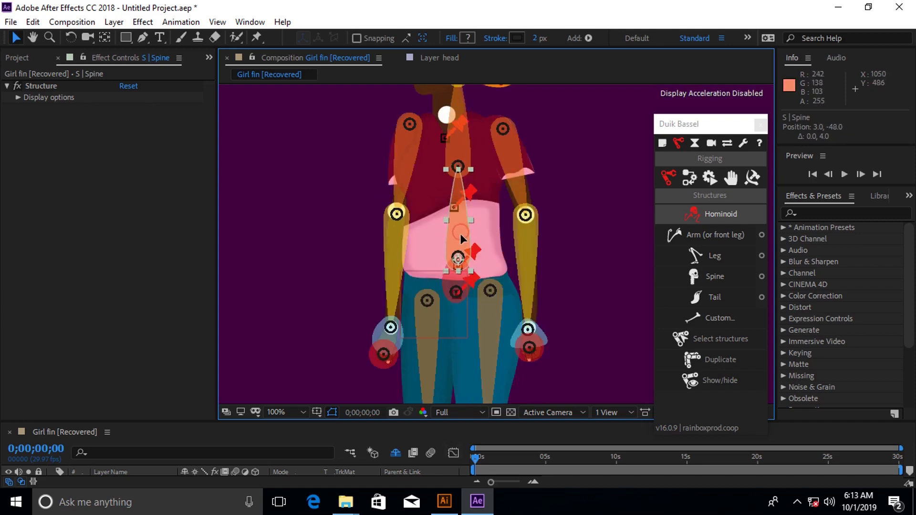
{"action": "left_click", "coordinate": [461, 158]}
{"action": "left_click_drag", "start_coordinate": [461, 157], "coordinate": [456, 95]}
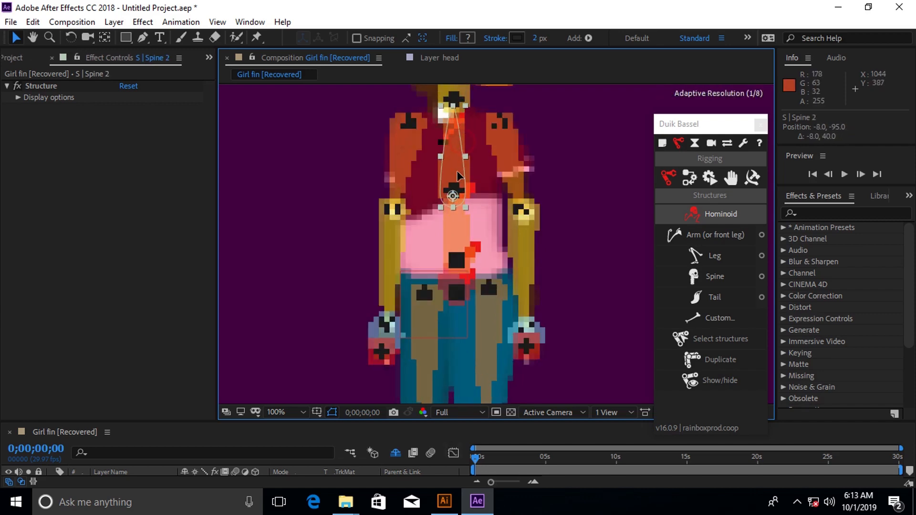
Step: Align the S | Neck joint with the neck guide dot and move the S | Head joint to 1.0, -59.0
{"action": "scroll", "coordinate": [470, 159], "scroll_direction": "up", "scroll_amount": 5}
{"action": "left_click", "coordinate": [473, 217]}
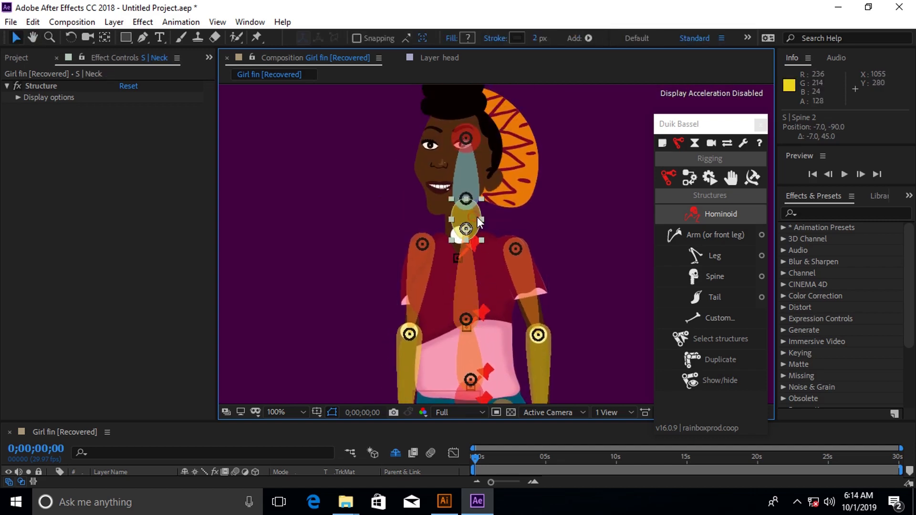
{"action": "left_click_drag", "start_coordinate": [472, 216], "coordinate": [471, 233]}
{"action": "left_click", "coordinate": [466, 185]}
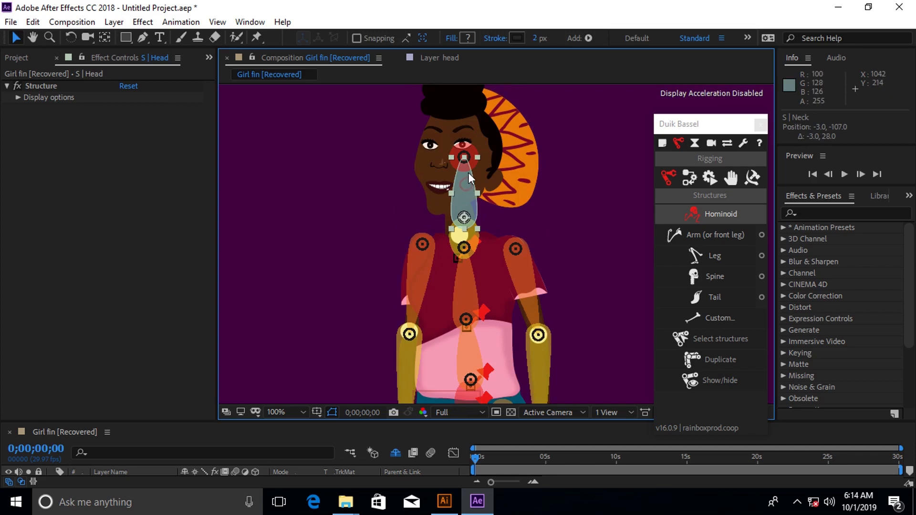
{"action": "mouse_move", "coordinate": [468, 172]}
{"action": "left_mouse_down"}
{"action": "mouse_move", "coordinate": [469, 154]}
{"action": "mouse_move", "coordinate": [466, 190]}
{"action": "left_mouse_up"}
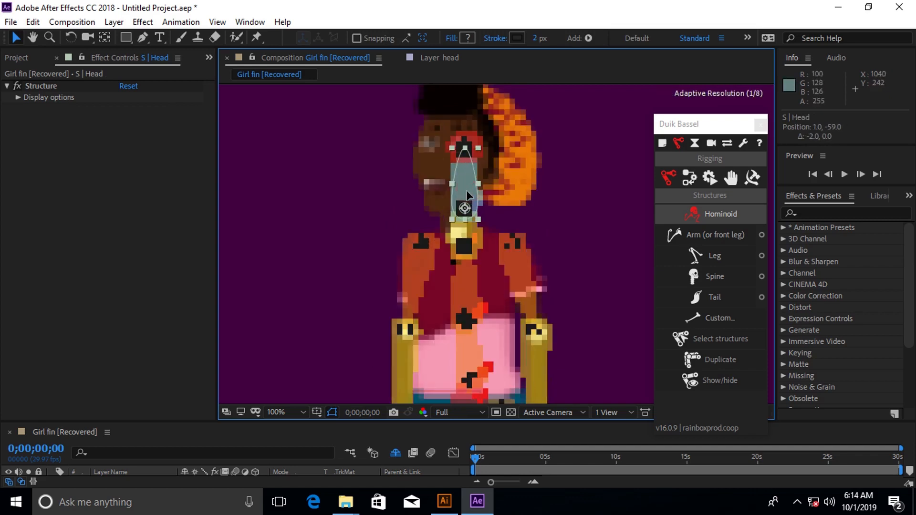
{"action": "left_click_drag", "start_coordinate": [468, 228], "coordinate": [465, 218]}
Step: Move the S | Head joint to 0.0, -48.0 and the S | Spine Tip structure to her top hair bun at -3.0, -186.0
{"action": "left_click", "coordinate": [463, 175]}
{"action": "left_click_drag", "start_coordinate": [461, 167], "coordinate": [459, 172]}
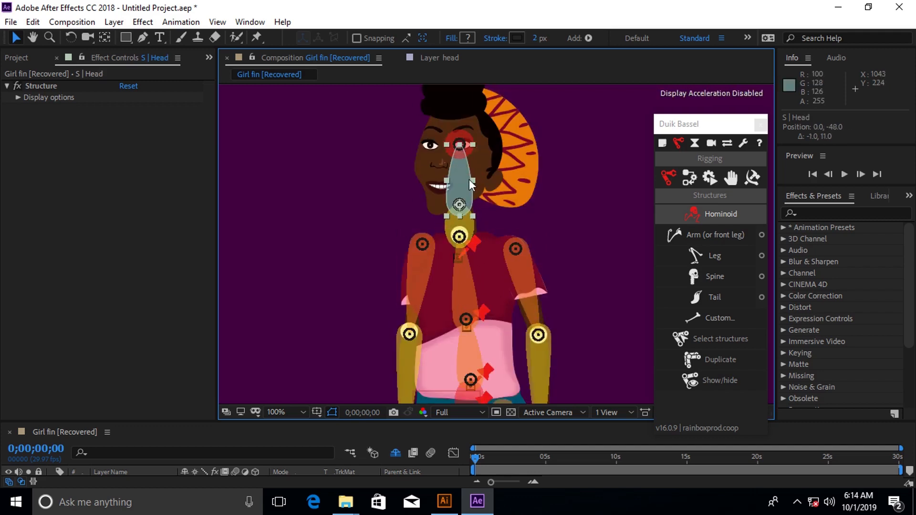
{"action": "scroll", "coordinate": [467, 177], "scroll_direction": "up", "scroll_amount": 3}
{"action": "left_click_drag", "start_coordinate": [464, 245], "coordinate": [456, 172]}
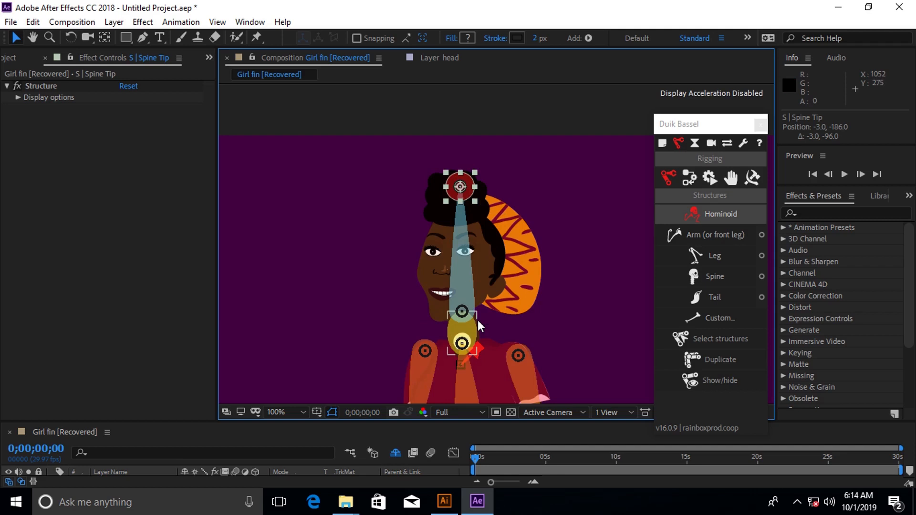
Step: Raise the S | Thigh structure slightly at her right hip to position 1000, 576
{"action": "scroll", "coordinate": [481, 323], "scroll_direction": "down", "scroll_amount": 4}
{"action": "scroll", "coordinate": [545, 313], "scroll_direction": "down", "scroll_amount": 5}
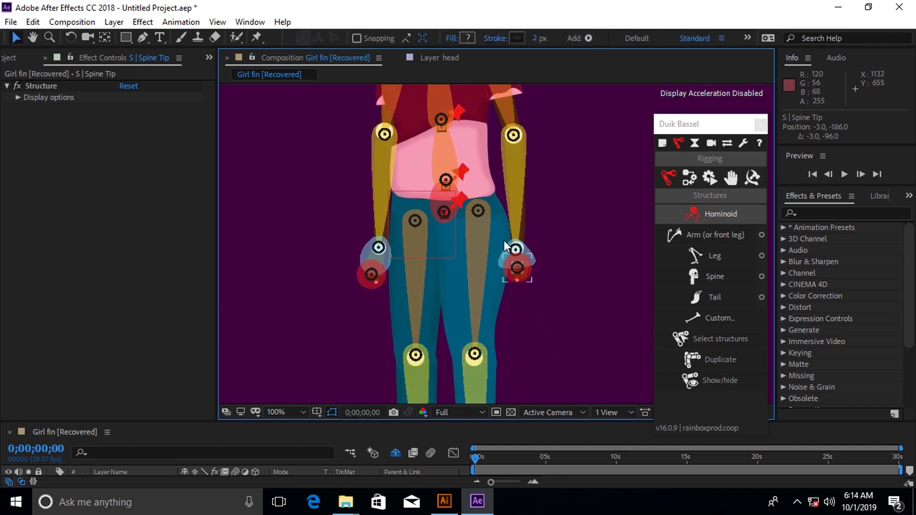
{"action": "scroll", "coordinate": [504, 240], "scroll_direction": "down", "scroll_amount": 2}
{"action": "left_click", "coordinate": [413, 187]}
{"action": "left_click_drag", "start_coordinate": [414, 188], "coordinate": [414, 182]}
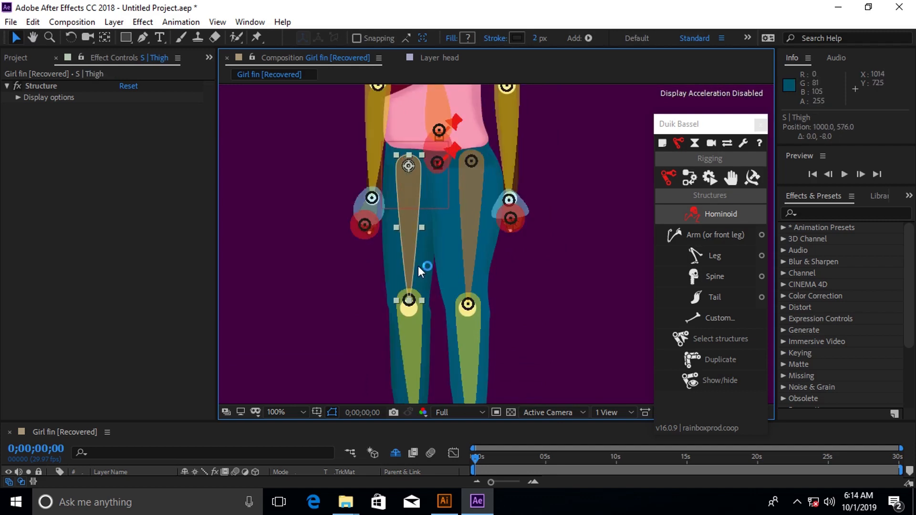
Step: Realign the S | Calf joint with the right knee dot at 3.0, 212.0 and the S | Foot joint with the right ankle dot at 3.0, 195.0
{"action": "scroll", "coordinate": [418, 265], "scroll_direction": "down", "scroll_amount": 2}
{"action": "left_click_drag", "start_coordinate": [409, 286], "coordinate": [417, 282]}
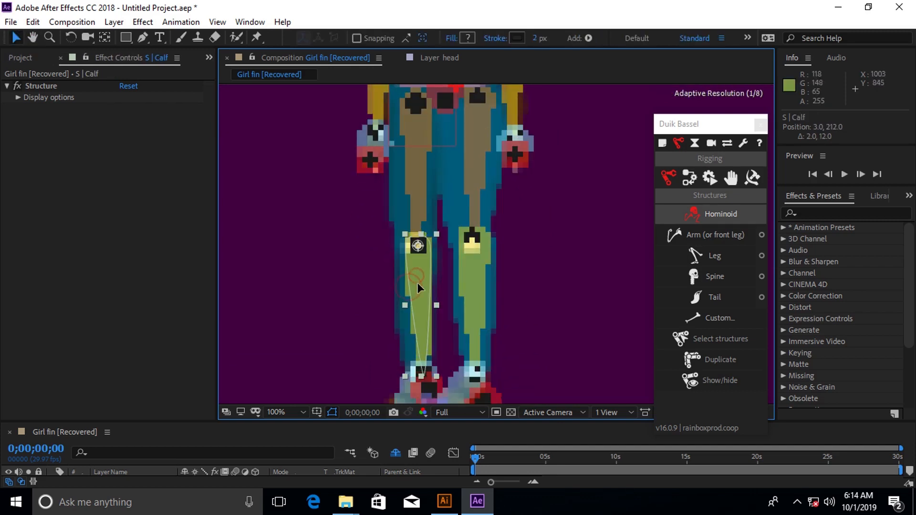
{"action": "scroll", "coordinate": [492, 245], "scroll_direction": "down", "scroll_amount": 2}
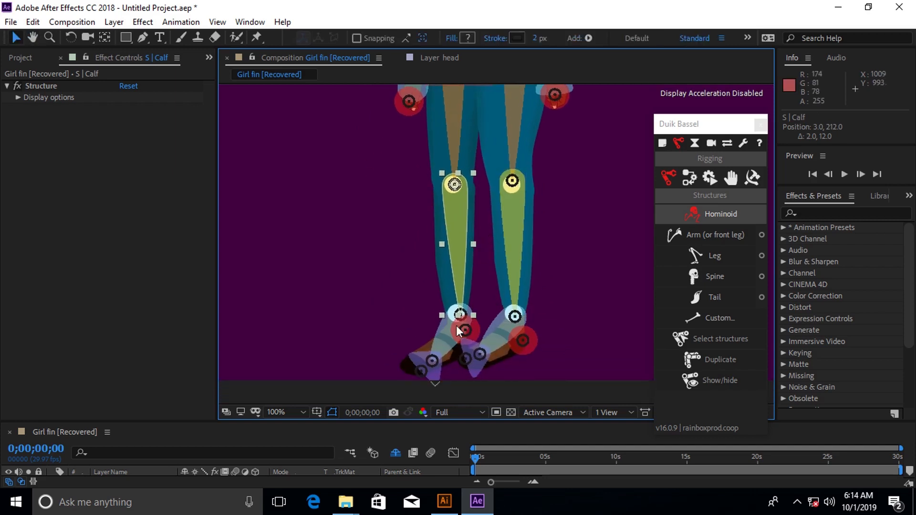
{"action": "left_click_drag", "start_coordinate": [443, 336], "coordinate": [442, 340]}
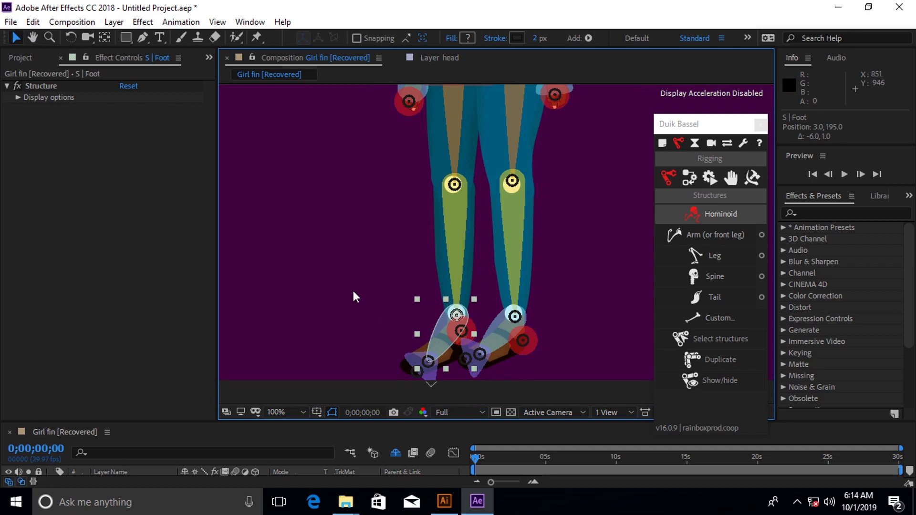
Step: Select all structure layers from S | Heel 2 through S | Hips and auto-rig them with Bake Structures enabled
{"action": "key", "text": "comma"}
{"action": "key", "text": "comma"}
{"action": "key", "text": "comma"}
{"action": "key", "text": "comma"}
{"action": "left_click_drag", "start_coordinate": [556, 259], "coordinate": [568, 316]}
{"action": "key", "text": "v"}
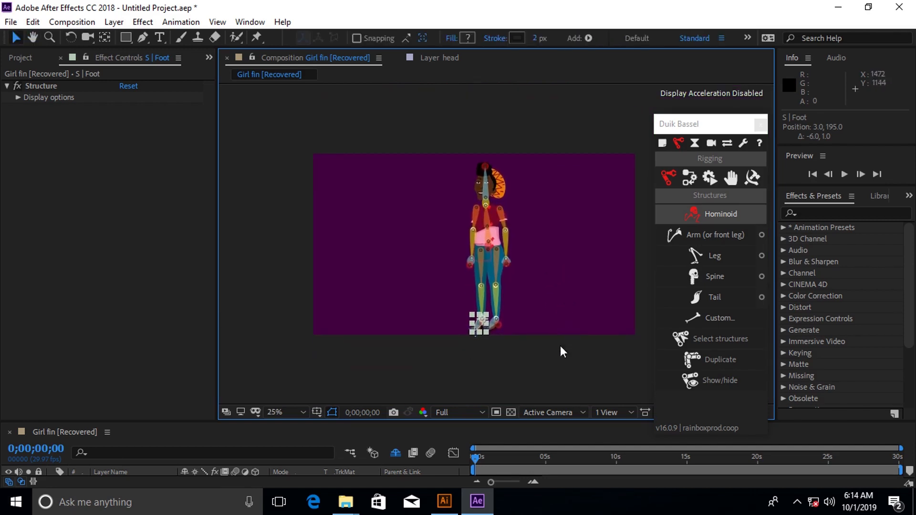
{"action": "left_click_drag", "start_coordinate": [152, 421], "coordinate": [176, 241]}
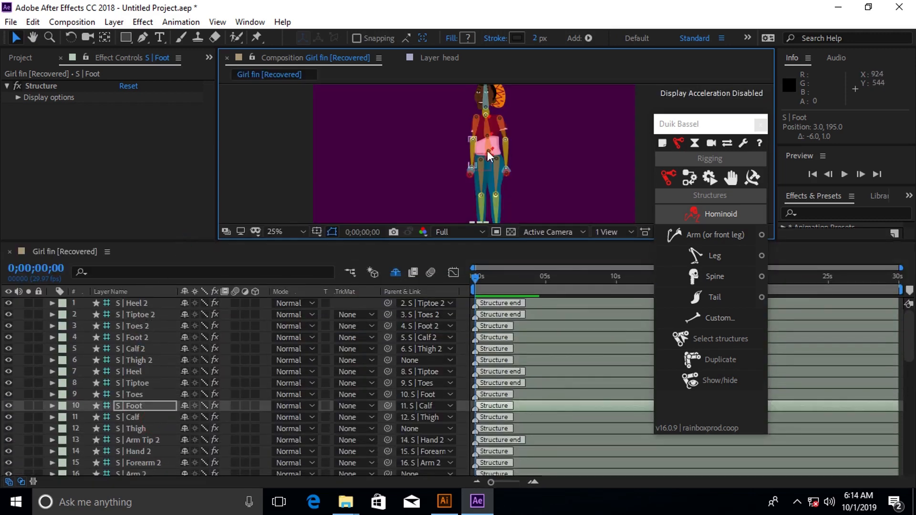
{"action": "left_click", "coordinate": [147, 302]}
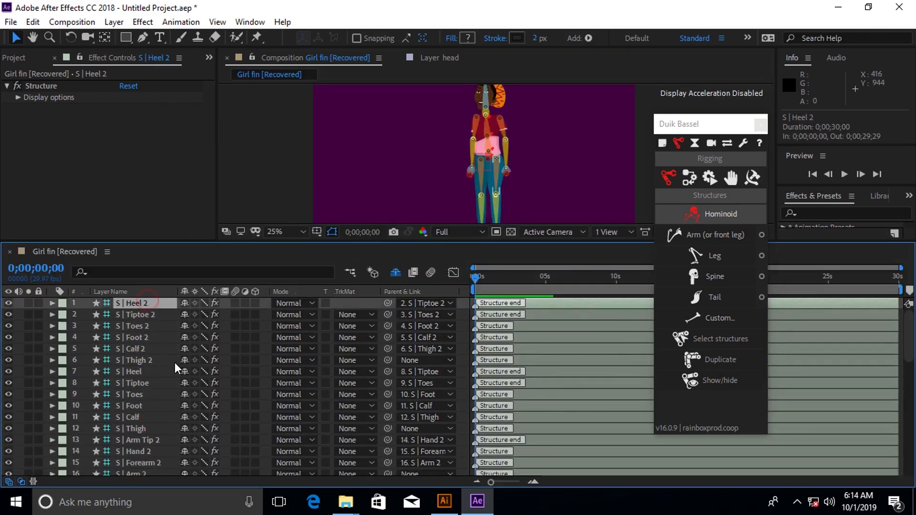
{"action": "scroll", "coordinate": [104, 399], "scroll_direction": "down", "scroll_amount": 4}
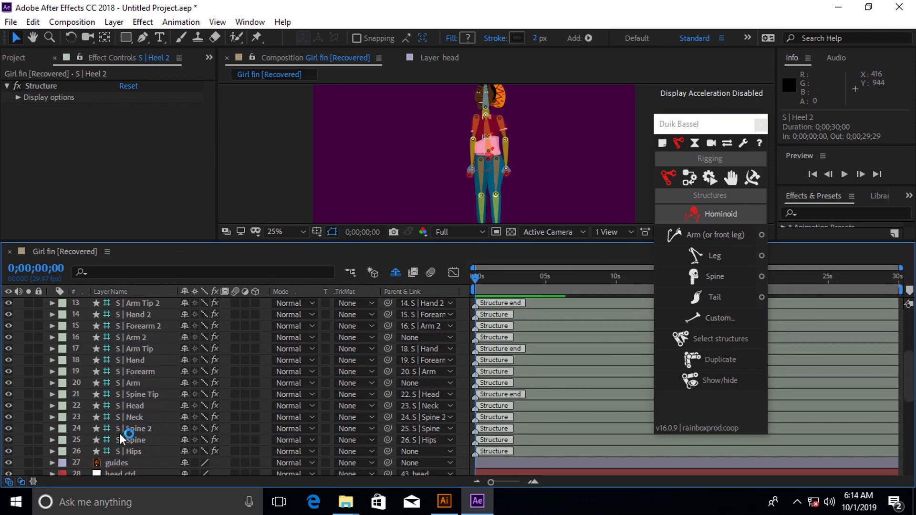
{"action": "left_click", "coordinate": [137, 454], "text": "shift"}
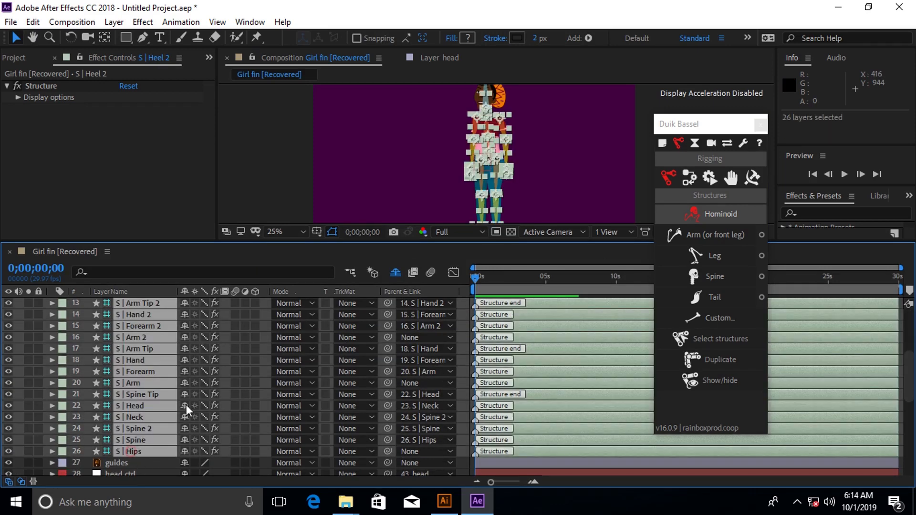
{"action": "scroll", "coordinate": [154, 428], "scroll_direction": "up", "scroll_amount": 4}
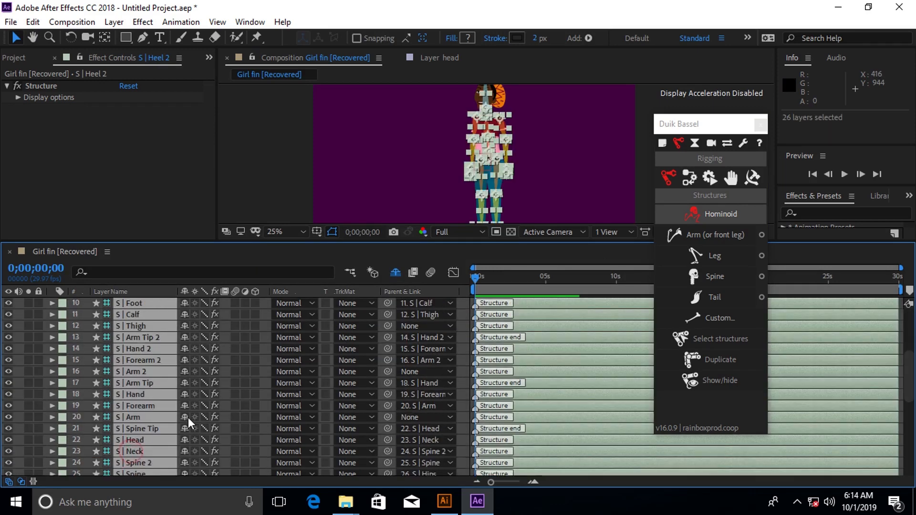
{"action": "left_click", "coordinate": [692, 179]}
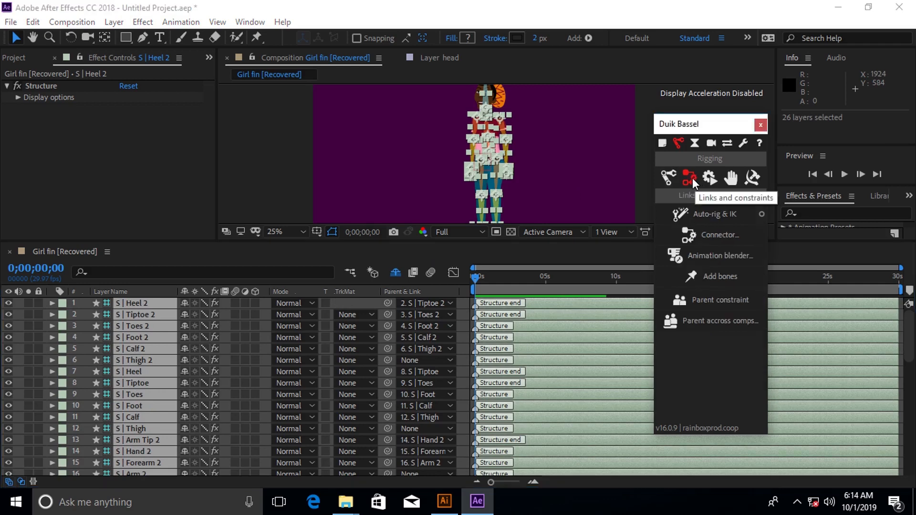
{"action": "left_click", "coordinate": [762, 215]}
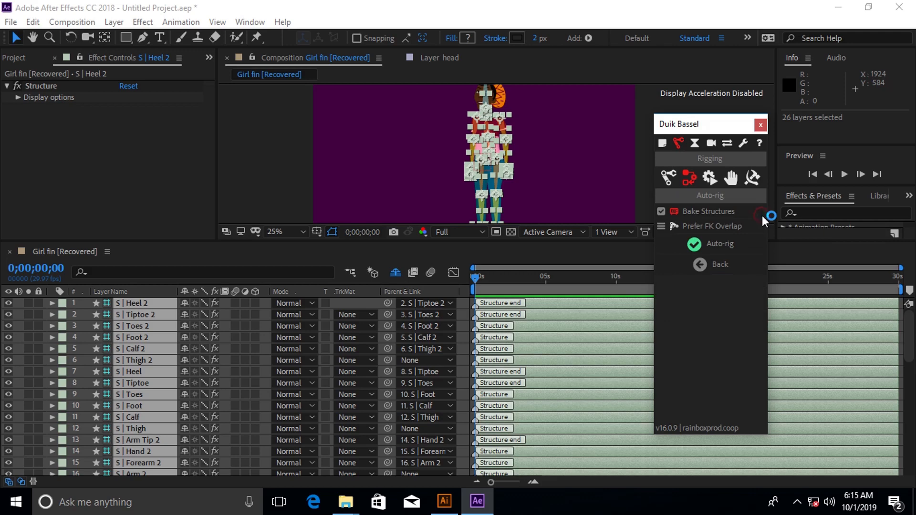
{"action": "left_click", "coordinate": [697, 245]}
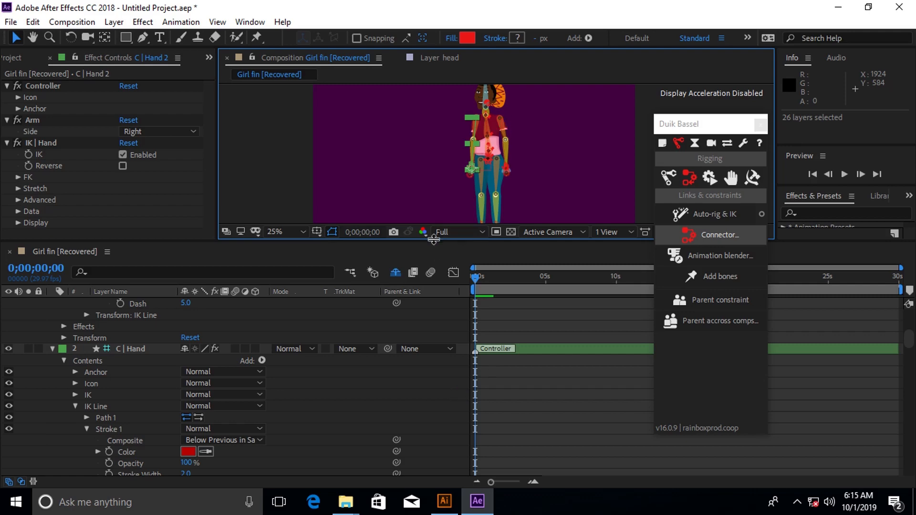
Step: Try out the new rig by shifting the C | Hips controller toward her left hand, and undo the move
{"action": "left_click_drag", "start_coordinate": [440, 240], "coordinate": [431, 351]}
{"action": "key", "text": "period"}
{"action": "key", "text": "period"}
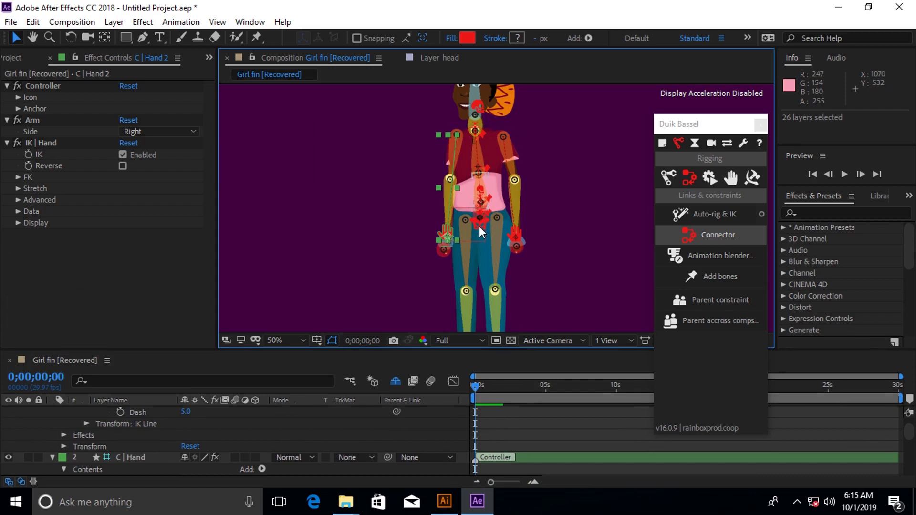
{"action": "left_click", "coordinate": [481, 224]}
{"action": "left_click_drag", "start_coordinate": [490, 220], "coordinate": [504, 238]}
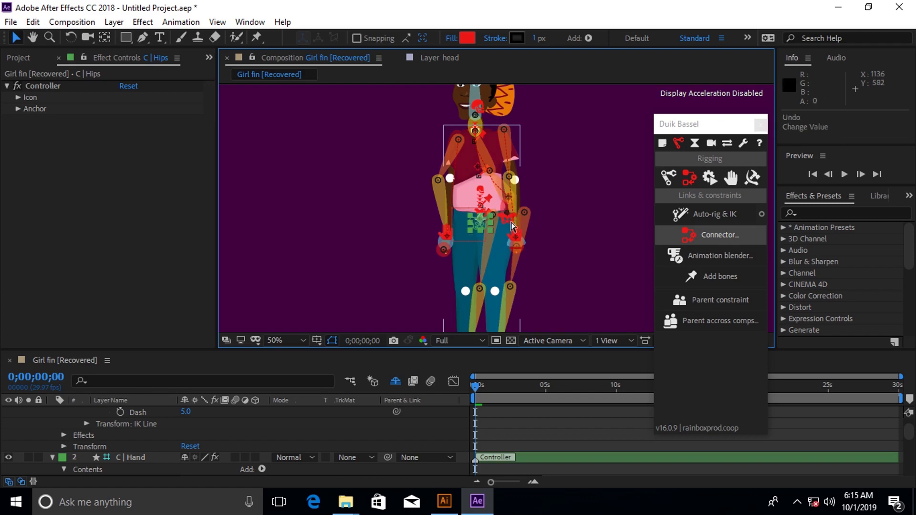
{"action": "key", "text": "ctrl+z"}
Step: Collapse the expanded C | Spine | Root, C | Spine | Curve, C | Hand and C | Hand 2 controller layers
{"action": "left_click_drag", "start_coordinate": [228, 352], "coordinate": [296, 96]}
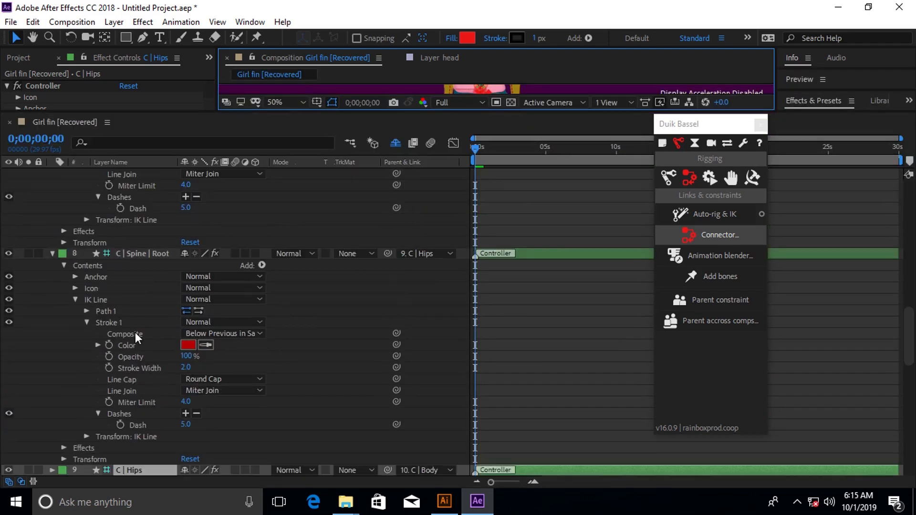
{"action": "scroll", "coordinate": [135, 332], "scroll_direction": "up", "scroll_amount": 3}
{"action": "left_click", "coordinate": [51, 389]}
{"action": "scroll", "coordinate": [65, 372], "scroll_direction": "up", "scroll_amount": 3}
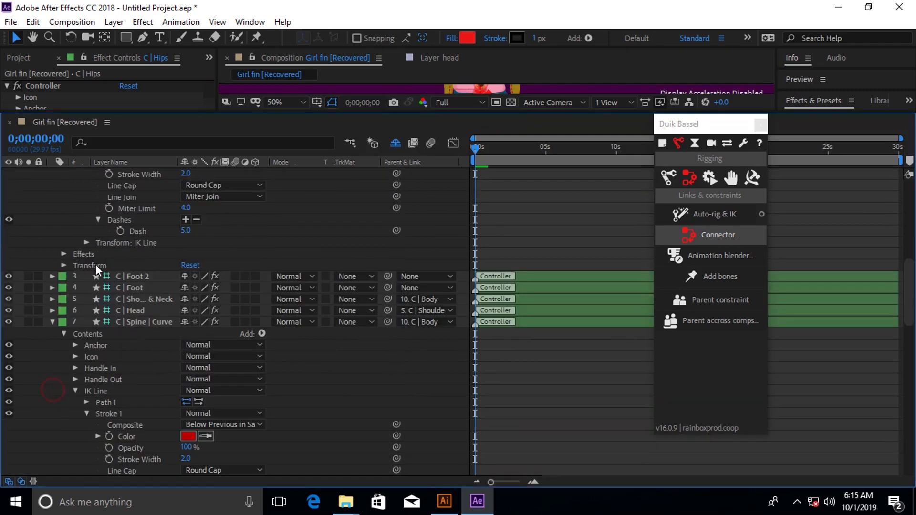
{"action": "left_click", "coordinate": [53, 322]}
{"action": "scroll", "coordinate": [107, 305], "scroll_direction": "up", "scroll_amount": 3}
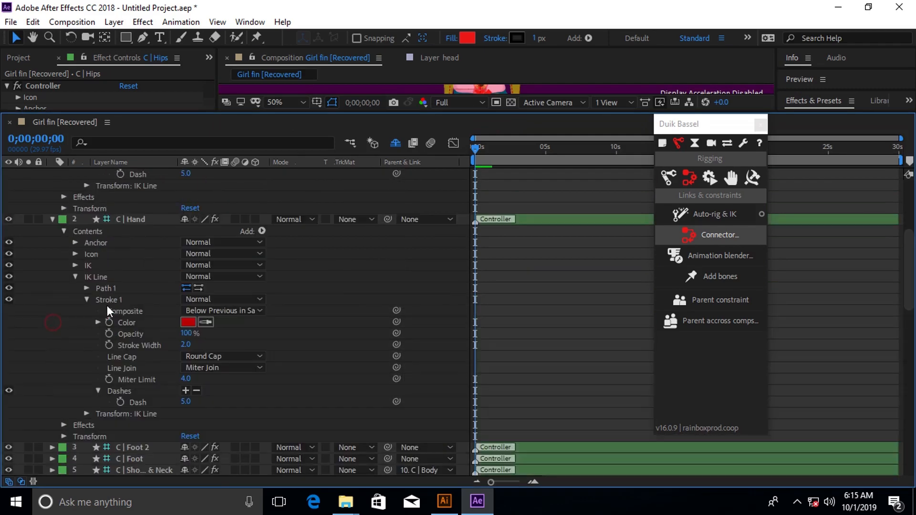
{"action": "left_click", "coordinate": [52, 220]}
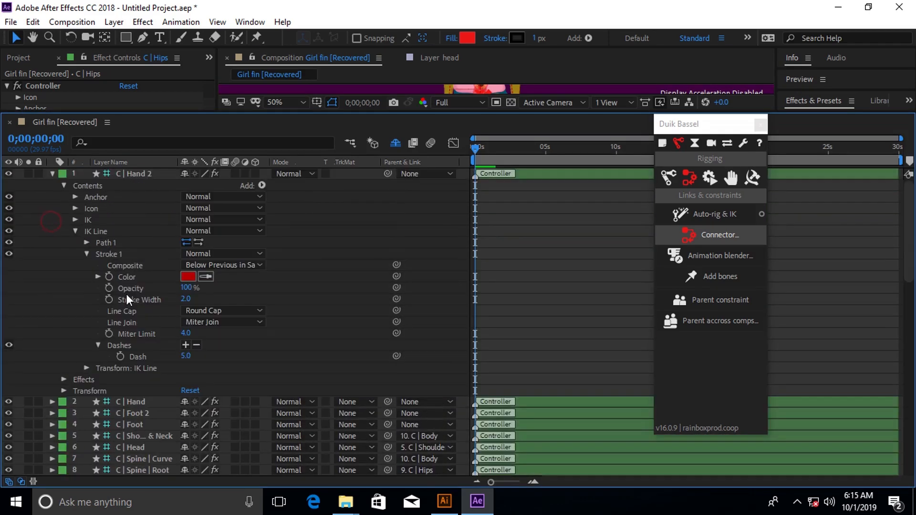
{"action": "left_click", "coordinate": [51, 174]}
{"action": "scroll", "coordinate": [113, 365], "scroll_direction": "down", "scroll_amount": 5}
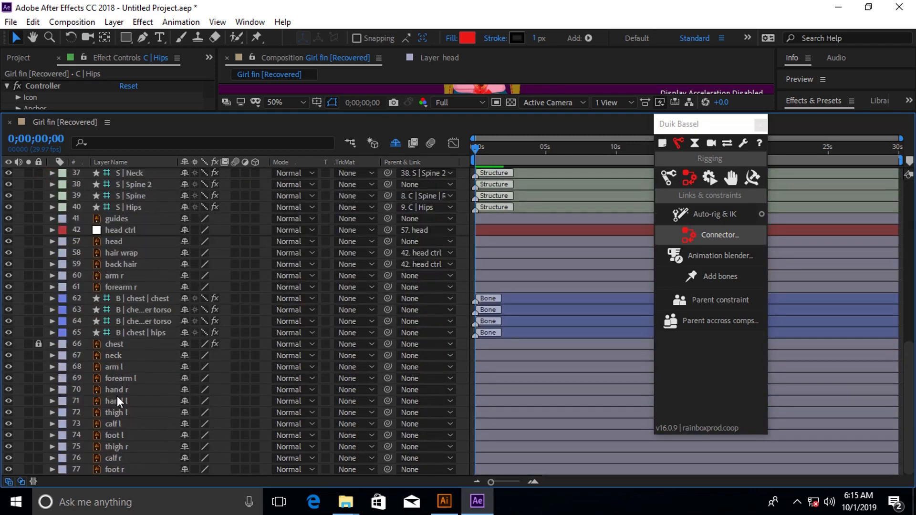
Step: Unlock the chest layer and hide the guides, head ctrl, chest bone and artwork layers from guides down to foot r
{"action": "left_click", "coordinate": [129, 217]}
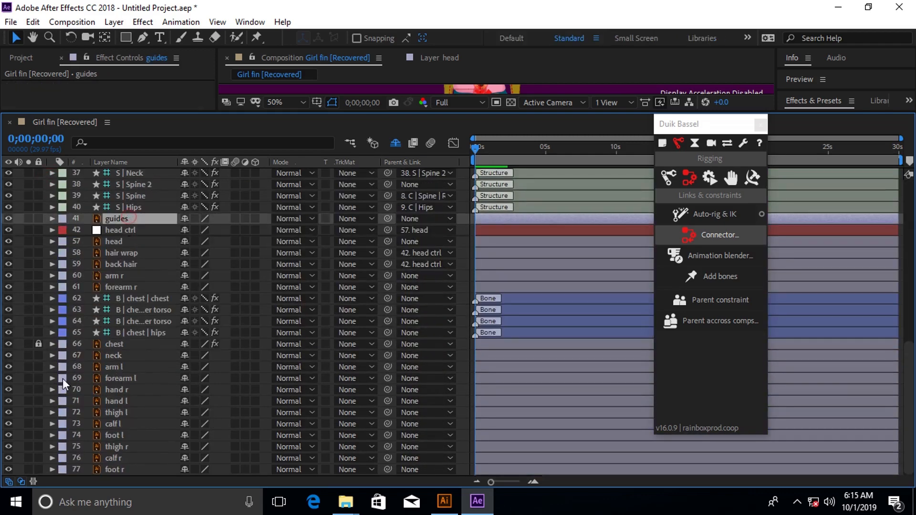
{"action": "left_click", "coordinate": [118, 283], "text": "shift"}
{"action": "left_click", "coordinate": [7, 219]}
{"action": "left_click", "coordinate": [39, 344]}
{"action": "left_click", "coordinate": [118, 344]}
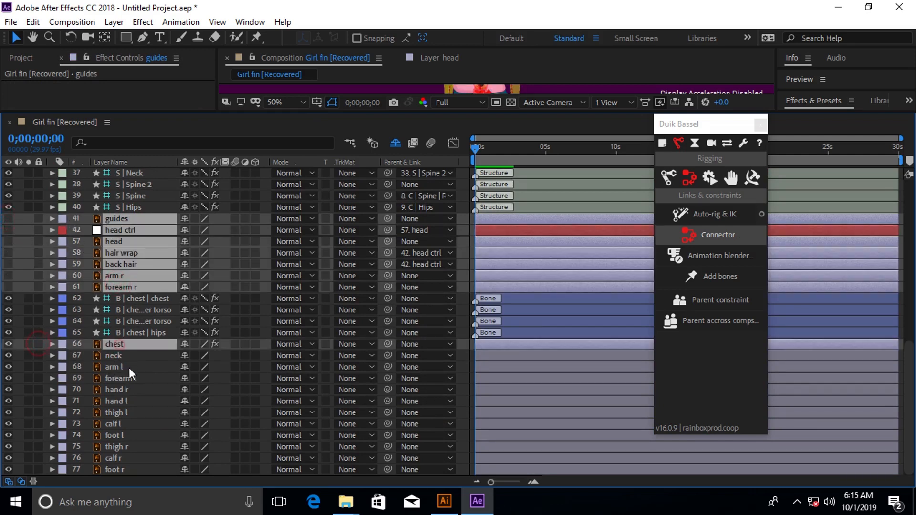
{"action": "left_click", "coordinate": [118, 468], "text": "shift"}
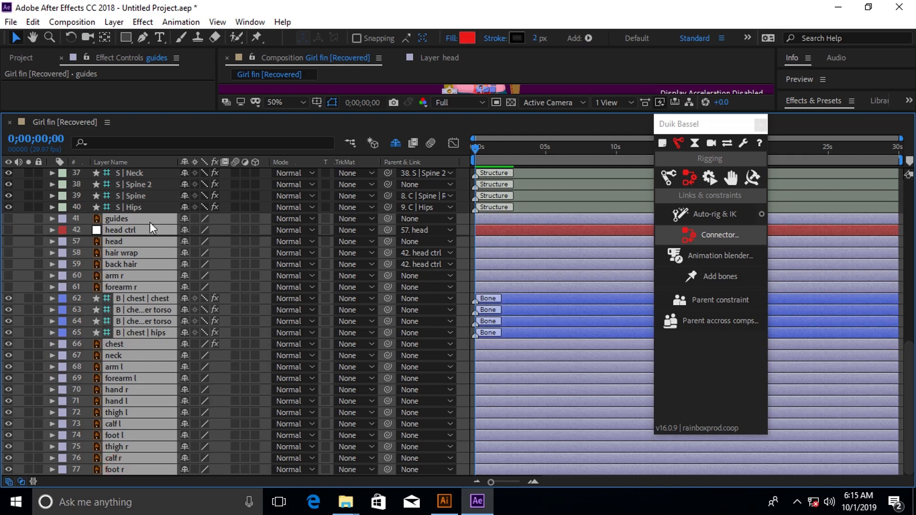
{"action": "left_click", "coordinate": [9, 298]}
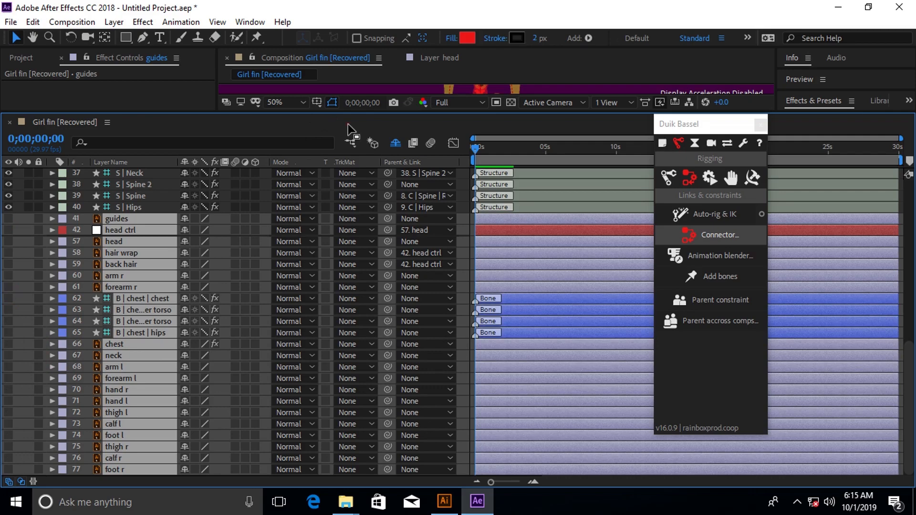
Step: Test how the bare skeleton's legs and spine follow the C | Hips controller by moving it diagonally downward, and undo the move
{"action": "left_click", "coordinate": [516, 56]}
{"action": "left_click_drag", "start_coordinate": [429, 112], "coordinate": [420, 415]}
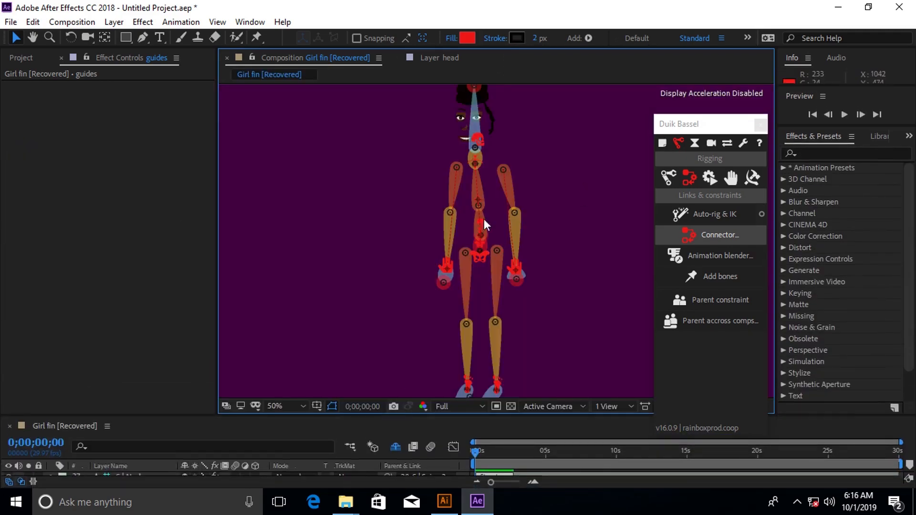
{"action": "scroll", "coordinate": [490, 139], "scroll_direction": "up", "scroll_amount": 3}
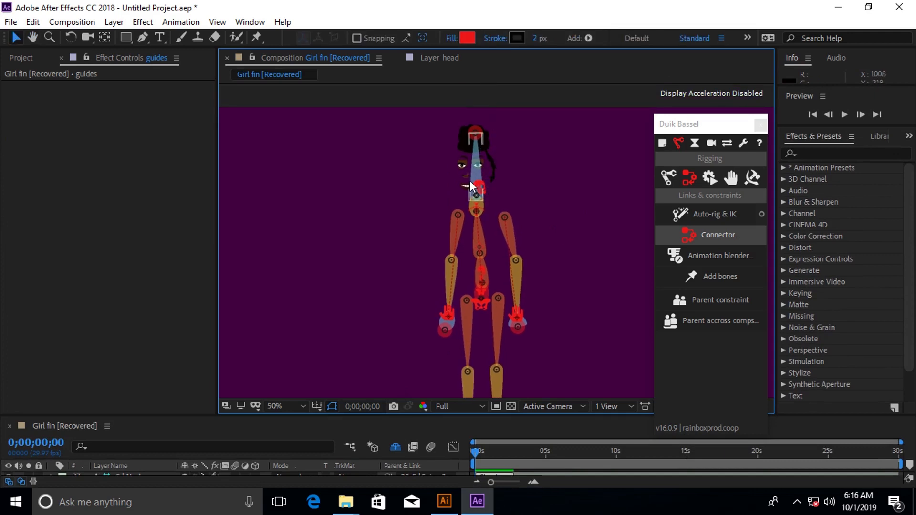
{"action": "left_click", "coordinate": [379, 285]}
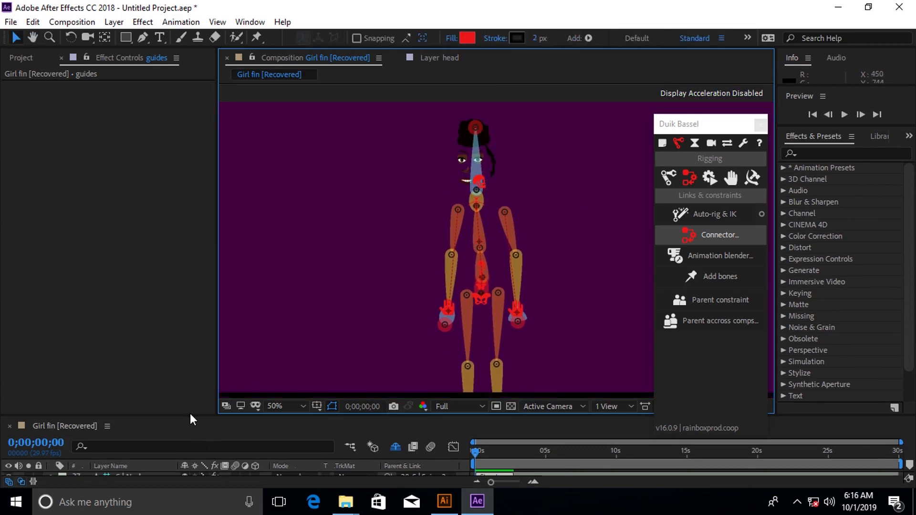
{"action": "scroll", "coordinate": [428, 168], "scroll_direction": "down", "scroll_amount": 2}
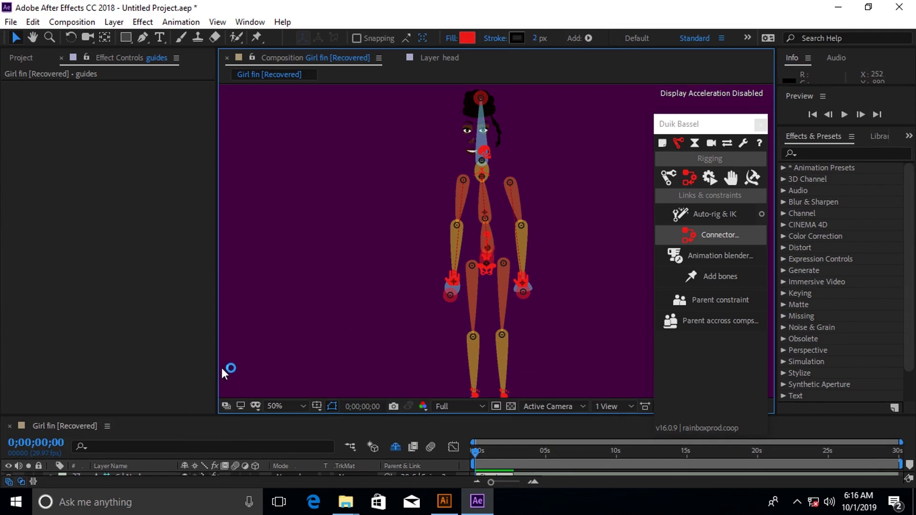
{"action": "left_click_drag", "start_coordinate": [440, 270], "coordinate": [439, 217]}
{"action": "left_click", "coordinate": [486, 222]}
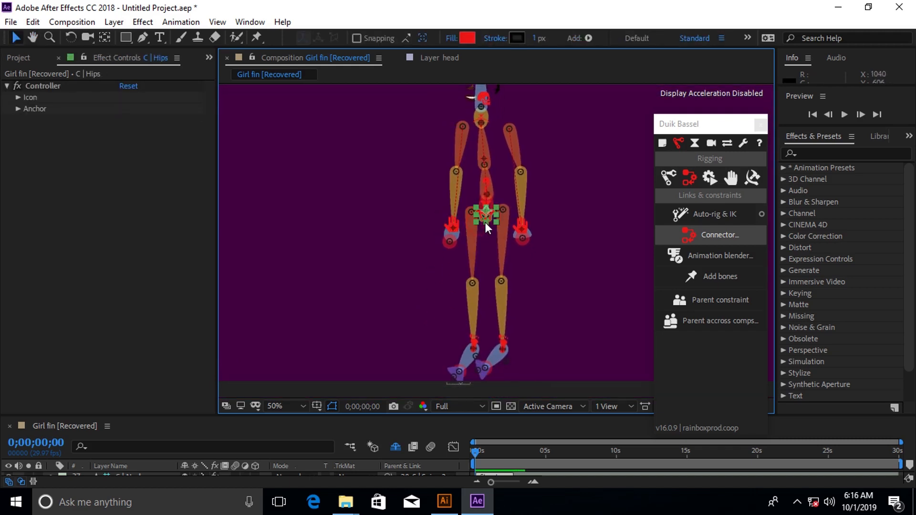
{"action": "scroll", "coordinate": [502, 215], "scroll_direction": "up", "scroll_amount": 2}
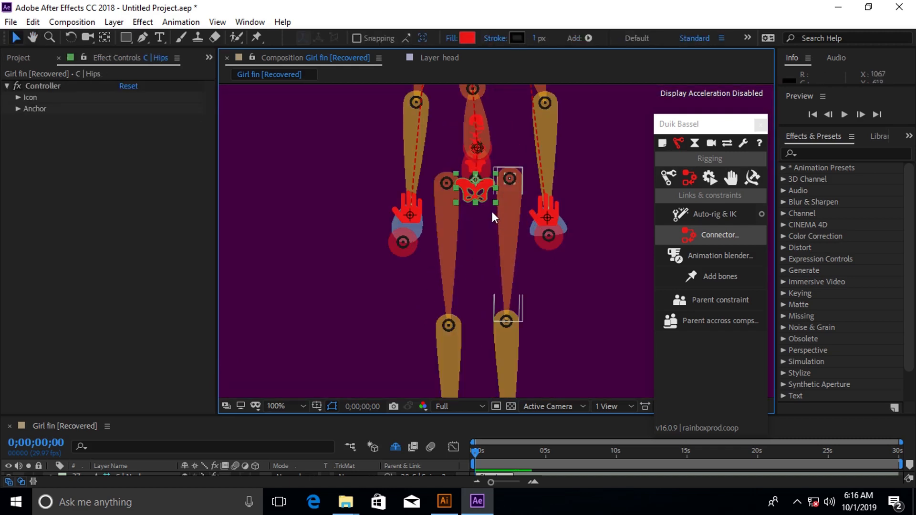
{"action": "left_click_drag", "start_coordinate": [479, 190], "coordinate": [517, 212]}
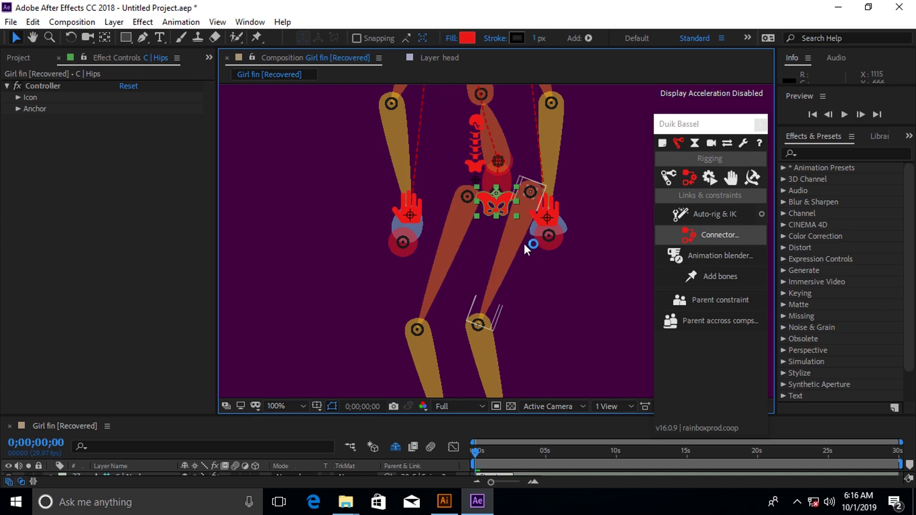
{"action": "key", "text": "ctrl+z"}
{"action": "key", "text": "ctrl+z"}
Step: Test the arm IK by moving the C | Hand and C | Hand 2 controllers, and undo the moves
{"action": "left_click_drag", "start_coordinate": [544, 215], "coordinate": [583, 132]}
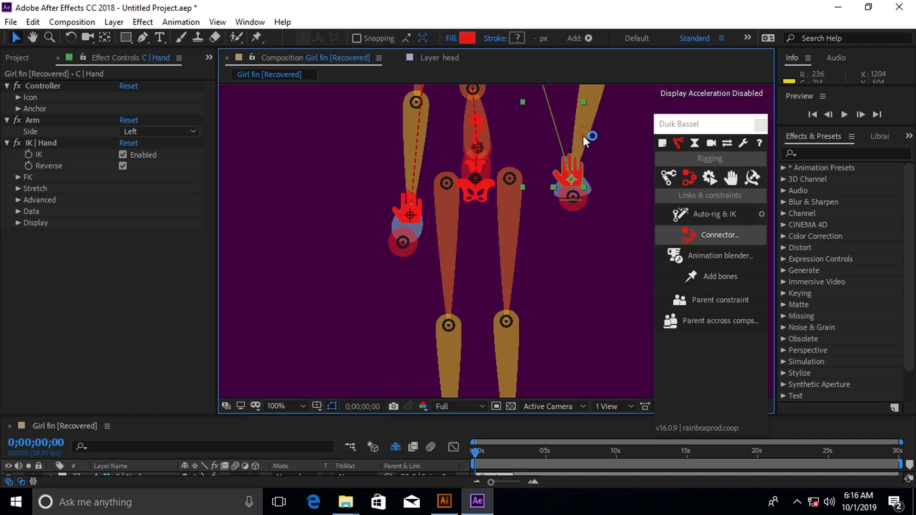
{"action": "left_click_drag", "start_coordinate": [563, 172], "coordinate": [530, 259]}
{"action": "left_click_drag", "start_coordinate": [382, 293], "coordinate": [335, 196]}
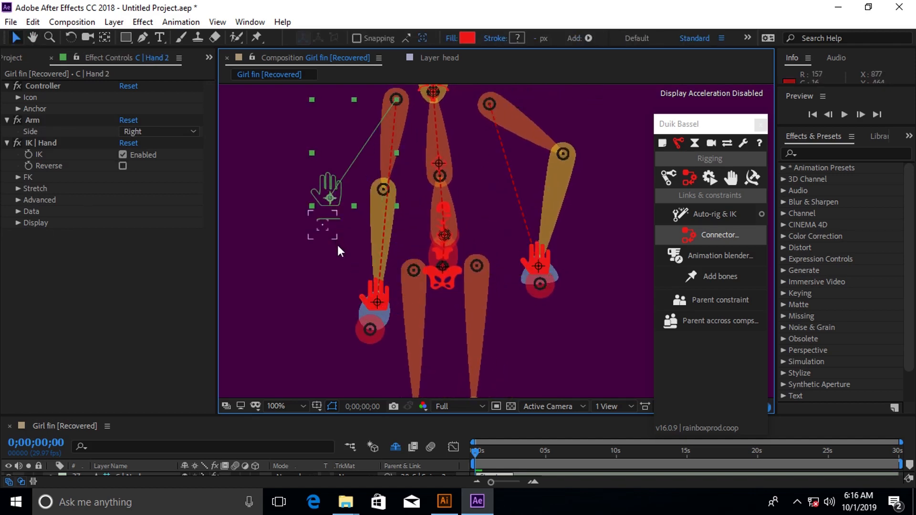
{"action": "key", "text": "ctrl+z"}
{"action": "key", "text": "ctrl+z"}
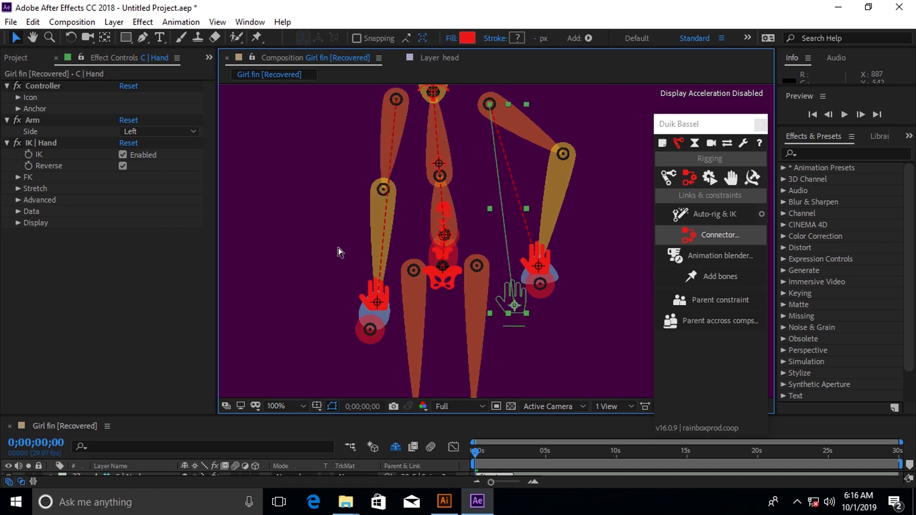
Step: Test the leg IK by raising the C | Foot and C | Foot 2 controllers in turn, undoing each move
{"action": "left_click_drag", "start_coordinate": [435, 283], "coordinate": [433, 111]}
{"action": "left_click", "coordinate": [467, 306]}
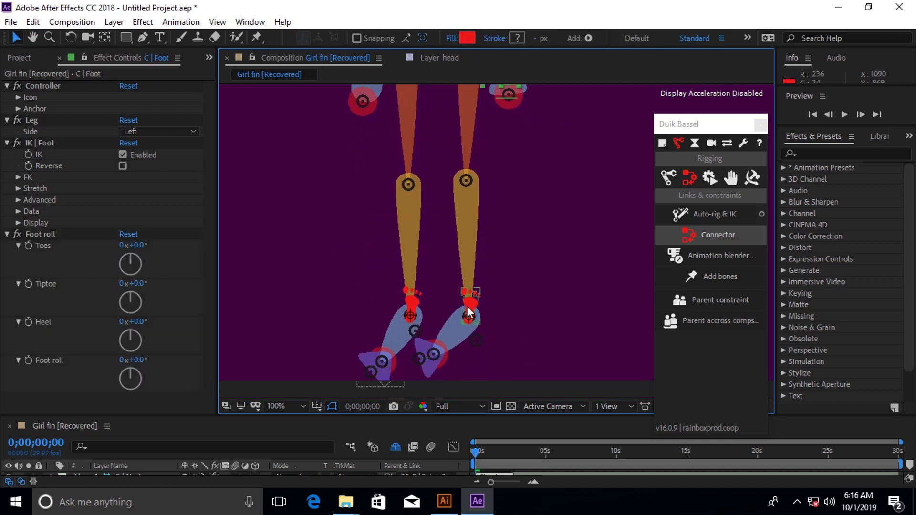
{"action": "left_click_drag", "start_coordinate": [512, 259], "coordinate": [519, 229]}
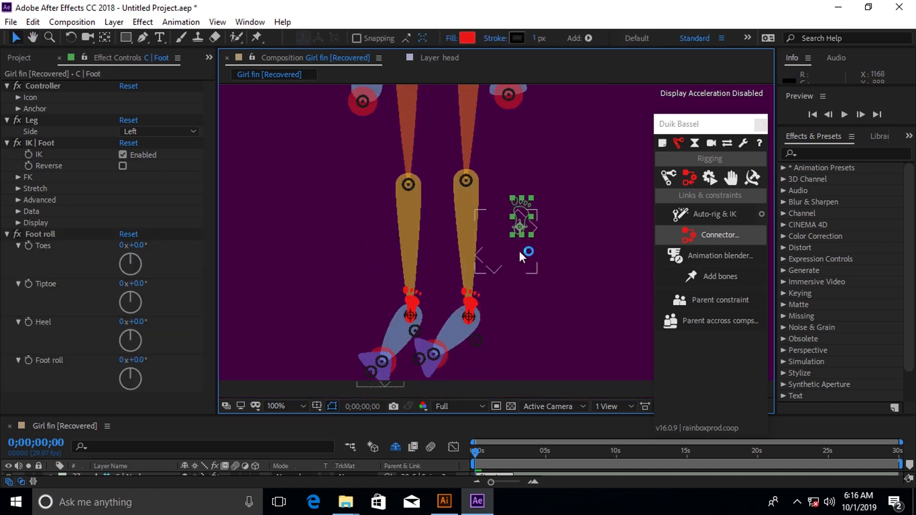
{"action": "key", "text": "ctrl+z"}
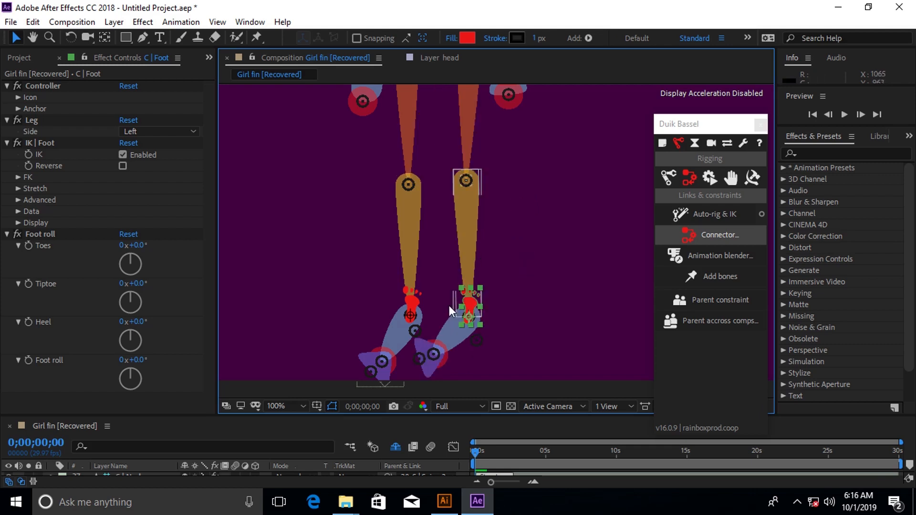
{"action": "left_click", "coordinate": [414, 304]}
{"action": "left_click_drag", "start_coordinate": [417, 308], "coordinate": [396, 209]}
{"action": "key", "text": "ctrl+z"}
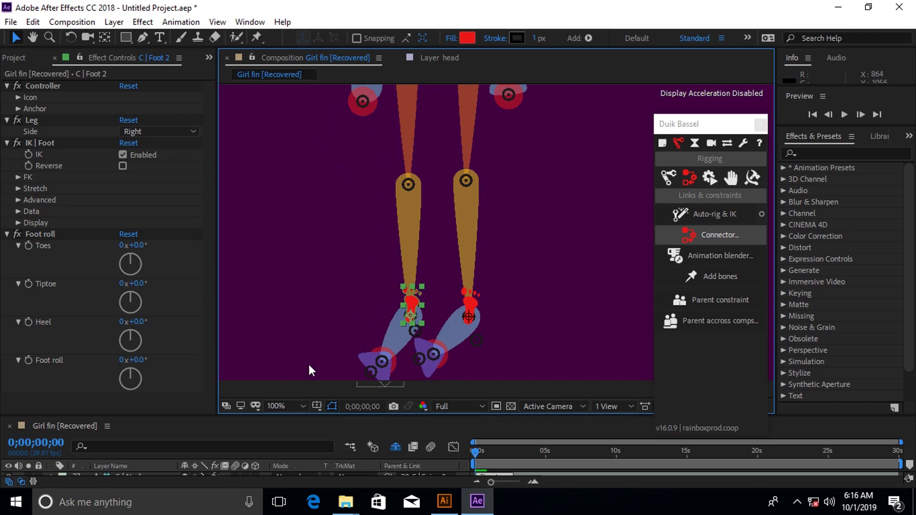
{"action": "scroll", "coordinate": [308, 364], "scroll_direction": "down", "scroll_amount": 3}
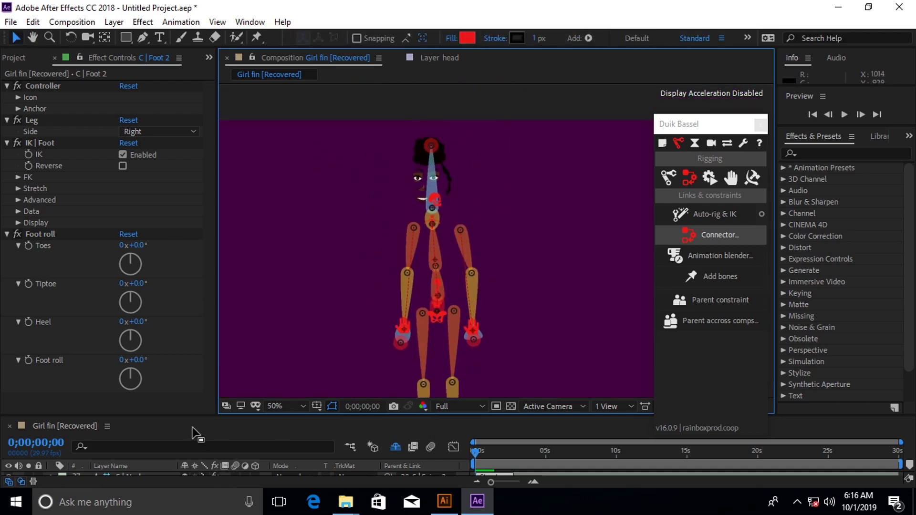
Step: Undo unlocking the chest layer and hiding the guides, head ctrl, chest bone and artwork layers
{"action": "left_click_drag", "start_coordinate": [181, 420], "coordinate": [257, 183]}
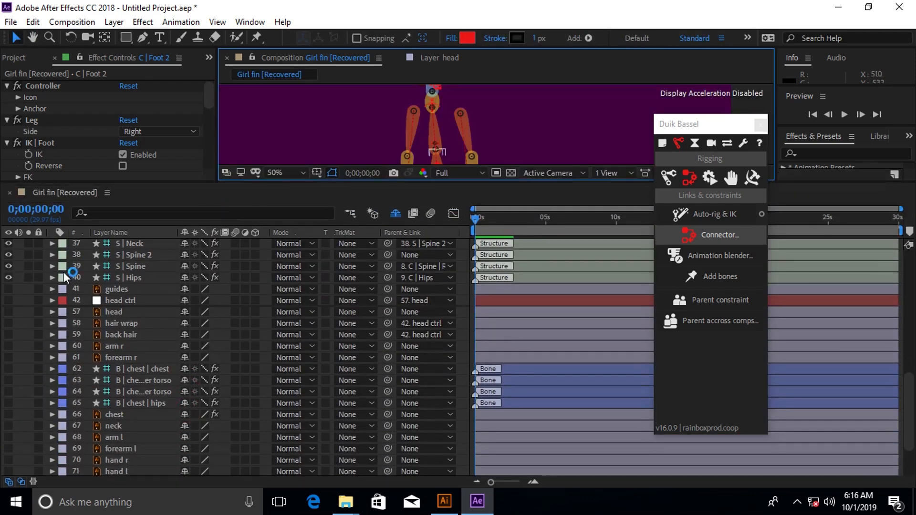
{"action": "key", "text": "ctrl+a"}
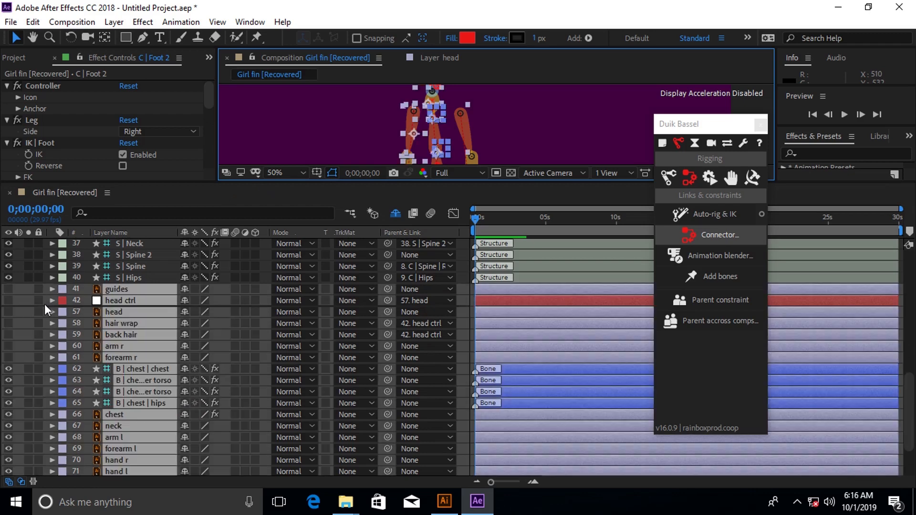
{"action": "key", "text": "ctrl+z"}
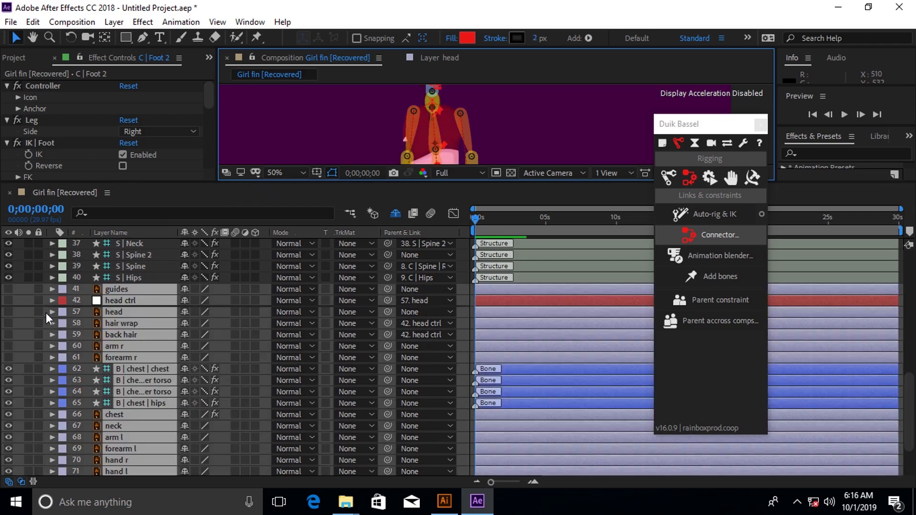
{"action": "key", "text": "ctrl+z"}
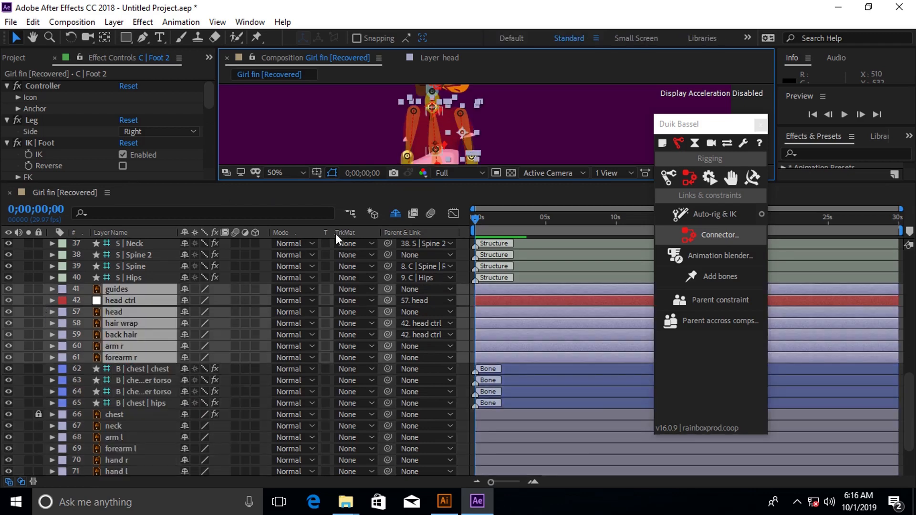
Step: Inspect the Duik structure layers against the artwork by selecting S | Hips, S | Spine 2 and S | Heel 2 in turn
{"action": "left_click_drag", "start_coordinate": [379, 183], "coordinate": [305, 195]}
{"action": "scroll", "coordinate": [208, 336], "scroll_direction": "up", "scroll_amount": 5}
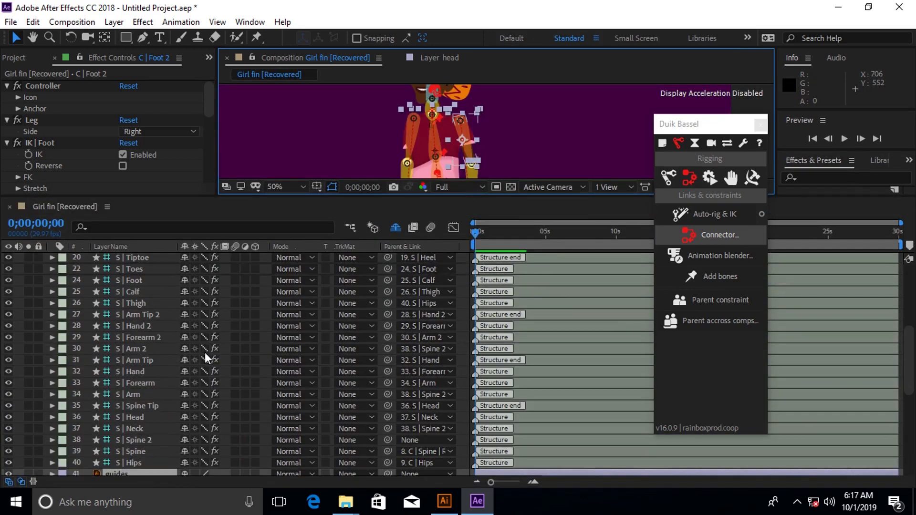
{"action": "left_click", "coordinate": [131, 460]}
{"action": "left_click", "coordinate": [138, 439]}
{"action": "scroll", "coordinate": [172, 381], "scroll_direction": "up", "scroll_amount": 4}
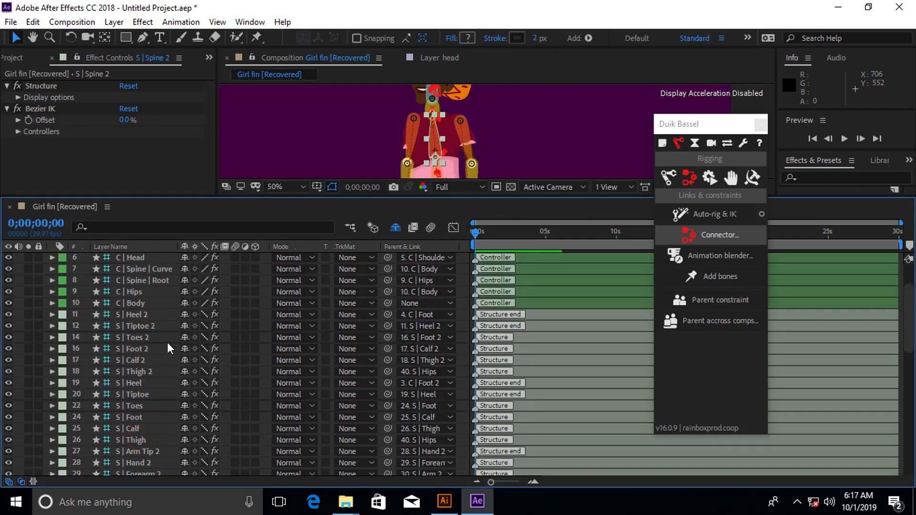
{"action": "left_click", "coordinate": [151, 316]}
{"action": "scroll", "coordinate": [374, 149], "scroll_direction": "down", "scroll_amount": 3}
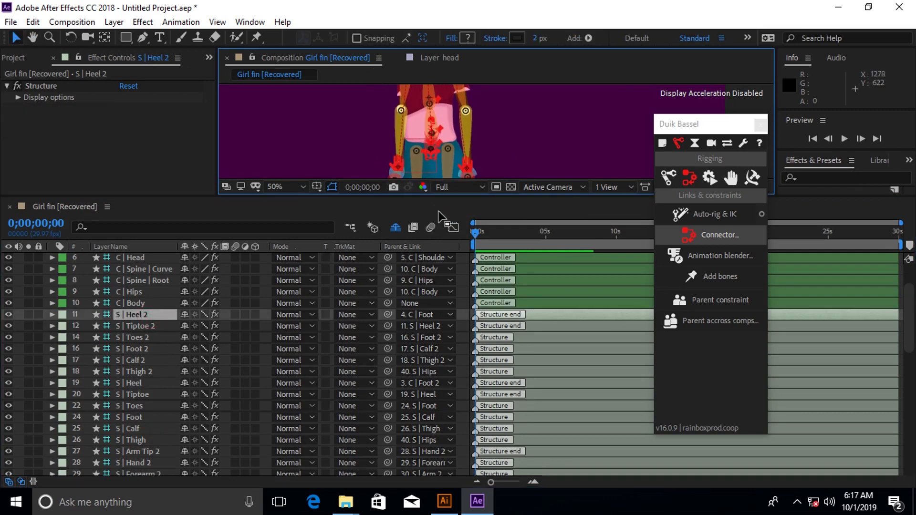
Step: Rename the S | Thigh 2 structure layer as S | Thigh L
{"action": "left_click_drag", "start_coordinate": [422, 197], "coordinate": [420, 262]}
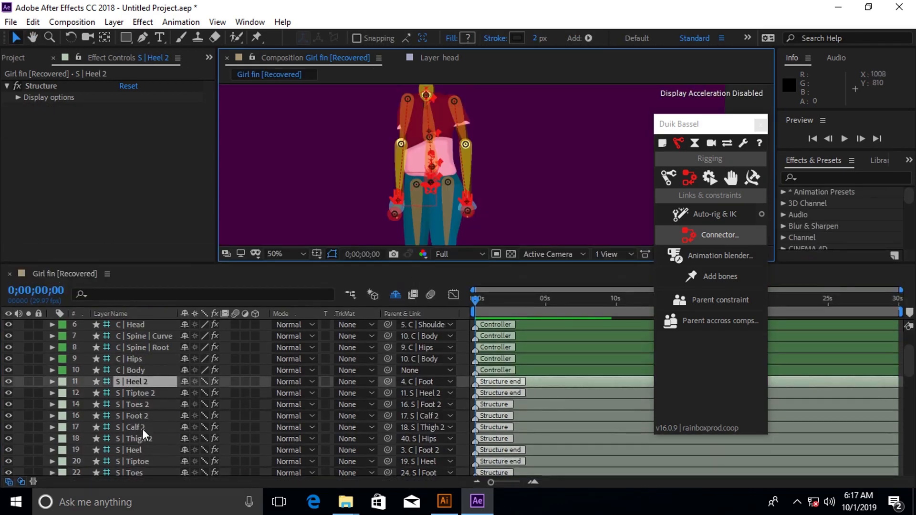
{"action": "left_click", "coordinate": [147, 438]}
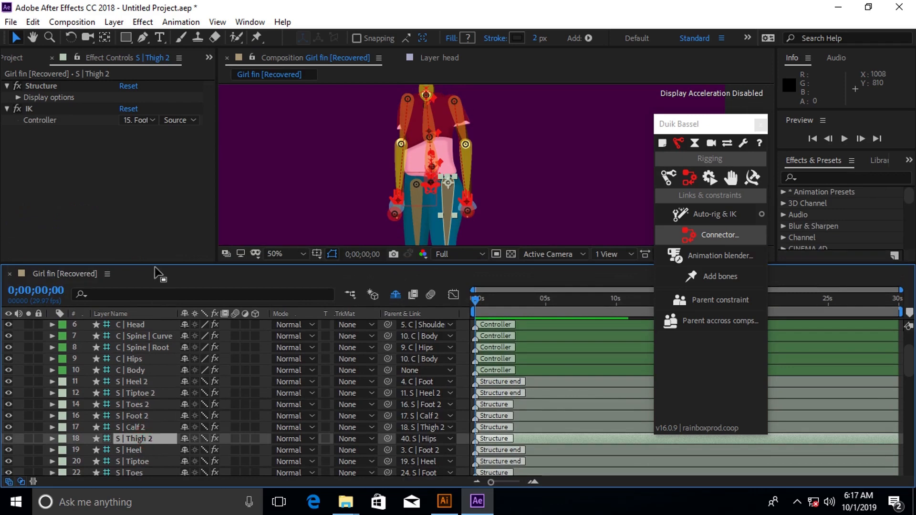
{"action": "right_click", "coordinate": [150, 441]}
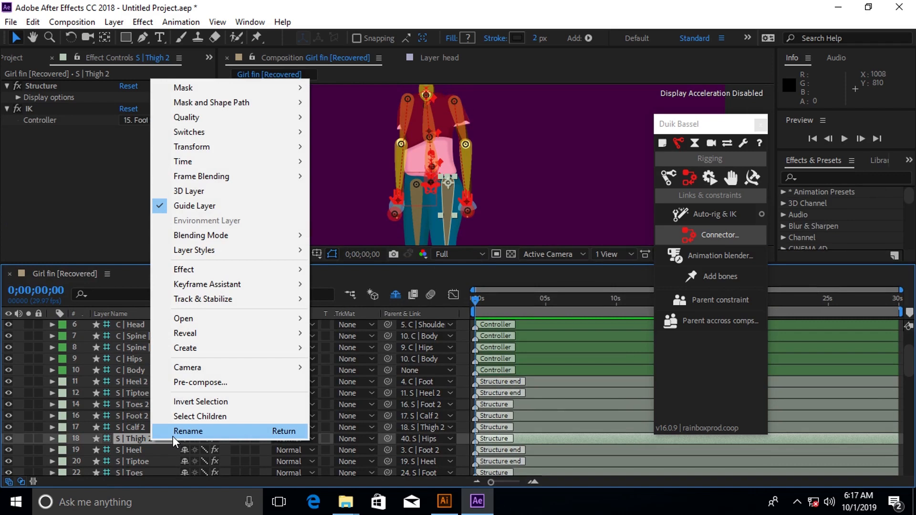
{"action": "left_click", "coordinate": [173, 436]}
{"action": "left_click", "coordinate": [153, 439]}
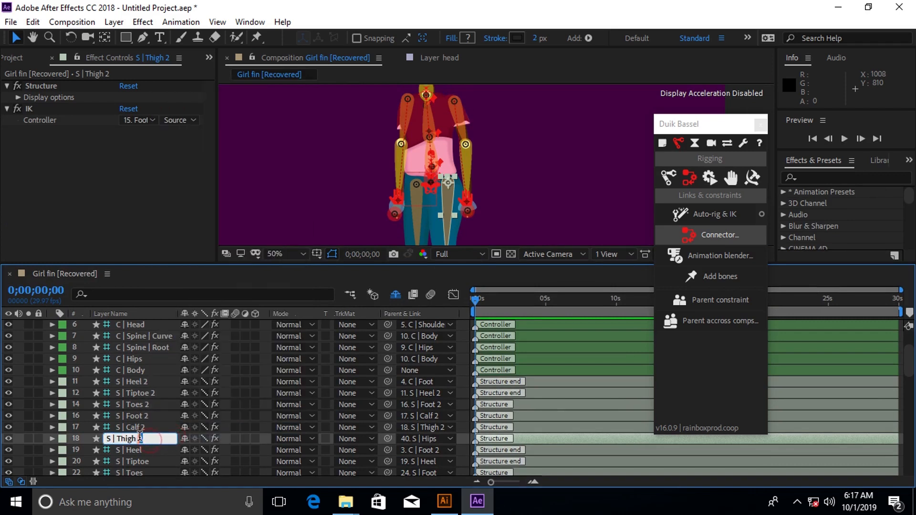
{"action": "type", "text": "L"}
Step: Rename the S | Calf 2 structure layer as S | Calf L
{"action": "left_click", "coordinate": [145, 424]}
{"action": "scroll", "coordinate": [343, 242], "scroll_direction": "down", "scroll_amount": 3}
{"action": "right_click", "coordinate": [152, 424]}
{"action": "left_click", "coordinate": [157, 421]}
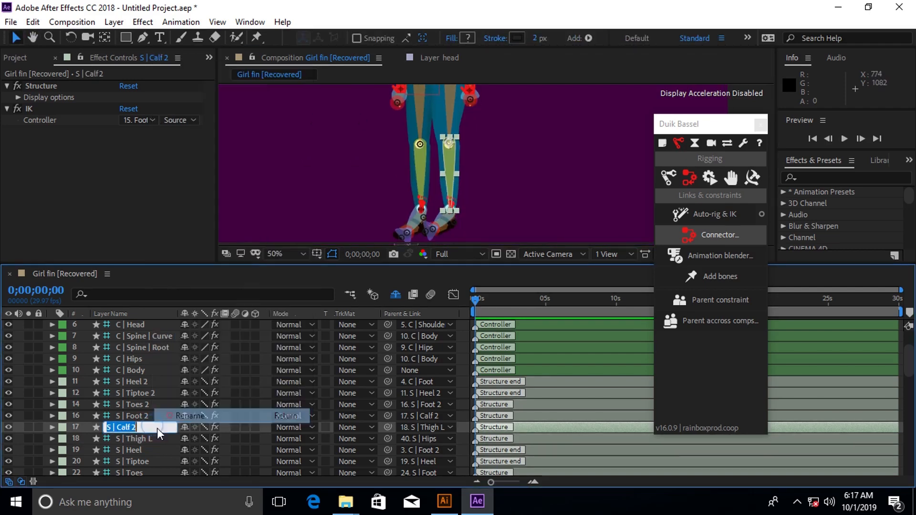
{"action": "left_click_drag", "start_coordinate": [143, 428], "coordinate": [132, 428]}
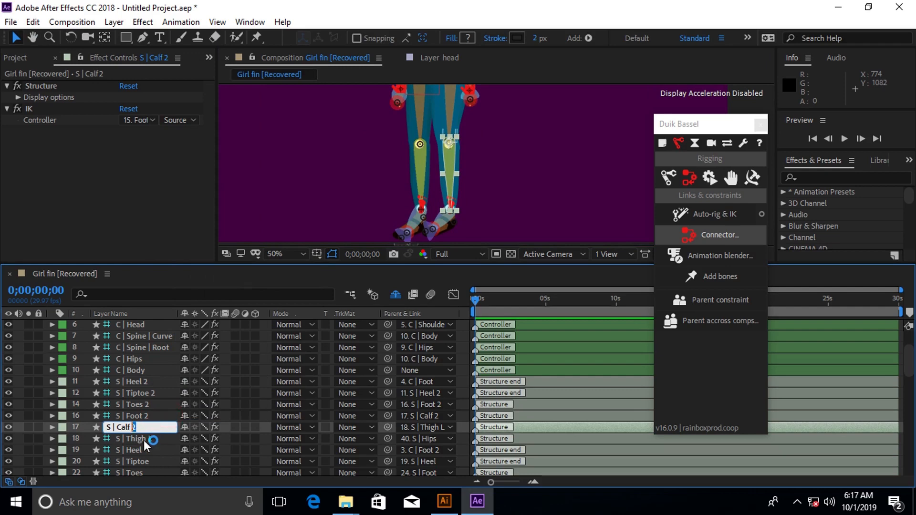
Step: Rename the S | Foot 2 structure layer as S | Foot L
{"action": "left_click", "coordinate": [142, 412]}
{"action": "right_click", "coordinate": [147, 414]}
{"action": "left_click", "coordinate": [176, 410]}
{"action": "left_click_drag", "start_coordinate": [153, 417], "coordinate": [137, 410]}
{"action": "type", "text": "L"}
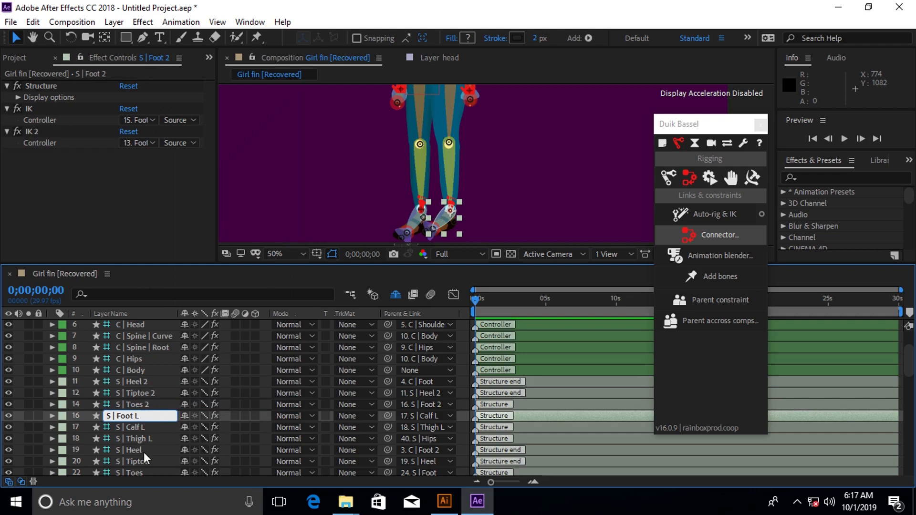
{"action": "left_click", "coordinate": [155, 380]}
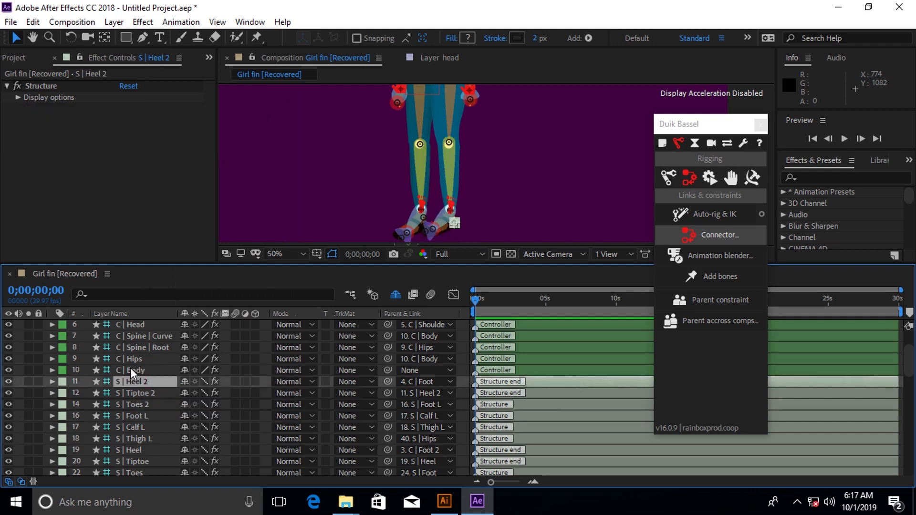
Step: Rename the S | Arm Tip 2 structure layer as S | Arm Tip L
{"action": "scroll", "coordinate": [153, 441], "scroll_direction": "down", "scroll_amount": 4}
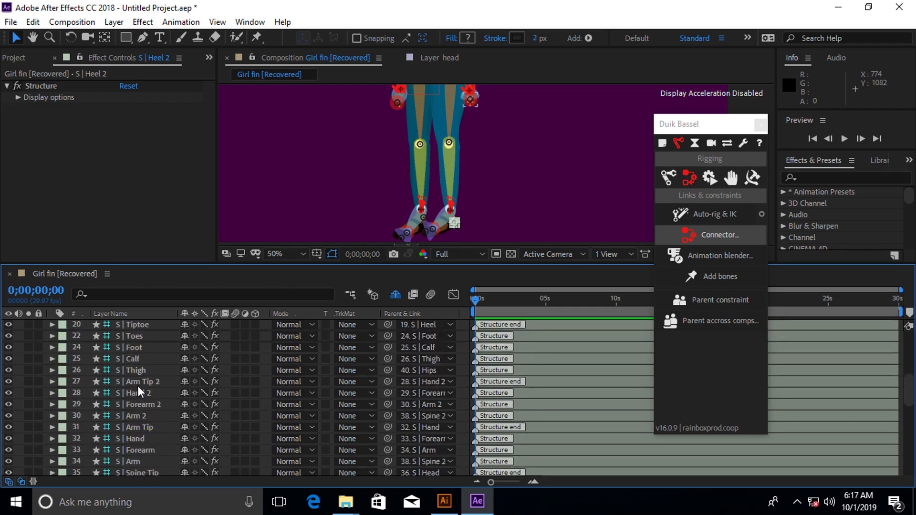
{"action": "left_click", "coordinate": [137, 385]}
{"action": "right_click", "coordinate": [136, 385]}
{"action": "left_click", "coordinate": [154, 380]}
{"action": "left_click", "coordinate": [157, 381]}
{"action": "left_click_drag", "start_coordinate": [163, 382], "coordinate": [145, 382]}
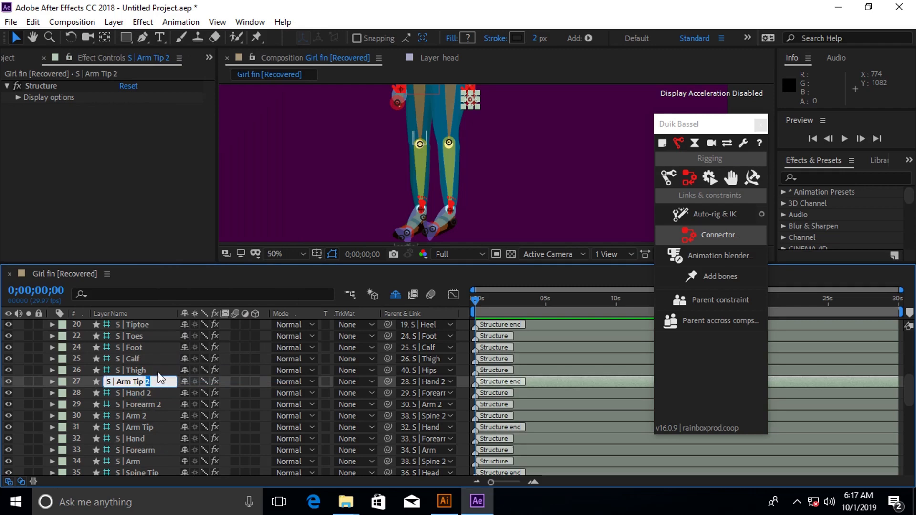
{"action": "type", "text": "L"}
Step: Rename the S | Hand 2 structure layer as S | HandL
{"action": "left_click", "coordinate": [155, 391]}
{"action": "right_click", "coordinate": [155, 391]}
{"action": "left_click", "coordinate": [168, 384]}
{"action": "left_click", "coordinate": [139, 392]}
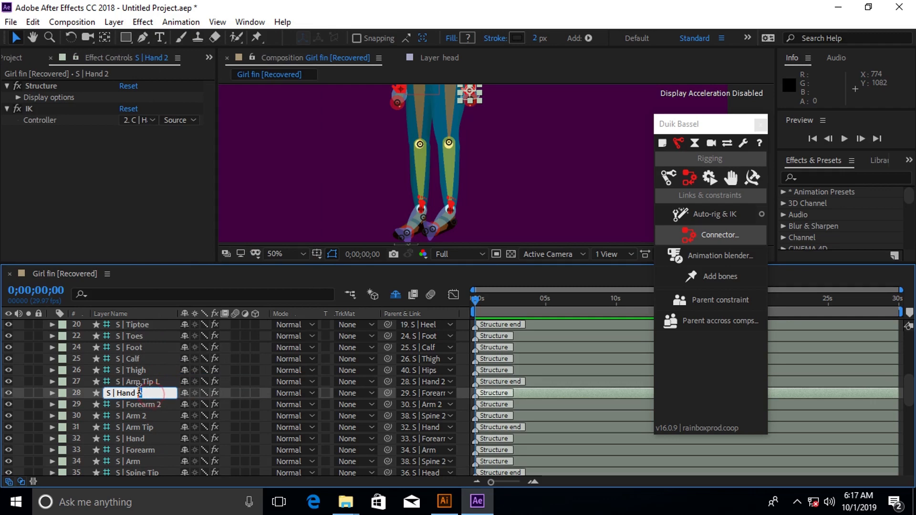
{"action": "left_click_drag", "start_coordinate": [149, 393], "coordinate": [138, 393]}
{"action": "type", "text": "L"}
Step: Rename the S | Forearm 2 structure layer as S | Forearm L
{"action": "left_click", "coordinate": [150, 405]}
{"action": "right_click", "coordinate": [150, 407]}
{"action": "left_click", "coordinate": [160, 400]}
{"action": "left_click_drag", "start_coordinate": [154, 406], "coordinate": [148, 405]}
{"action": "type", "text": "L"}
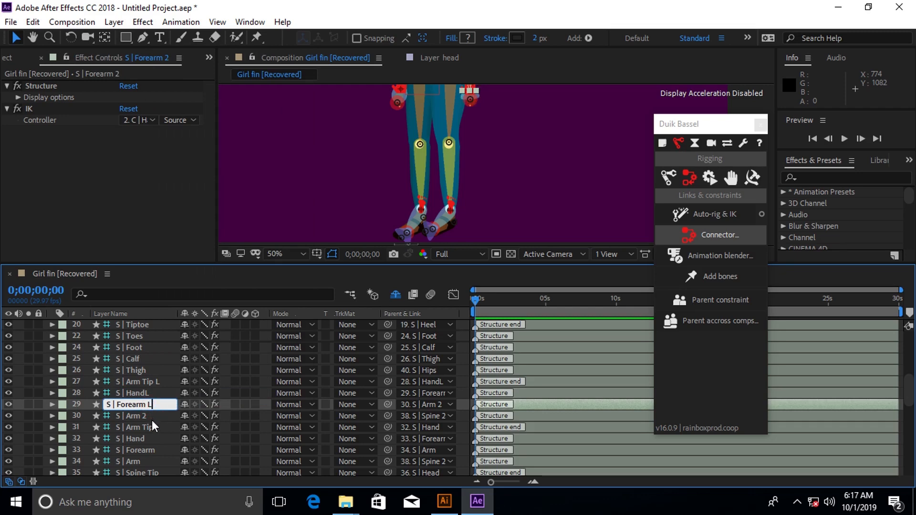
Step: Rename the S | Arm 2 structure layer as S | Arm L
{"action": "left_click", "coordinate": [149, 416]}
{"action": "right_click", "coordinate": [151, 414]}
{"action": "left_click", "coordinate": [159, 411]}
{"action": "left_click_drag", "start_coordinate": [153, 415], "coordinate": [134, 416]}
{"action": "key", "text": "BackSpace"}
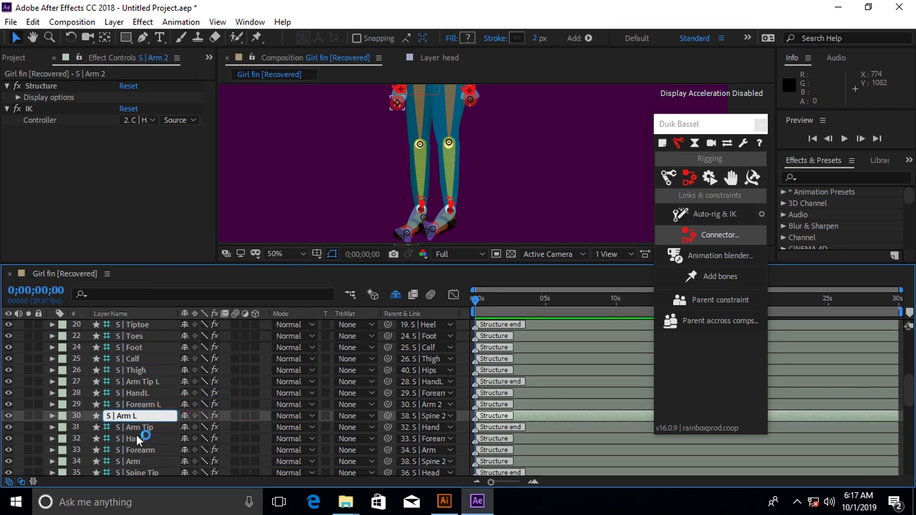
Step: Rename the S | Hand structure layer as S | Hand R
{"action": "left_click", "coordinate": [137, 442]}
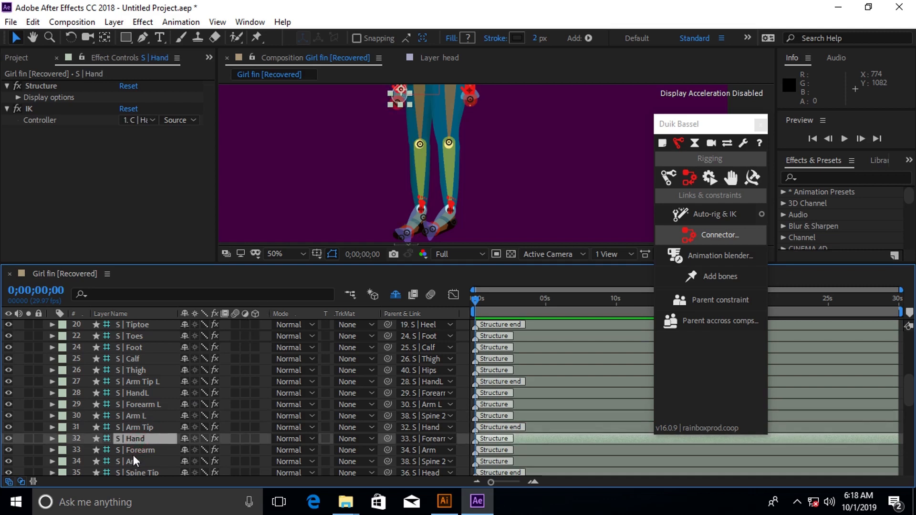
{"action": "scroll", "coordinate": [135, 456], "scroll_direction": "down", "scroll_amount": 3}
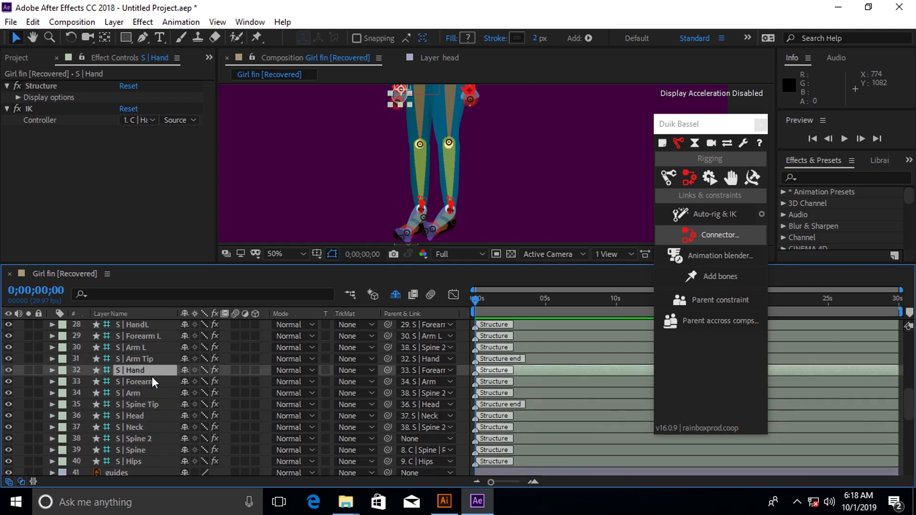
{"action": "right_click", "coordinate": [147, 372]}
{"action": "left_click", "coordinate": [165, 372]}
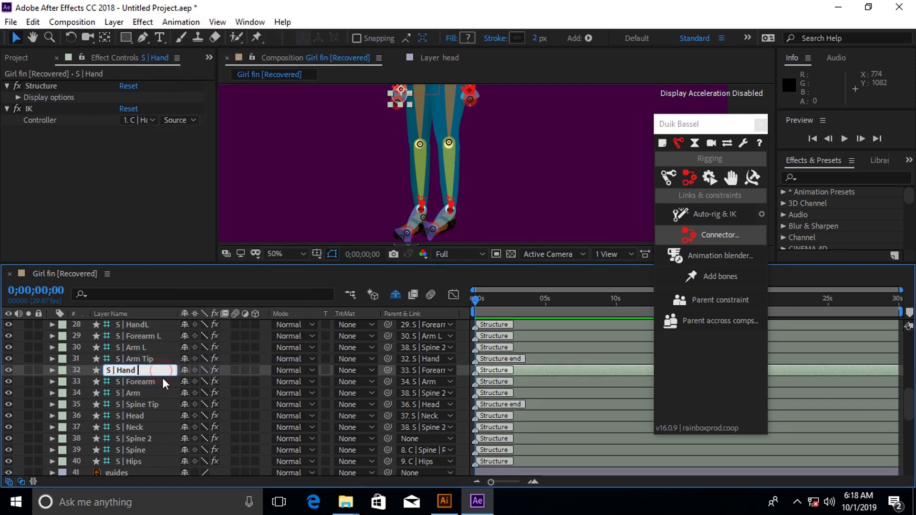
{"action": "type", "text": "R"}
Step: Rename the S | Forearm structure layer as S | Forearm R
{"action": "left_click", "coordinate": [147, 385]}
{"action": "right_click", "coordinate": [147, 385]}
{"action": "left_click", "coordinate": [159, 377]}
{"action": "left_click", "coordinate": [162, 378]}
{"action": "type", "text": "R"}
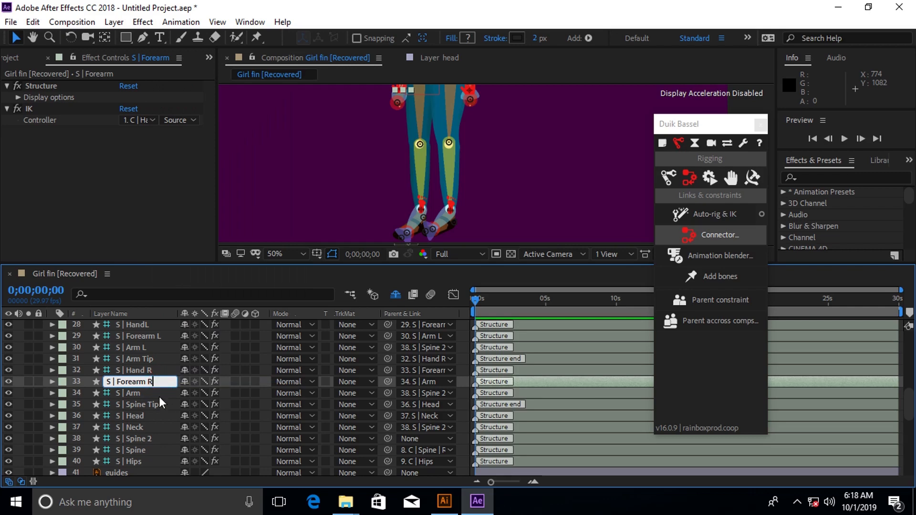
Step: Rename the S | Arm structure layer as S | Arm R
{"action": "left_click", "coordinate": [160, 397]}
{"action": "right_click", "coordinate": [158, 397]}
{"action": "left_click", "coordinate": [173, 389]}
{"action": "left_click", "coordinate": [165, 393]}
{"action": "type", "text": "R"}
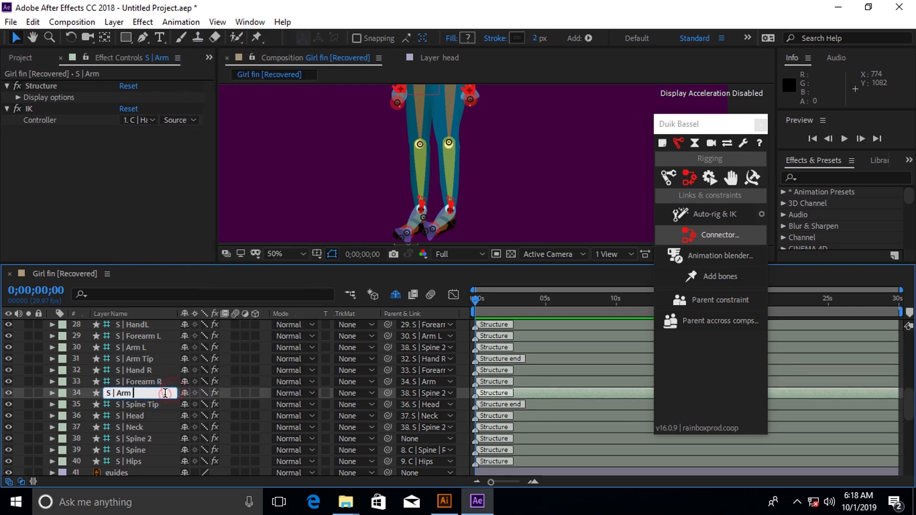
Step: Review the structure layers in the timeline for limb names still lacking an L or R suffix
{"action": "left_click", "coordinate": [157, 406]}
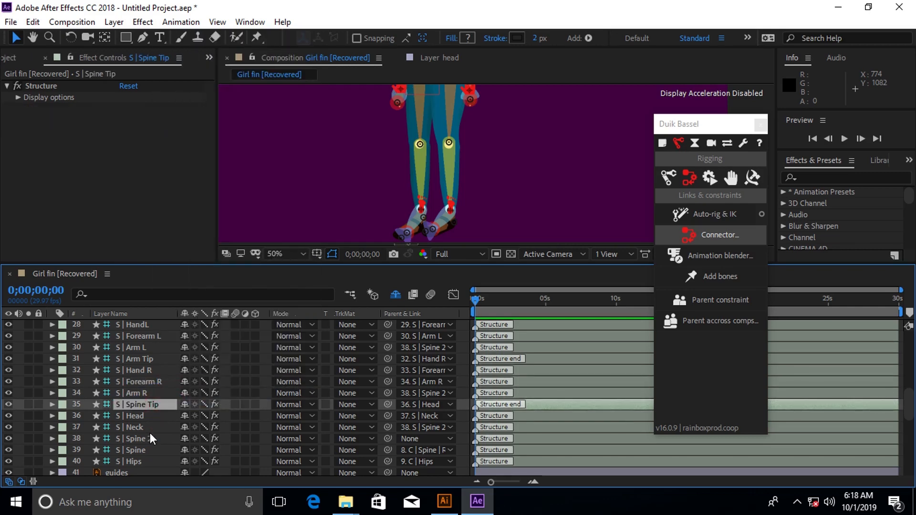
{"action": "left_click", "coordinate": [149, 436]}
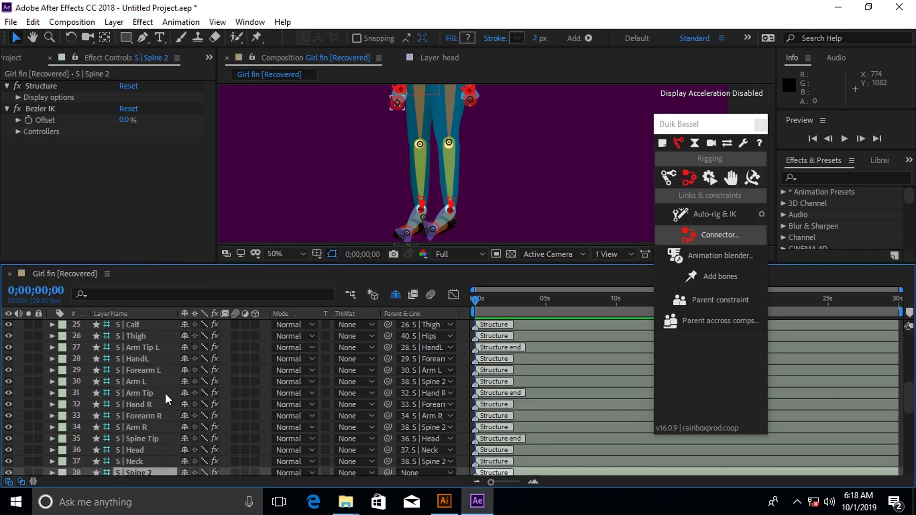
{"action": "scroll", "coordinate": [143, 410], "scroll_direction": "down", "scroll_amount": 1}
{"action": "scroll", "coordinate": [120, 425], "scroll_direction": "up", "scroll_amount": 9}
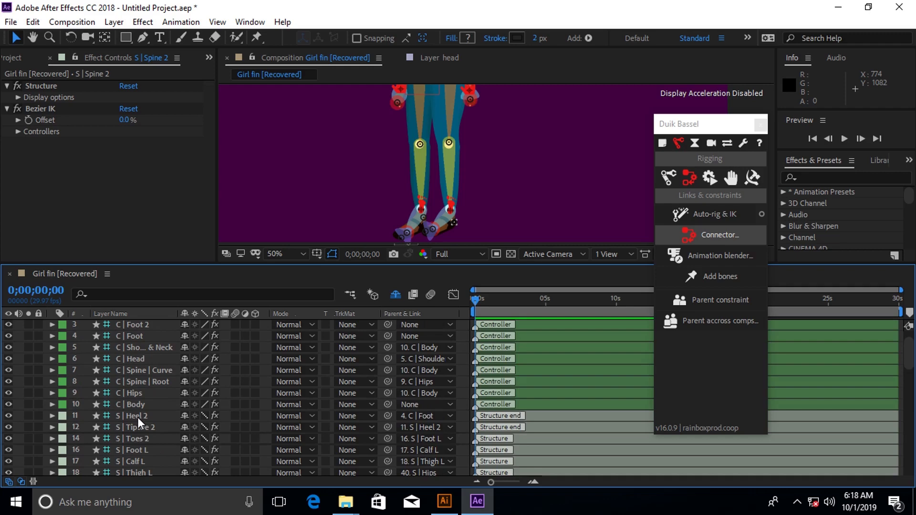
{"action": "scroll", "coordinate": [138, 417], "scroll_direction": "down", "scroll_amount": 10}
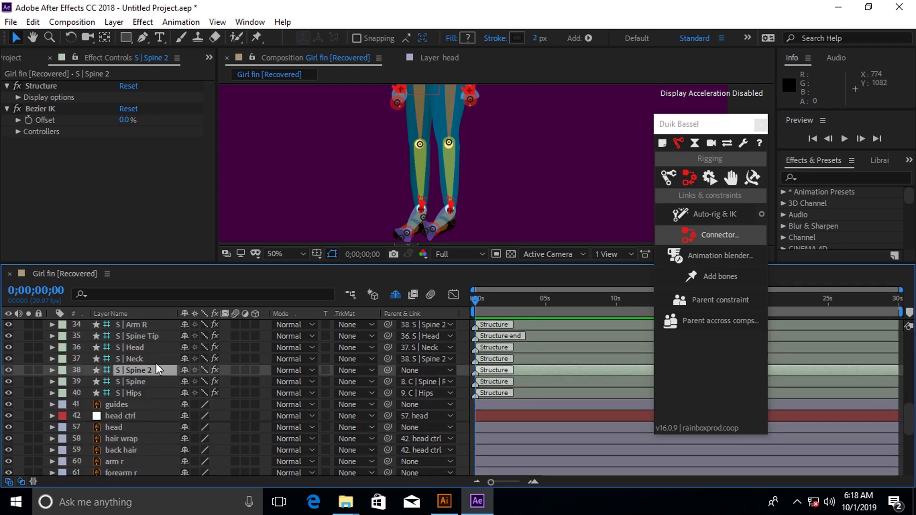
{"action": "scroll", "coordinate": [156, 363], "scroll_direction": "up", "scroll_amount": 2}
{"action": "left_click", "coordinate": [149, 375]}
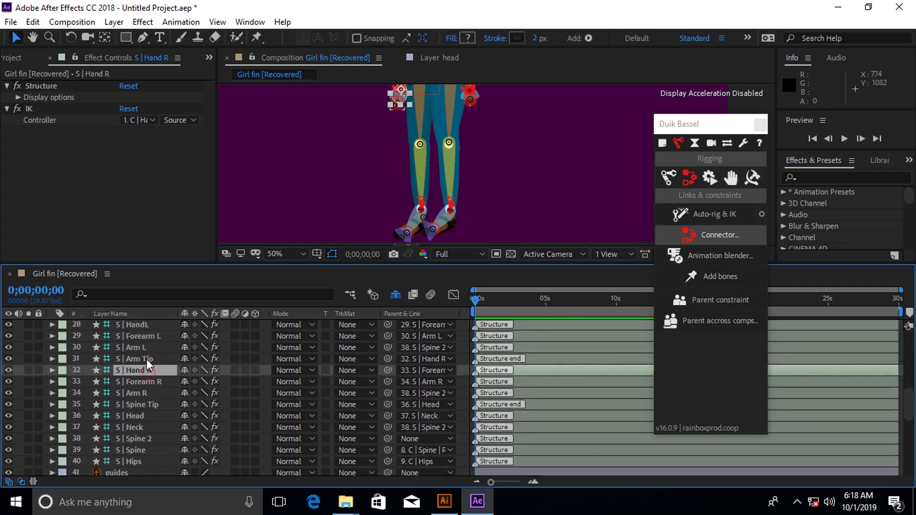
{"action": "left_click", "coordinate": [147, 340]}
{"action": "scroll", "coordinate": [168, 365], "scroll_direction": "up", "scroll_amount": 1}
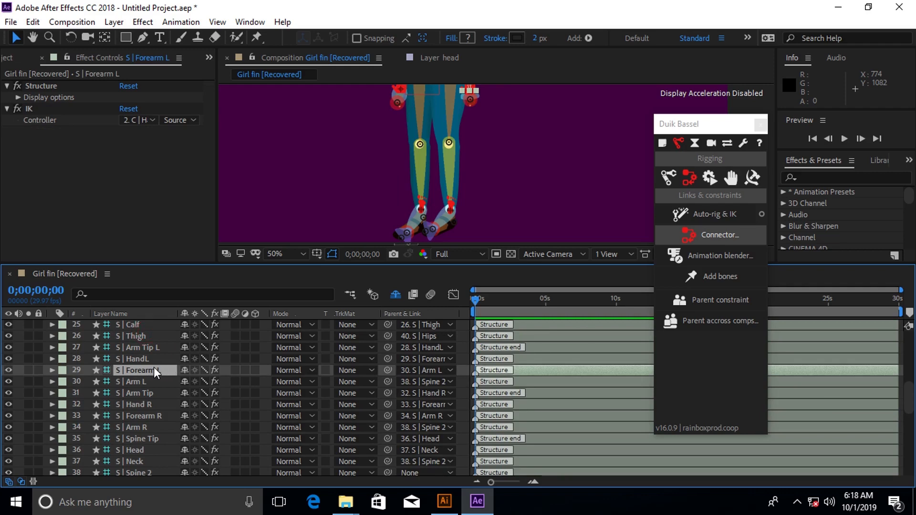
Step: Rename the S | Foot structure layer as S | Foot R
{"action": "scroll", "coordinate": [153, 370], "scroll_direction": "up", "scroll_amount": 1}
{"action": "left_click", "coordinate": [148, 345]}
{"action": "right_click", "coordinate": [147, 342]}
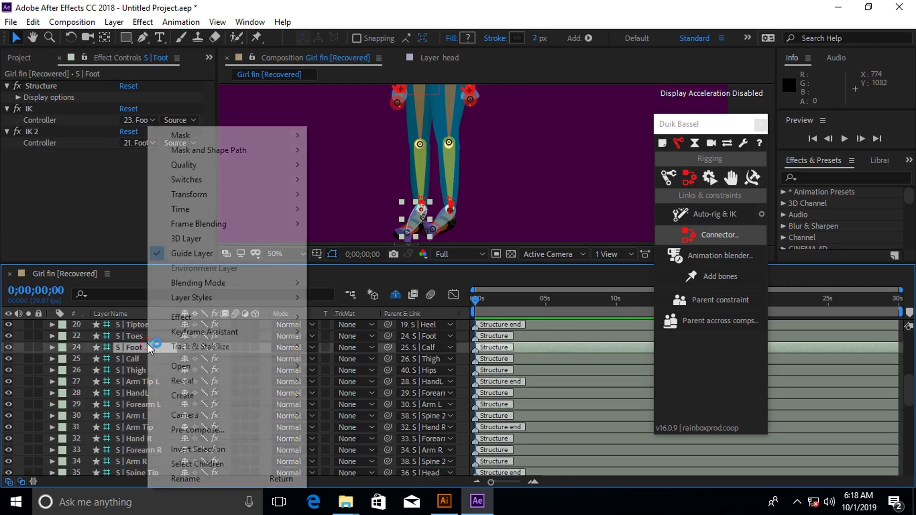
{"action": "left_click", "coordinate": [186, 479]}
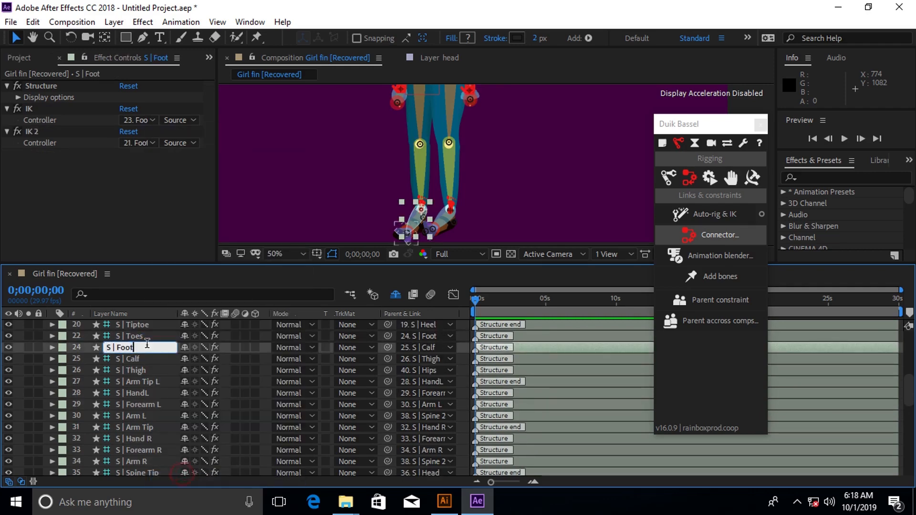
Step: Rename the S | Calf structure layer as S | Calf R
{"action": "left_click", "coordinate": [143, 359]}
{"action": "right_click", "coordinate": [143, 358]}
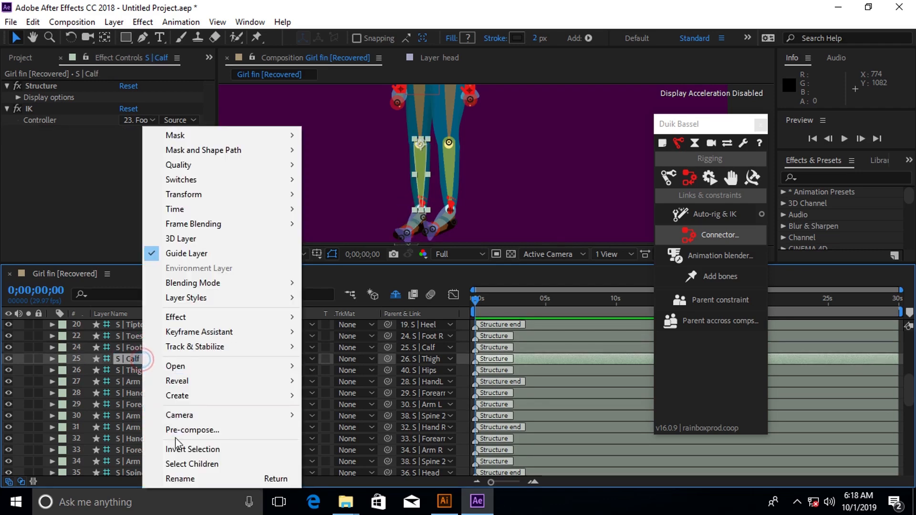
{"action": "left_click", "coordinate": [178, 479]}
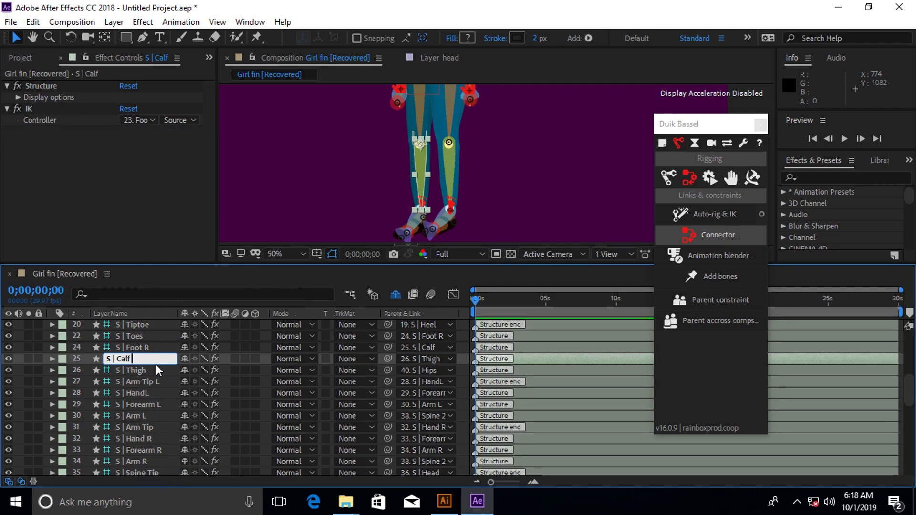
{"action": "type", "text": "R"}
{"action": "key", "text": "Return"}
Step: Rename the S | Thigh structure layer as S | Thigh R
{"action": "left_click", "coordinate": [145, 347]}
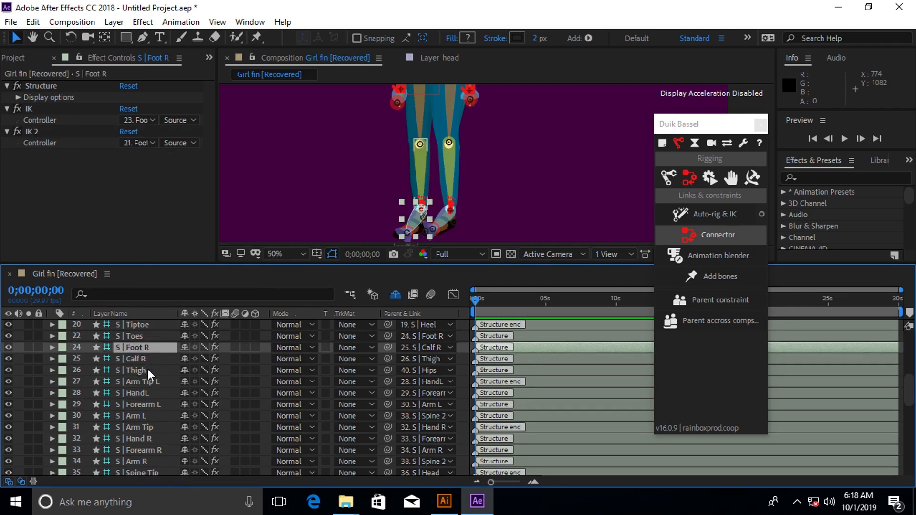
{"action": "left_click", "coordinate": [147, 370]}
{"action": "right_click", "coordinate": [147, 370]}
{"action": "left_click", "coordinate": [159, 366]}
{"action": "left_click", "coordinate": [142, 367]}
{"action": "type", "text": "R"}
{"action": "key", "text": "Return"}
{"action": "left_click", "coordinate": [151, 381]}
Step: Parent the foot r artwork layer to the S | Foot R structure
{"action": "scroll", "coordinate": [152, 363], "scroll_direction": "up", "scroll_amount": 4}
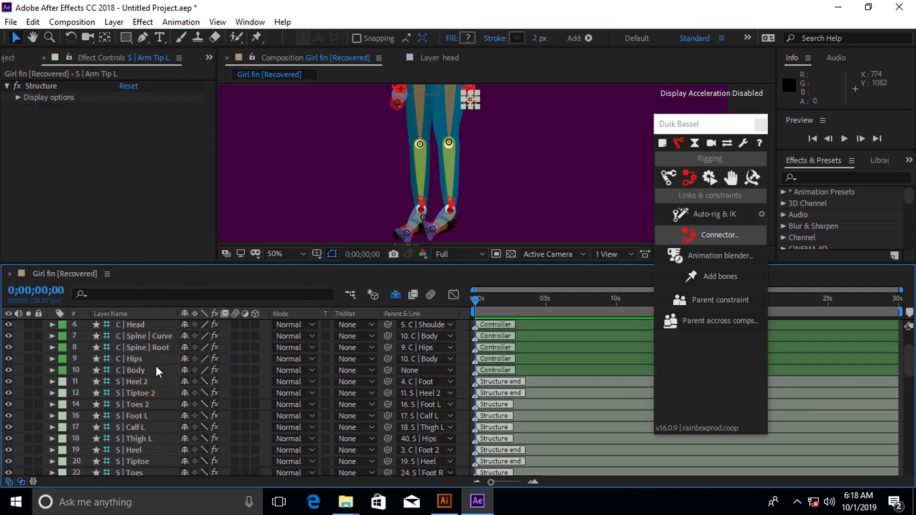
{"action": "scroll", "coordinate": [157, 370], "scroll_direction": "down", "scroll_amount": 3}
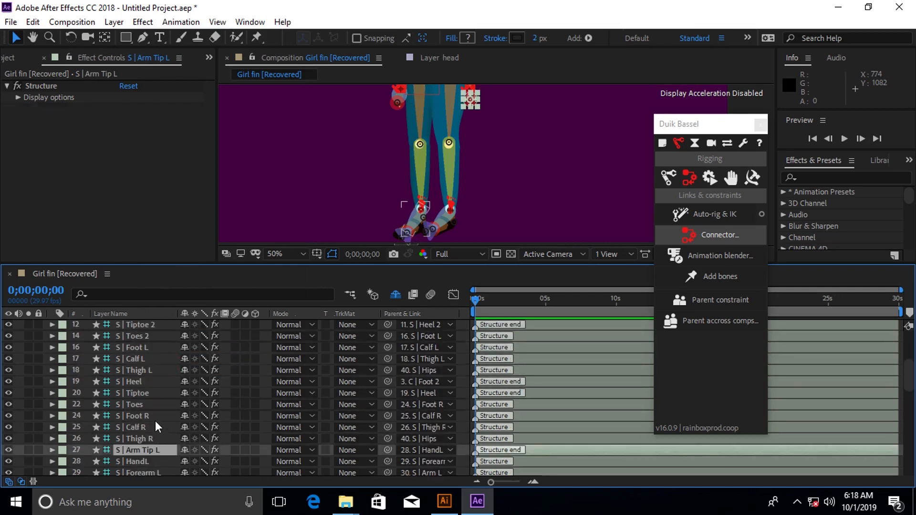
{"action": "scroll", "coordinate": [150, 407], "scroll_direction": "down", "scroll_amount": 4}
{"action": "scroll", "coordinate": [150, 406], "scroll_direction": "down", "scroll_amount": 15}
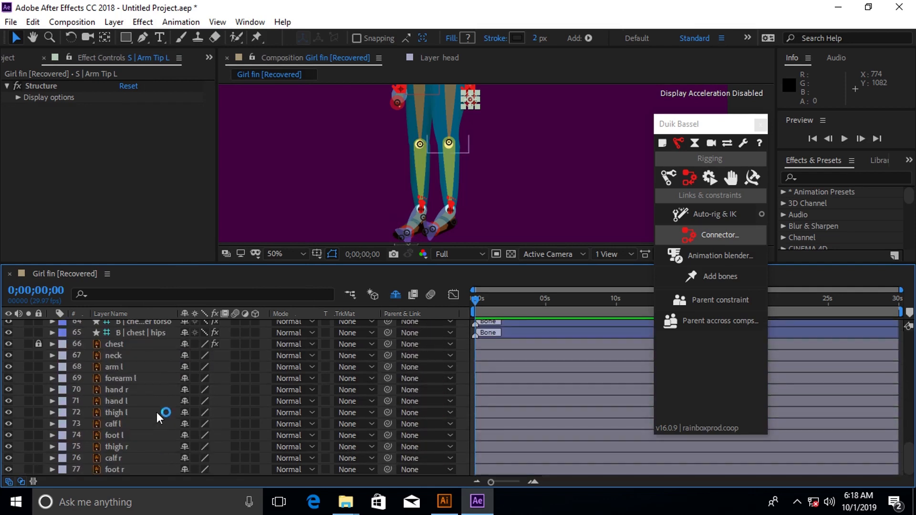
{"action": "left_click", "coordinate": [125, 472]}
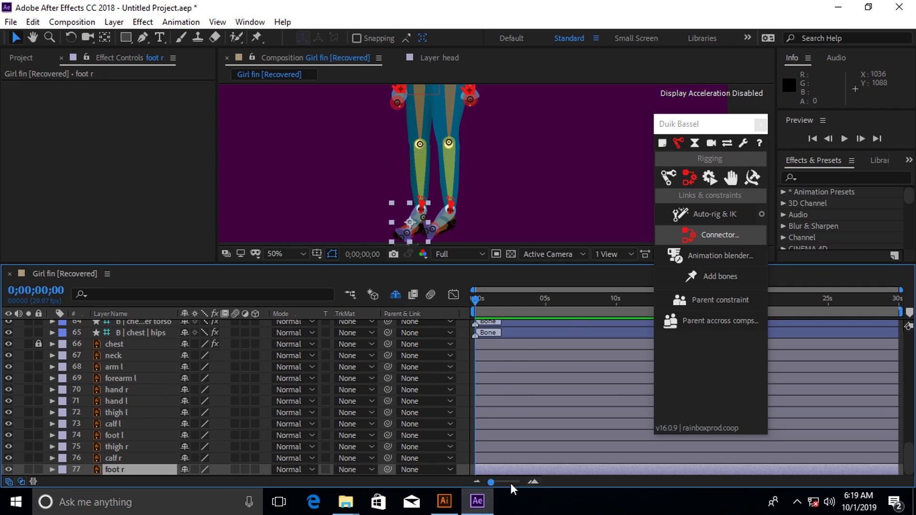
{"action": "left_click", "coordinate": [434, 469]}
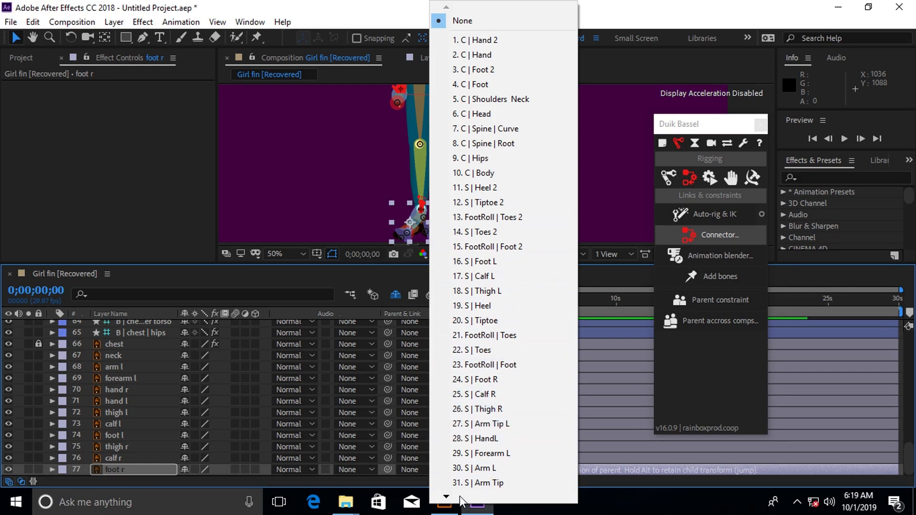
{"action": "left_click", "coordinate": [446, 498]}
{"action": "left_click", "coordinate": [446, 498]}
{"action": "left_click", "coordinate": [446, 498]}
{"action": "left_click", "coordinate": [447, 498]}
{"action": "left_click", "coordinate": [447, 498]}
{"action": "left_click", "coordinate": [447, 499]}
{"action": "left_click", "coordinate": [447, 498]}
{"action": "left_click", "coordinate": [447, 499]}
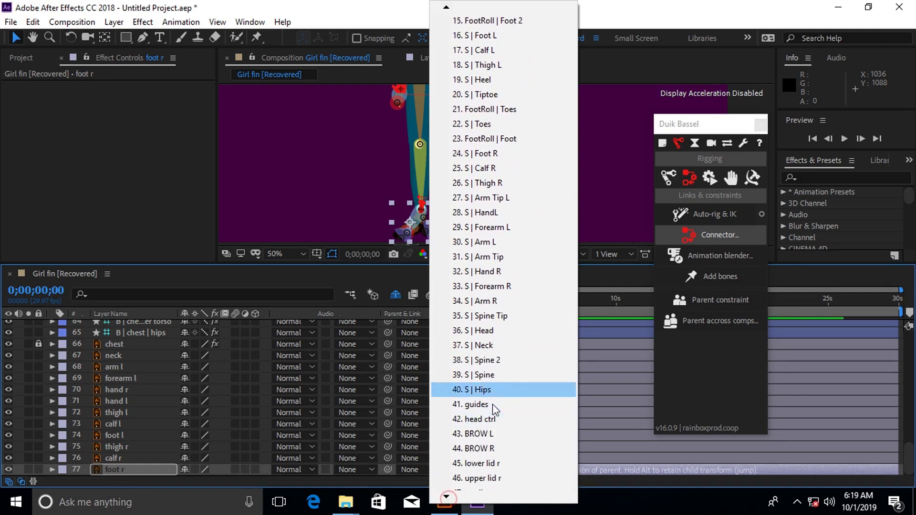
{"action": "left_click", "coordinate": [444, 9]}
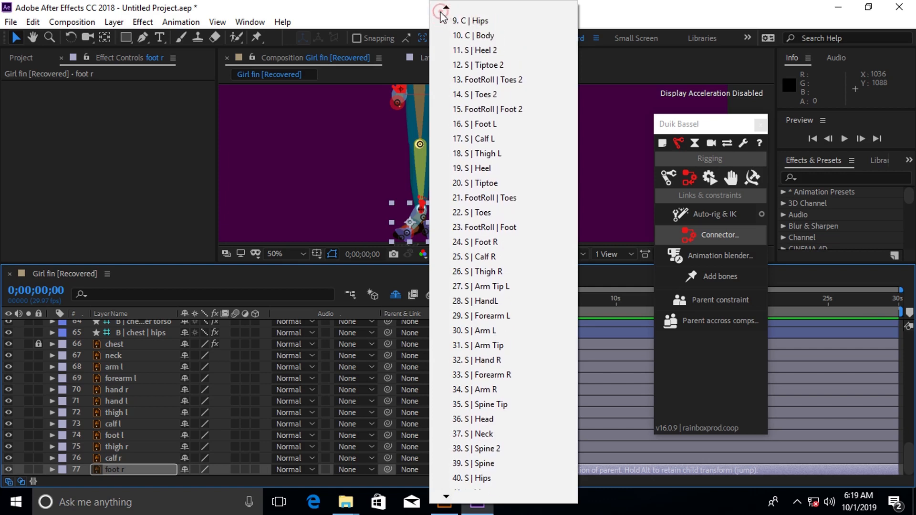
{"action": "left_click", "coordinate": [444, 9]}
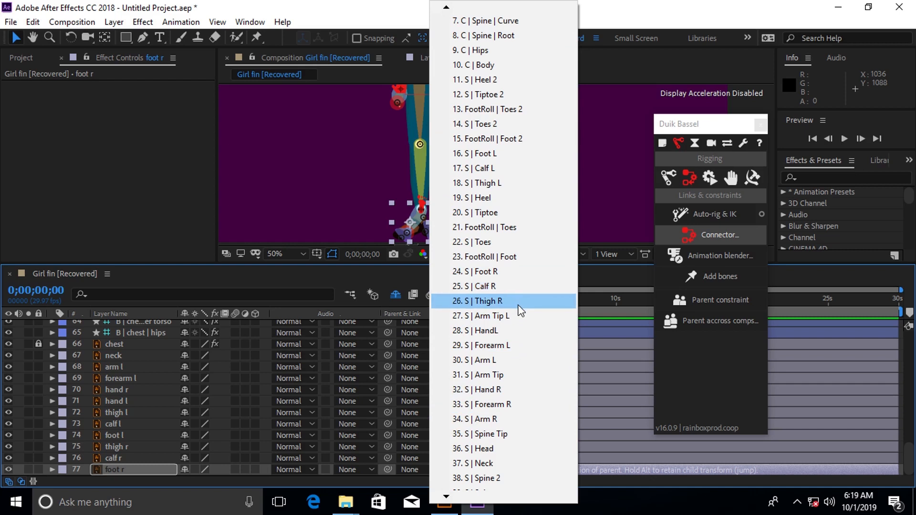
{"action": "left_click", "coordinate": [494, 271]}
{"action": "key", "text": "Caps_Lock"}
Step: Parent the calf r layer to S | Calf R and the thigh r layer to S | Thigh R
{"action": "left_click", "coordinate": [110, 458]}
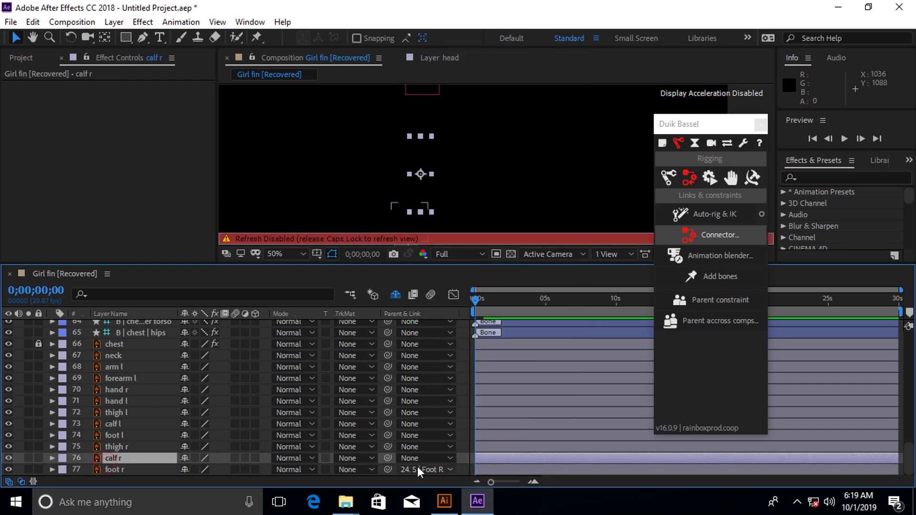
{"action": "key", "text": "Caps_Lock"}
{"action": "left_click", "coordinate": [435, 458]}
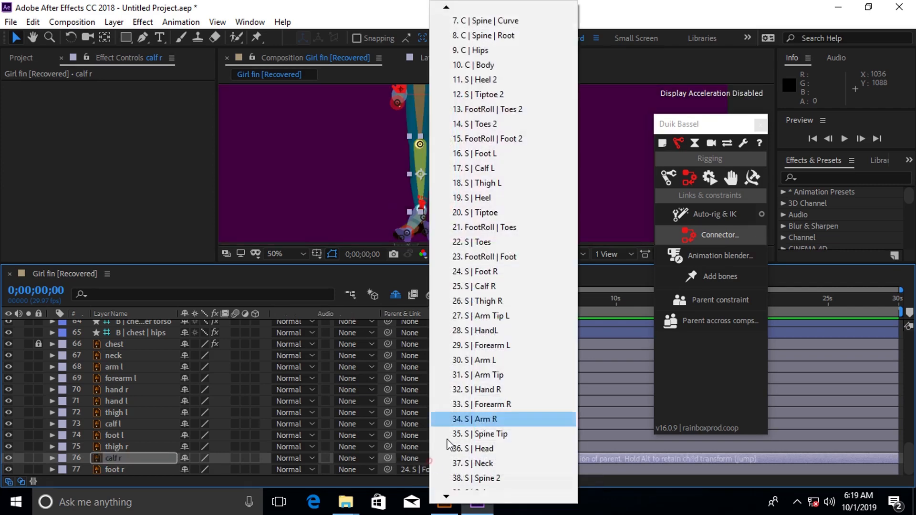
{"action": "left_click", "coordinate": [506, 287]}
{"action": "left_click", "coordinate": [173, 447]}
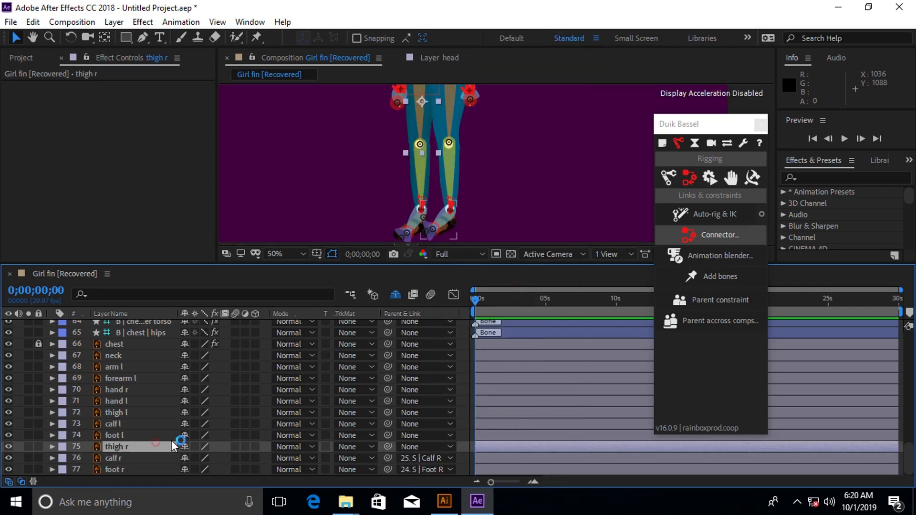
{"action": "left_click", "coordinate": [433, 446]}
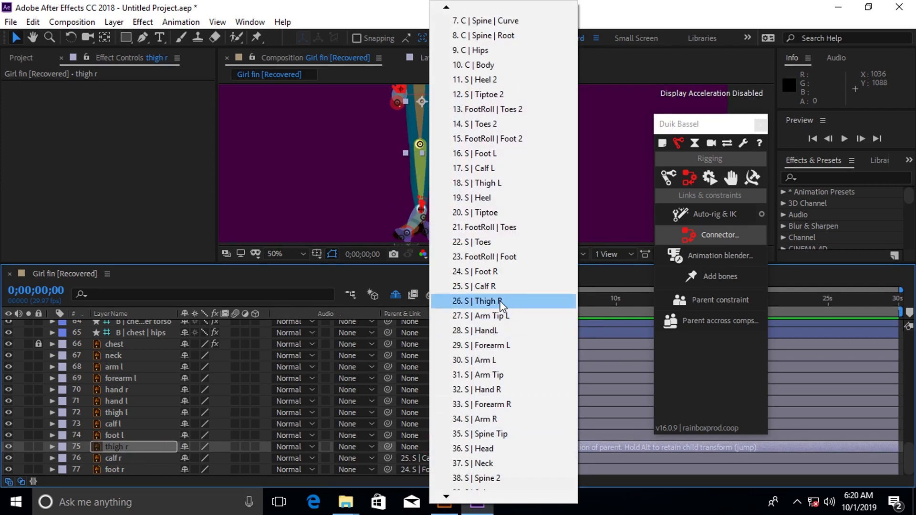
{"action": "left_click", "coordinate": [510, 298]}
Step: Parent the foot l layer to S | Foot L and the calf l layer to S | Calf L
{"action": "left_click", "coordinate": [131, 436]}
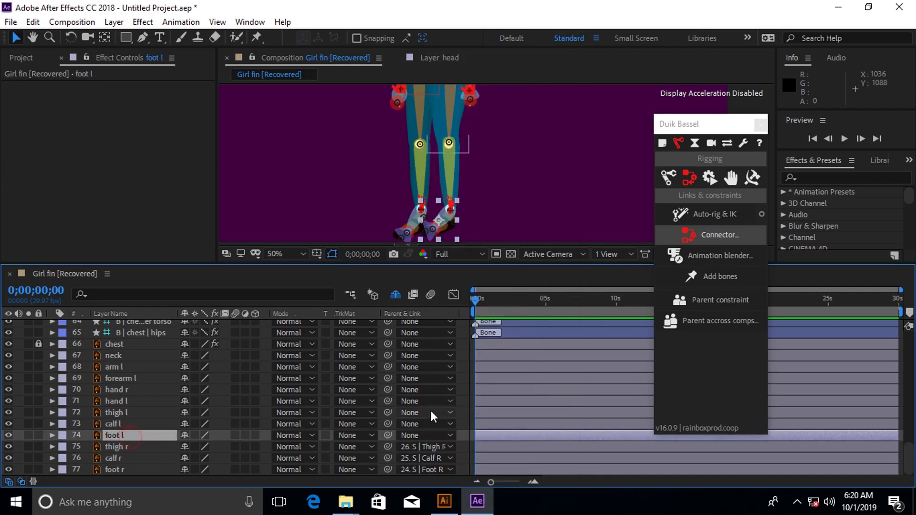
{"action": "left_click", "coordinate": [420, 432]}
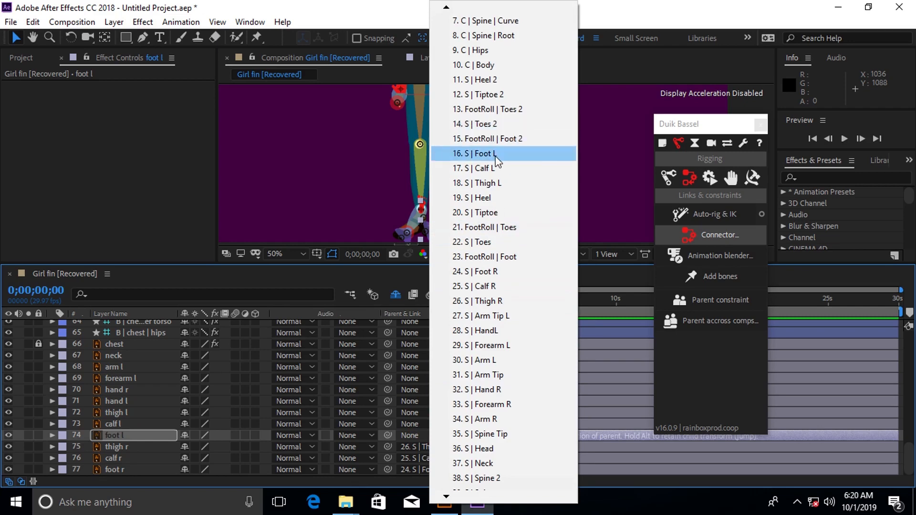
{"action": "left_click", "coordinate": [474, 153]}
{"action": "left_click", "coordinate": [113, 424]}
{"action": "left_click", "coordinate": [419, 423]}
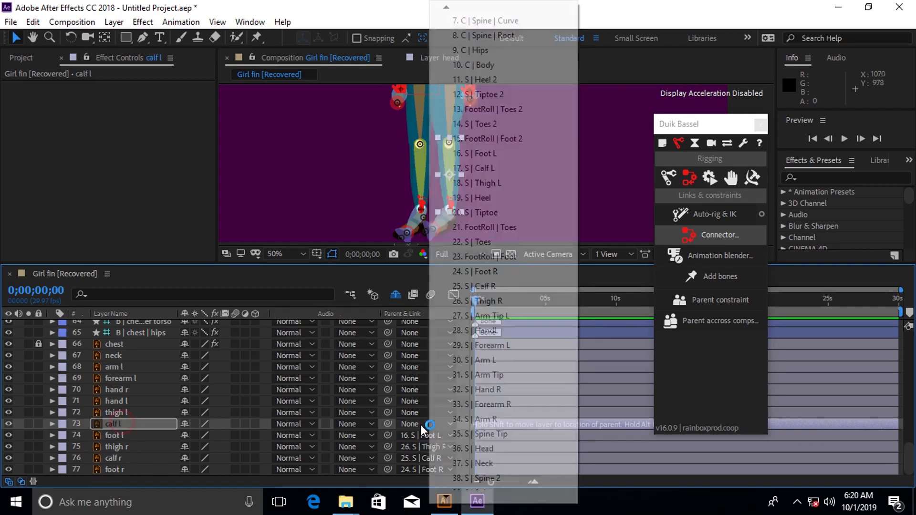
{"action": "left_click", "coordinate": [526, 167]}
Step: Parent the thigh l artwork layer to the S | Thigh L structure
{"action": "left_click", "coordinate": [136, 413]}
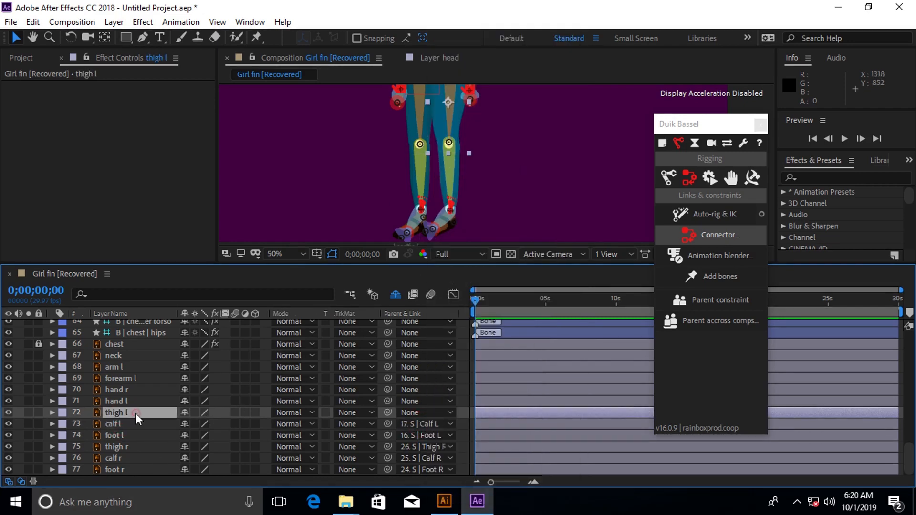
{"action": "left_click", "coordinate": [403, 413]}
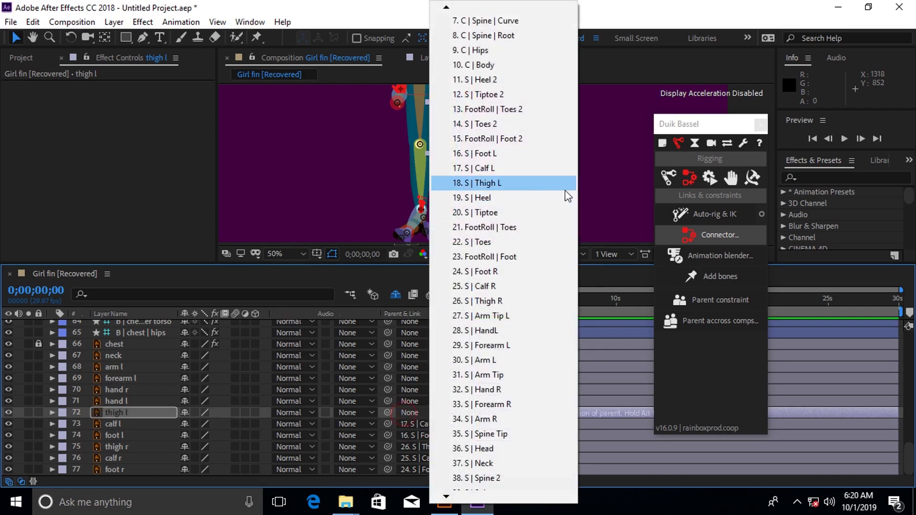
{"action": "left_click", "coordinate": [527, 185]}
Step: Parent the hand l layer to S | HandL and the hand r layer to S | Hand R
{"action": "left_click", "coordinate": [129, 403]}
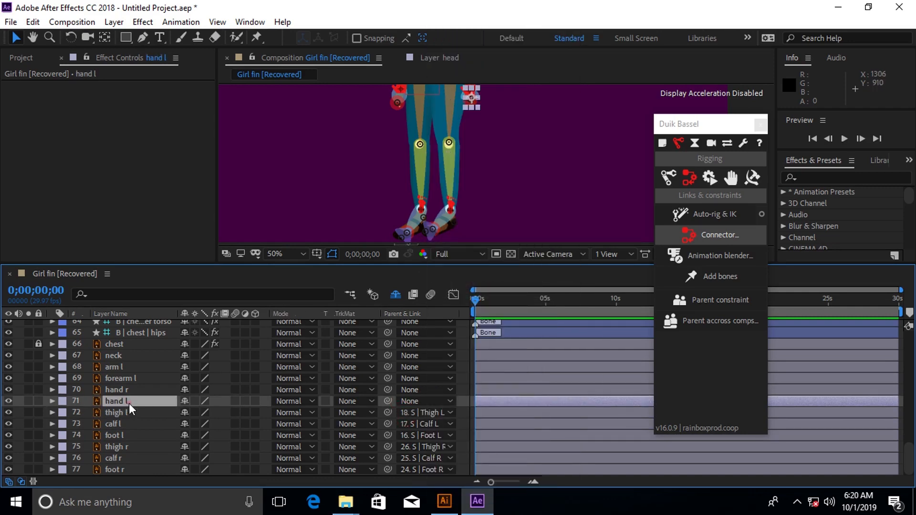
{"action": "left_click", "coordinate": [413, 401]}
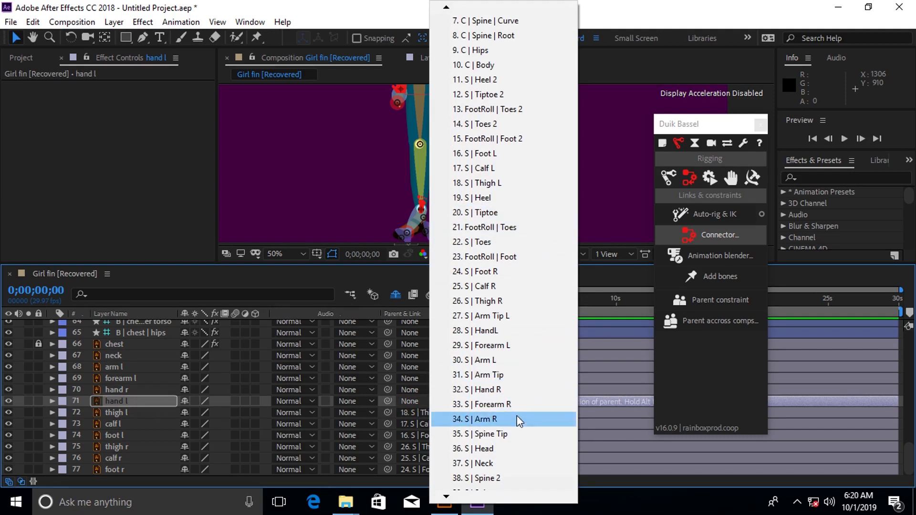
{"action": "mouse_move", "coordinate": [447, 8]}
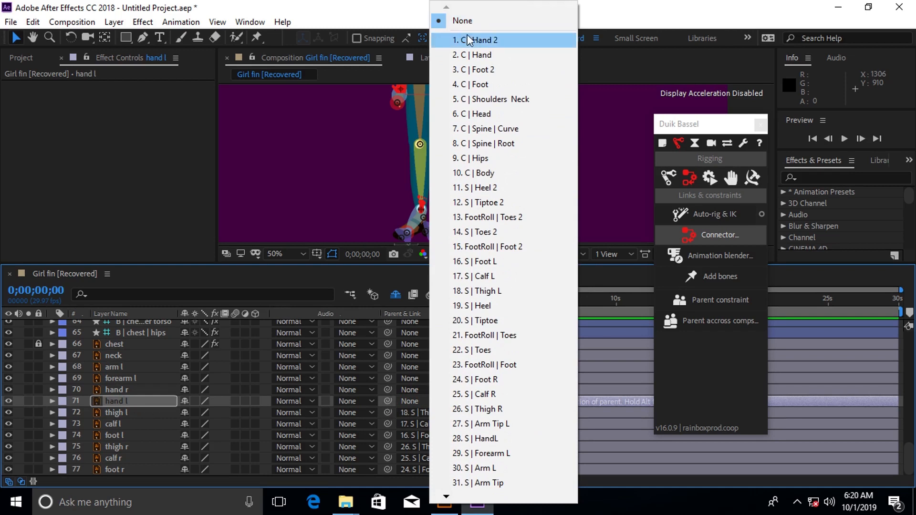
{"action": "left_click", "coordinate": [504, 87]}
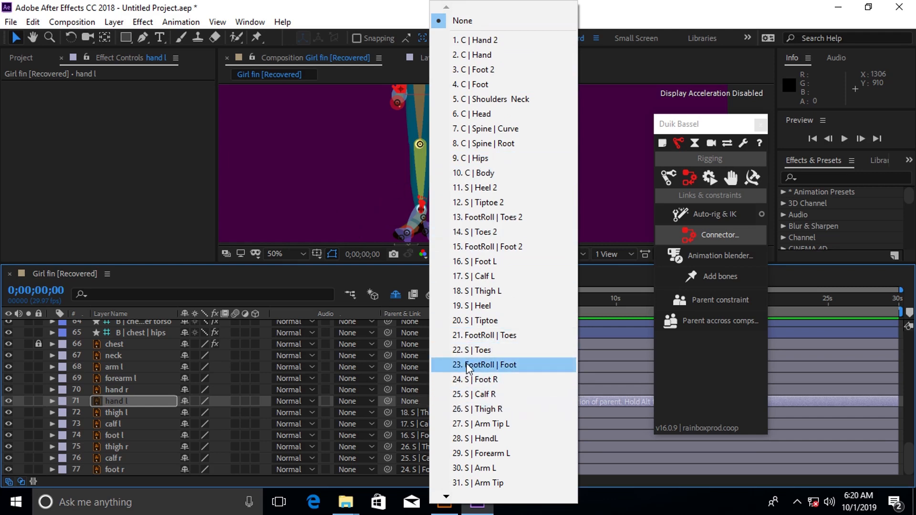
{"action": "left_click", "coordinate": [444, 498]}
{"action": "left_click", "coordinate": [447, 497]}
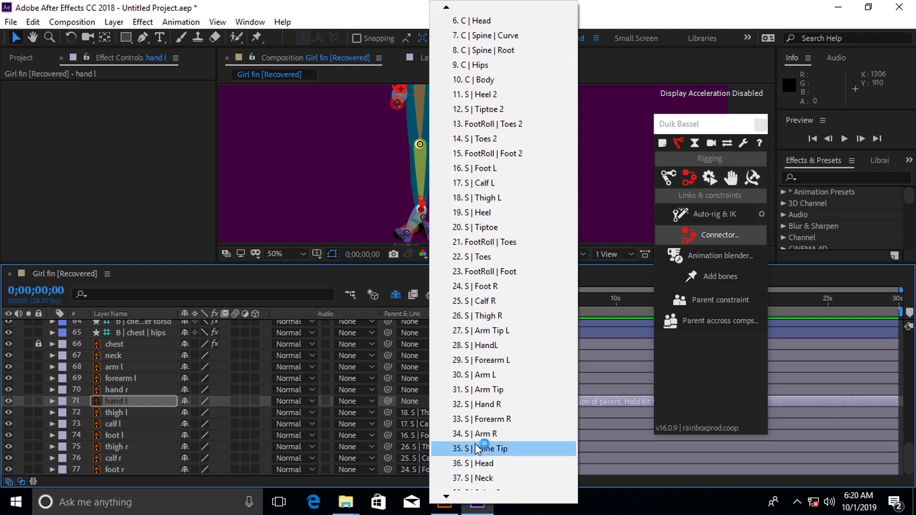
{"action": "left_click", "coordinate": [479, 346]}
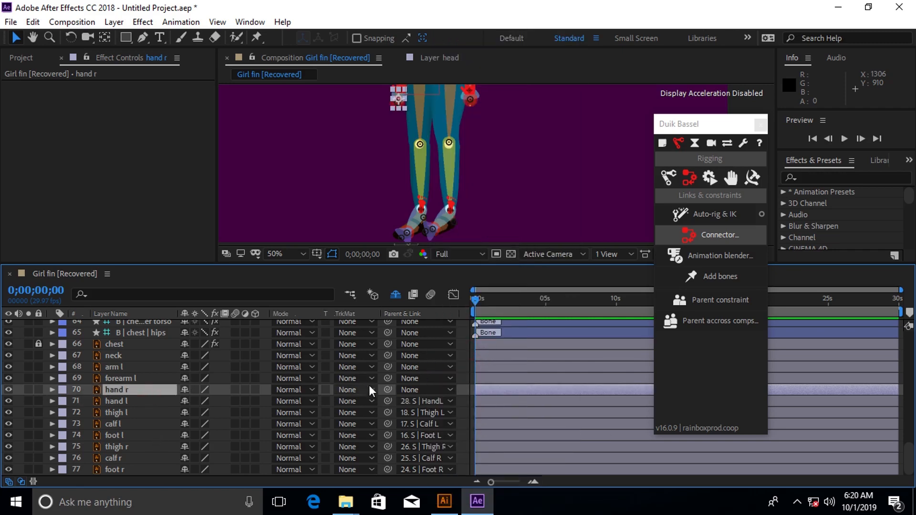
{"action": "left_click", "coordinate": [427, 390]}
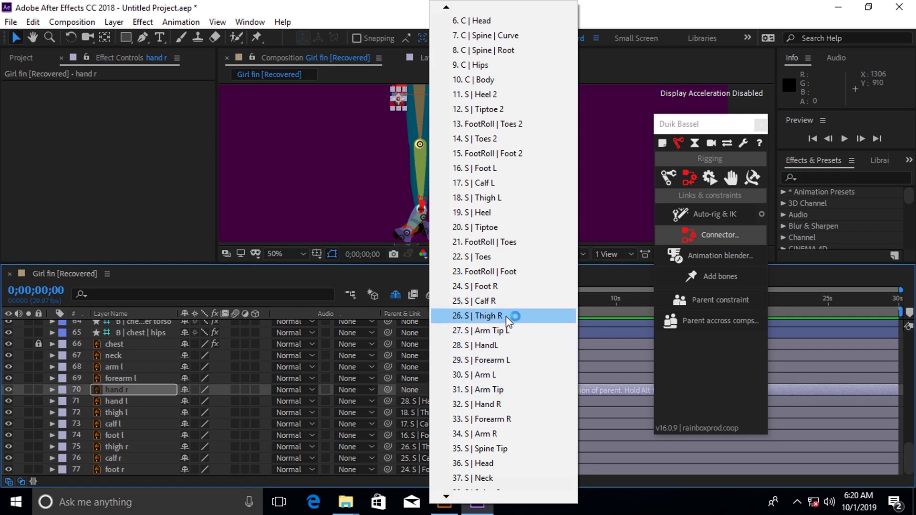
{"action": "left_click", "coordinate": [496, 404]}
Step: Parent the forearm l layer to S | Forearm R and the arm l layer to S | Arm L
{"action": "left_click", "coordinate": [153, 381]}
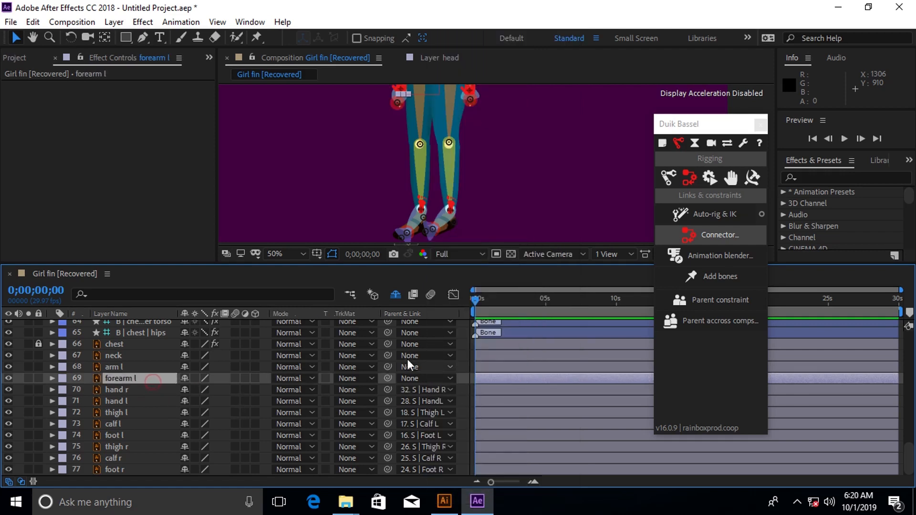
{"action": "left_click", "coordinate": [411, 378]}
{"action": "left_click", "coordinate": [522, 420]}
{"action": "left_click", "coordinate": [157, 367]}
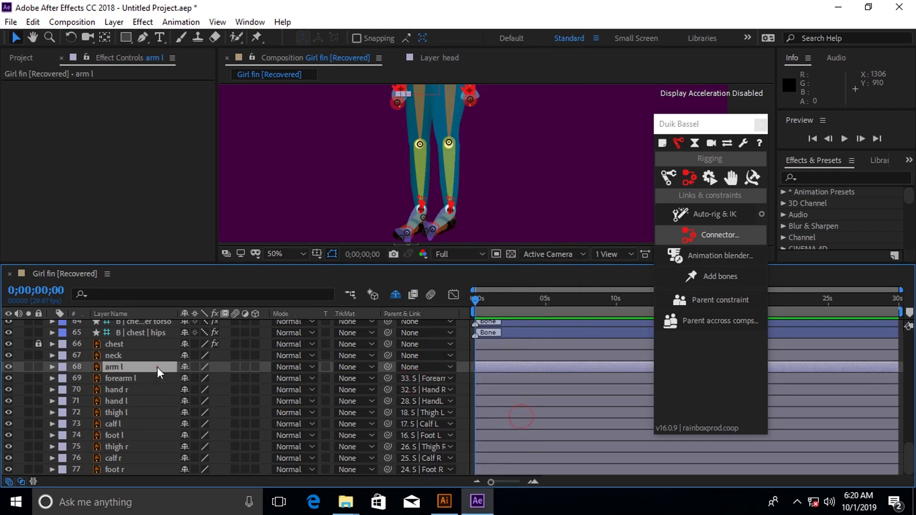
{"action": "left_click", "coordinate": [411, 367]}
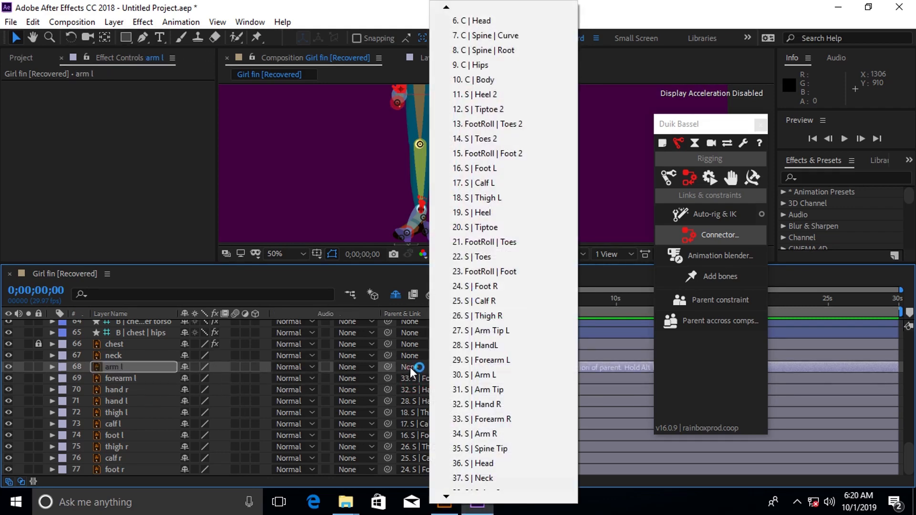
{"action": "left_click", "coordinate": [505, 374]}
Step: Parent the neck artwork layer to the S | Neck structure
{"action": "left_click", "coordinate": [131, 356]}
{"action": "left_click", "coordinate": [432, 354]}
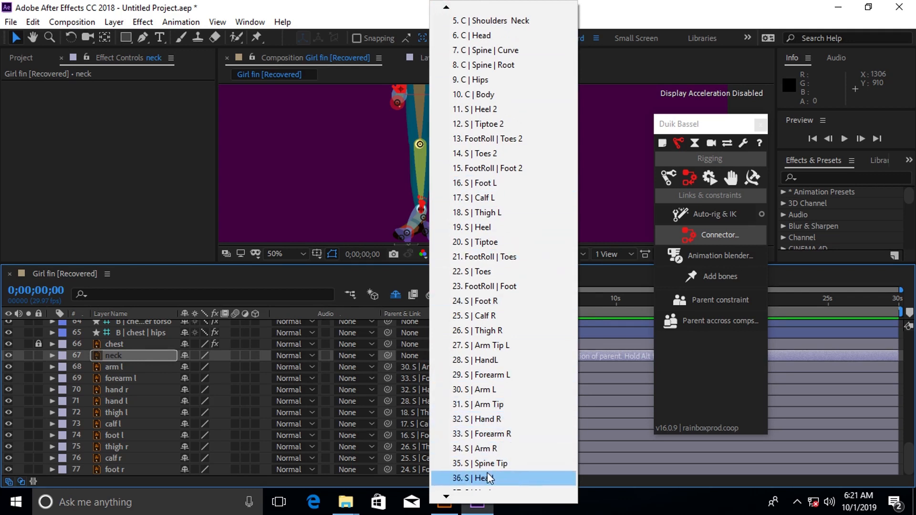
{"action": "left_click", "coordinate": [446, 496]}
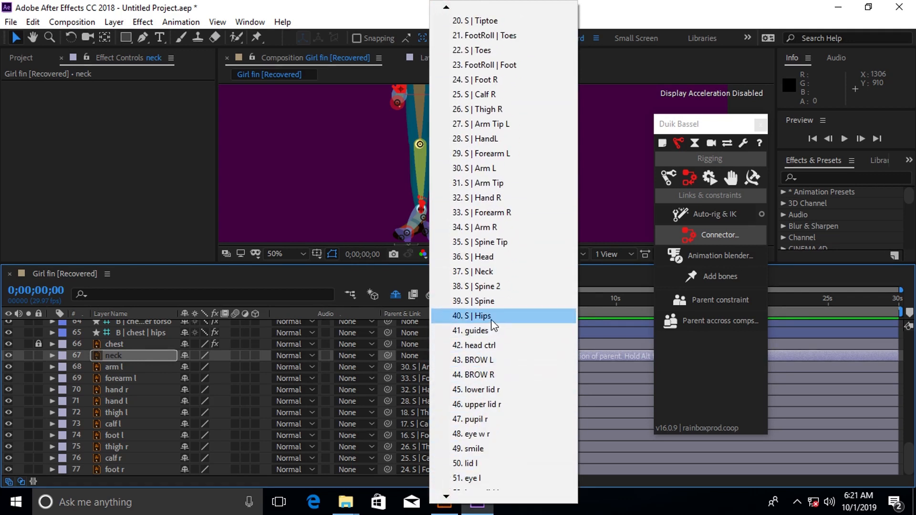
{"action": "left_click", "coordinate": [489, 272]}
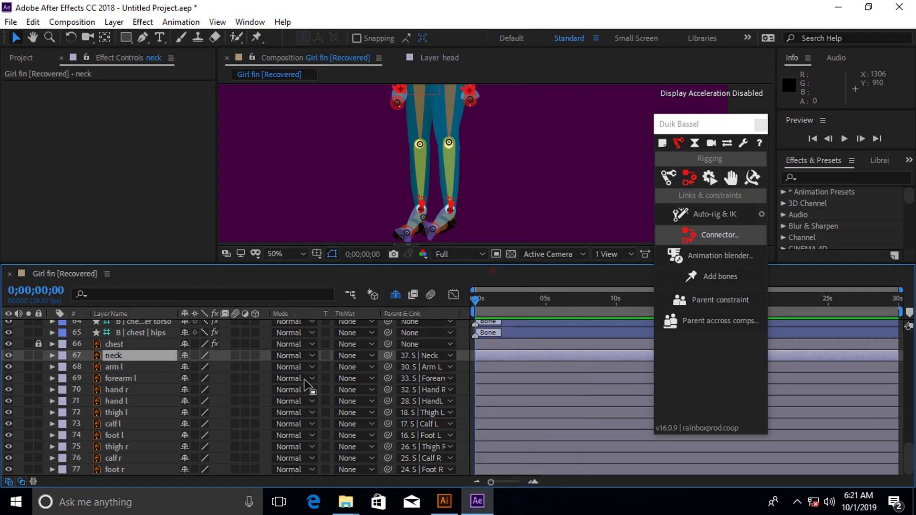
Step: Unlock the chest artwork layer and parent it to the S | Spine 2 structure
{"action": "left_click", "coordinate": [39, 343]}
{"action": "left_click", "coordinate": [120, 343]}
{"action": "left_click", "coordinate": [411, 344]}
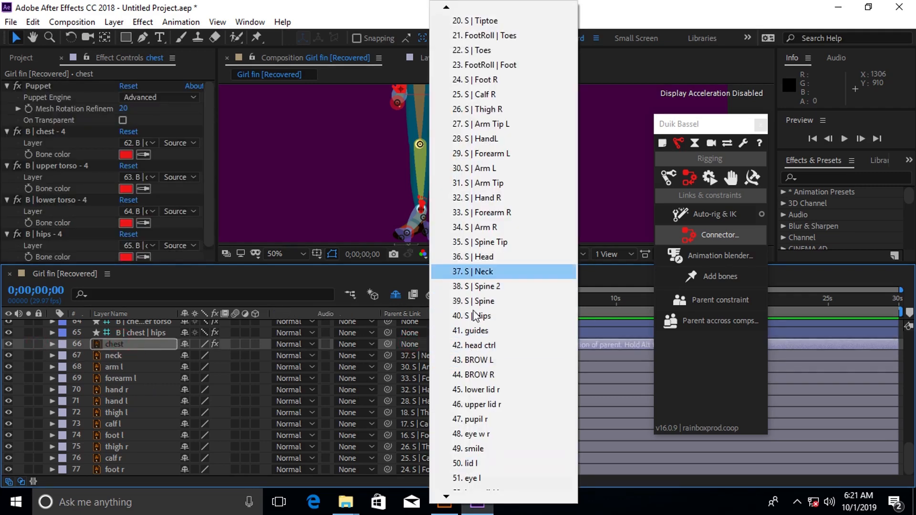
{"action": "left_click", "coordinate": [504, 285]}
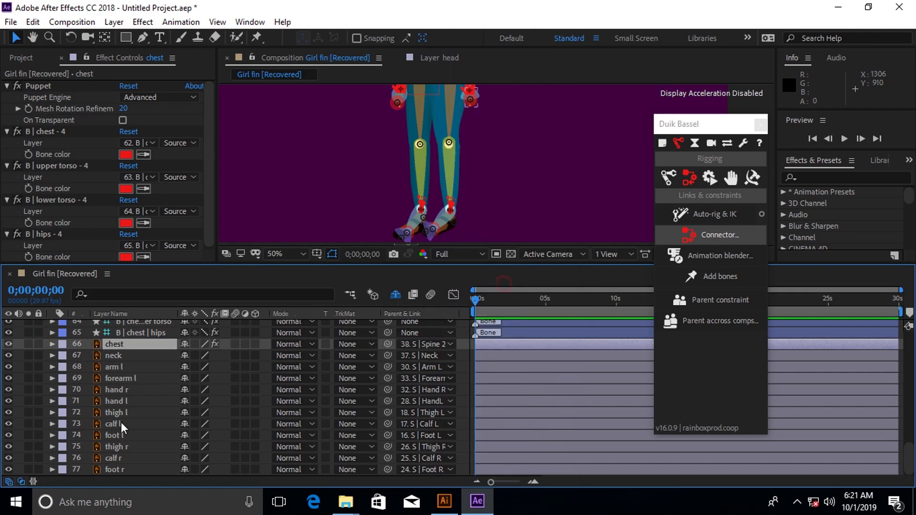
Step: Parent the B | chest | hips bone layer to the S | Hips structure
{"action": "scroll", "coordinate": [121, 422], "scroll_direction": "up", "scroll_amount": 1}
{"action": "left_click", "coordinate": [144, 365]}
{"action": "left_click", "coordinate": [421, 367]}
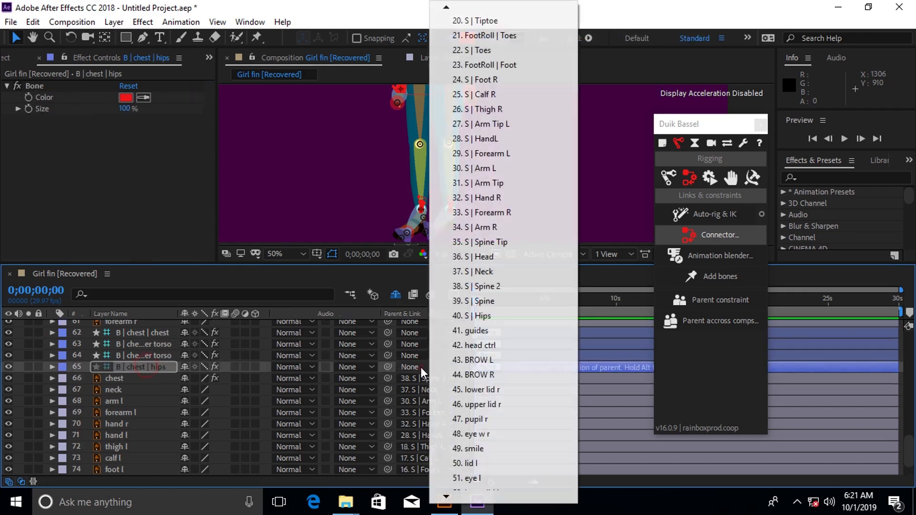
{"action": "left_click", "coordinate": [493, 316]}
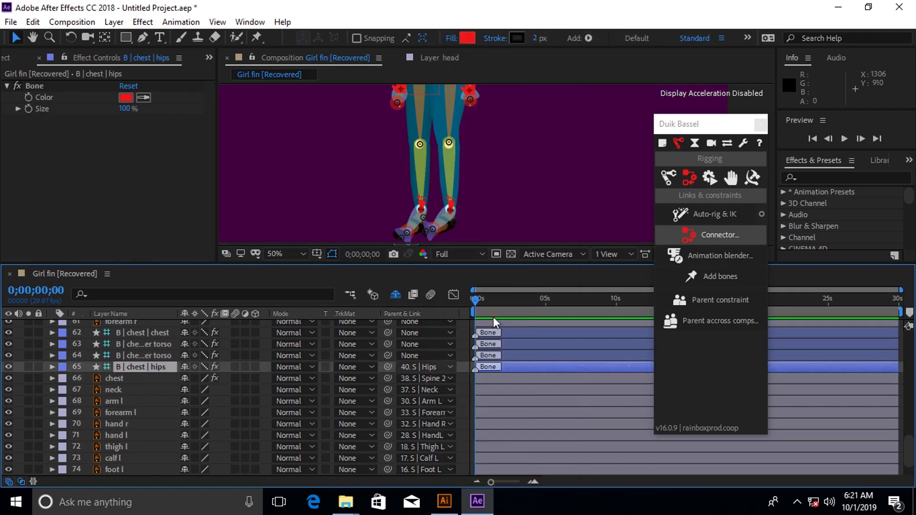
Step: Parent the B | chest | lower torso bone to S | Spine and the B | chest | upper torso bone to S | Spine 2
{"action": "left_click", "coordinate": [145, 354]}
{"action": "scroll", "coordinate": [168, 374], "scroll_direction": "up", "scroll_amount": 1}
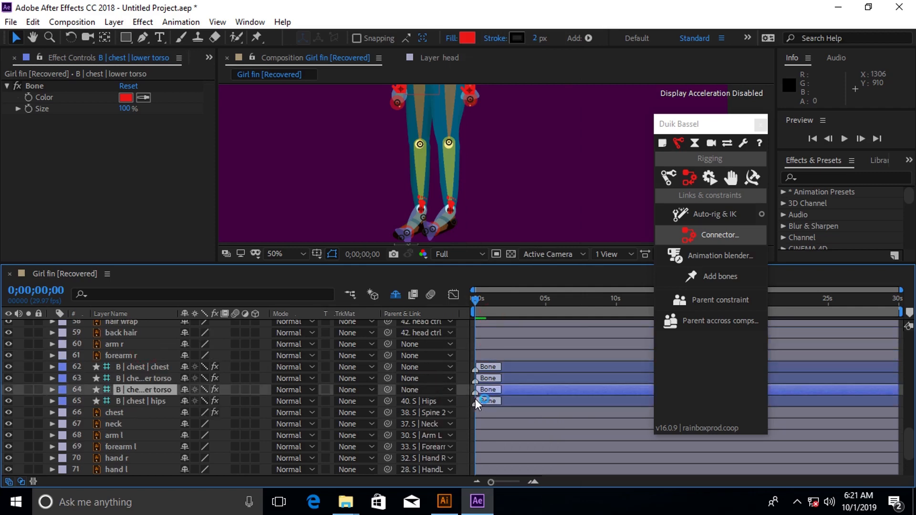
{"action": "left_click", "coordinate": [432, 389]}
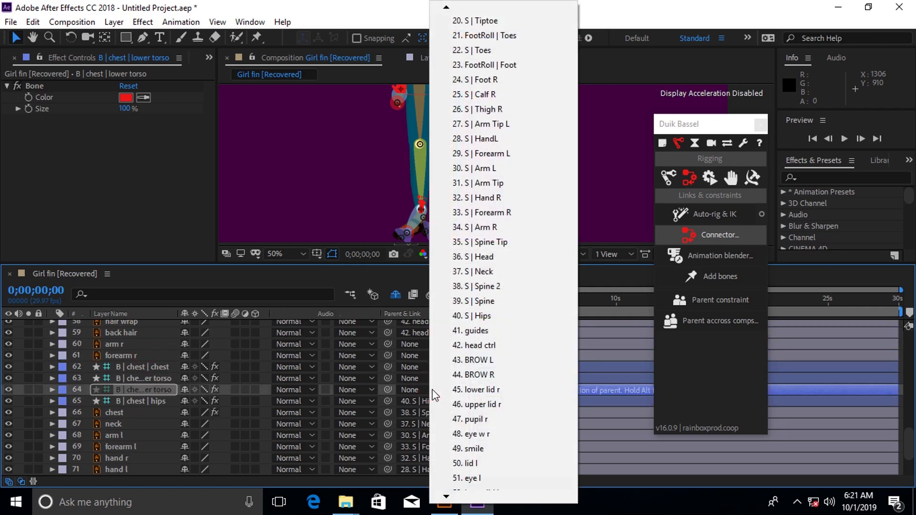
{"action": "left_click", "coordinate": [490, 307]}
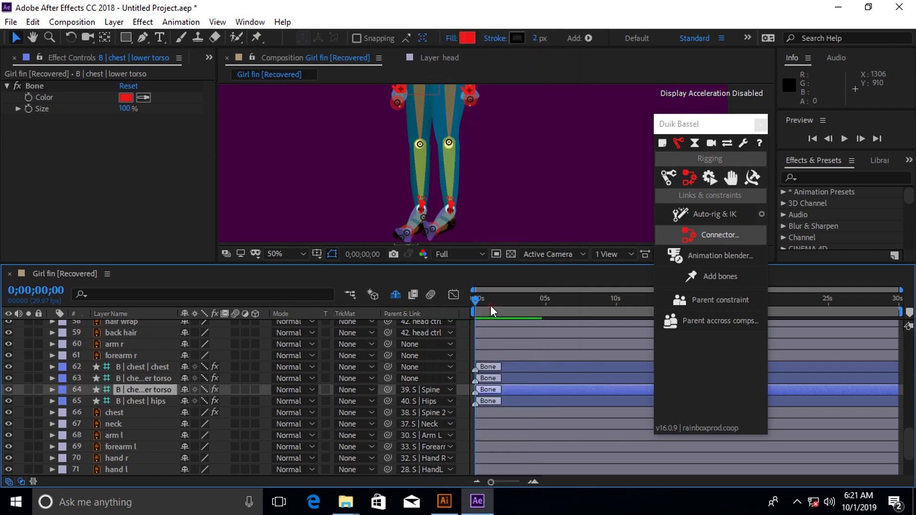
{"action": "left_click", "coordinate": [164, 379]}
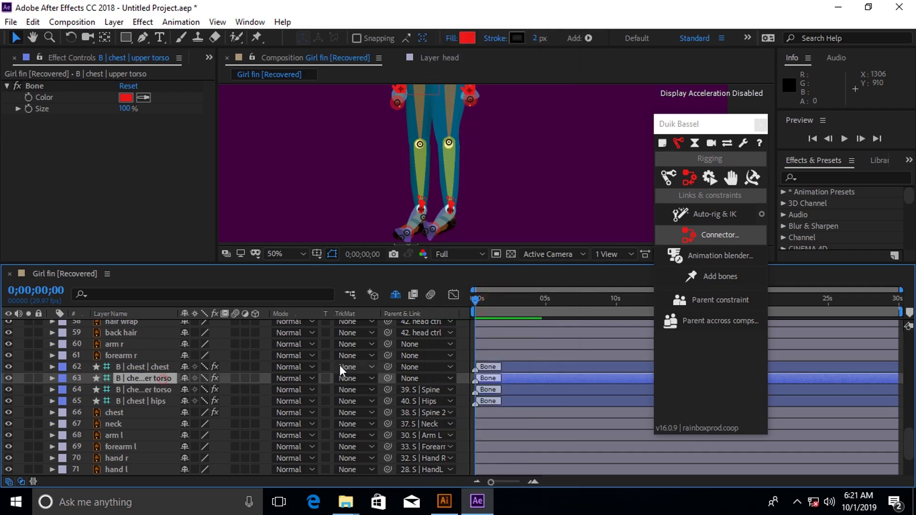
{"action": "left_click", "coordinate": [417, 378]}
{"action": "left_click", "coordinate": [523, 296]}
Step: Parent the B | chest | chest bone layer to the S | Neck structure
{"action": "left_click", "coordinate": [163, 366]}
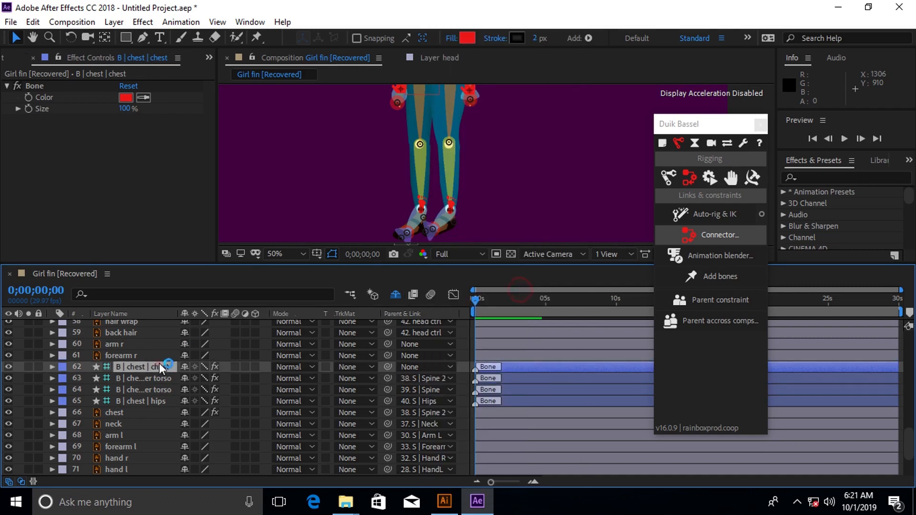
{"action": "left_click", "coordinate": [425, 367]}
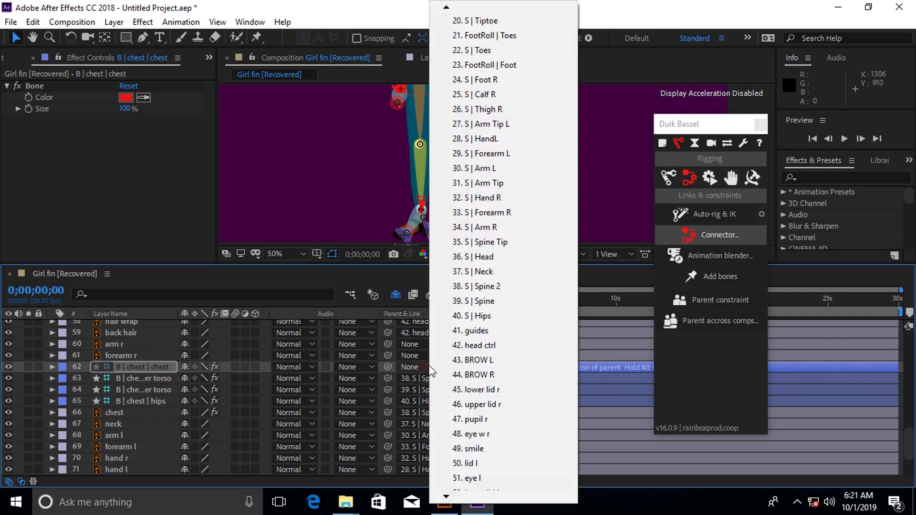
{"action": "left_click", "coordinate": [491, 272]}
Step: Parent the head artwork layer to the S | Head structure
{"action": "scroll", "coordinate": [170, 386], "scroll_direction": "up", "scroll_amount": 3}
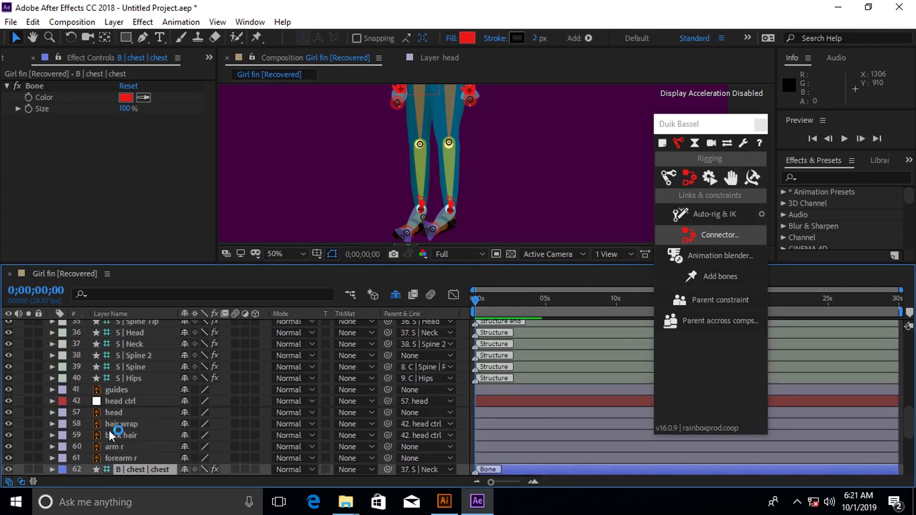
{"action": "left_click", "coordinate": [137, 412]}
{"action": "left_click", "coordinate": [417, 411]}
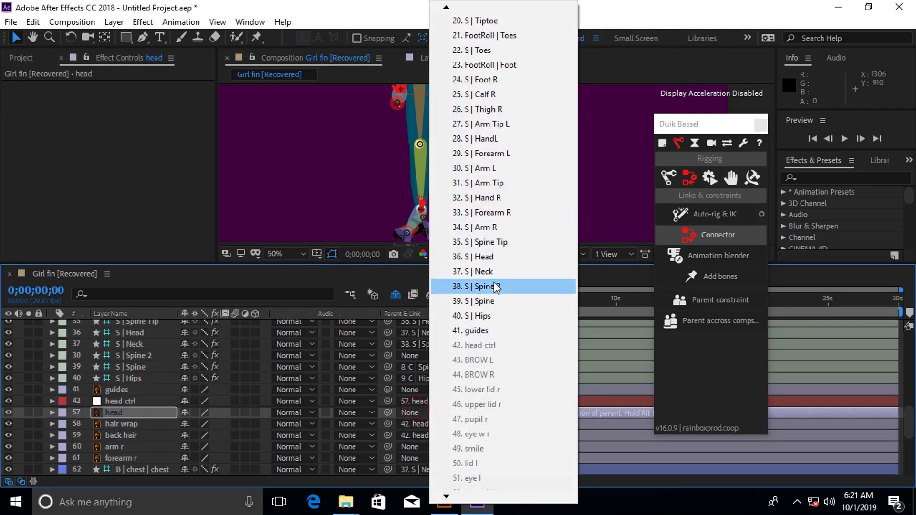
{"action": "left_click", "coordinate": [486, 257]}
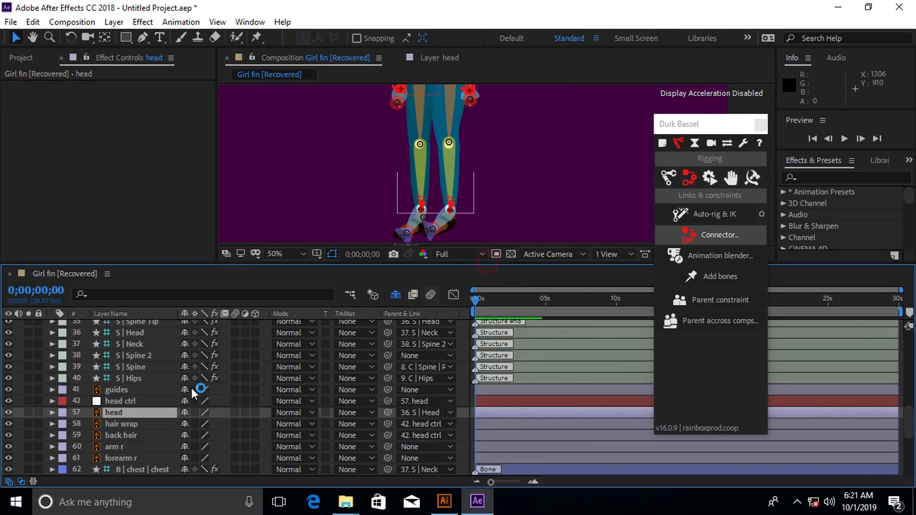
Step: Turn off the visibility of the guides layer and make it shy so it leaves the layer list
{"action": "left_click", "coordinate": [133, 390]}
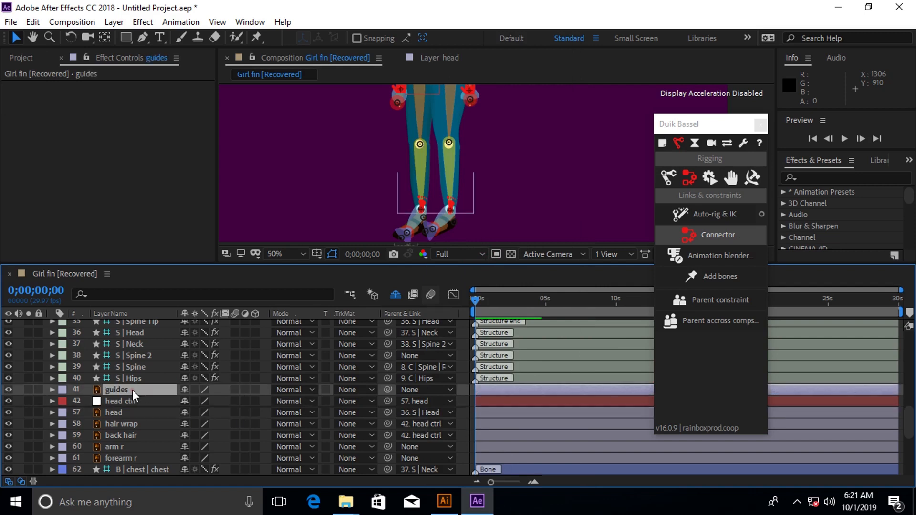
{"action": "left_click", "coordinate": [8, 390]}
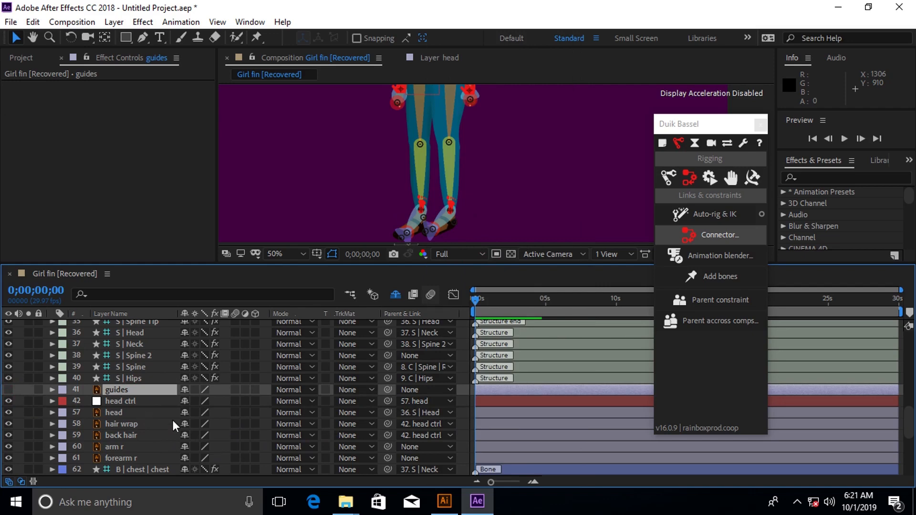
{"action": "left_click", "coordinate": [186, 390]}
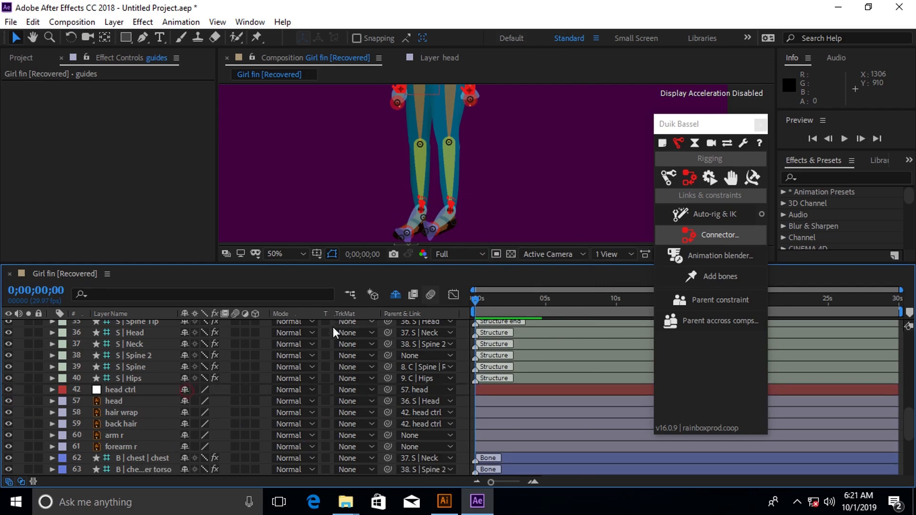
Step: Parent the arm r layer to S | Arm R and the forearm r layer to S | Forearm R
{"action": "left_click", "coordinate": [122, 436]}
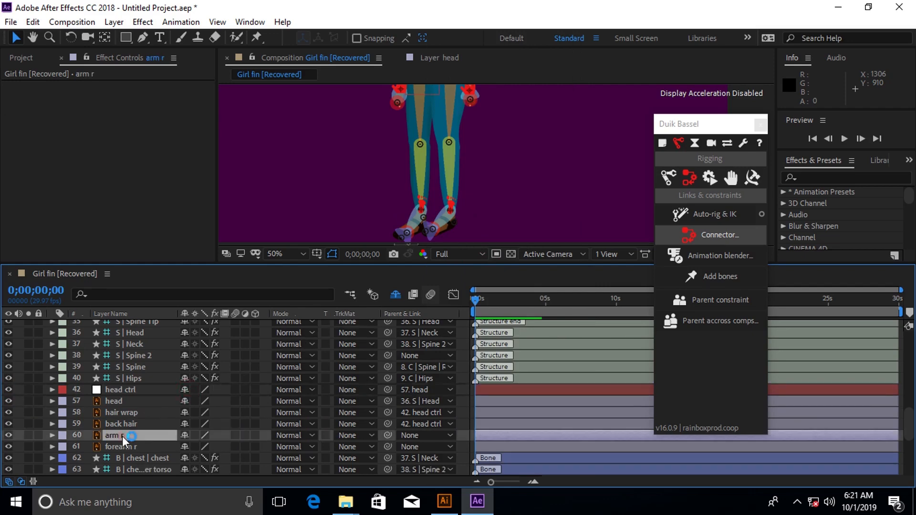
{"action": "left_click", "coordinate": [422, 436]}
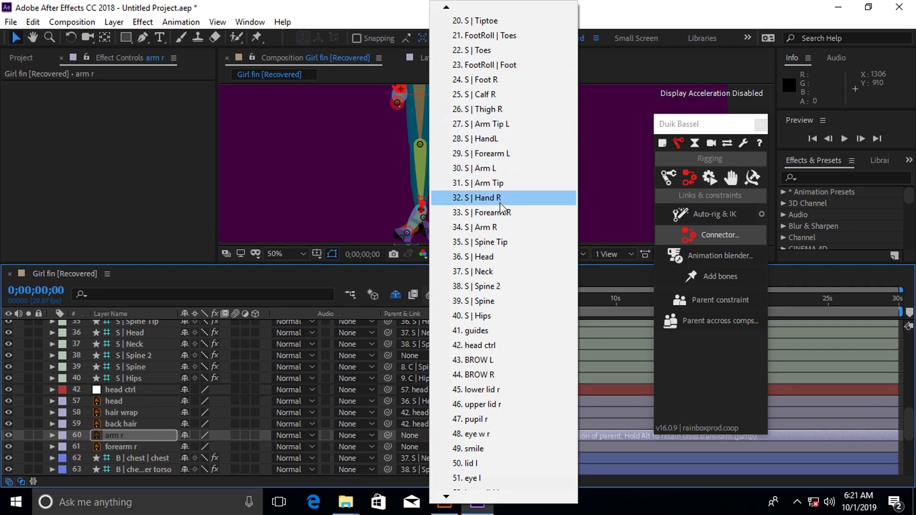
{"action": "left_click", "coordinate": [513, 227]}
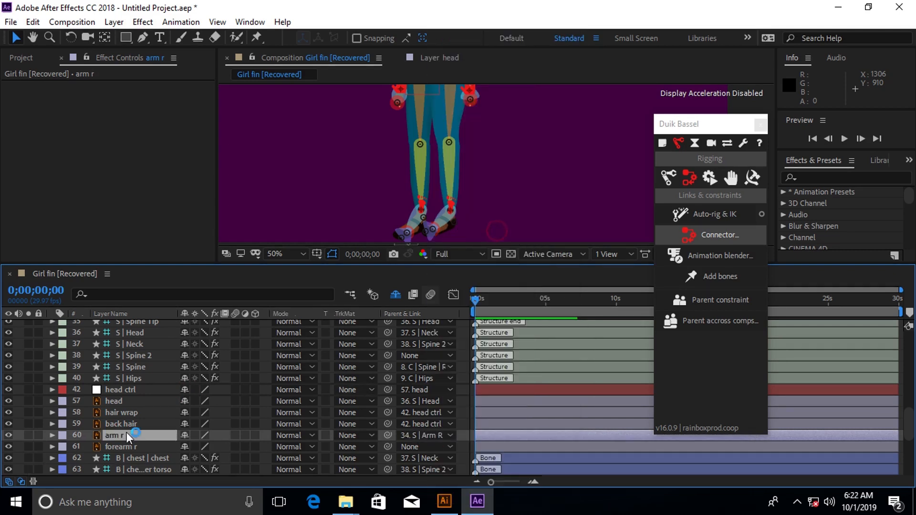
{"action": "left_click", "coordinate": [126, 446]}
{"action": "left_click", "coordinate": [418, 448]}
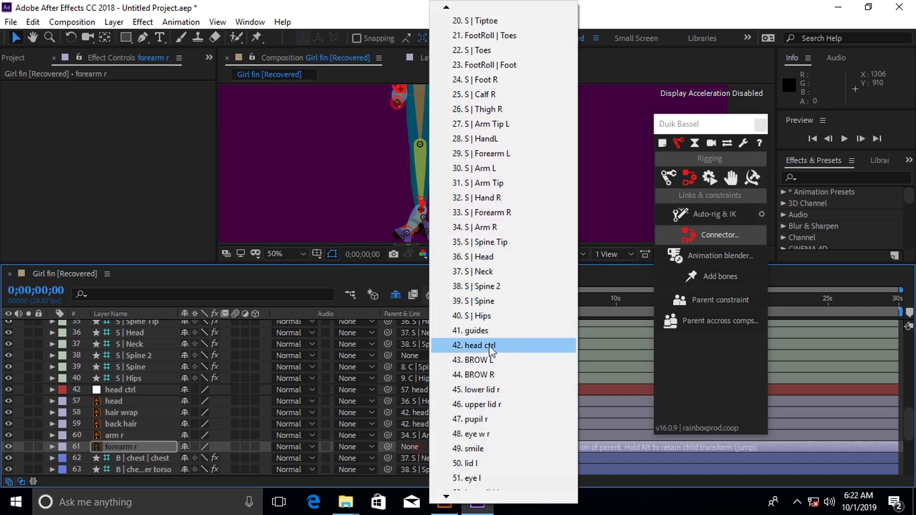
{"action": "left_click", "coordinate": [505, 214]}
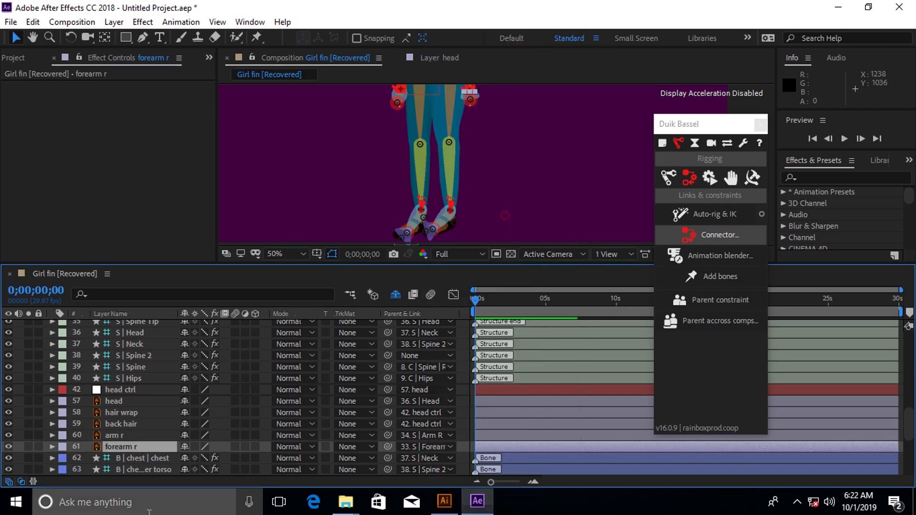
Step: Look over the figure's torso, arms and legs in the composition and review the structure layers and their parents
{"action": "left_click_drag", "start_coordinate": [438, 164], "coordinate": [404, 279]}
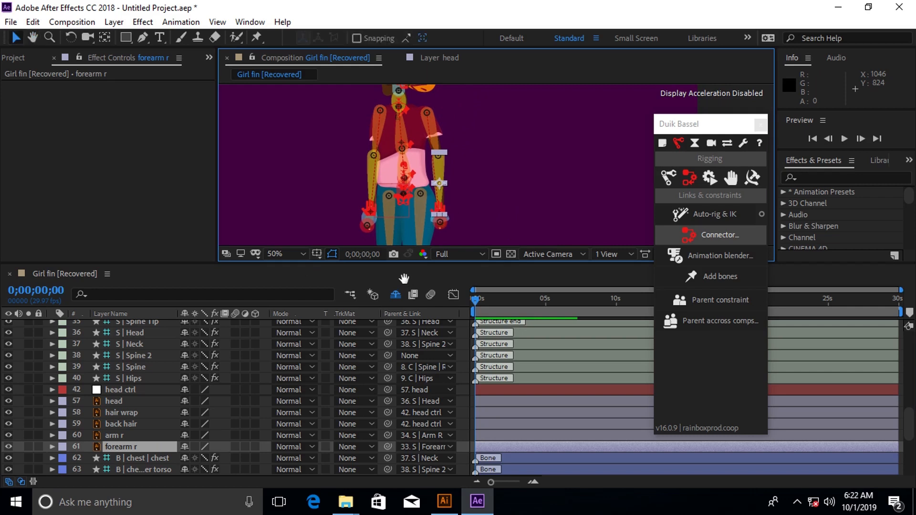
{"action": "left_click_drag", "start_coordinate": [434, 211], "coordinate": [452, 185]}
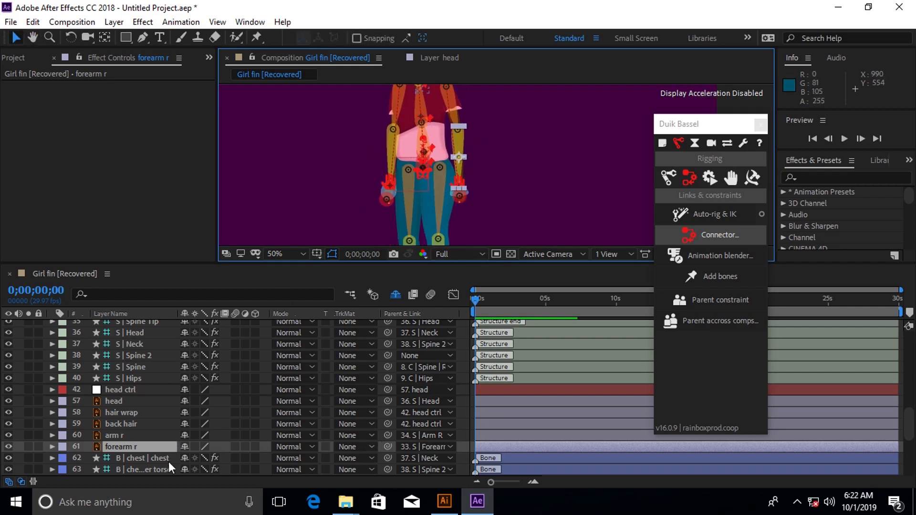
{"action": "scroll", "coordinate": [158, 429], "scroll_direction": "up", "scroll_amount": 5}
{"action": "scroll", "coordinate": [153, 413], "scroll_direction": "up", "scroll_amount": 4}
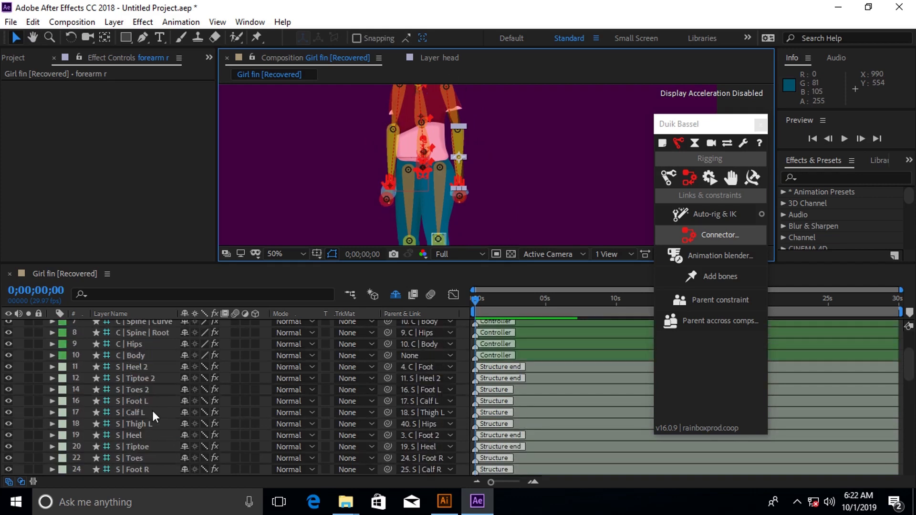
{"action": "left_click", "coordinate": [133, 368]}
{"action": "scroll", "coordinate": [151, 415], "scroll_direction": "down", "scroll_amount": 4}
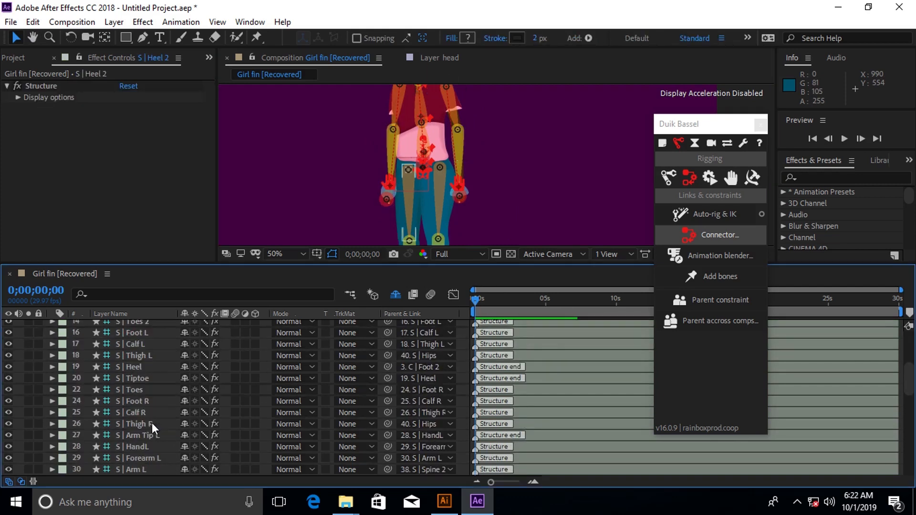
{"action": "scroll", "coordinate": [421, 156], "scroll_direction": "down", "scroll_amount": 3}
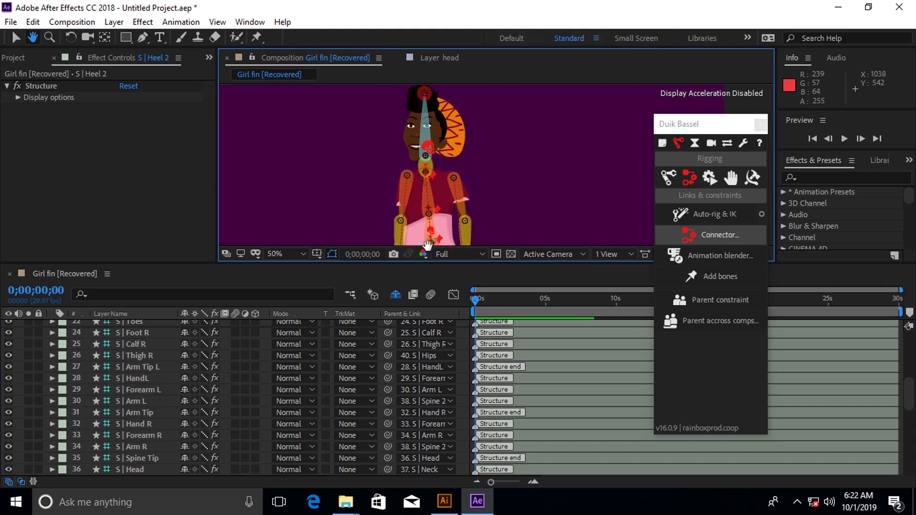
{"action": "left_click", "coordinate": [384, 165]}
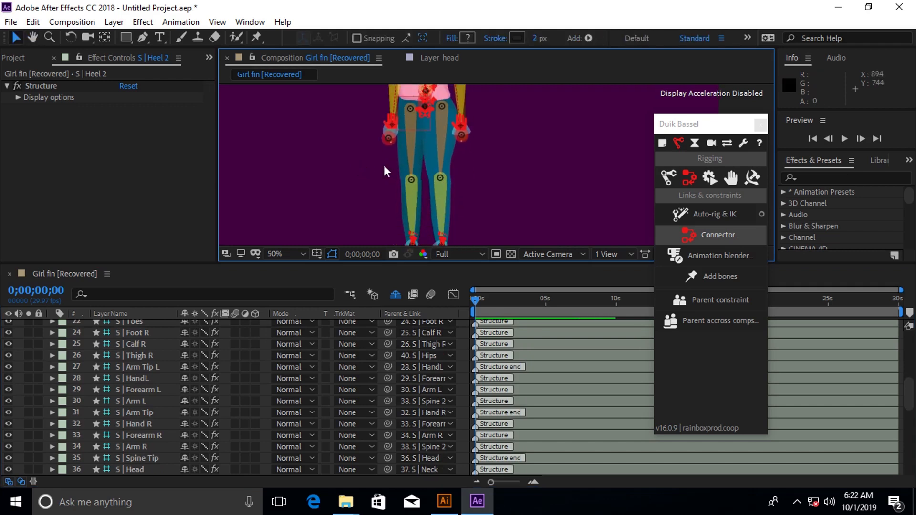
{"action": "left_click_drag", "start_coordinate": [461, 153], "coordinate": [456, 217]}
Step: Turn off the visibility of all structure layers from S | Heel 2 to S | Hips and make them shy
{"action": "scroll", "coordinate": [156, 459], "scroll_direction": "down", "scroll_amount": 4}
{"action": "left_click", "coordinate": [129, 379]}
{"action": "key", "text": "ctrl+a"}
{"action": "scroll", "coordinate": [134, 374], "scroll_direction": "up", "scroll_amount": 8}
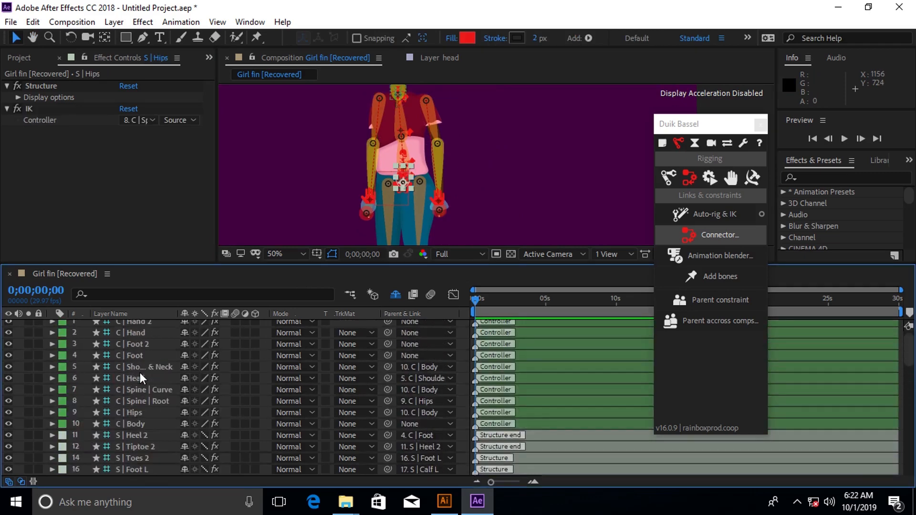
{"action": "left_click", "coordinate": [132, 369], "text": "shift"}
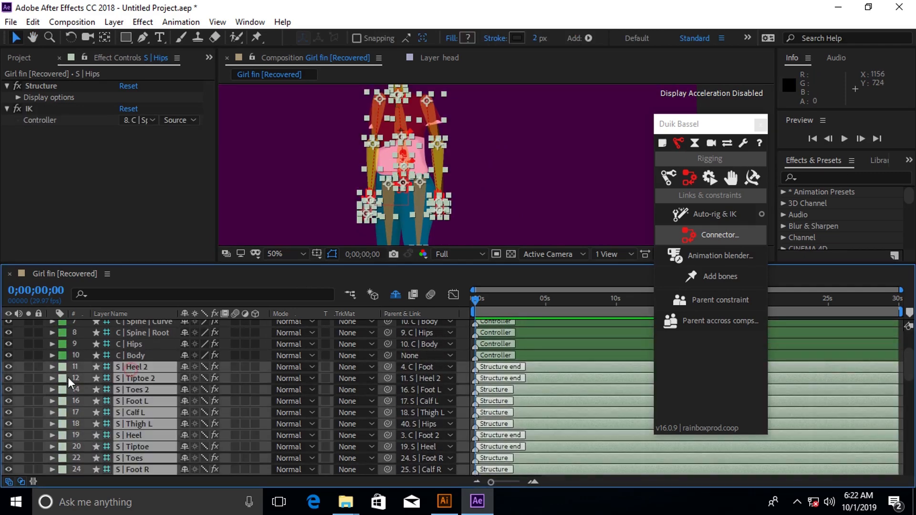
{"action": "left_click", "coordinate": [10, 367]}
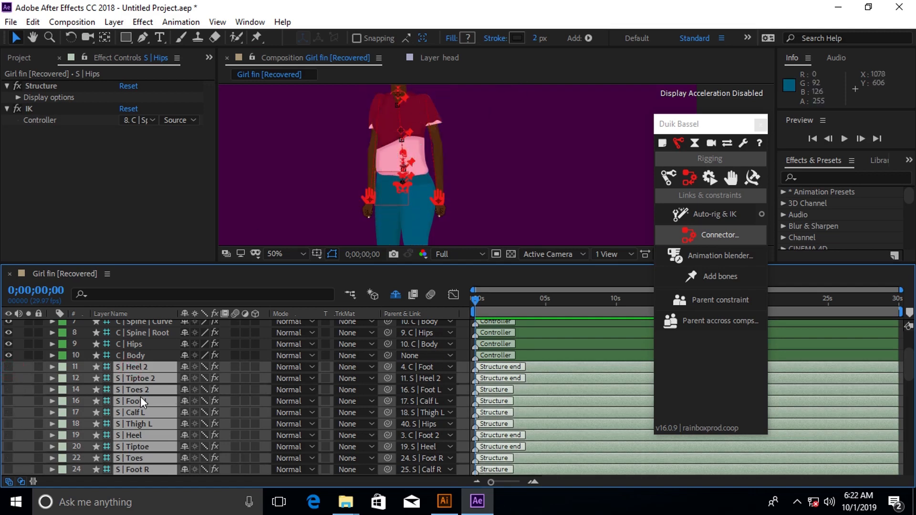
{"action": "left_click", "coordinate": [185, 365]}
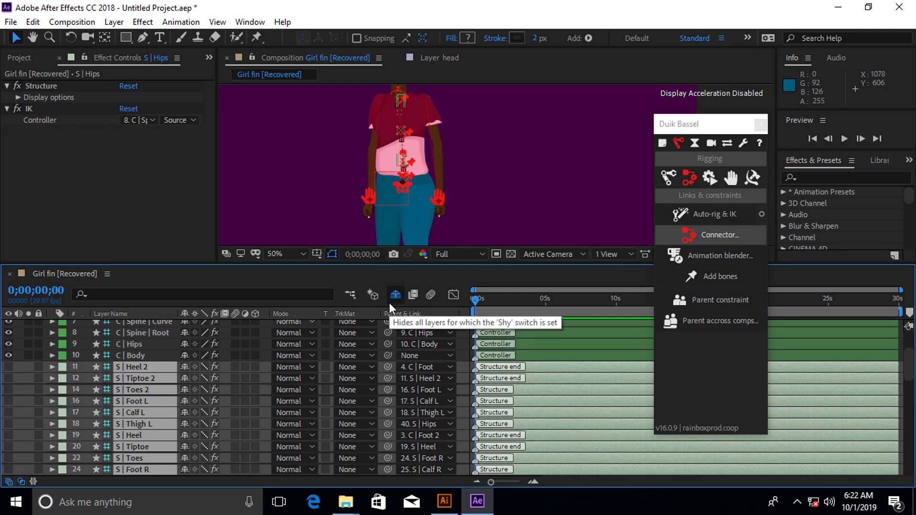
{"action": "left_click", "coordinate": [183, 368]}
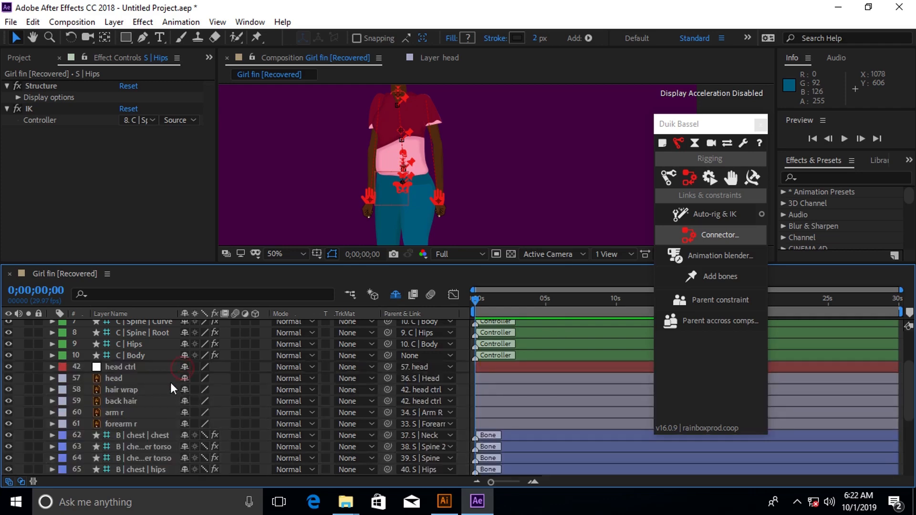
Step: Turn off the visibility of the four chest bone layers from B | chest | chest to B | chest | hips and make them shy
{"action": "left_click", "coordinate": [127, 435]}
{"action": "scroll", "coordinate": [134, 435], "scroll_direction": "down", "scroll_amount": 3}
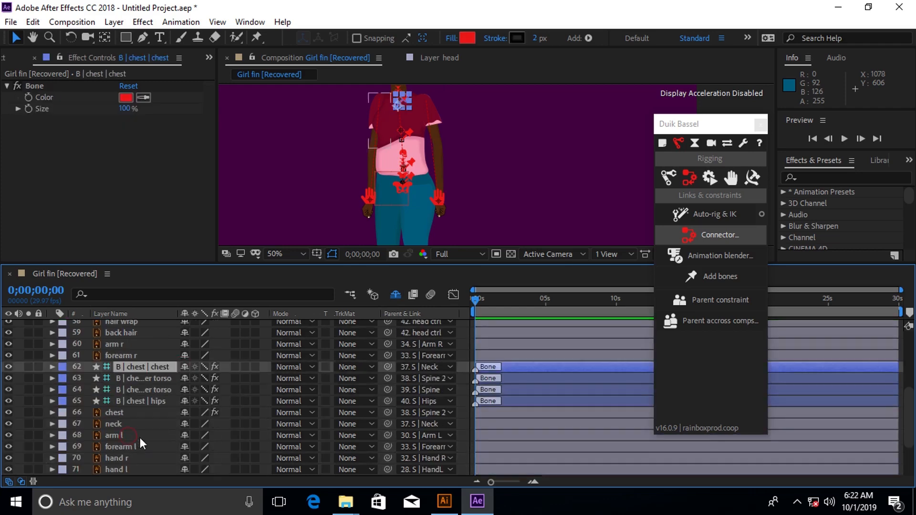
{"action": "left_click", "coordinate": [140, 400], "text": "shift"}
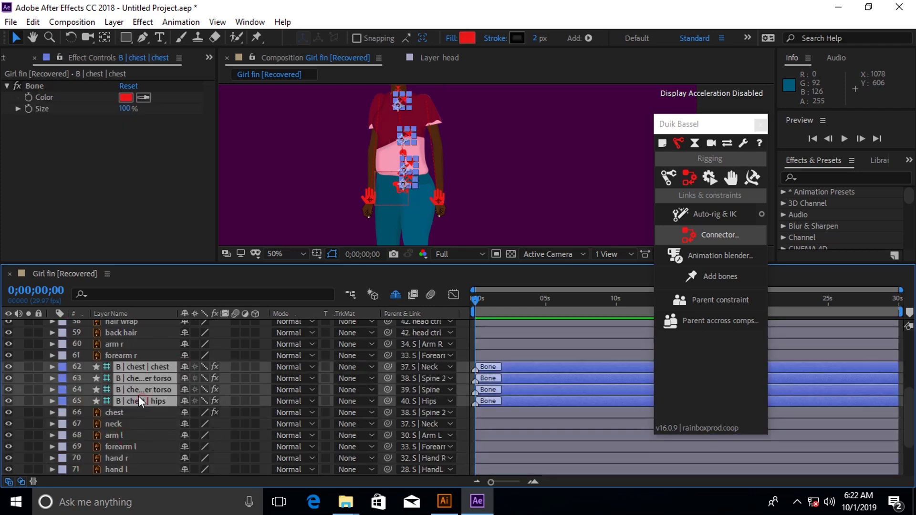
{"action": "left_click", "coordinate": [8, 366]}
{"action": "left_click", "coordinate": [185, 366]}
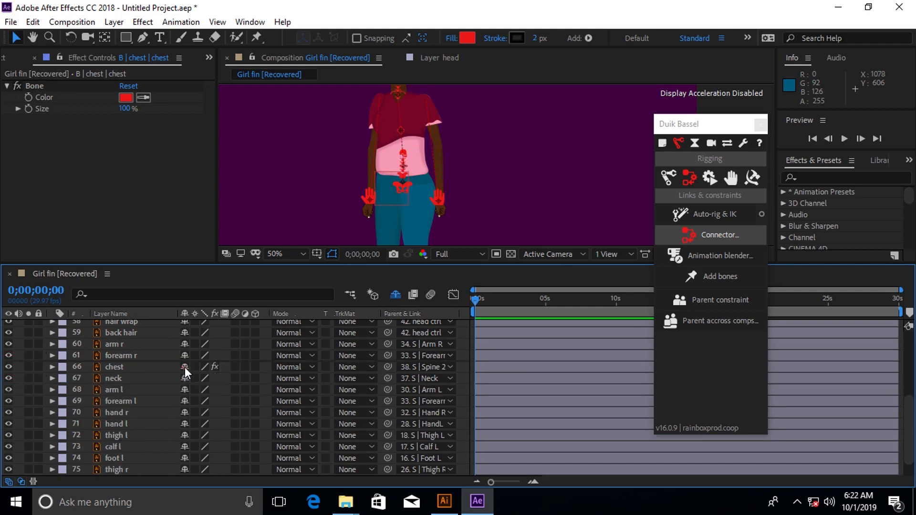
Step: Enlarge the composition viewer's height so that more of the character can be seen above the timeline
{"action": "key", "text": "h"}
{"action": "mouse_move", "coordinate": [388, 175]}
{"action": "left_mouse_down"}
{"action": "mouse_move", "coordinate": [360, 247]}
{"action": "mouse_move", "coordinate": [389, 161]}
{"action": "mouse_move", "coordinate": [392, 38]}
{"action": "mouse_move", "coordinate": [386, 173]}
{"action": "left_mouse_up"}
{"action": "key", "text": "v"}
{"action": "left_click_drag", "start_coordinate": [408, 262], "coordinate": [392, 389]}
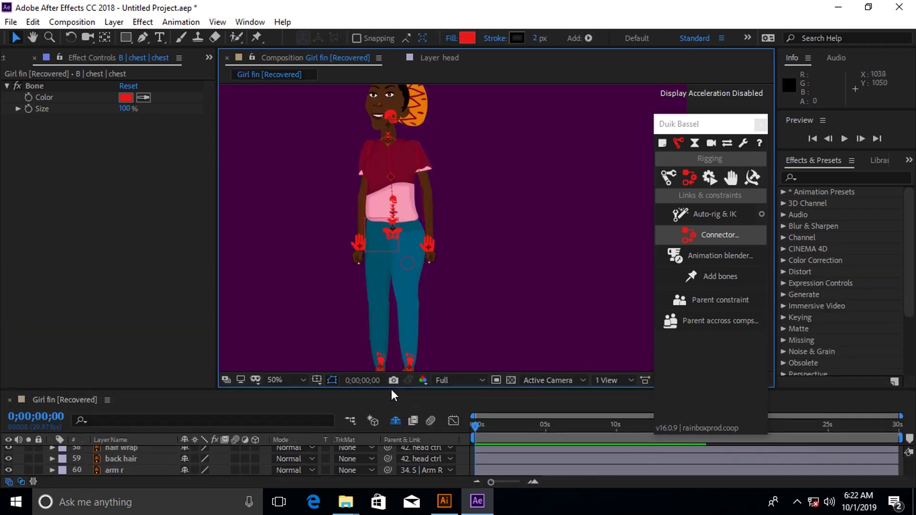
Step: Examine the character's artwork and controllers up close around the torso and across the whole figure
{"action": "scroll", "coordinate": [422, 282], "scroll_direction": "down", "scroll_amount": 2}
{"action": "key", "text": "h"}
{"action": "scroll", "coordinate": [413, 287], "scroll_direction": "up", "scroll_amount": 2}
{"action": "left_click_drag", "start_coordinate": [413, 287], "coordinate": [528, 330]}
{"action": "scroll", "coordinate": [491, 314], "scroll_direction": "up", "scroll_amount": 3}
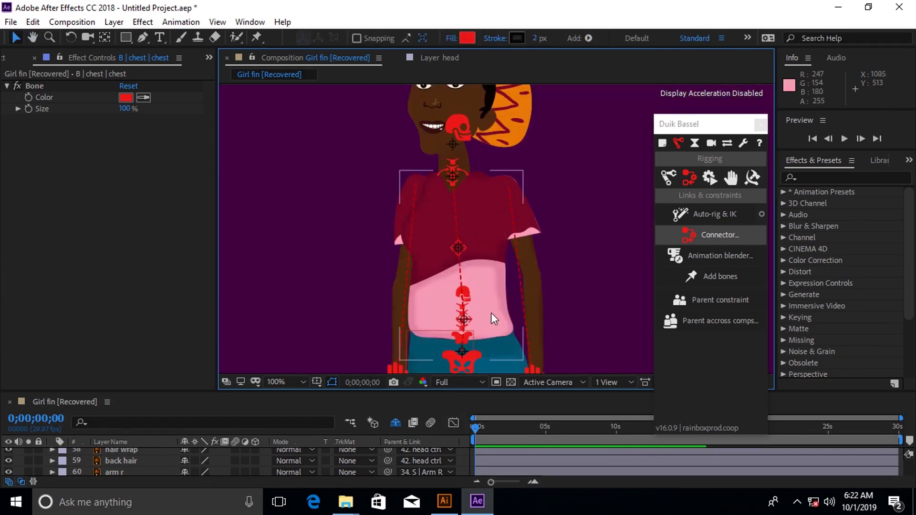
{"action": "scroll", "coordinate": [491, 314], "scroll_direction": "down", "scroll_amount": 3}
{"action": "key", "text": "v"}
{"action": "left_click_drag", "start_coordinate": [485, 304], "coordinate": [473, 245]}
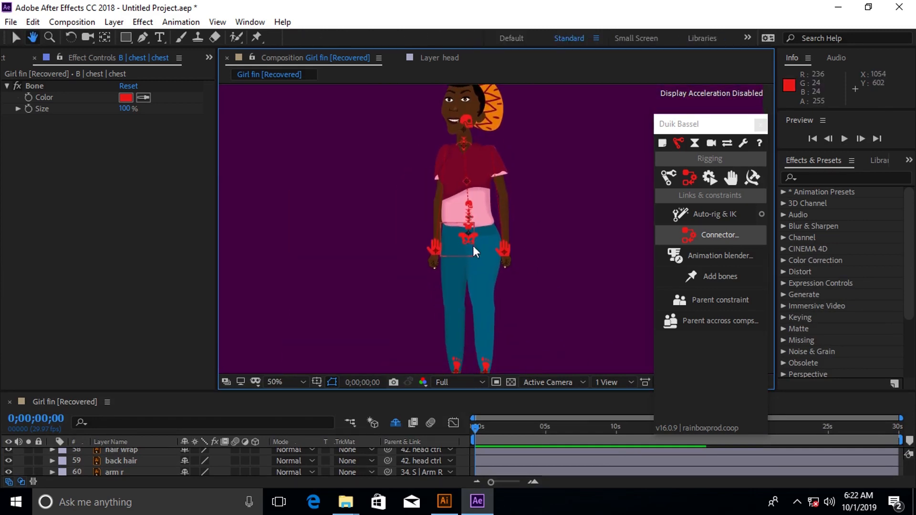
{"action": "left_click", "coordinate": [525, 219]}
{"action": "left_click_drag", "start_coordinate": [499, 217], "coordinate": [495, 319]}
{"action": "key", "text": "v"}
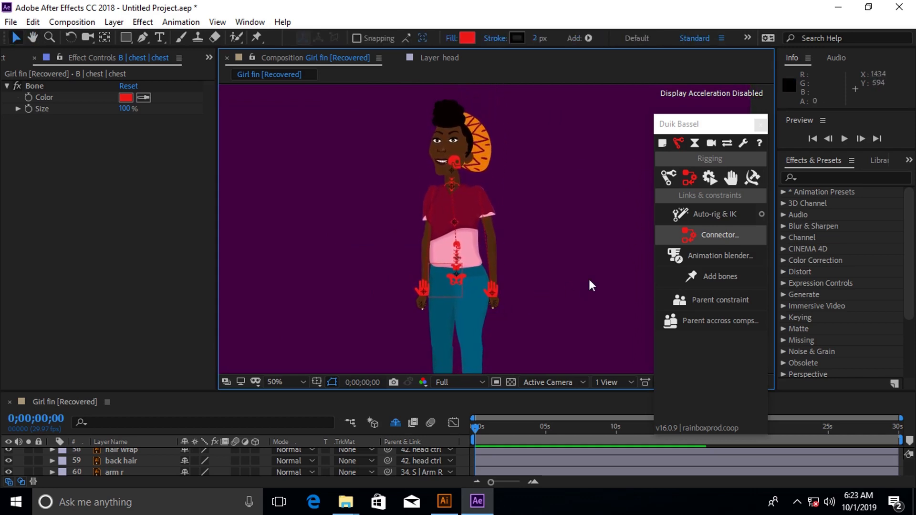
Step: Save the project under the file name "girl new" in the Campus life folder
{"action": "left_click", "coordinate": [476, 250]}
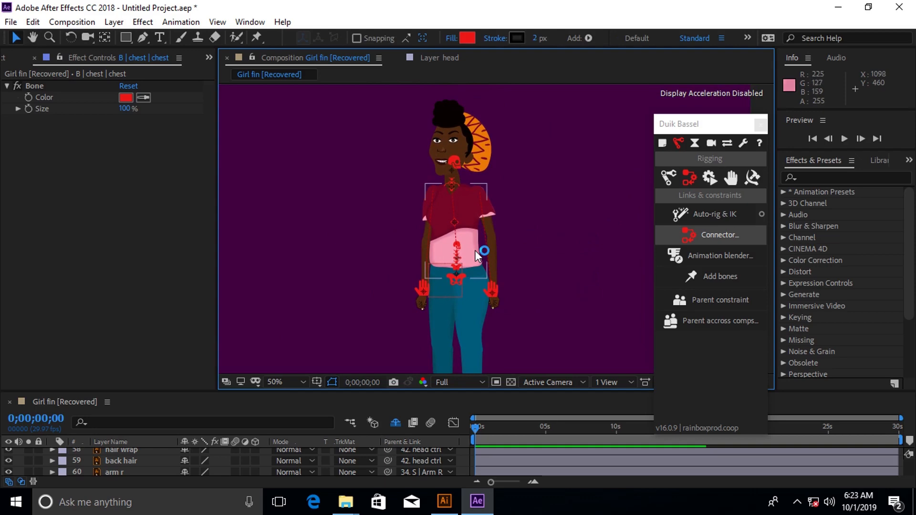
{"action": "left_click", "coordinate": [491, 288]}
{"action": "left_click", "coordinate": [10, 22]}
{"action": "left_click", "coordinate": [59, 132]}
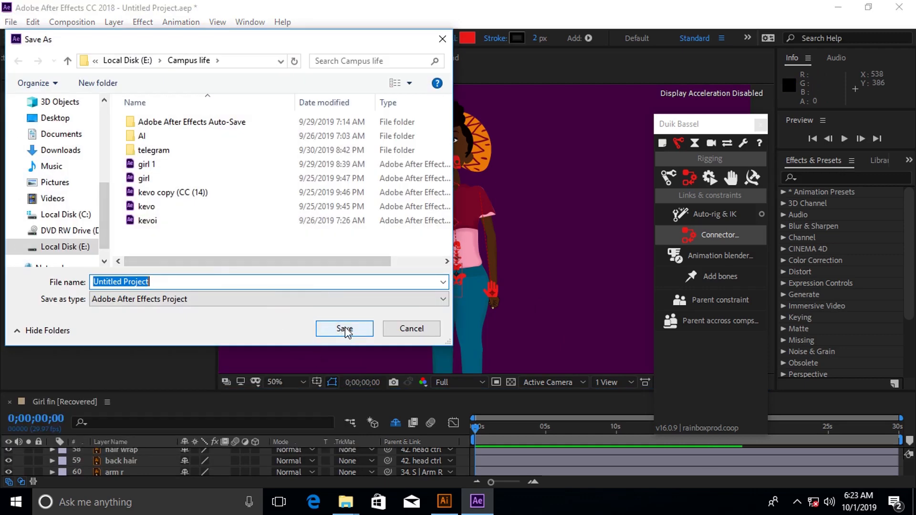
{"action": "type", "text": "1"}
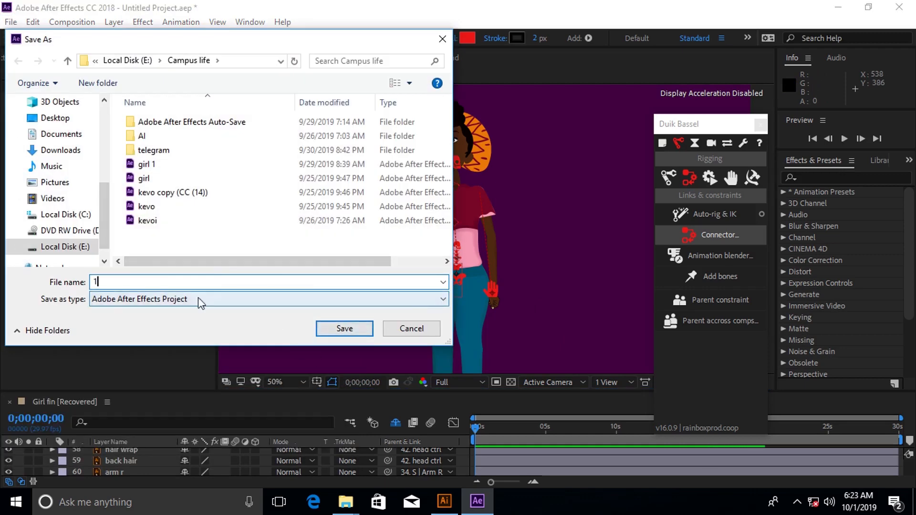
{"action": "key", "text": "BackSpace"}
{"action": "type", "text": "g"}
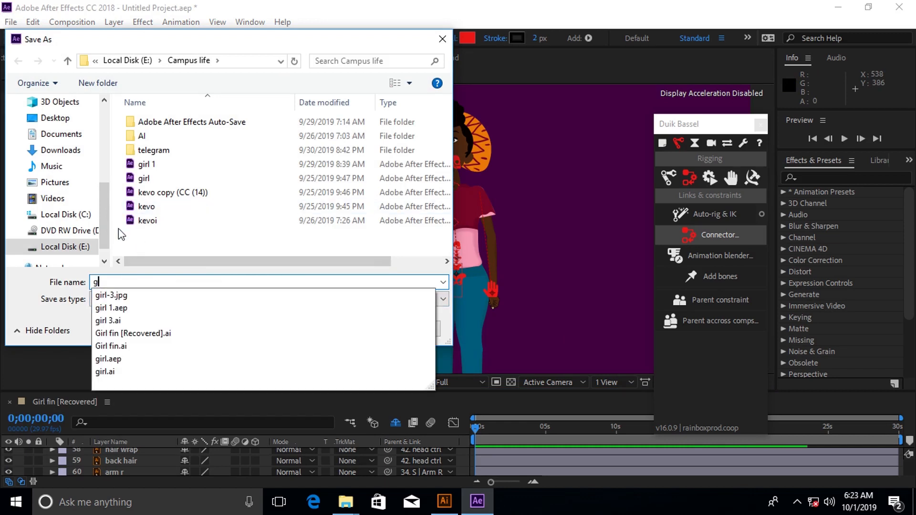
{"action": "type", "text": "irl "}
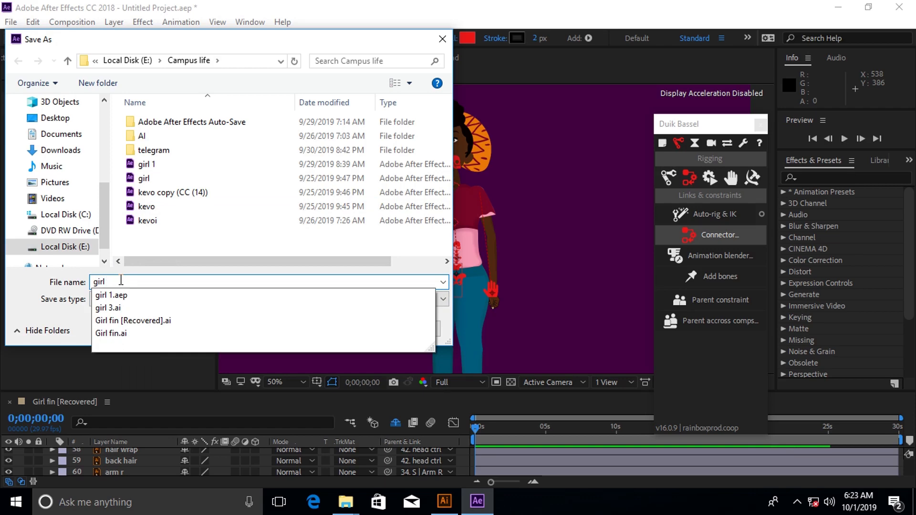
{"action": "type", "text": "new"}
{"action": "key", "text": "Return"}
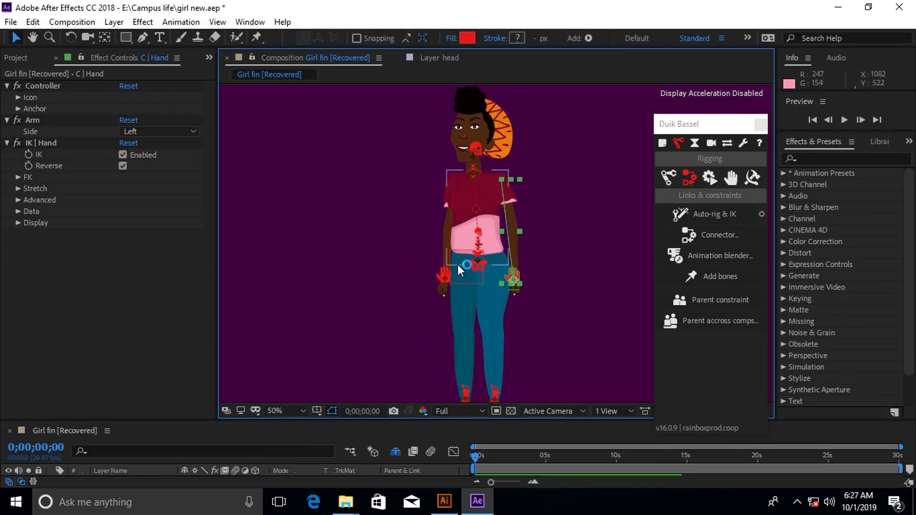
Step: Test the C | Hand 2 and C | Hand controllers by raising each hand outward, undoing each move
{"action": "left_click", "coordinate": [447, 276]}
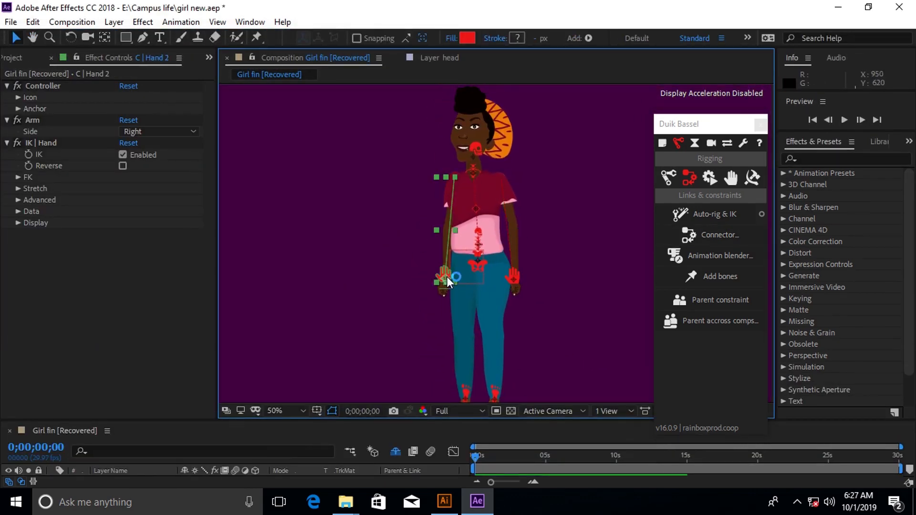
{"action": "left_click_drag", "start_coordinate": [448, 279], "coordinate": [406, 209]}
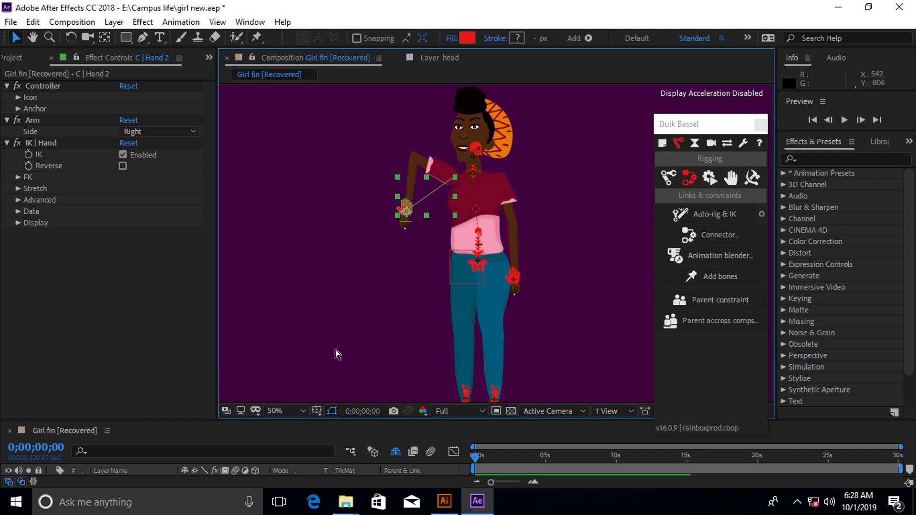
{"action": "key", "text": "ctrl+z"}
{"action": "left_click", "coordinate": [515, 275]}
{"action": "left_click_drag", "start_coordinate": [518, 286], "coordinate": [542, 208]}
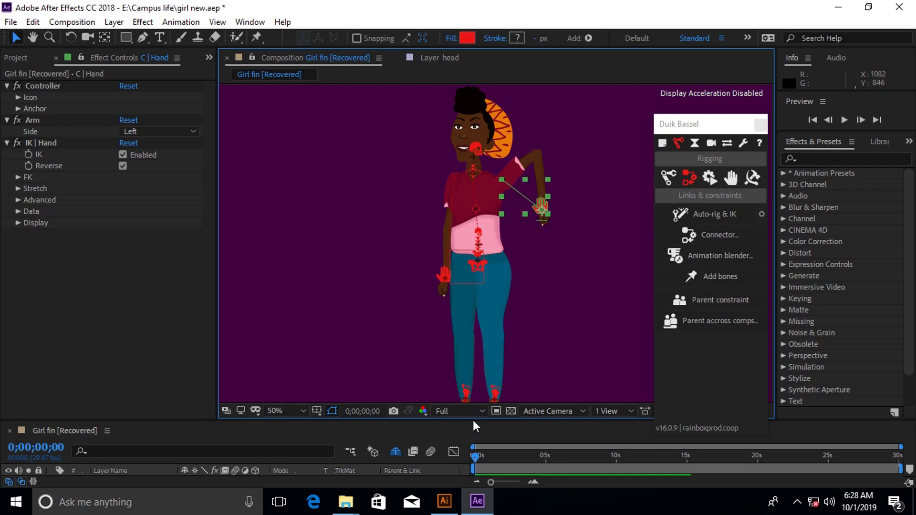
{"action": "key", "text": "ctrl+z"}
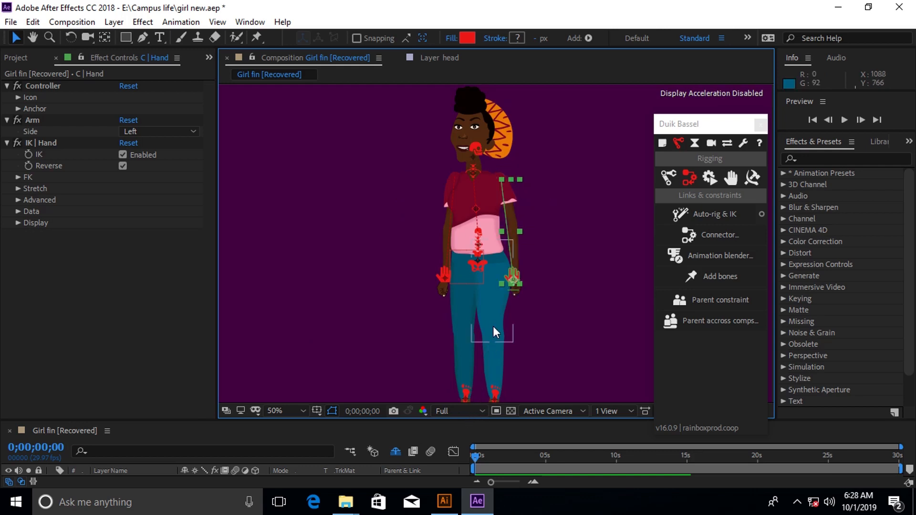
Step: Test the C | Foot 2 controller by lifting the right foot and rotating it, and undo both changes
{"action": "scroll", "coordinate": [495, 317], "scroll_direction": "down", "scroll_amount": 3}
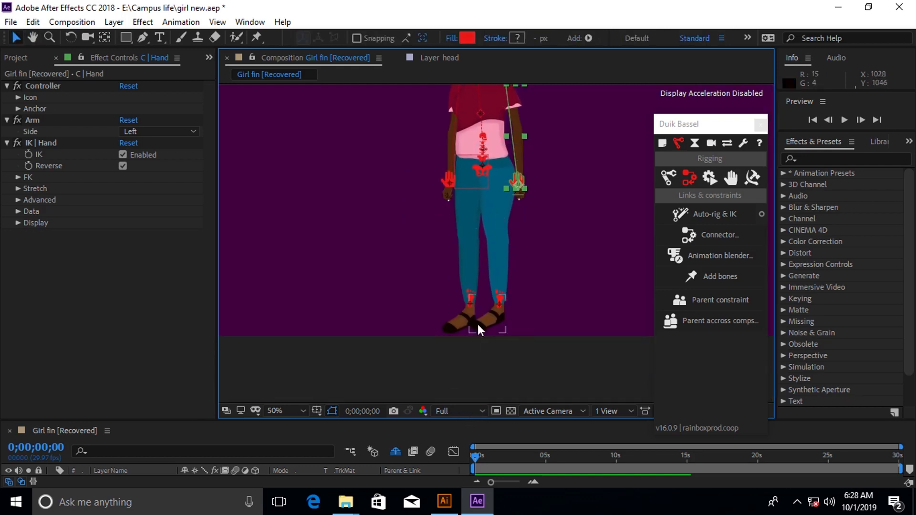
{"action": "left_click_drag", "start_coordinate": [472, 299], "coordinate": [471, 241]}
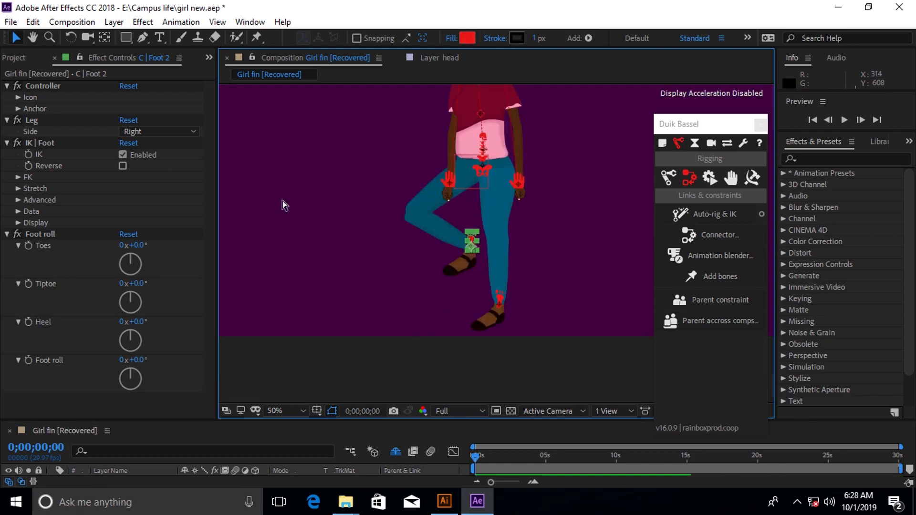
{"action": "left_click", "coordinate": [71, 38]}
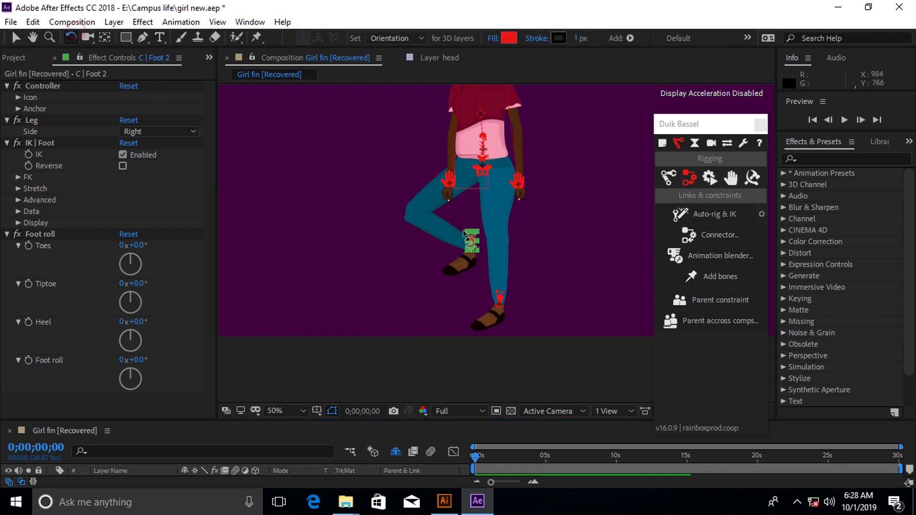
{"action": "left_click_drag", "start_coordinate": [475, 260], "coordinate": [348, 481]}
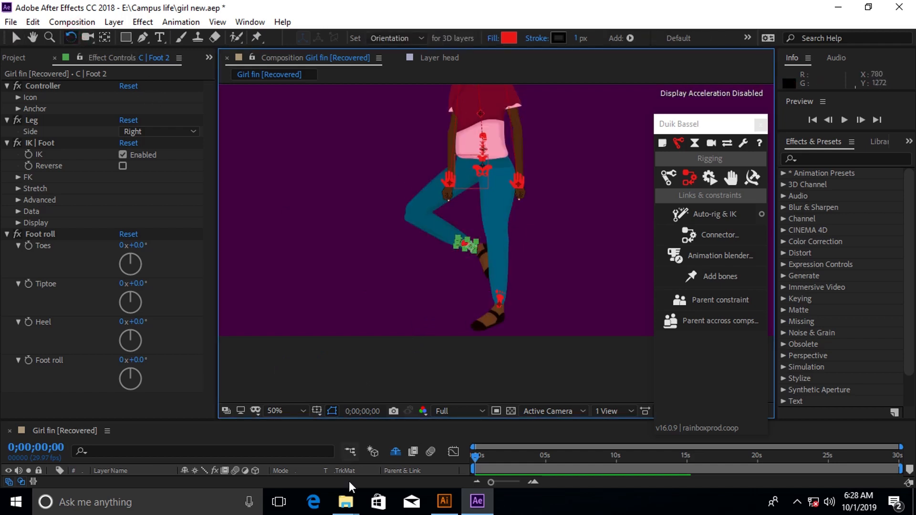
{"action": "key", "text": "ctrl+z"}
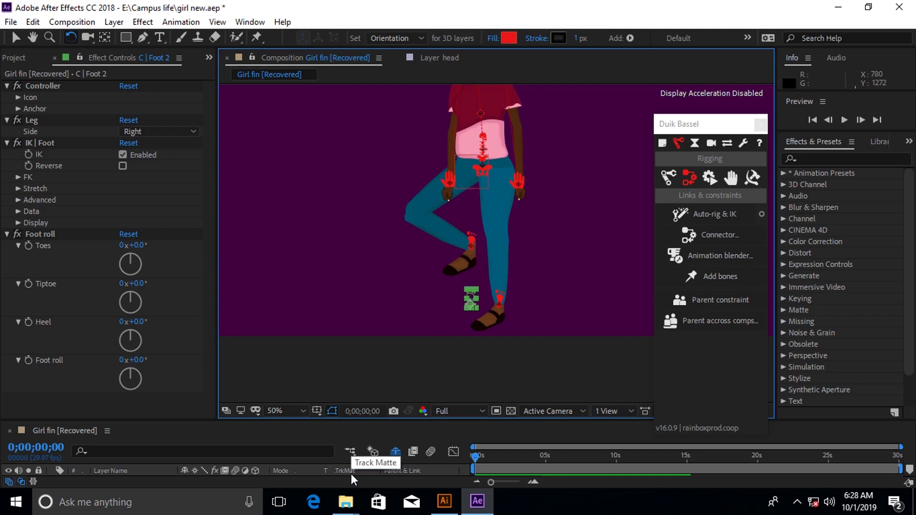
{"action": "key", "text": "v"}
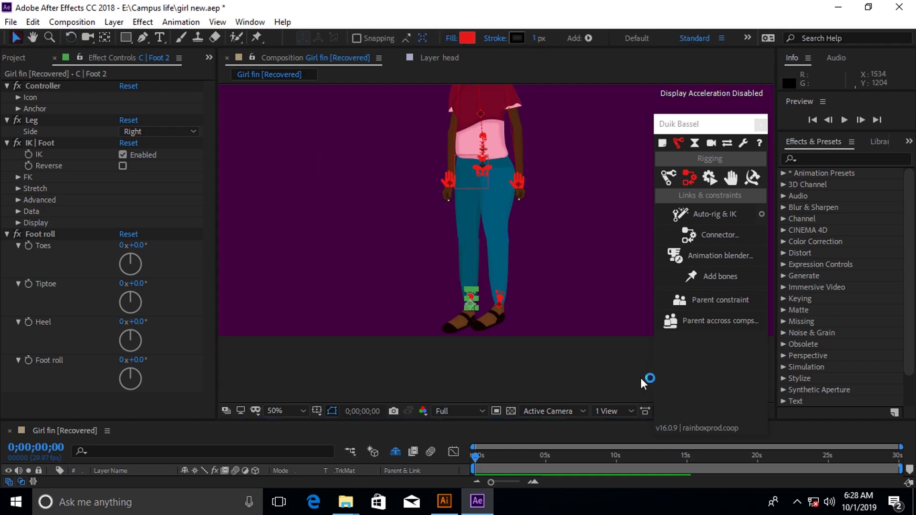
Step: Test the C | Foot controller by lifting the left foot up and outward, and undo the move
{"action": "left_click", "coordinate": [501, 298]}
{"action": "left_click_drag", "start_coordinate": [499, 302], "coordinate": [520, 241]}
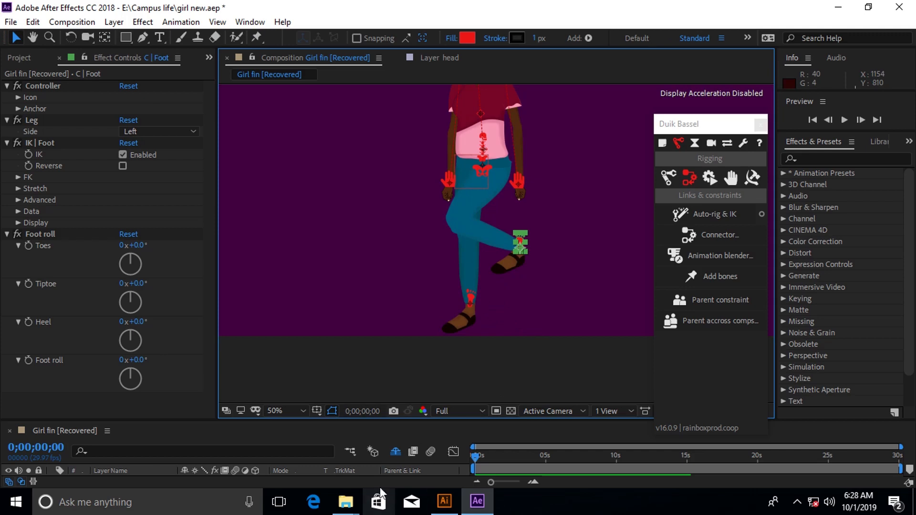
{"action": "key", "text": "ctrl+z"}
Step: Test the C | Hips controller by shifting the hips to both sides, examine the torso's bend up close, and undo the moves
{"action": "left_click", "coordinate": [481, 170]}
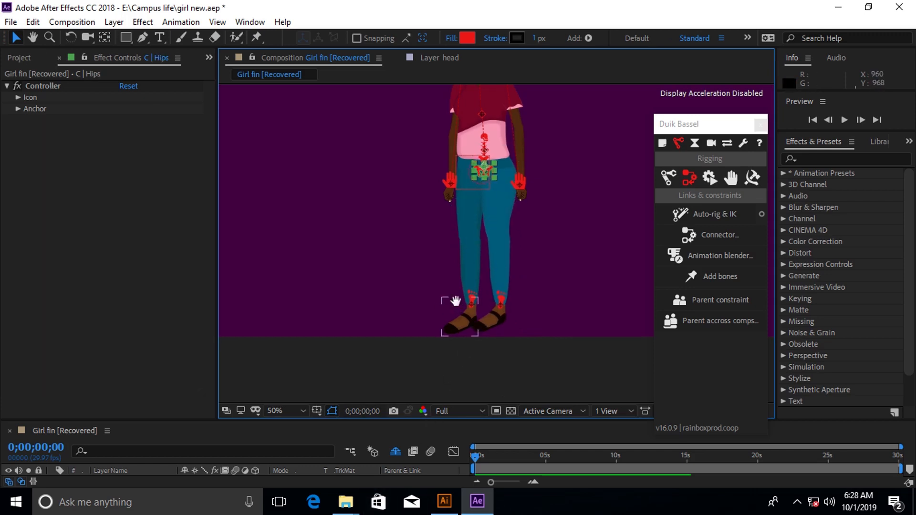
{"action": "left_click_drag", "start_coordinate": [456, 301], "coordinate": [456, 361]}
{"action": "left_click_drag", "start_coordinate": [492, 233], "coordinate": [500, 232]}
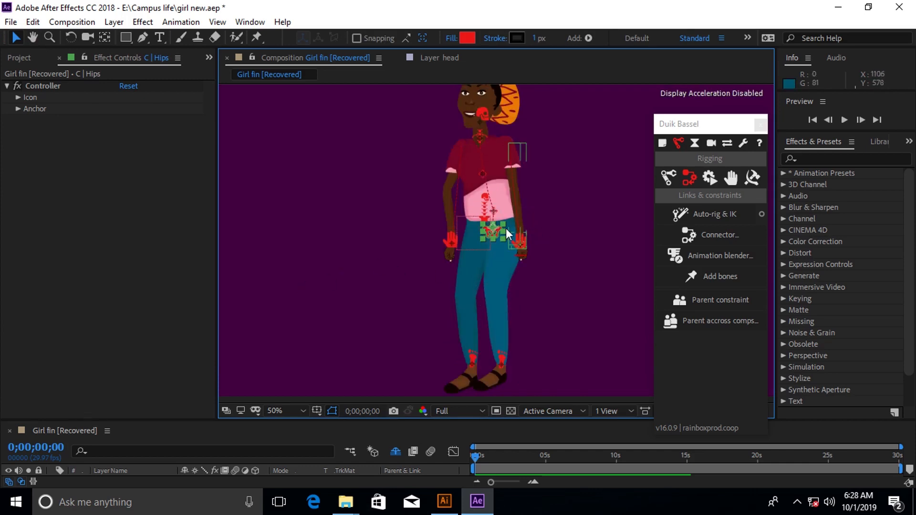
{"action": "left_click_drag", "start_coordinate": [496, 232], "coordinate": [467, 224]}
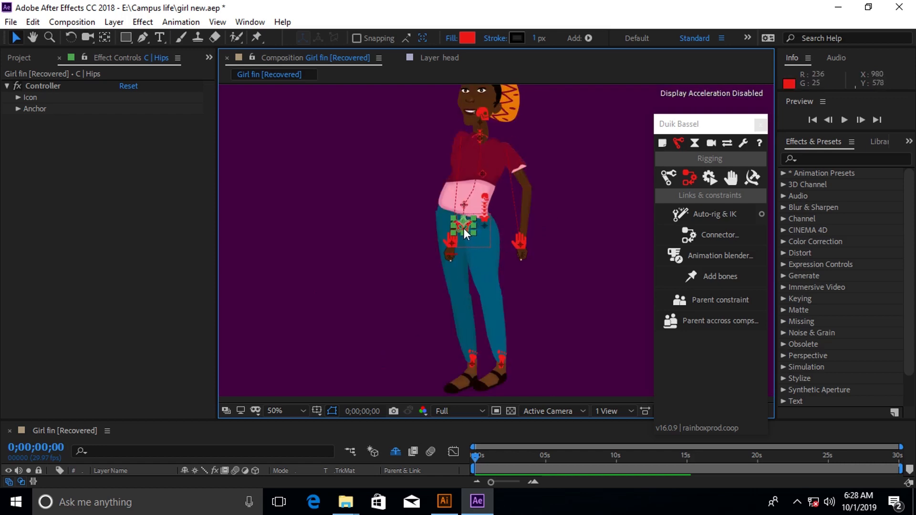
{"action": "scroll", "coordinate": [494, 232], "scroll_direction": "up", "scroll_amount": 2}
{"action": "left_click_drag", "start_coordinate": [462, 229], "coordinate": [477, 373]}
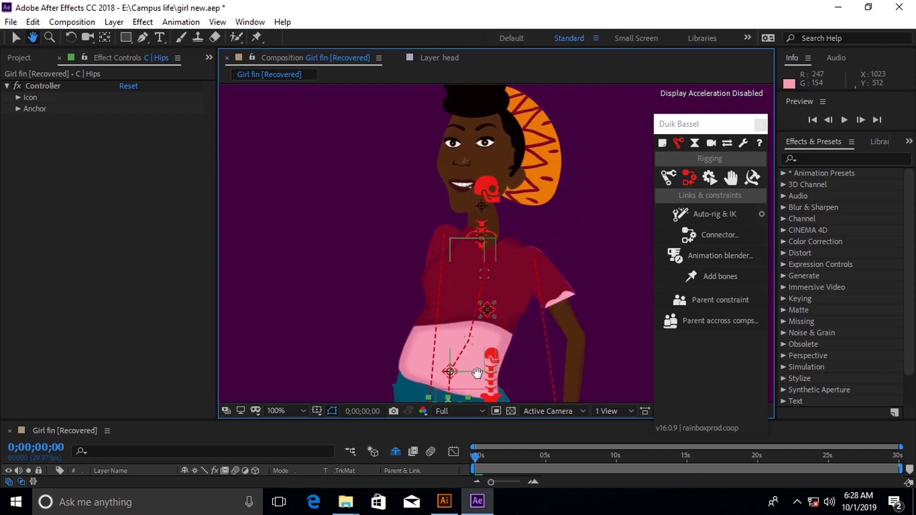
{"action": "scroll", "coordinate": [478, 332], "scroll_direction": "up", "scroll_amount": 2}
{"action": "left_click_drag", "start_coordinate": [478, 331], "coordinate": [477, 267]}
{"action": "key", "text": "v"}
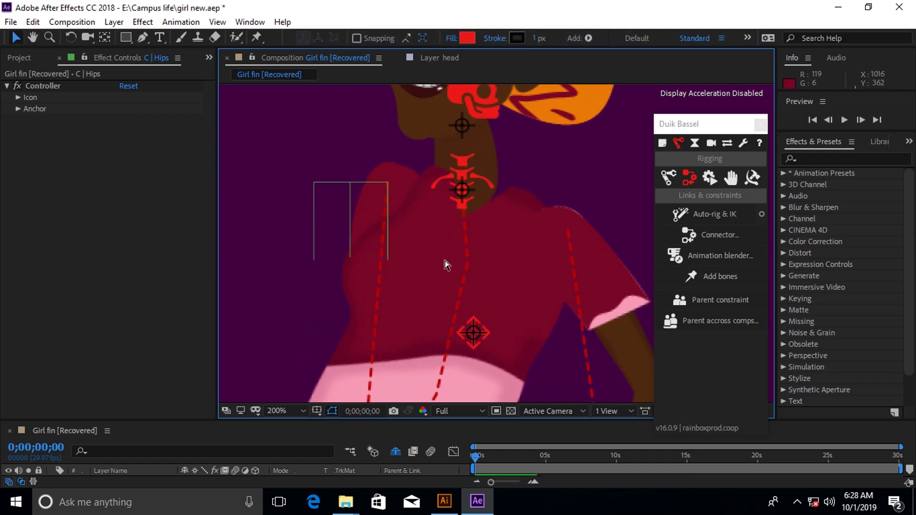
{"action": "scroll", "coordinate": [445, 261], "scroll_direction": "down", "scroll_amount": 8}
{"action": "scroll", "coordinate": [515, 256], "scroll_direction": "up", "scroll_amount": 4}
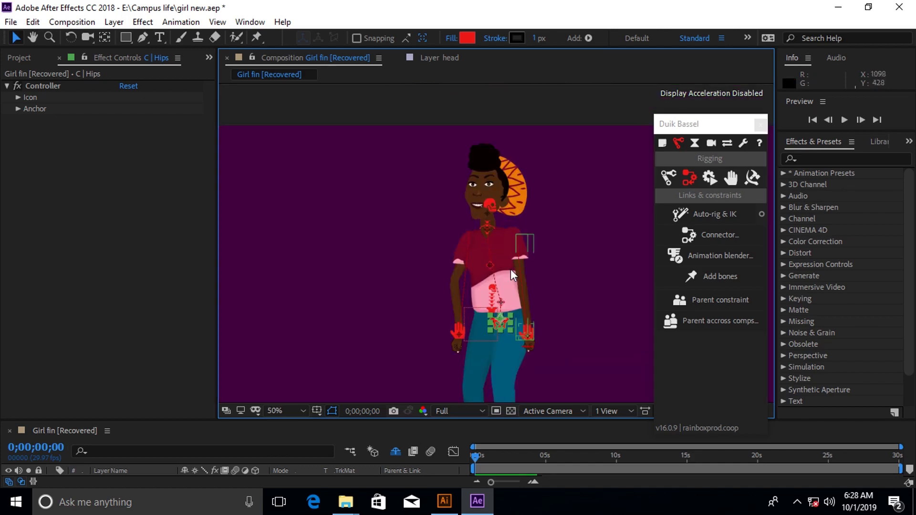
{"action": "left_click_drag", "start_coordinate": [494, 322], "coordinate": [487, 331]}
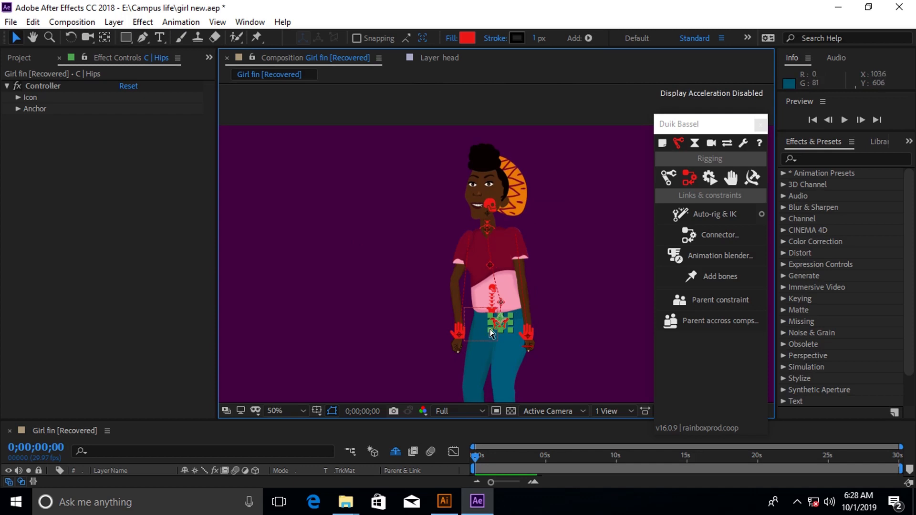
{"action": "key", "text": "ctrl+z"}
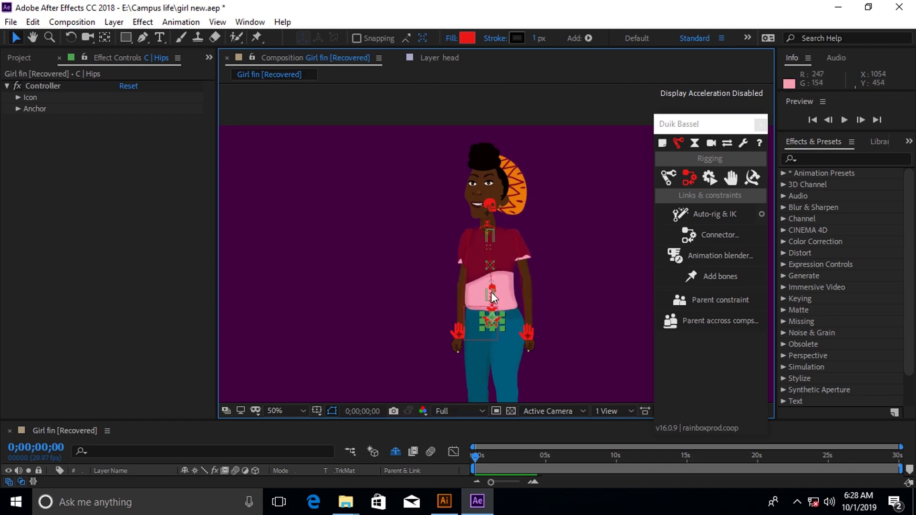
Step: Test the C | Spine | Curve controller by pulling it sideways to bend the torso, and restore its original position
{"action": "left_click", "coordinate": [489, 267]}
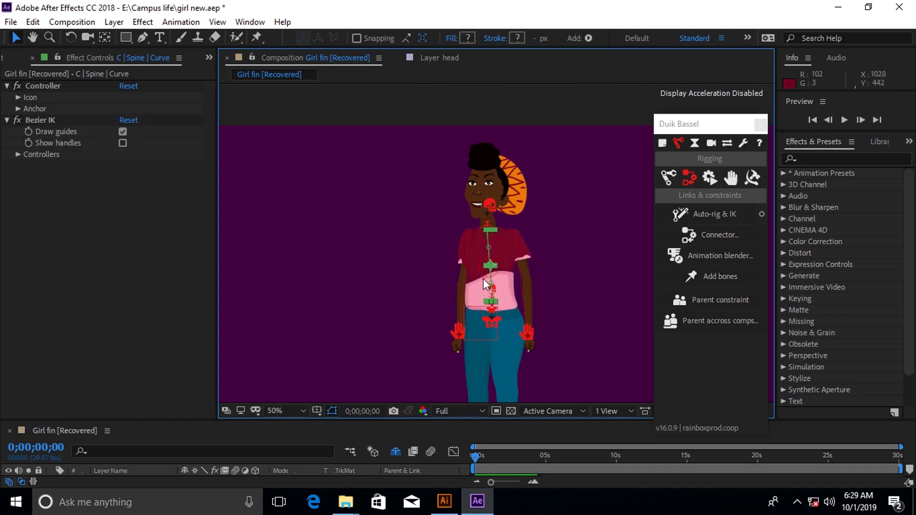
{"action": "left_click", "coordinate": [678, 301]}
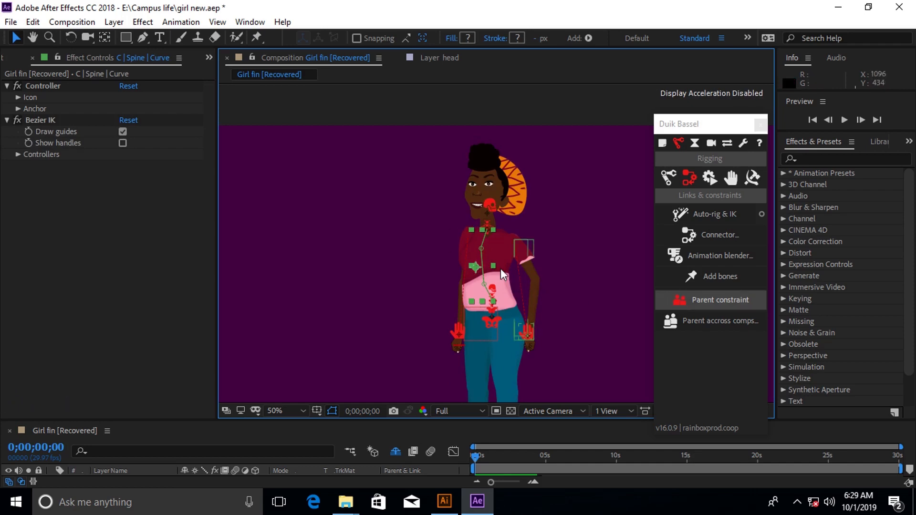
{"action": "left_click_drag", "start_coordinate": [474, 266], "coordinate": [457, 268]}
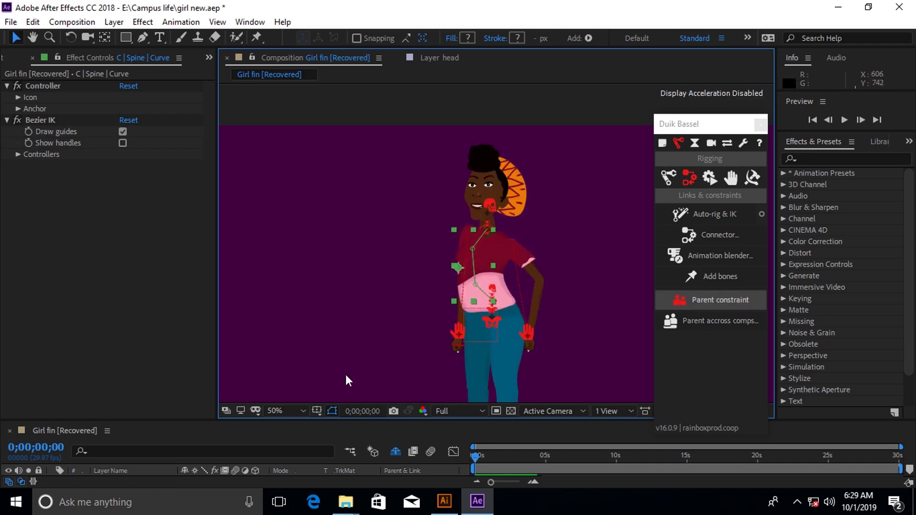
{"action": "scroll", "coordinate": [539, 304], "scroll_direction": "up", "scroll_amount": 2}
{"action": "left_click_drag", "start_coordinate": [546, 307], "coordinate": [526, 224]}
{"action": "key", "text": "v"}
{"action": "left_click", "coordinate": [544, 354]}
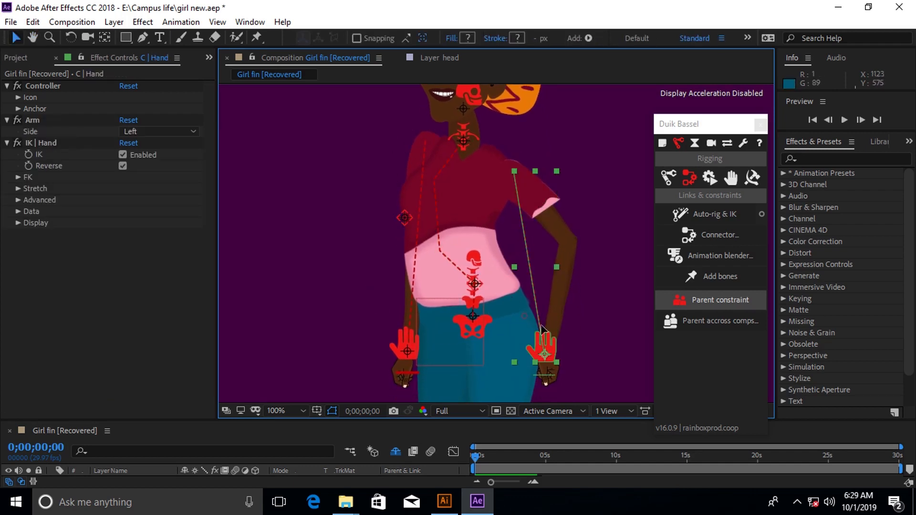
{"action": "left_click", "coordinate": [465, 291]}
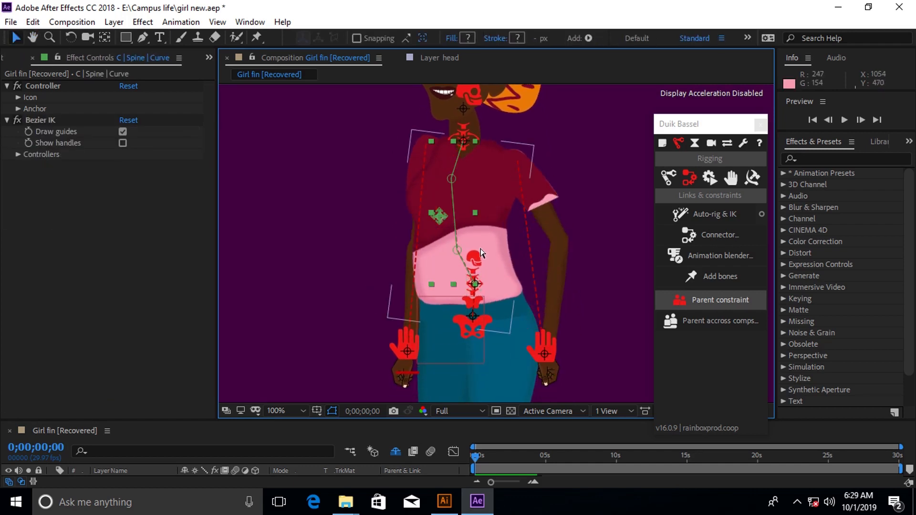
{"action": "scroll", "coordinate": [482, 248], "scroll_direction": "up", "scroll_amount": 4}
Step: Find the C | Head controller in the layer list, select it, and enlarge the composition view around the head
{"action": "left_click", "coordinate": [471, 222]}
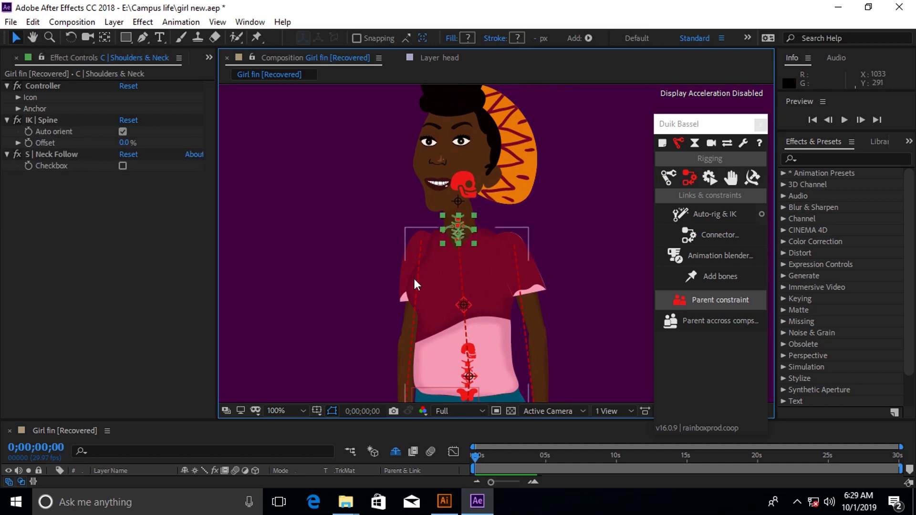
{"action": "left_click_drag", "start_coordinate": [144, 421], "coordinate": [143, 185]}
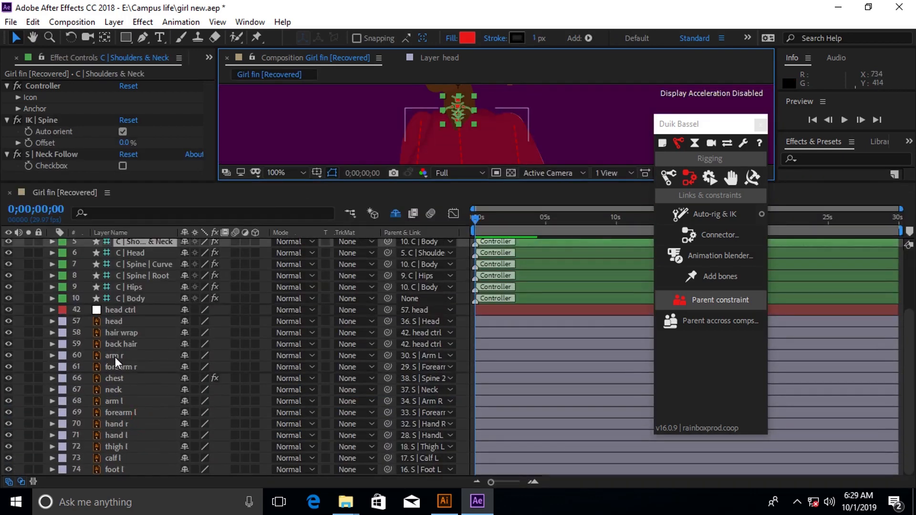
{"action": "left_click", "coordinate": [125, 371]}
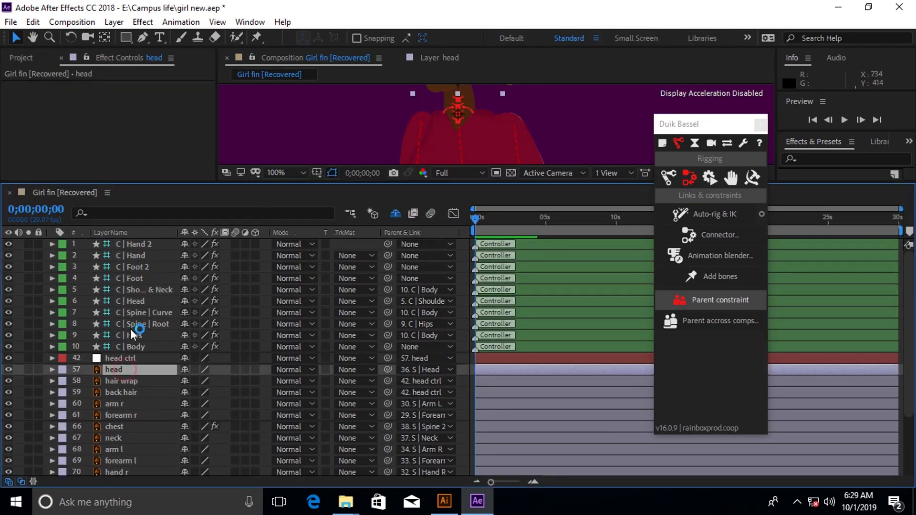
{"action": "left_click", "coordinate": [150, 299]}
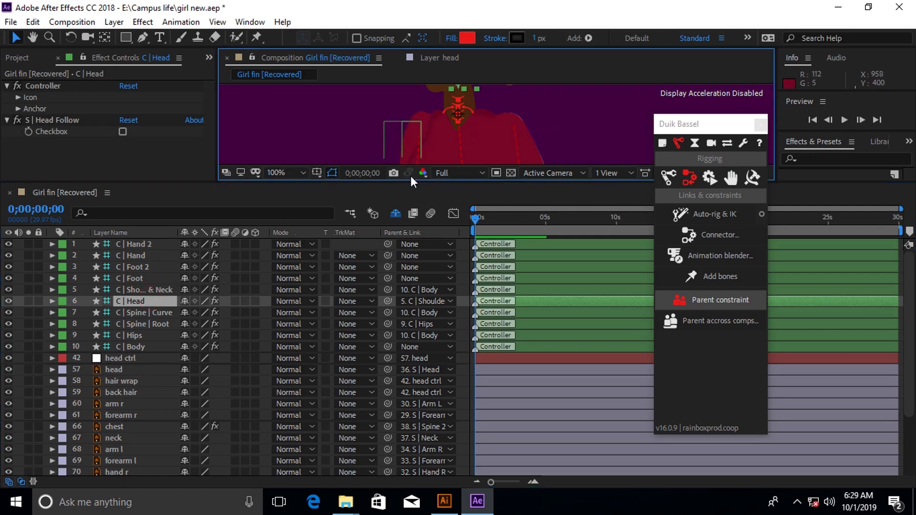
{"action": "left_click_drag", "start_coordinate": [435, 182], "coordinate": [430, 278]}
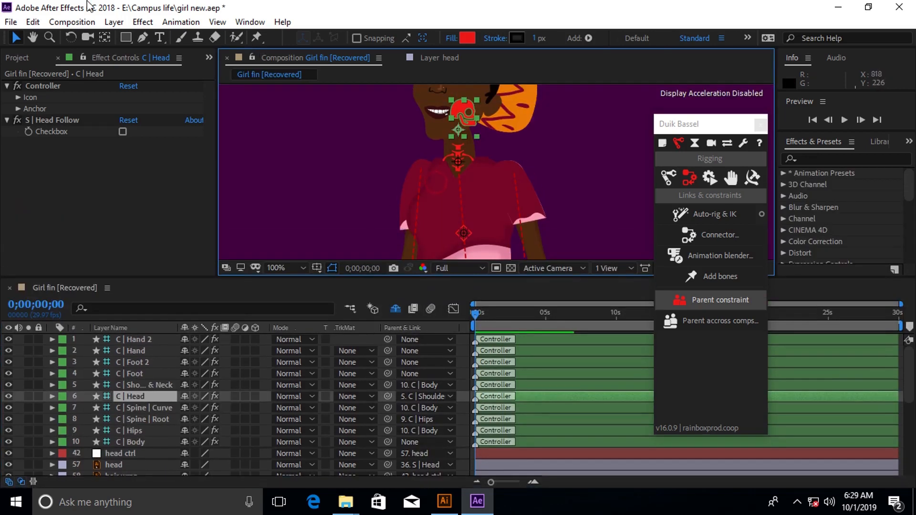
Step: Test the C | Head controller by tilting the head with the Rotation tool, and undo the rotation
{"action": "left_click", "coordinate": [70, 37]}
{"action": "left_click_drag", "start_coordinate": [465, 116], "coordinate": [455, 210]}
{"action": "key", "text": "space"}
{"action": "left_click_drag", "start_coordinate": [532, 150], "coordinate": [360, 302]}
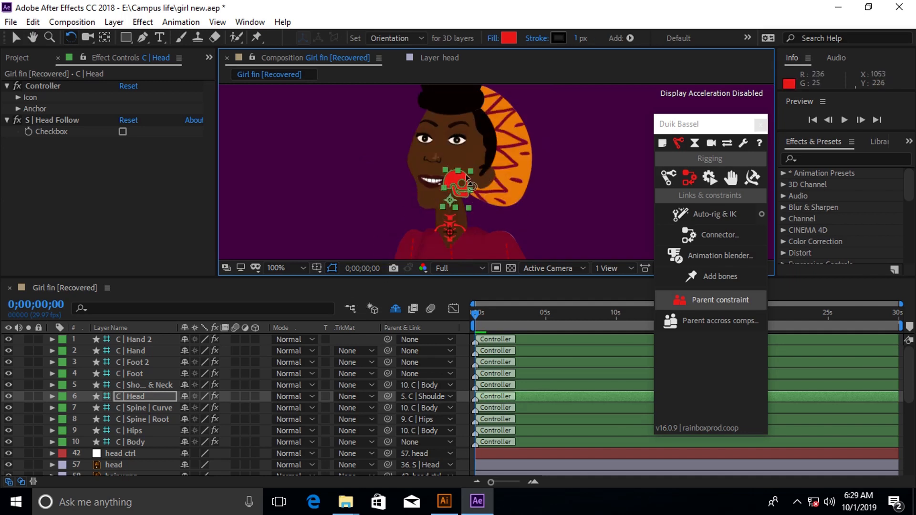
{"action": "left_click_drag", "start_coordinate": [470, 183], "coordinate": [281, 294]}
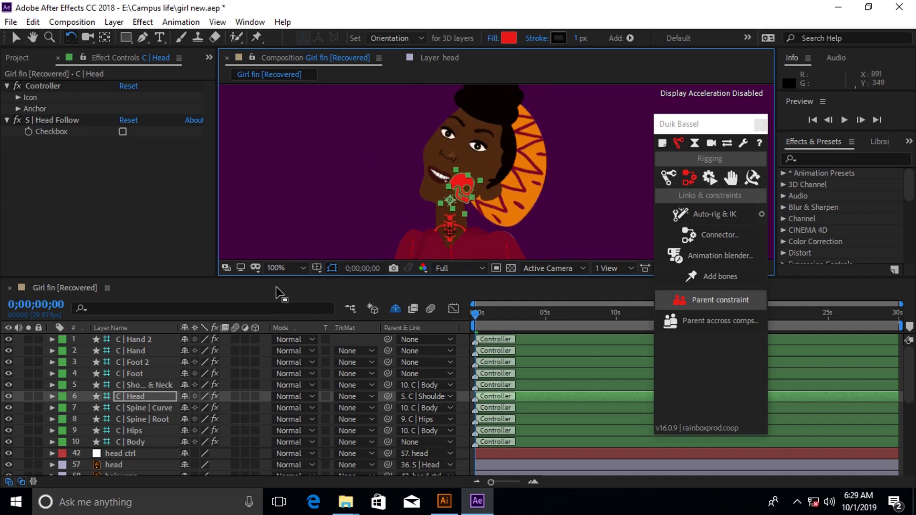
{"action": "key", "text": "ctrl+z"}
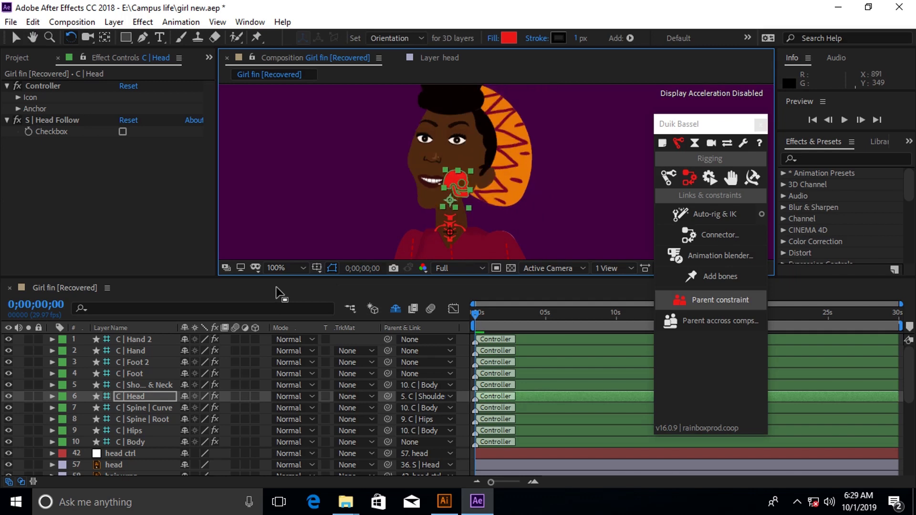
{"action": "scroll", "coordinate": [538, 179], "scroll_direction": "down", "scroll_amount": 2}
{"action": "key", "text": "ctrl+shift+z"}
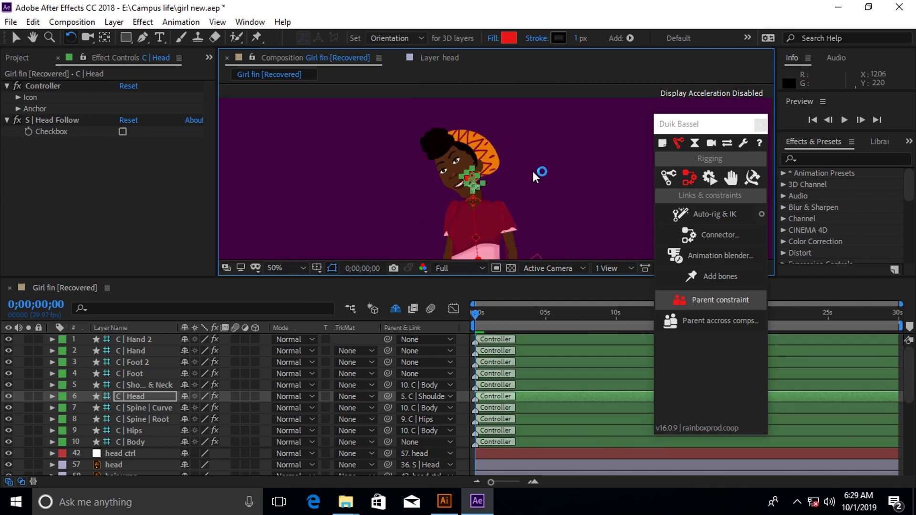
{"action": "key", "text": "ctrl+z"}
{"action": "left_click_drag", "start_coordinate": [533, 171], "coordinate": [532, 132]}
Step: Test the C | Shoulders & Neck controller by changing its horizontal position, and undo the move
{"action": "left_click", "coordinate": [17, 38]}
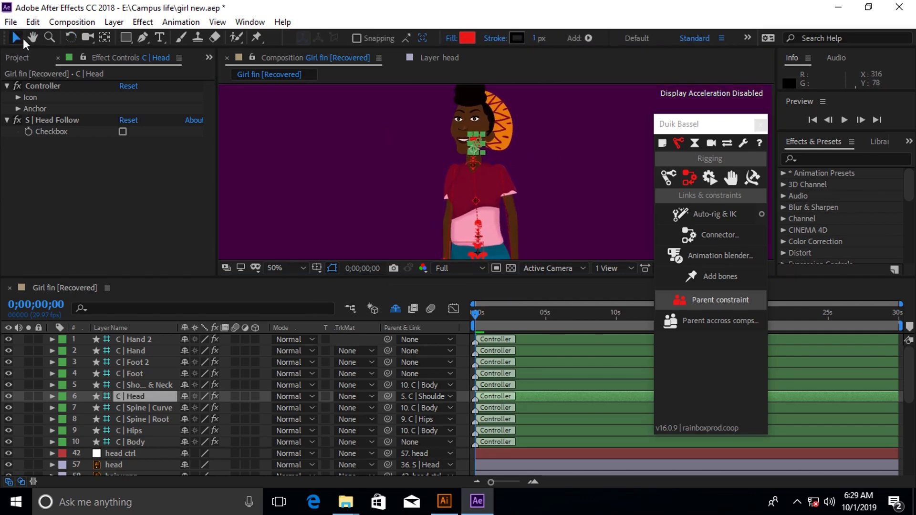
{"action": "left_click", "coordinate": [474, 166]}
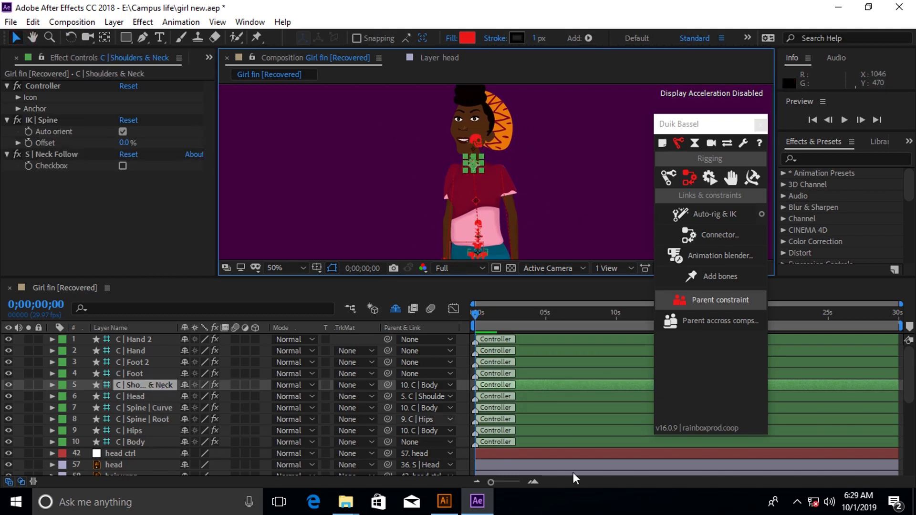
{"action": "key", "text": "p"}
{"action": "mouse_move", "coordinate": [181, 397]}
{"action": "left_mouse_down"}
{"action": "mouse_move", "coordinate": [173, 406]}
{"action": "mouse_move", "coordinate": [183, 402]}
{"action": "mouse_move", "coordinate": [171, 400]}
{"action": "left_mouse_up"}
{"action": "key", "text": "ctrl+z"}
{"action": "key", "text": "ctrl+z"}
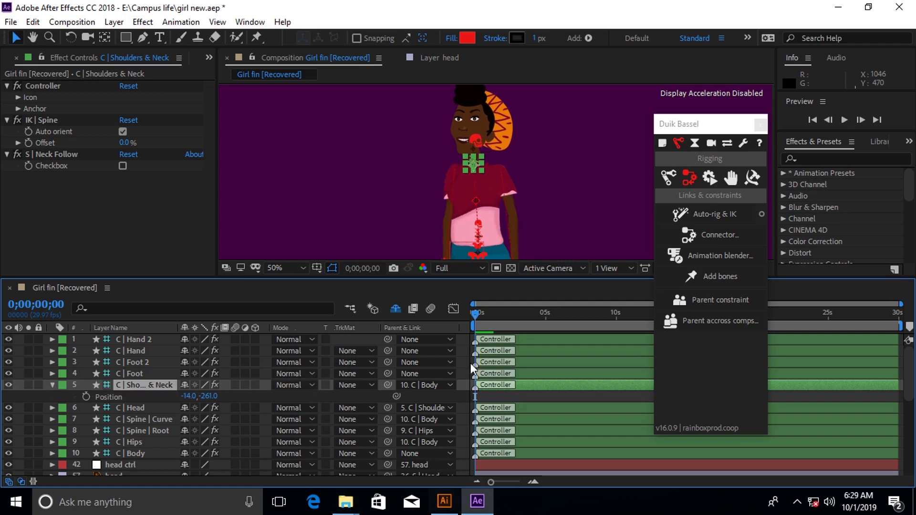
Step: Test the C | Body controller by shifting its X position to 975 and 898, and undo both moves
{"action": "scroll", "coordinate": [454, 229], "scroll_direction": "down", "scroll_amount": 3}
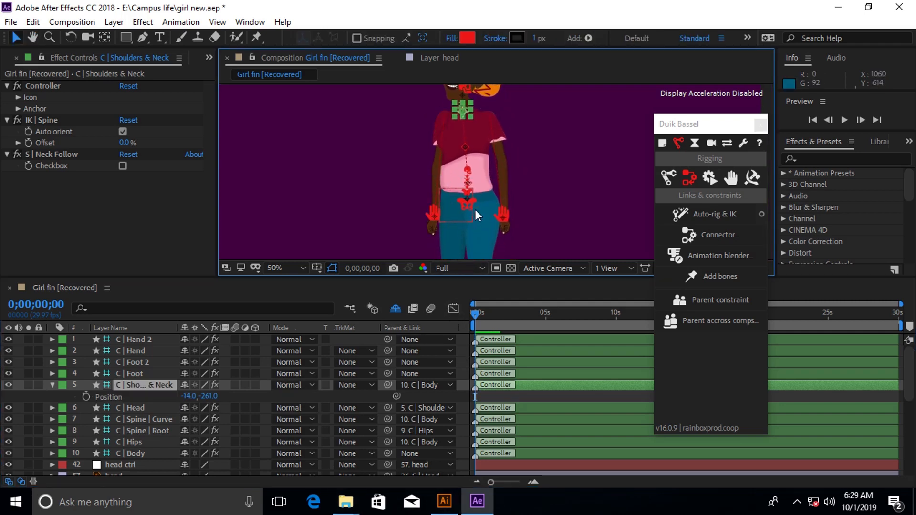
{"action": "left_click", "coordinate": [471, 175]}
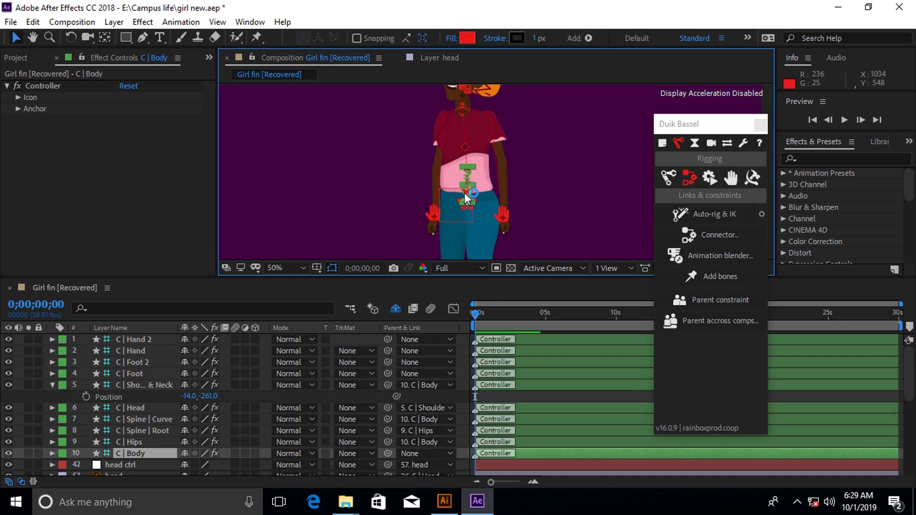
{"action": "key", "text": "Return"}
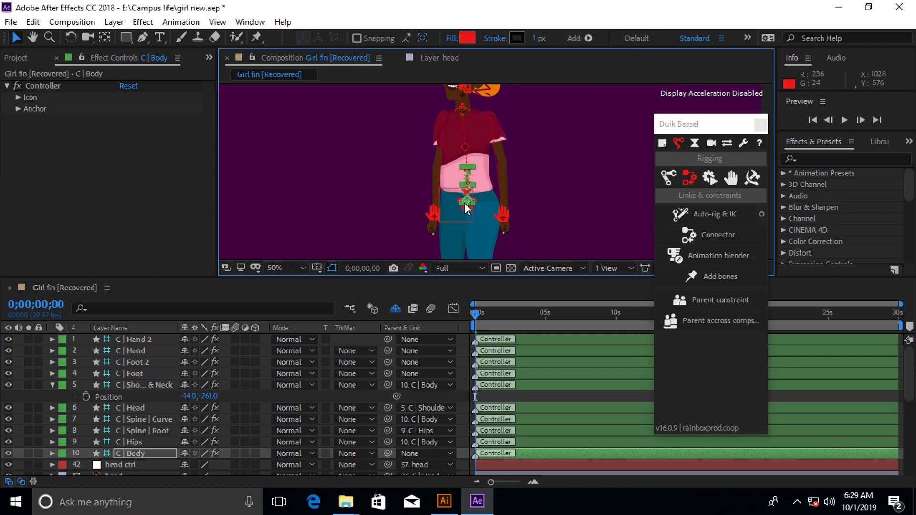
{"action": "key", "text": "p"}
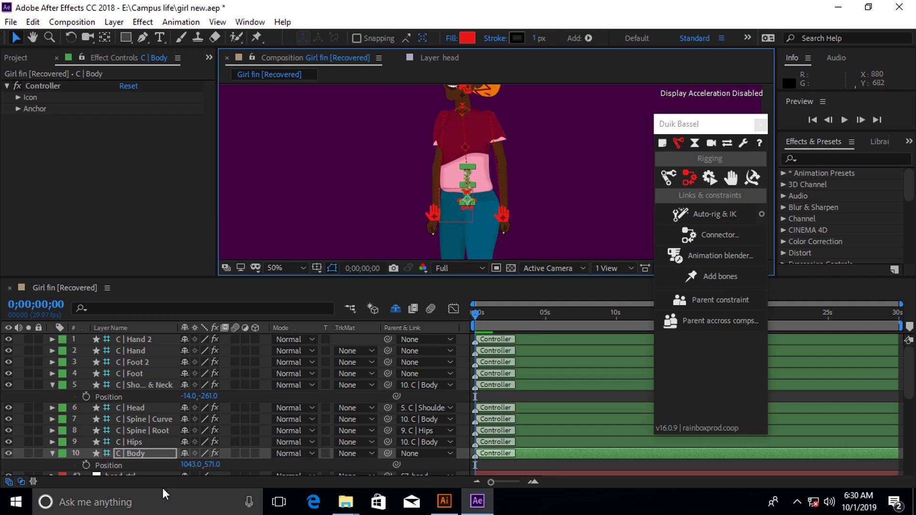
{"action": "left_click_drag", "start_coordinate": [189, 468], "coordinate": [156, 501]}
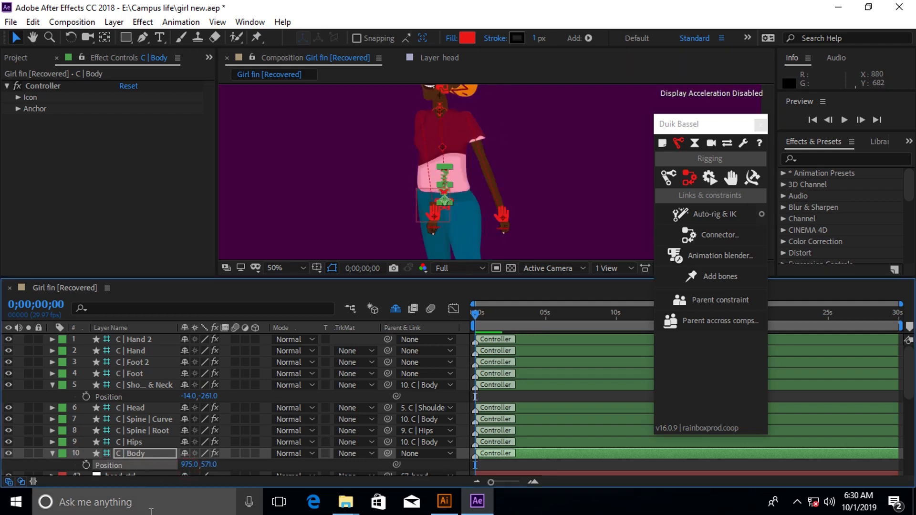
{"action": "left_click_drag", "start_coordinate": [190, 469], "coordinate": [122, 494]}
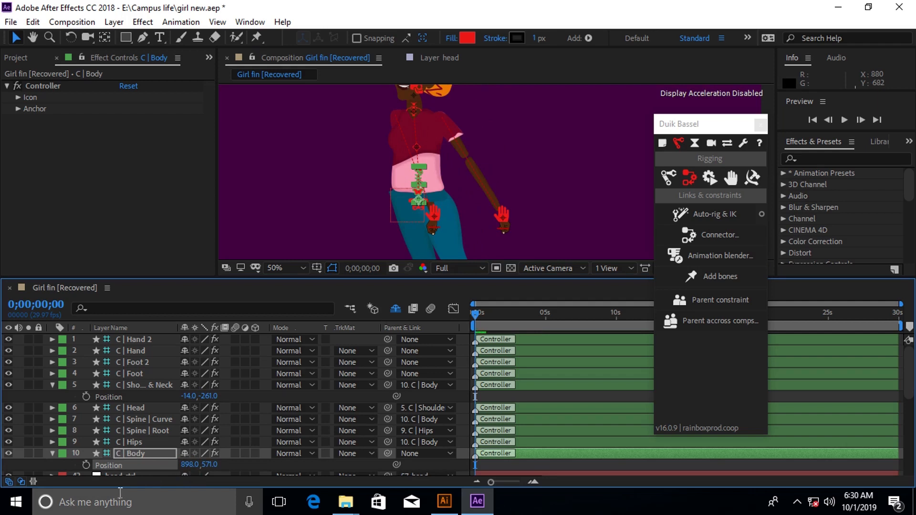
{"action": "key", "text": "ctrl+z"}
{"action": "key", "text": "ctrl+z"}
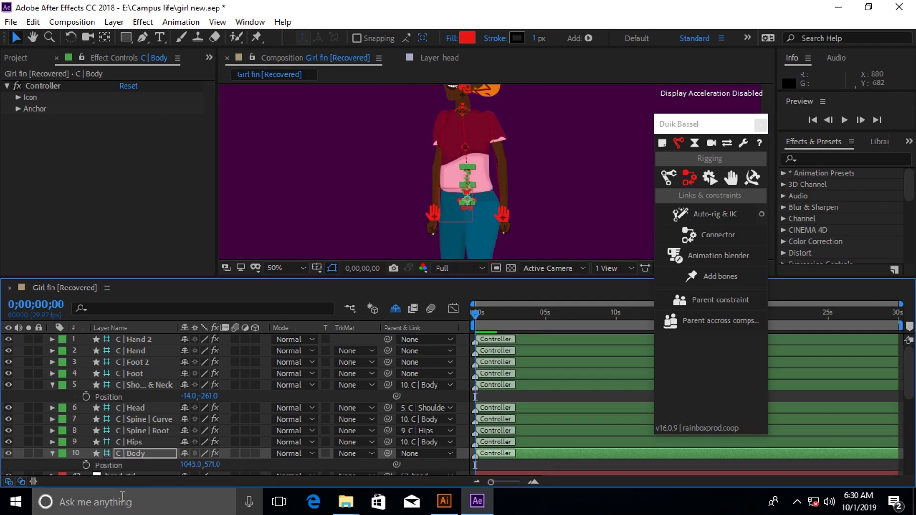
Step: Move the arm l, forearm l and hand r layers directly below thigh r, and try nudging the hips sideways
{"action": "left_click", "coordinate": [432, 231]}
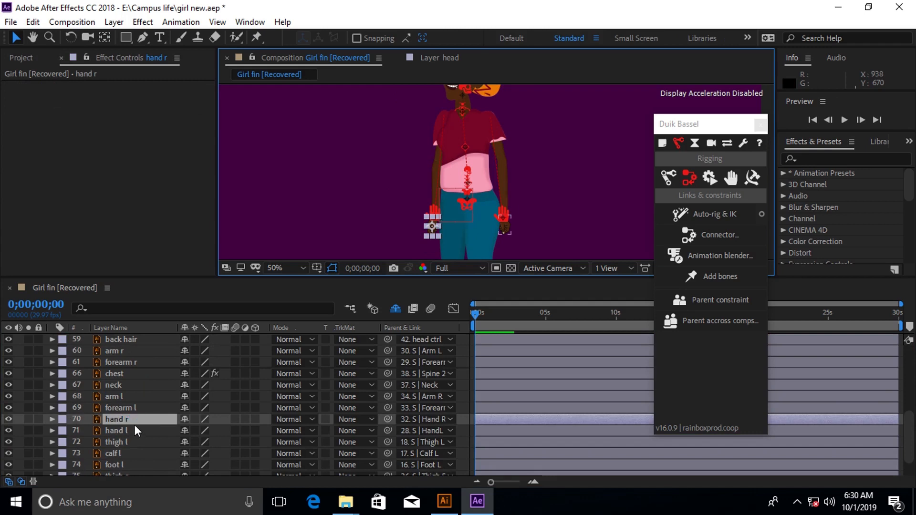
{"action": "scroll", "coordinate": [133, 425], "scroll_direction": "down", "scroll_amount": 2}
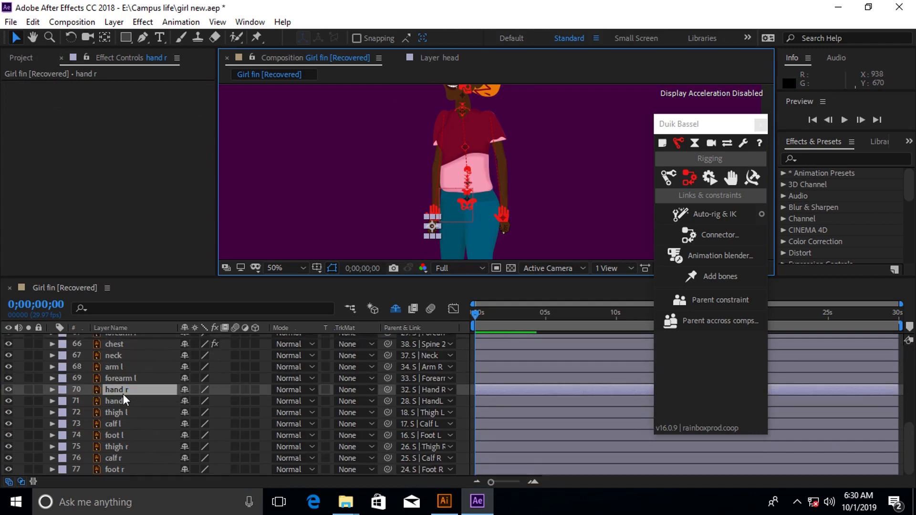
{"action": "left_click", "coordinate": [126, 378], "text": "ctrl"}
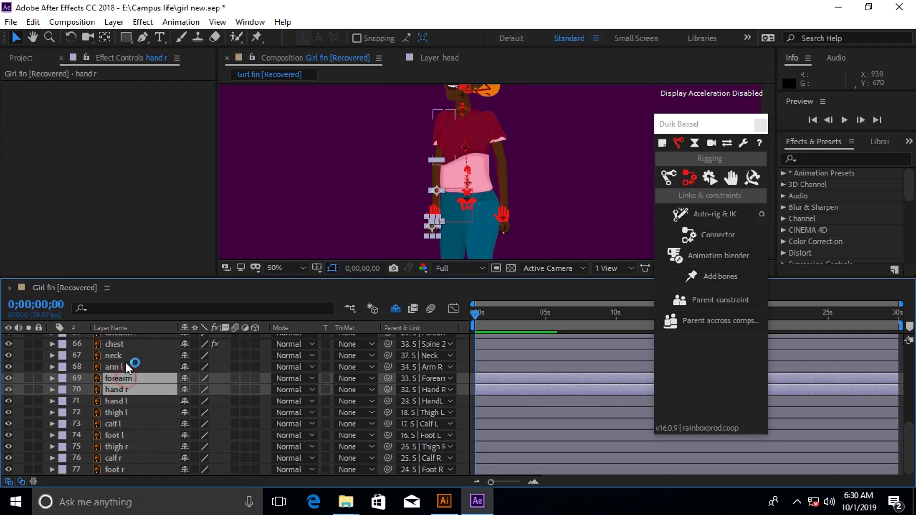
{"action": "left_click", "coordinate": [125, 367], "text": "ctrl"}
{"action": "left_click_drag", "start_coordinate": [136, 391], "coordinate": [143, 420]}
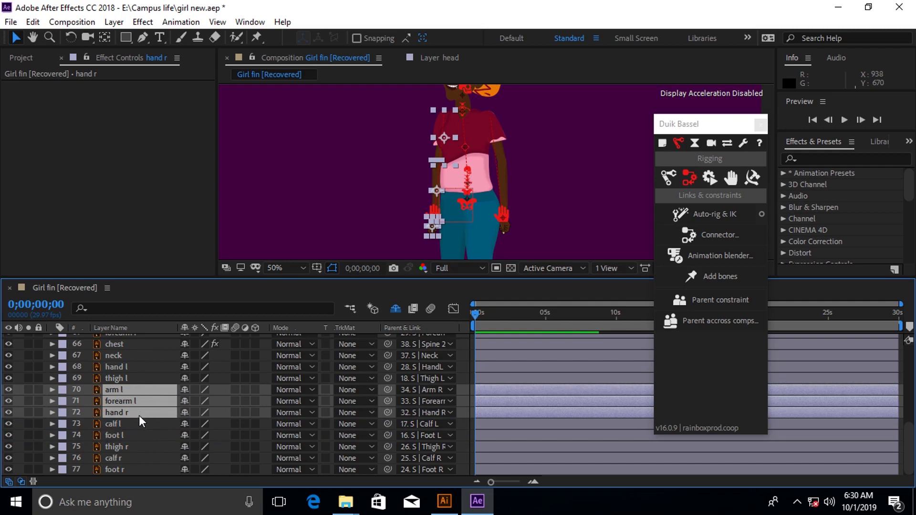
{"action": "left_click_drag", "start_coordinate": [155, 413], "coordinate": [151, 450]}
{"action": "left_click", "coordinate": [453, 203]}
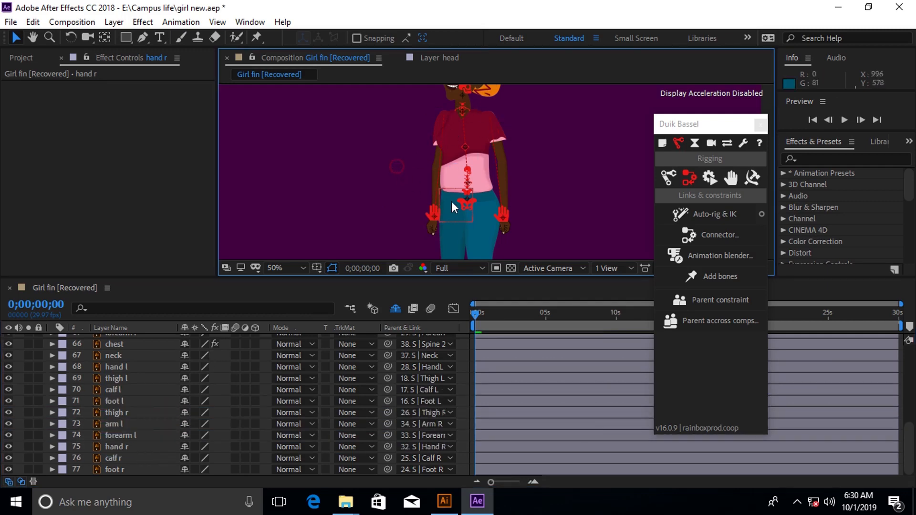
{"action": "left_click_drag", "start_coordinate": [470, 202], "coordinate": [453, 205]}
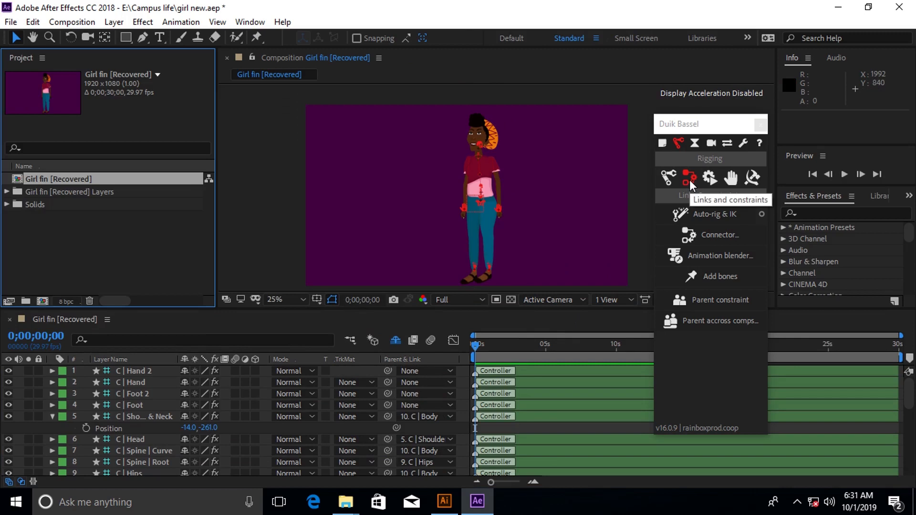
Step: Add Duik's Walk Cycle automation to the girl's rig
{"action": "left_click", "coordinate": [689, 179]}
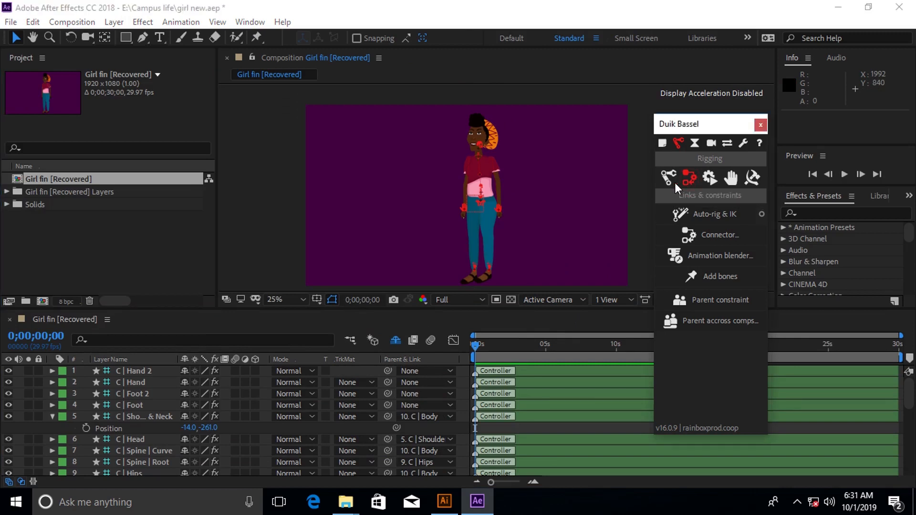
{"action": "left_click", "coordinate": [710, 178]}
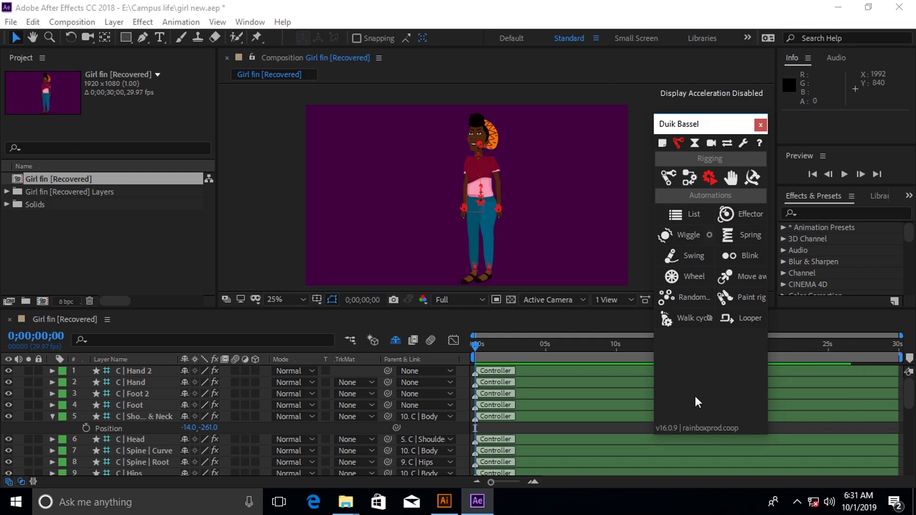
{"action": "left_click", "coordinate": [686, 320]}
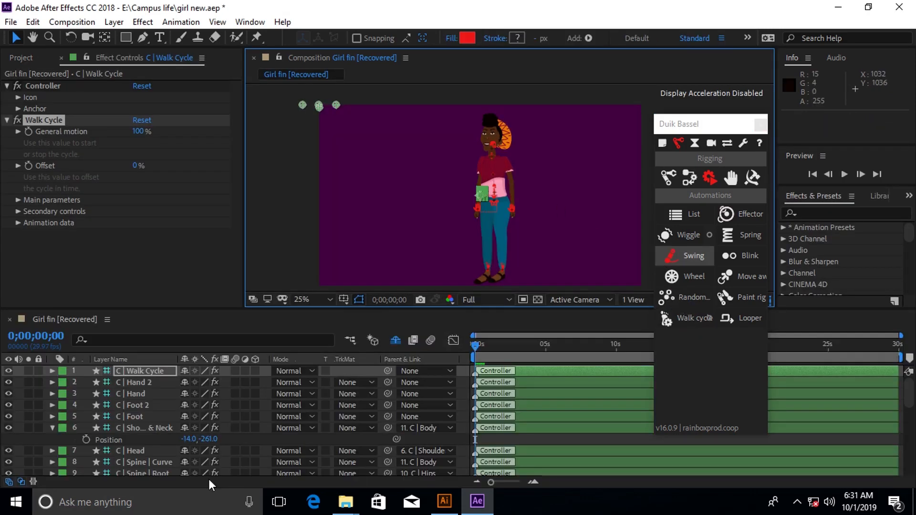
Step: Move the Duik Bassel window clear of the composition, preview the walk cycle, and stop playback
{"action": "left_click_drag", "start_coordinate": [730, 126], "coordinate": [685, 318]}
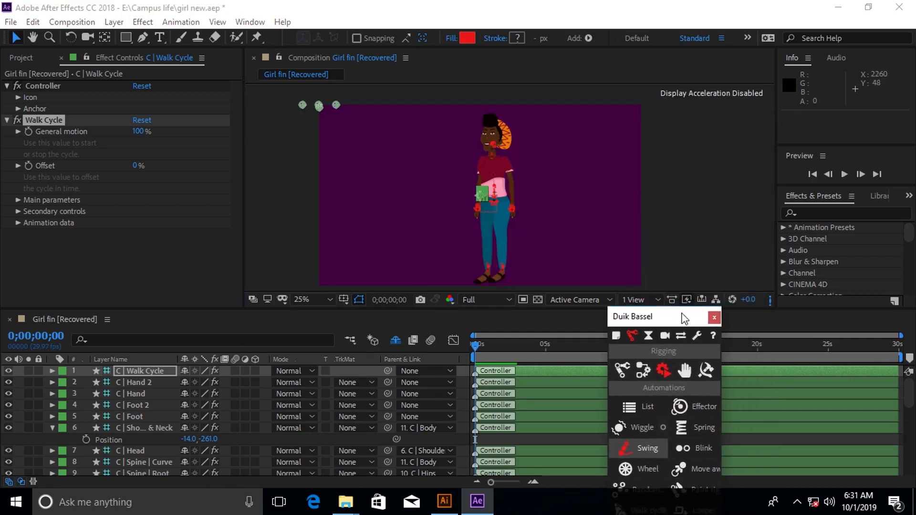
{"action": "left_click", "coordinate": [450, 172]}
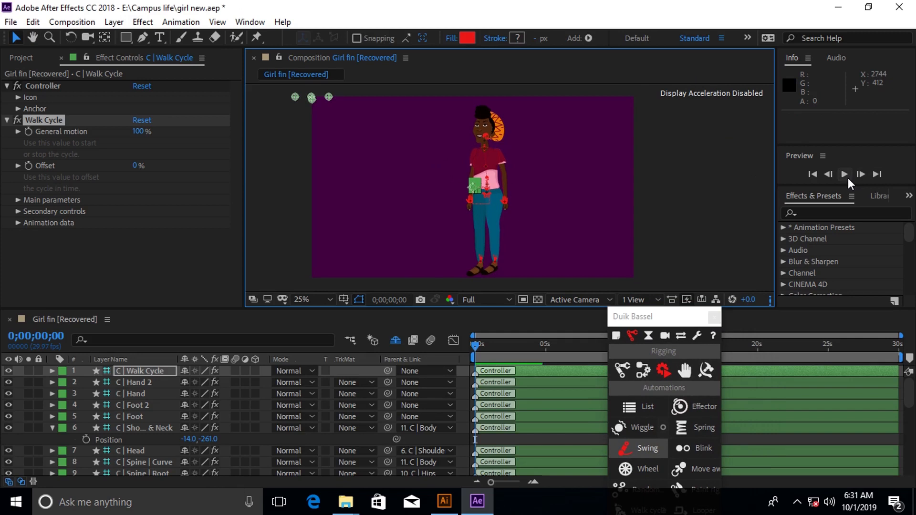
{"action": "left_click", "coordinate": [845, 174]}
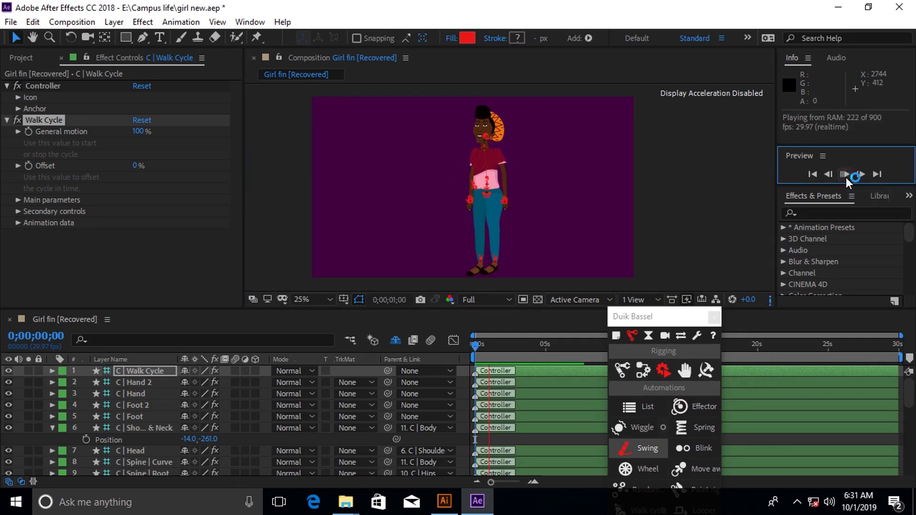
{"action": "left_click", "coordinate": [483, 342]}
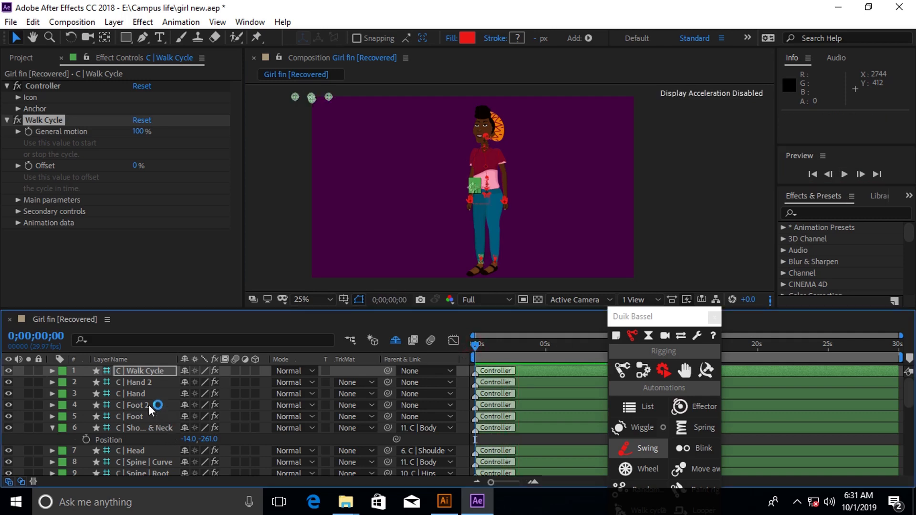
Step: Try raising the walk cycle's General motion to 148%, undo the change, and replay the preview
{"action": "left_click_drag", "start_coordinate": [647, 318], "coordinate": [683, 254]}
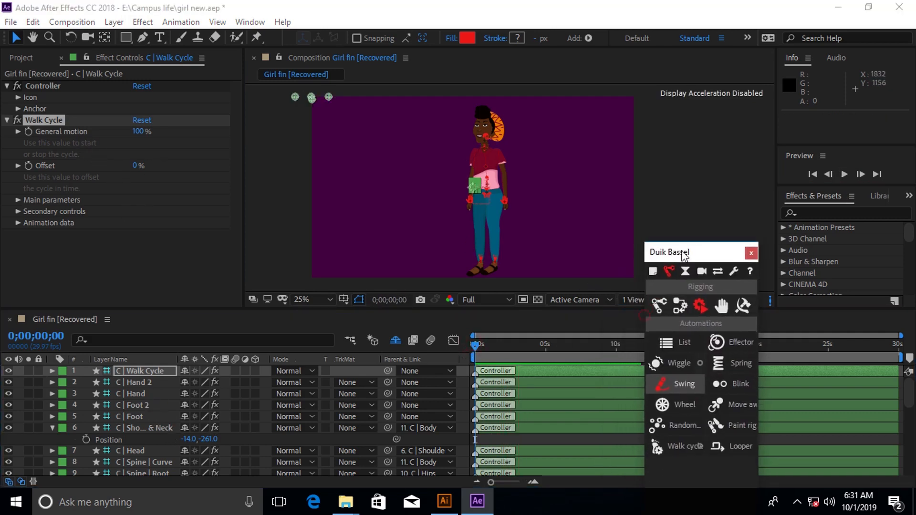
{"action": "left_click_drag", "start_coordinate": [138, 132], "coordinate": [174, 137]}
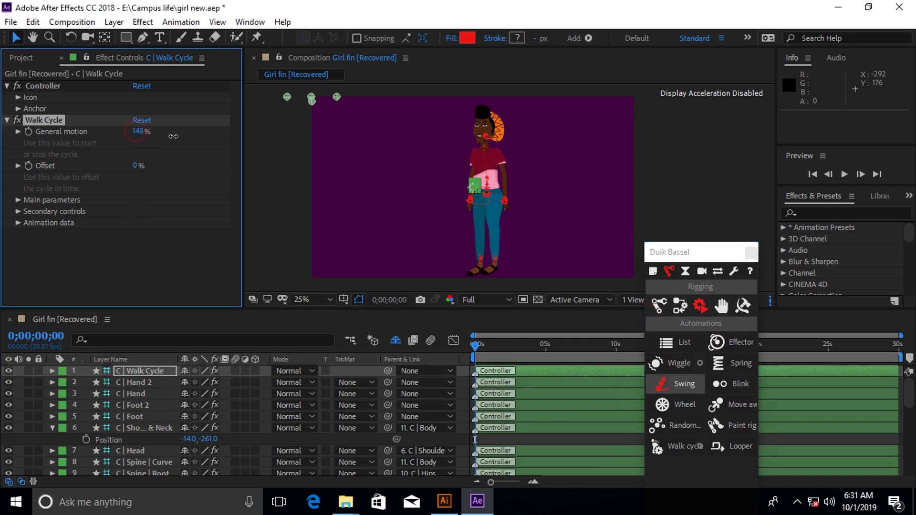
{"action": "key", "text": "ctrl+z"}
{"action": "key", "text": "space"}
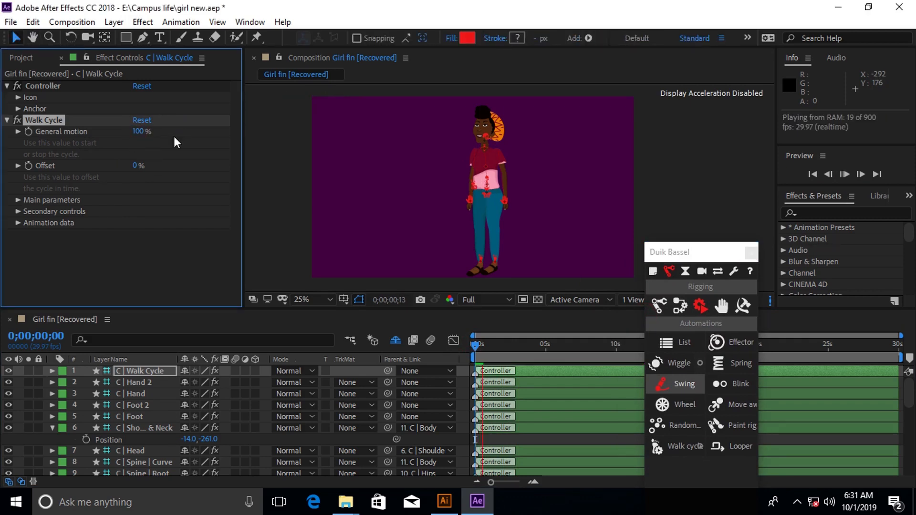
Step: Undo the walk cycle, and reapply Duik's Walk Cycle to all ten controllers from C | Hand 2 through C | Body
{"action": "key", "text": "ctrl+z"}
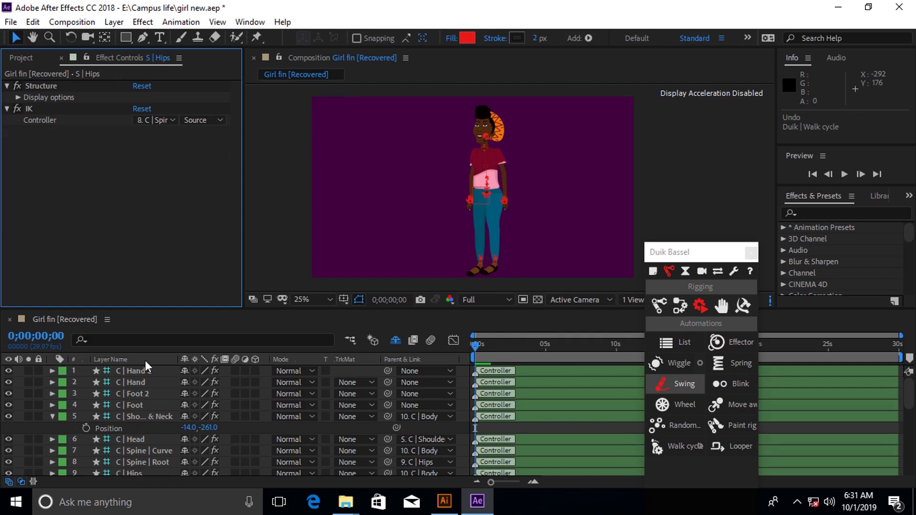
{"action": "left_click", "coordinate": [148, 373]}
{"action": "scroll", "coordinate": [151, 375], "scroll_direction": "down", "scroll_amount": 3}
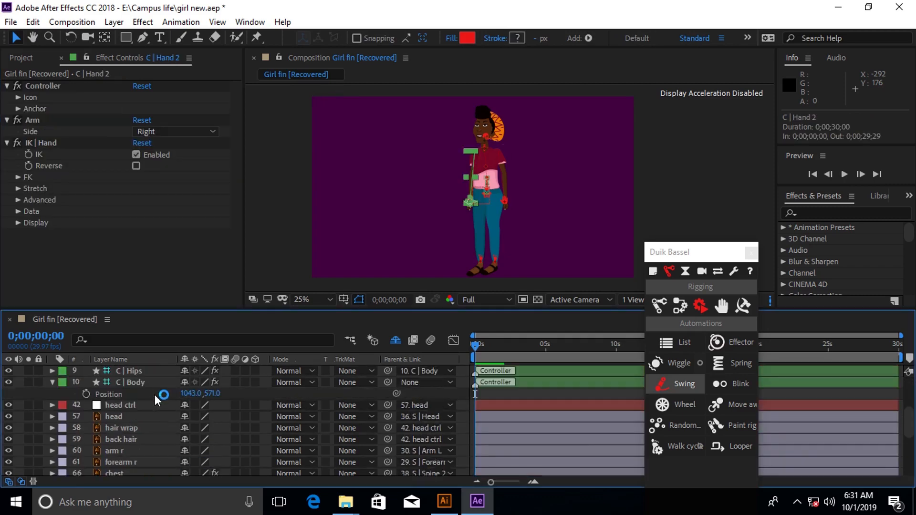
{"action": "scroll", "coordinate": [155, 395], "scroll_direction": "up", "scroll_amount": 3}
{"action": "left_click", "coordinate": [146, 415], "text": "shift"}
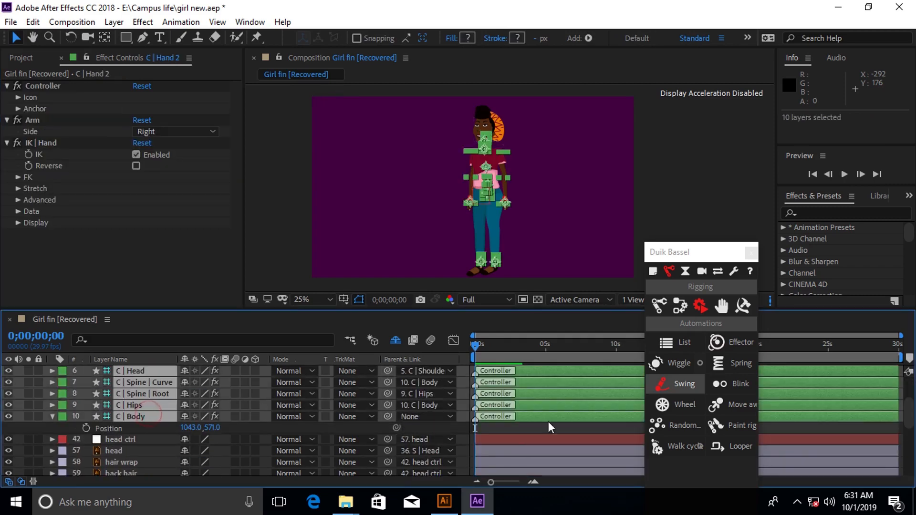
{"action": "left_click_drag", "start_coordinate": [691, 253], "coordinate": [709, 200]}
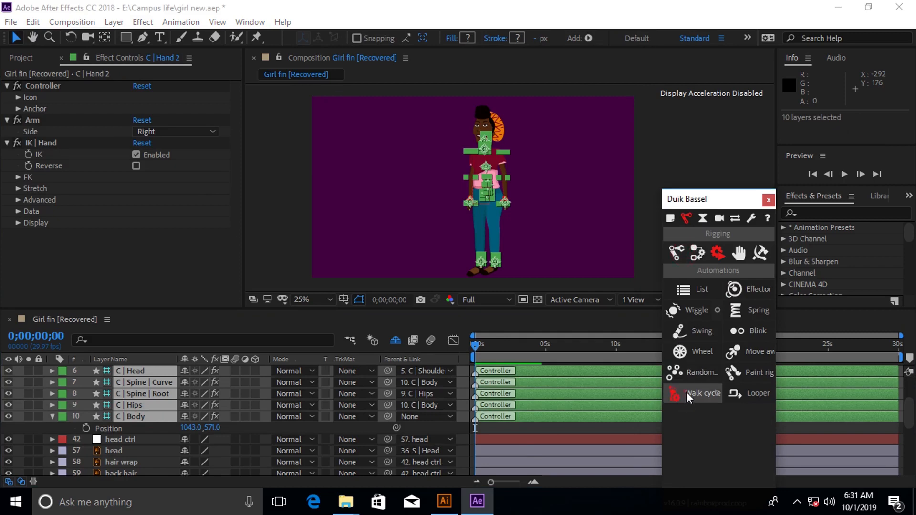
{"action": "left_click", "coordinate": [686, 391]}
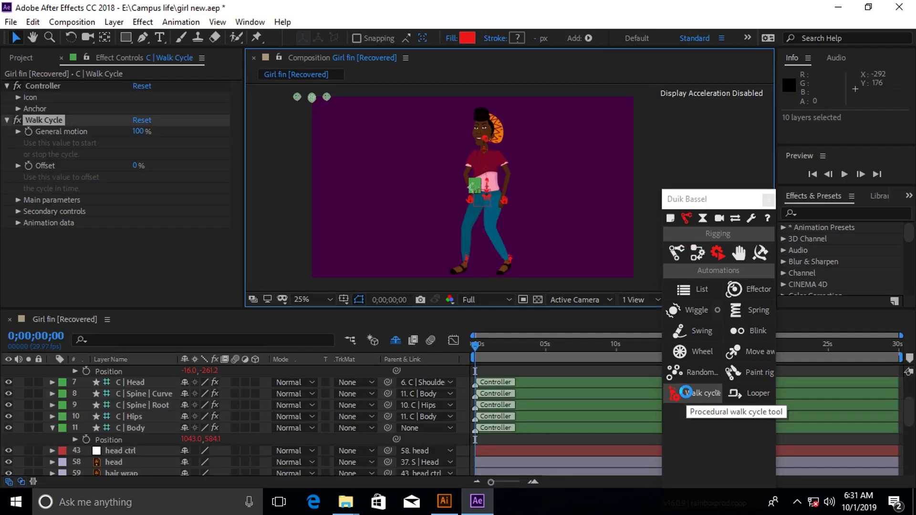
Step: Scrub through the walk cycle's opening frames, preview the animation, and stop playback
{"action": "left_click", "coordinate": [480, 344]}
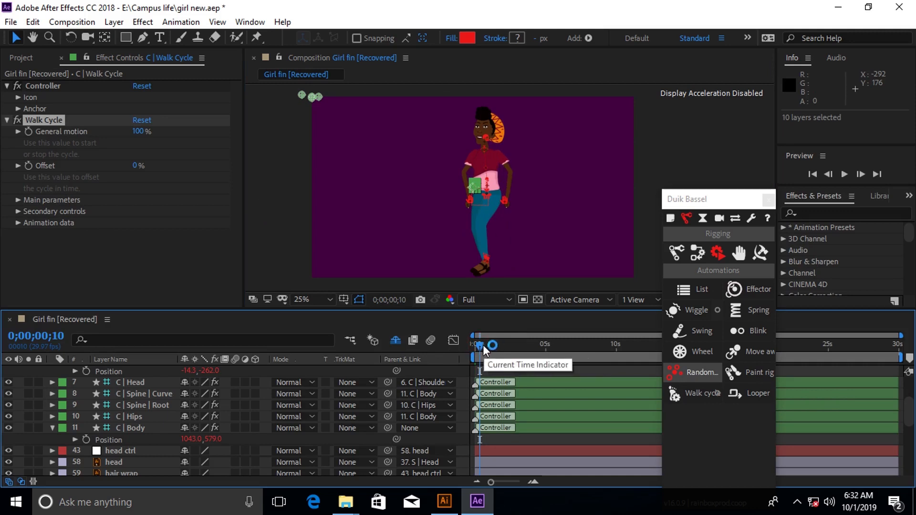
{"action": "left_click_drag", "start_coordinate": [483, 345], "coordinate": [469, 353]}
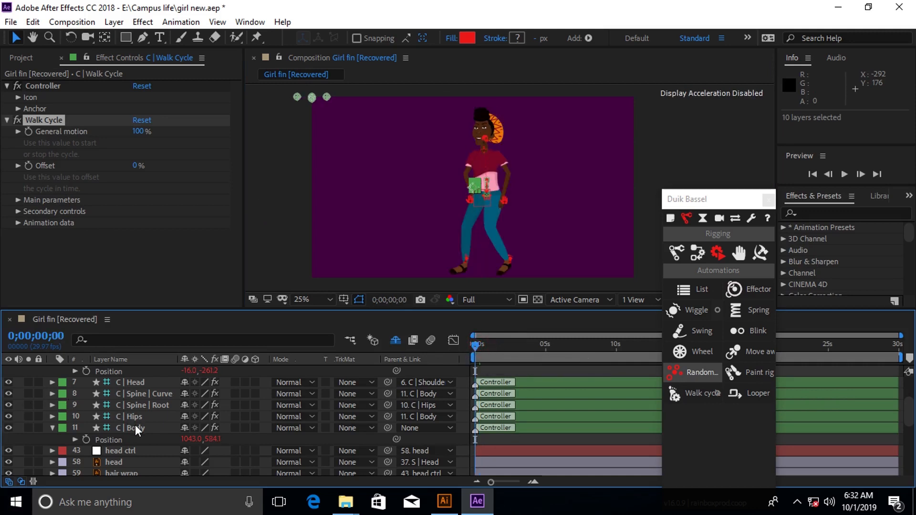
{"action": "scroll", "coordinate": [148, 439], "scroll_direction": "up", "scroll_amount": 3}
{"action": "scroll", "coordinate": [175, 422], "scroll_direction": "down", "scroll_amount": 2}
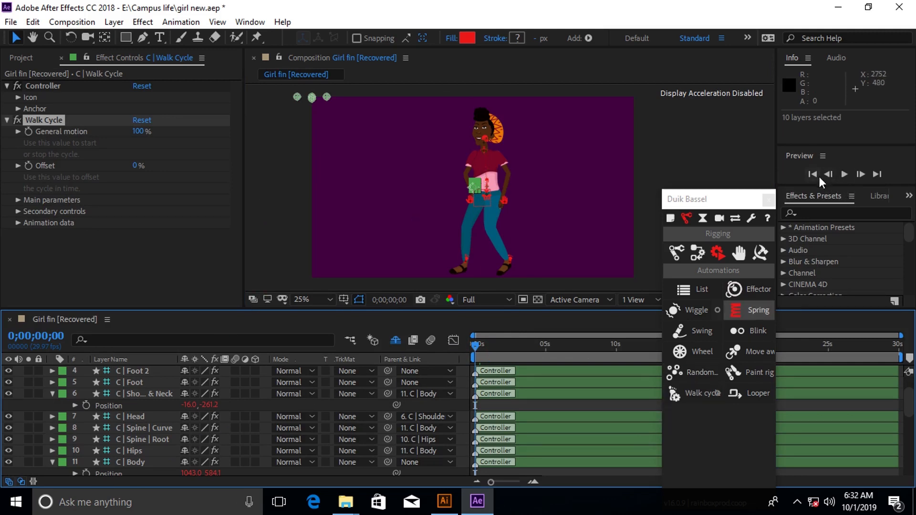
{"action": "left_click", "coordinate": [845, 175]}
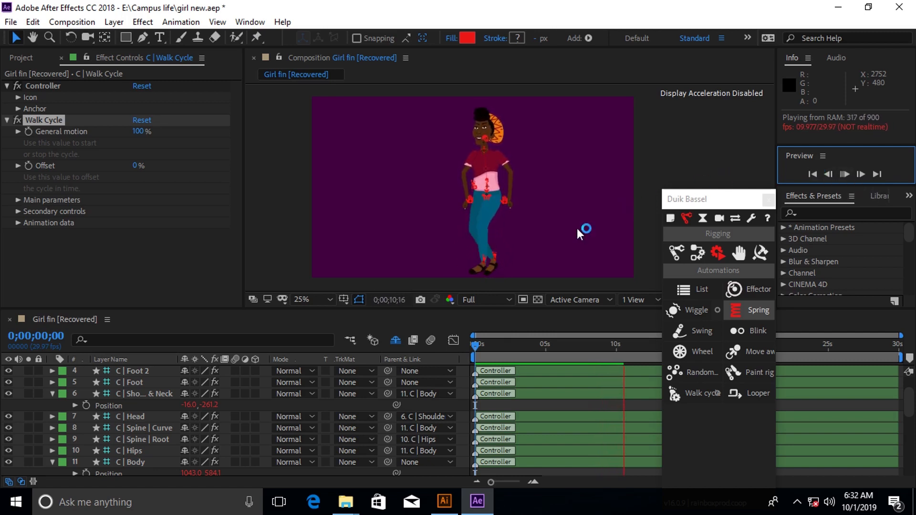
{"action": "left_click", "coordinate": [474, 346]}
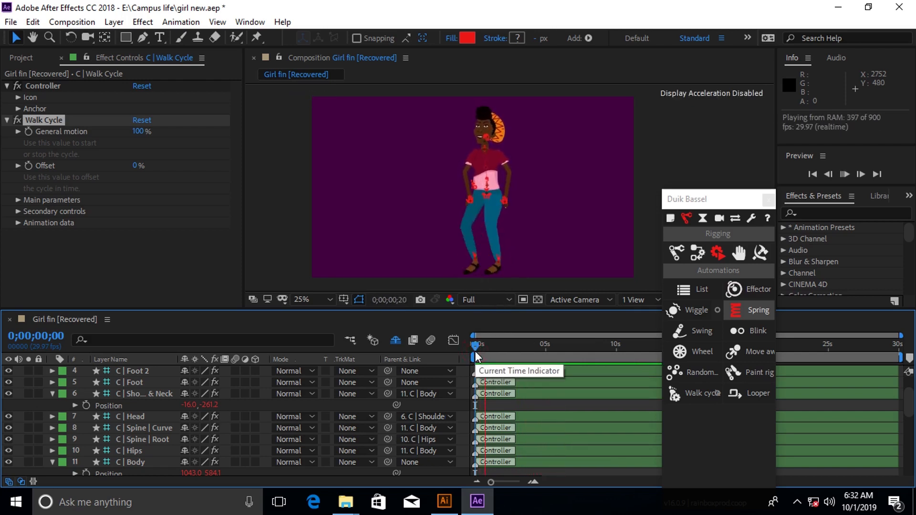
{"action": "key", "text": "space"}
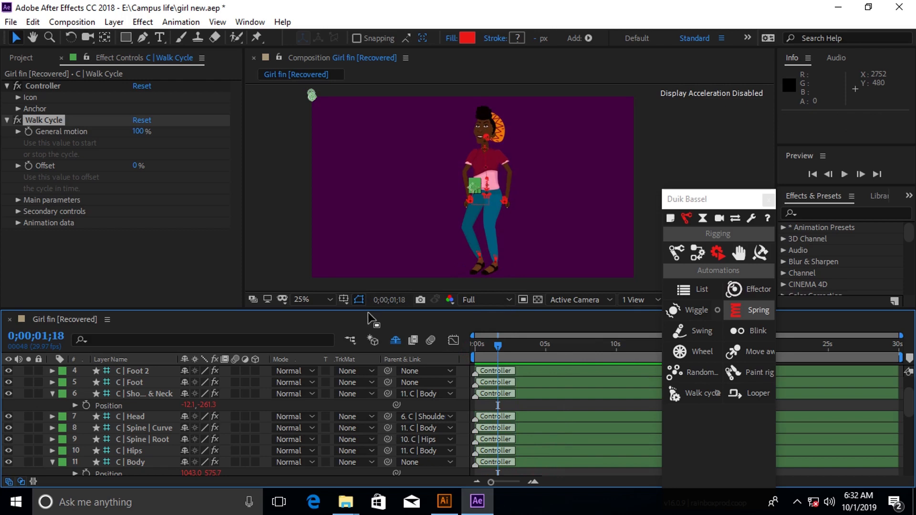
Step: Replay the walk cycle from the first frame, and inspect the girl's hips and hands up close
{"action": "left_click_drag", "start_coordinate": [489, 346], "coordinate": [472, 353]}
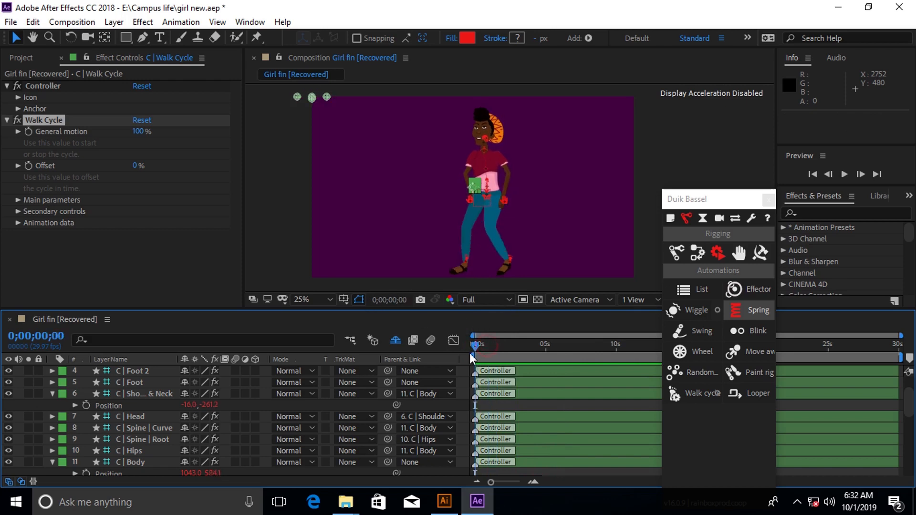
{"action": "key", "text": "space"}
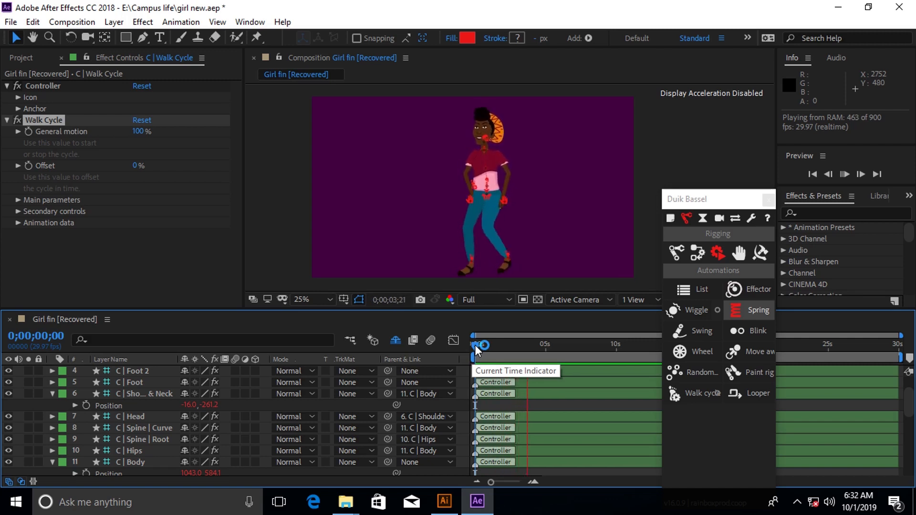
{"action": "key", "text": "space"}
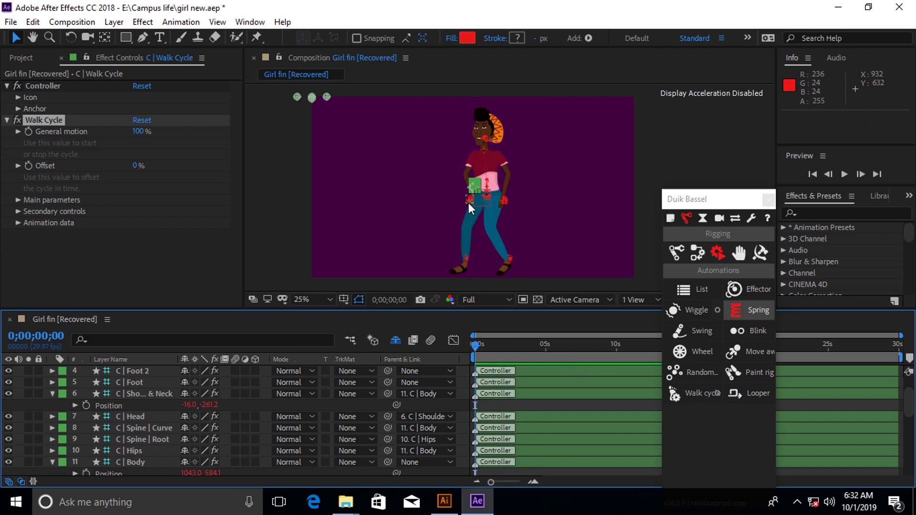
{"action": "scroll", "coordinate": [469, 202], "scroll_direction": "up", "scroll_amount": 2}
{"action": "scroll", "coordinate": [471, 198], "scroll_direction": "up", "scroll_amount": 3}
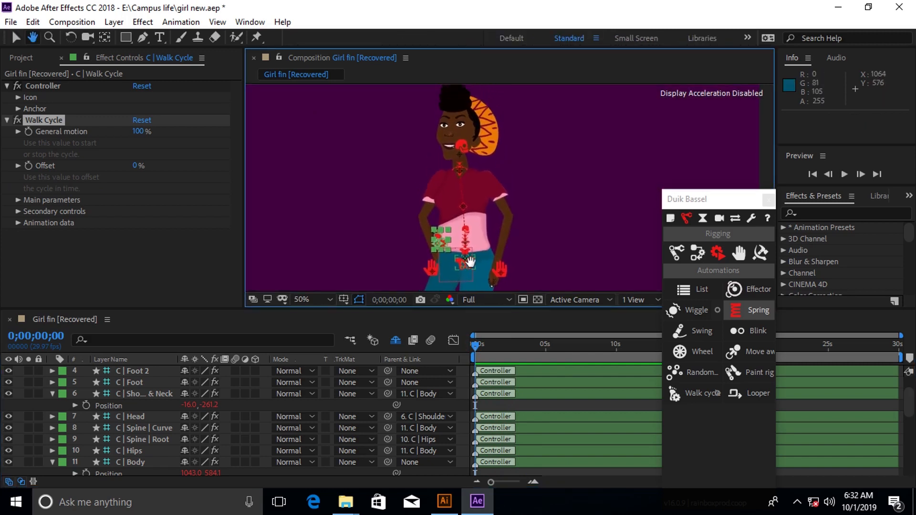
{"action": "scroll", "coordinate": [456, 224], "scroll_direction": "down", "scroll_amount": 2}
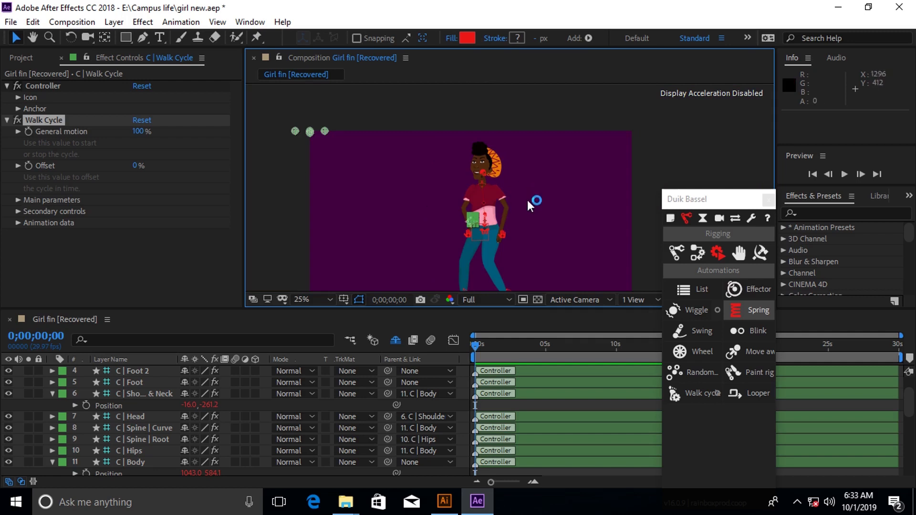
Step: Look at the Offset and General motion sliders of the Walk Cycle effect, leaving both collapsed
{"action": "left_click", "coordinate": [18, 166]}
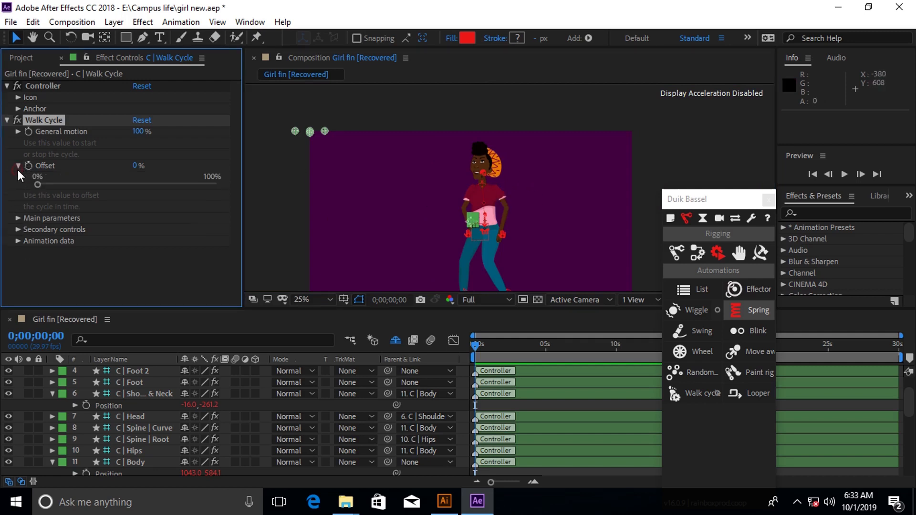
{"action": "left_click", "coordinate": [18, 166]}
{"action": "left_click", "coordinate": [19, 132]}
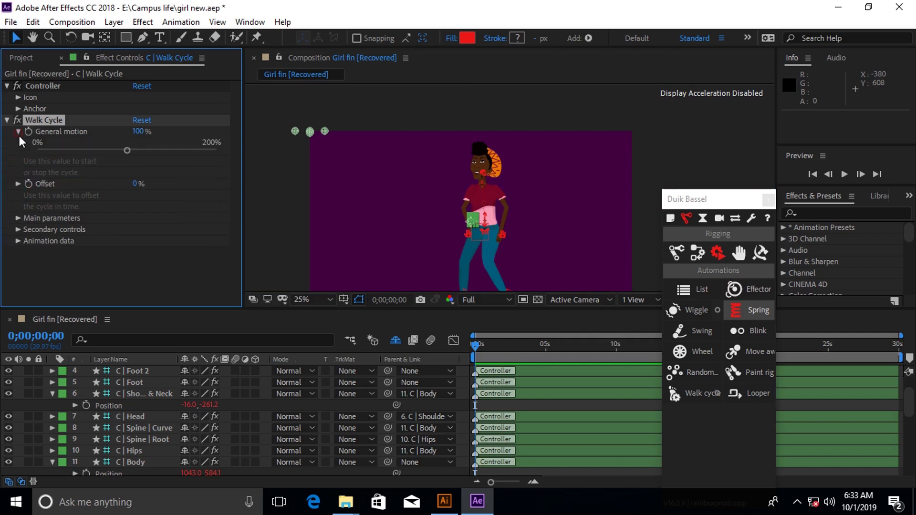
{"action": "left_click", "coordinate": [19, 133]}
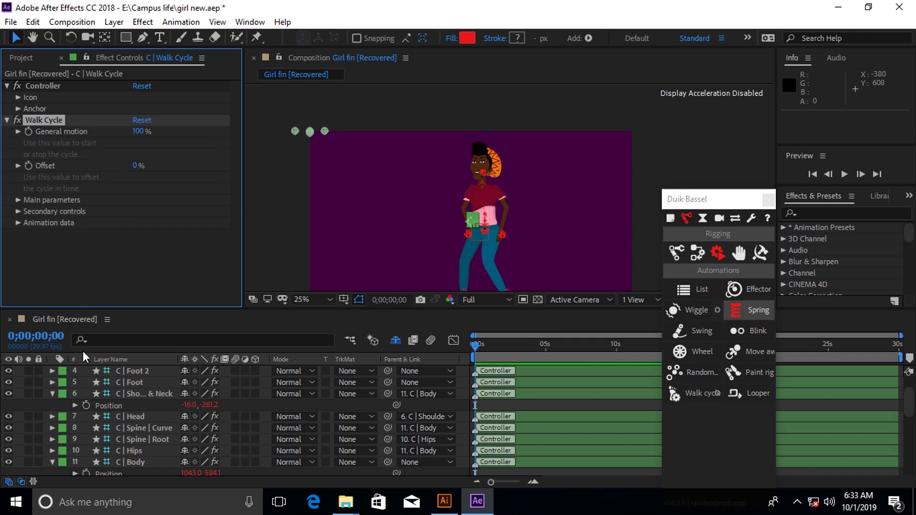
Step: Expand the C | Walk Cycle layer down to its Walk Cycle effect in the timeline and review the properties
{"action": "scroll", "coordinate": [137, 377], "scroll_direction": "up", "scroll_amount": 1}
{"action": "left_click", "coordinate": [130, 374]}
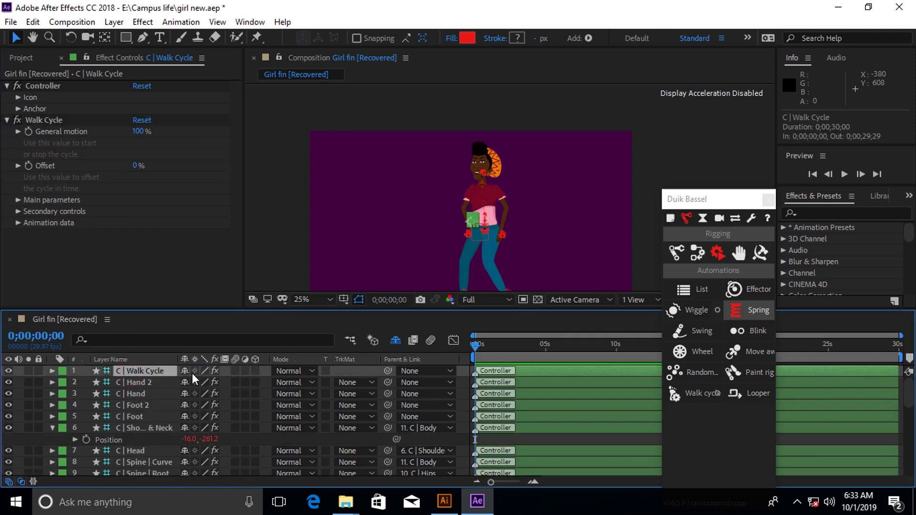
{"action": "left_click", "coordinate": [52, 371]}
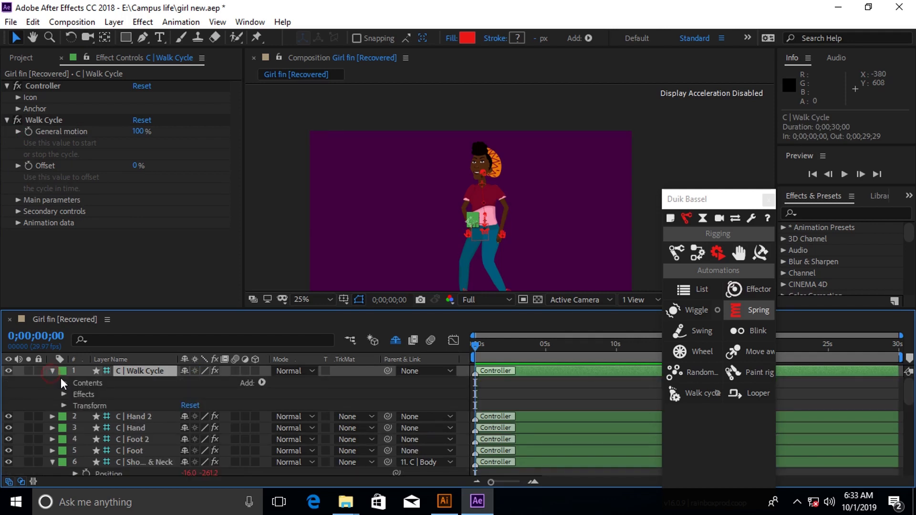
{"action": "left_click", "coordinate": [64, 395]}
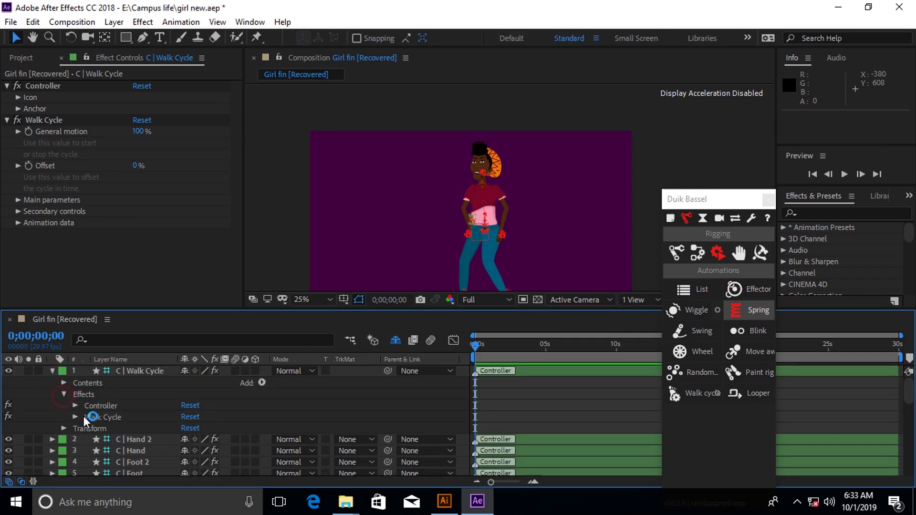
{"action": "left_click", "coordinate": [75, 417]}
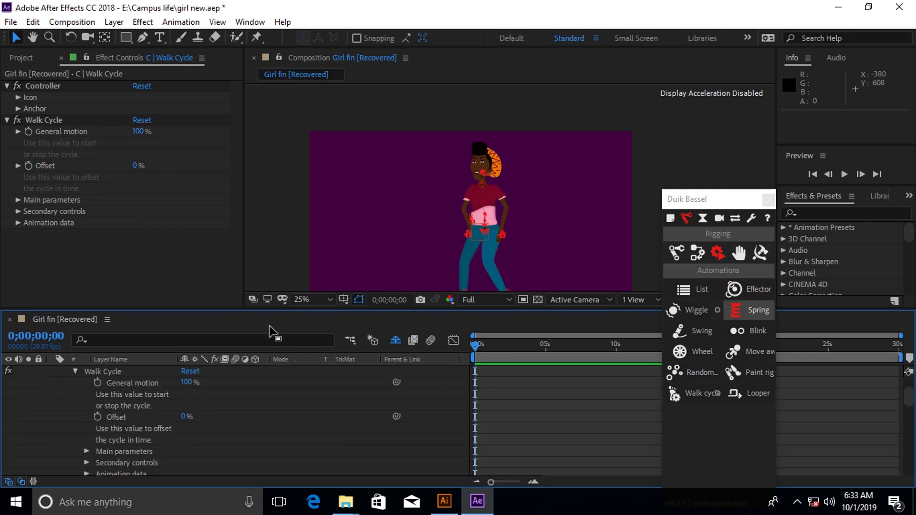
{"action": "scroll", "coordinate": [168, 434], "scroll_direction": "down", "scroll_amount": 5}
{"action": "scroll", "coordinate": [171, 439], "scroll_direction": "up", "scroll_amount": 6}
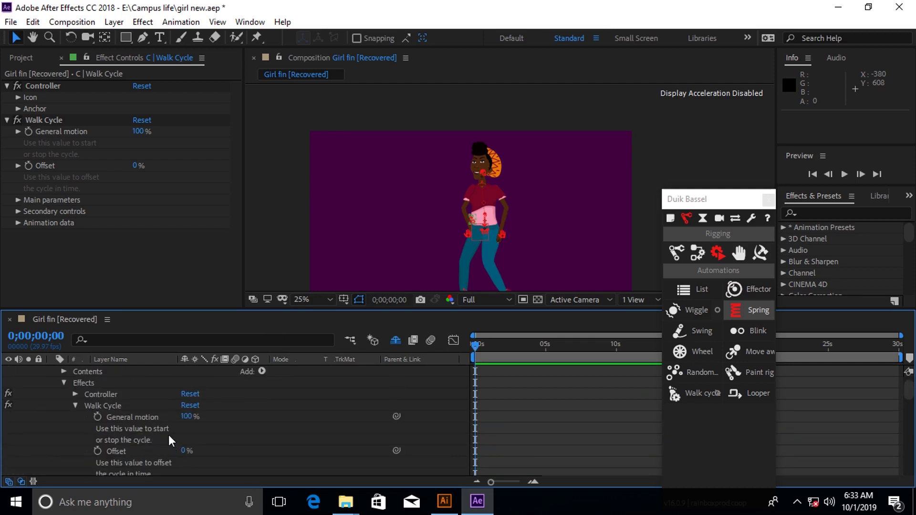
{"action": "scroll", "coordinate": [167, 438], "scroll_direction": "down", "scroll_amount": 4}
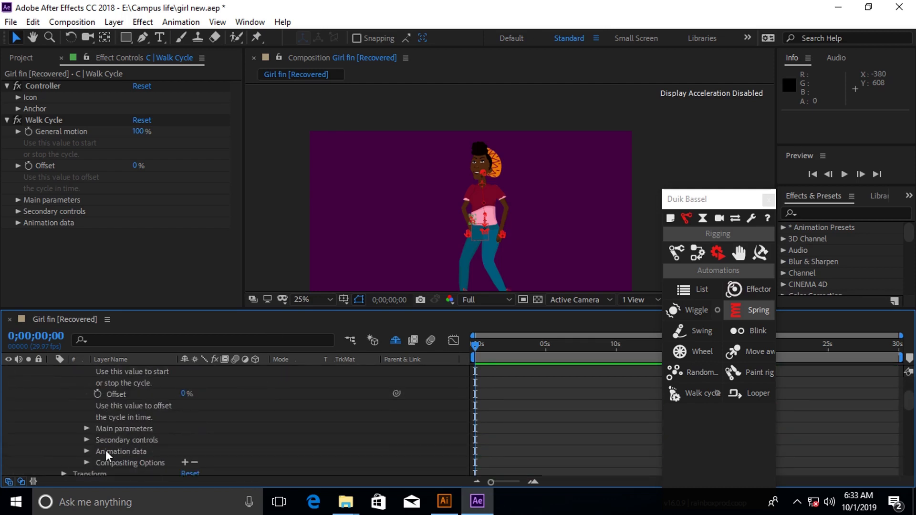
Step: Examine the Body settings in the walk cycle's Secondary controls against a closer view of the girl's torso
{"action": "left_click", "coordinate": [84, 440]}
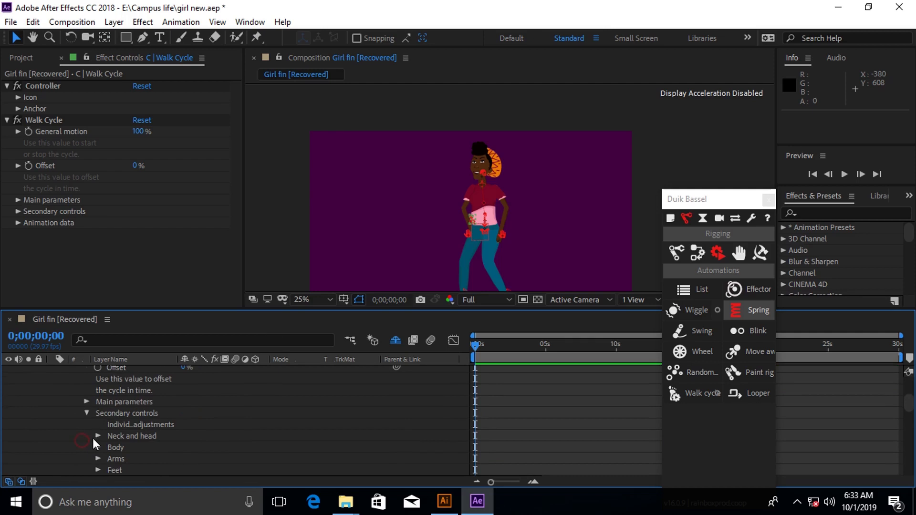
{"action": "left_click", "coordinate": [98, 448]}
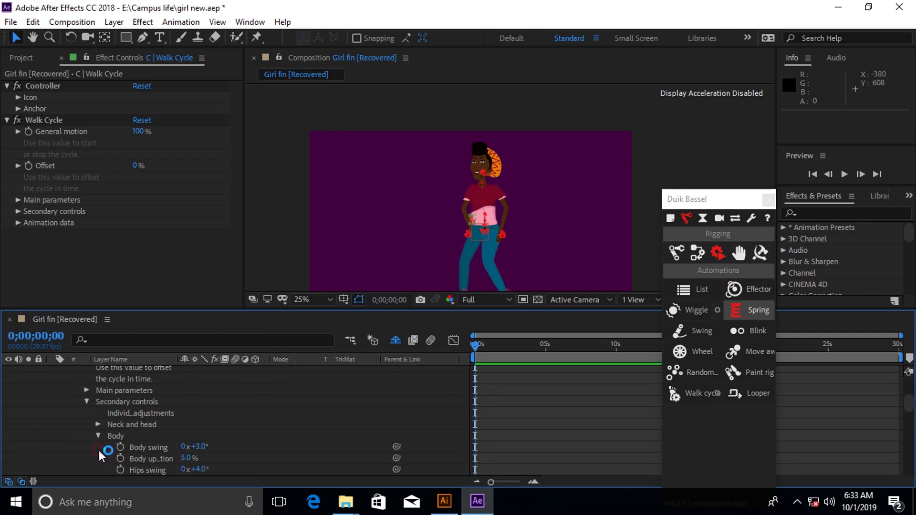
{"action": "left_click_drag", "start_coordinate": [498, 195], "coordinate": [498, 180]}
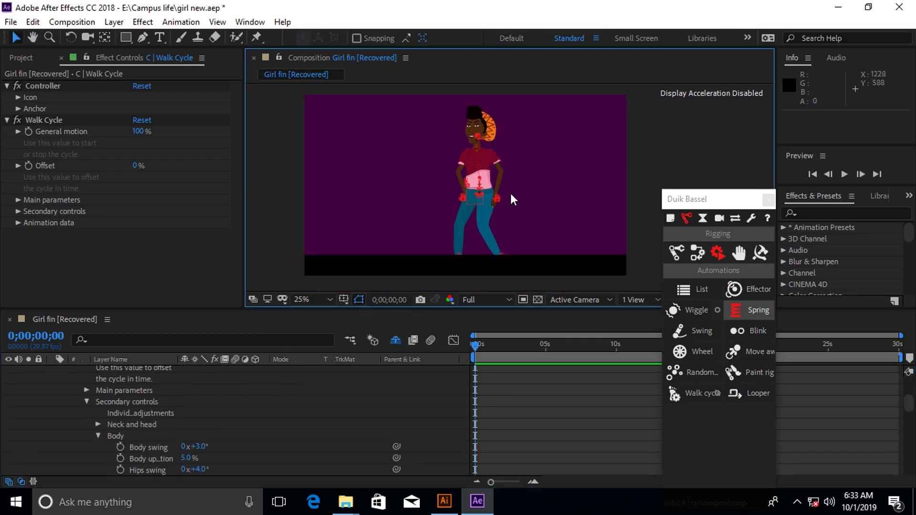
{"action": "scroll", "coordinate": [510, 193], "scroll_direction": "up", "scroll_amount": 1}
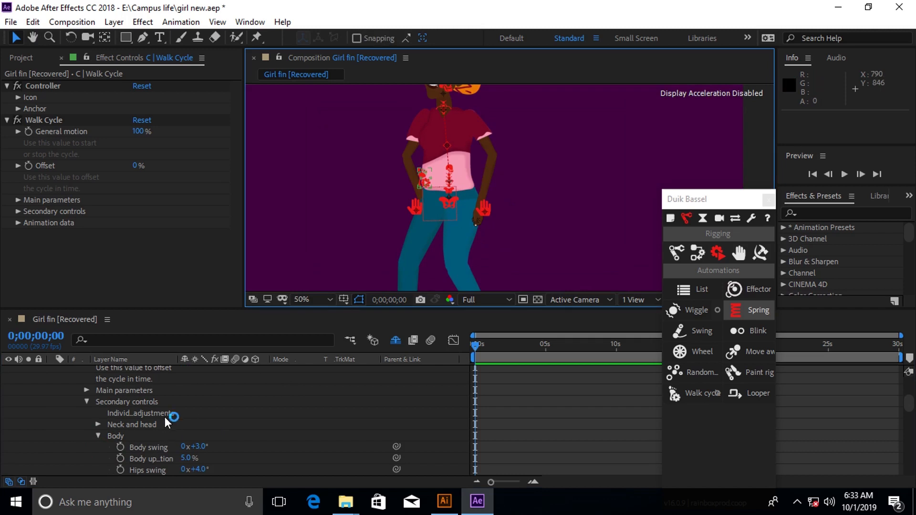
{"action": "scroll", "coordinate": [167, 429], "scroll_direction": "down", "scroll_amount": 3}
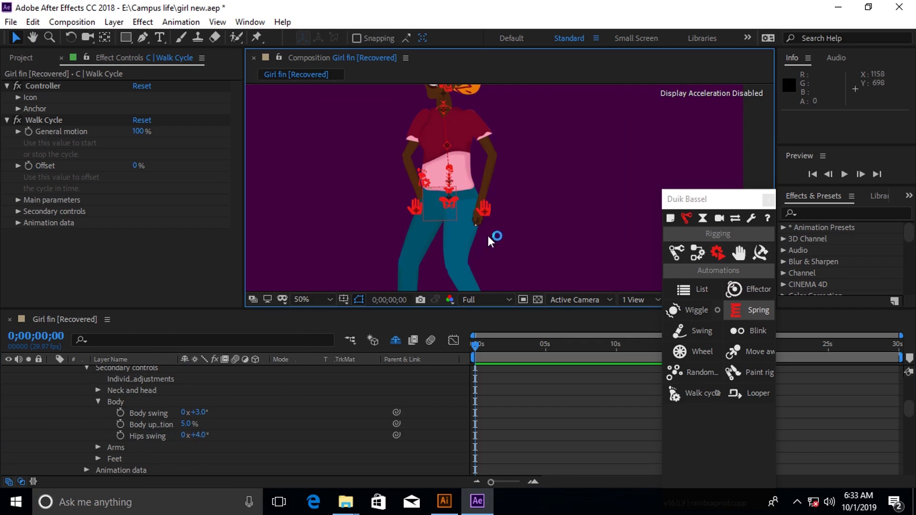
Step: Examine the Feet settings in the walk cycle's Secondary controls
{"action": "scroll", "coordinate": [487, 236], "scroll_direction": "down", "scroll_amount": 1}
{"action": "left_click", "coordinate": [98, 459]}
{"action": "scroll", "coordinate": [140, 431], "scroll_direction": "down", "scroll_amount": 5}
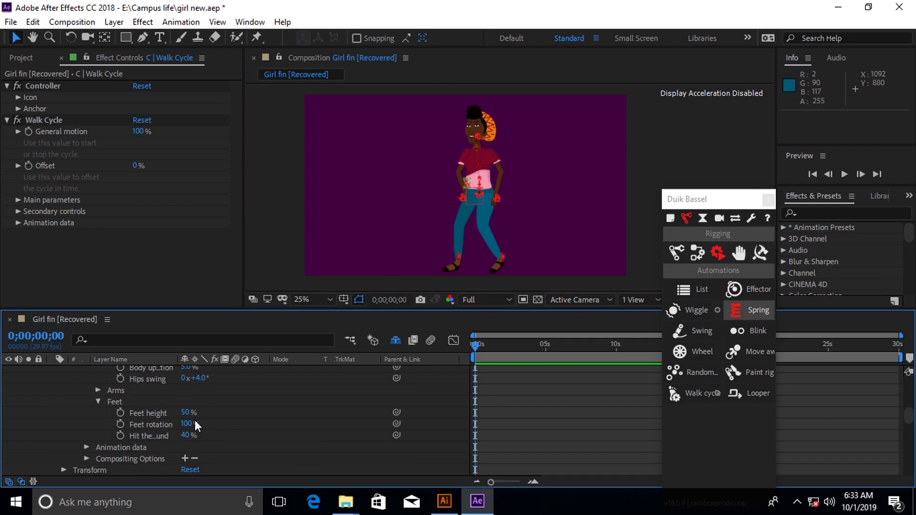
{"action": "scroll", "coordinate": [190, 392], "scroll_direction": "down", "scroll_amount": 1}
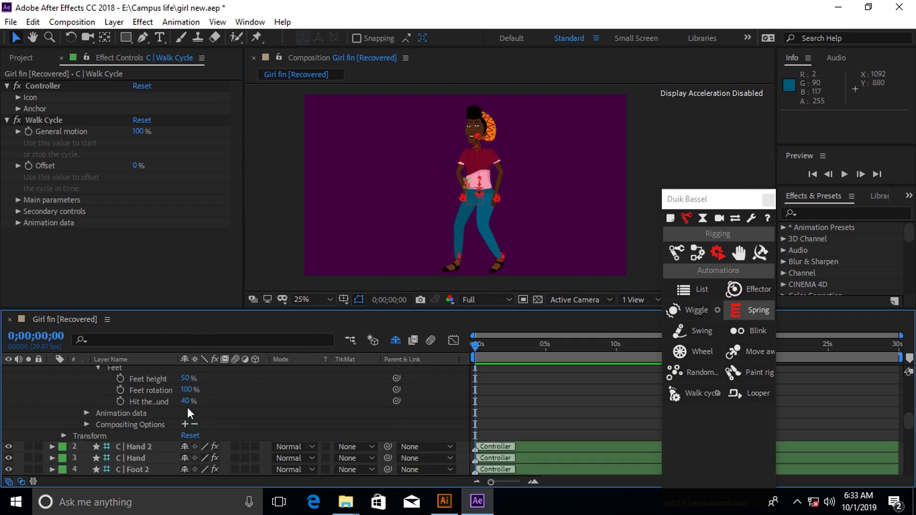
Step: Review the Animation and Computation groups within the walk cycle's Animation data
{"action": "left_click", "coordinate": [85, 416]}
{"action": "left_click", "coordinate": [98, 424]}
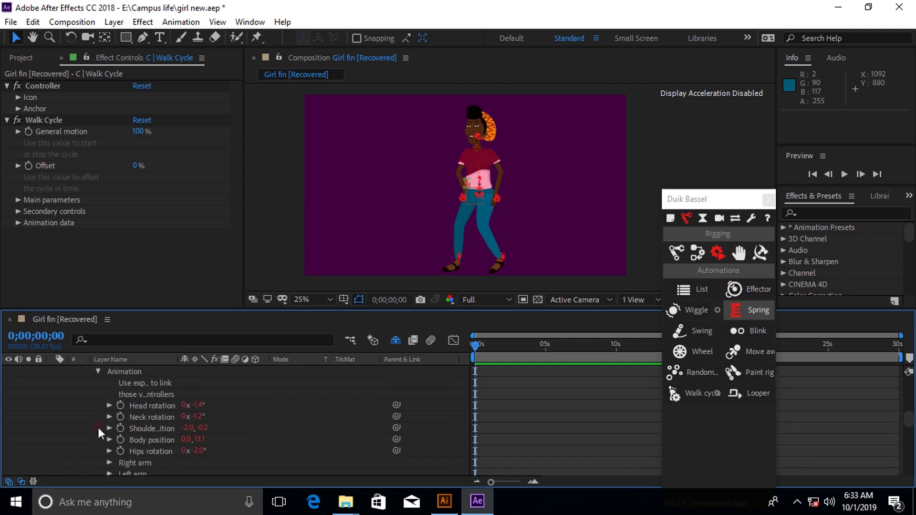
{"action": "left_click", "coordinate": [99, 372]}
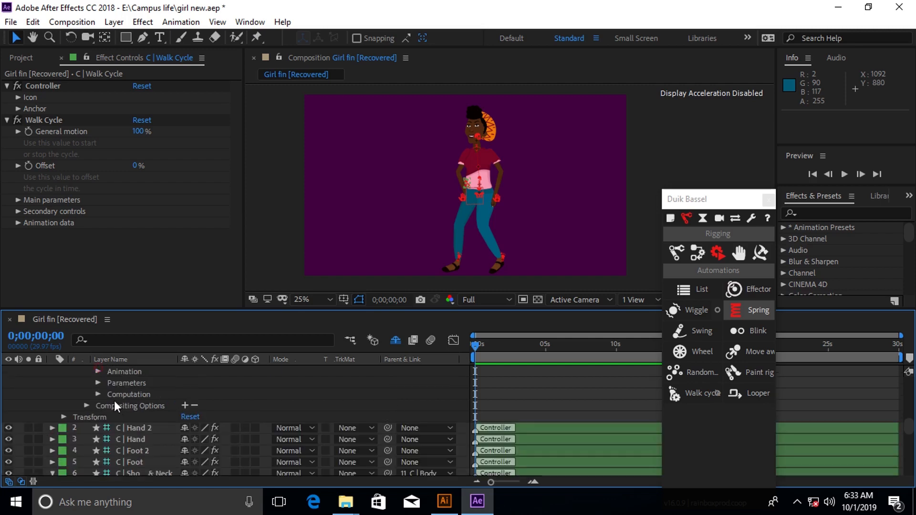
{"action": "left_click", "coordinate": [98, 394]}
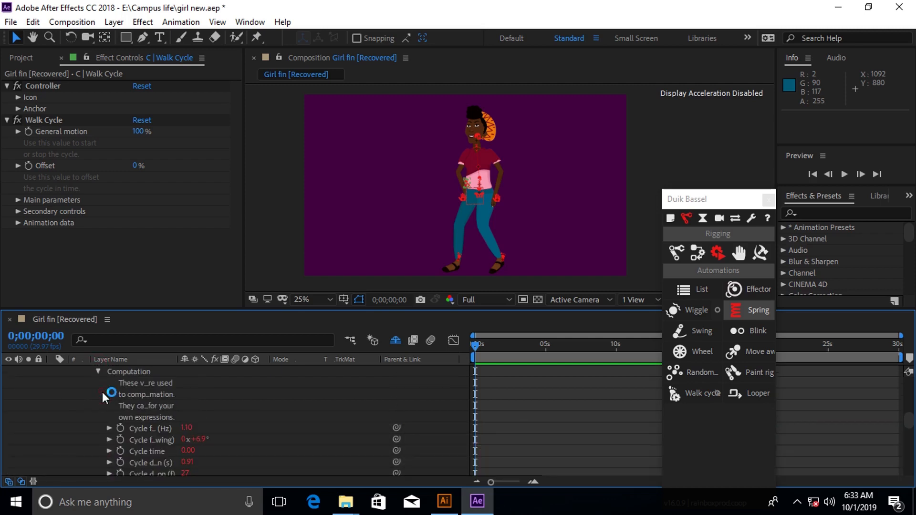
Step: Review the walk cycle's Animation data Parameters, and expand the Character group under Main parameters to examine its traits
{"action": "left_click", "coordinate": [97, 375]}
{"action": "scroll", "coordinate": [110, 396], "scroll_direction": "up", "scroll_amount": 2}
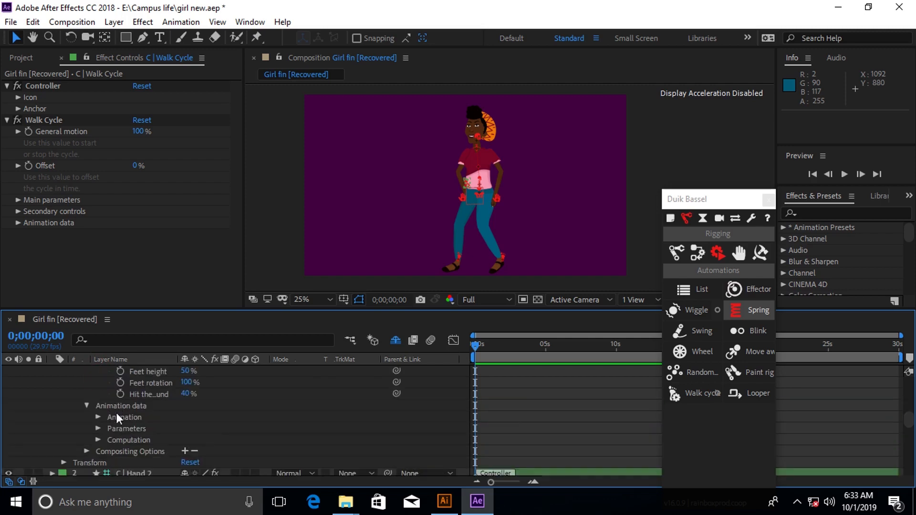
{"action": "left_click", "coordinate": [98, 429]}
{"action": "scroll", "coordinate": [110, 430], "scroll_direction": "up", "scroll_amount": 8}
{"action": "scroll", "coordinate": [128, 434], "scroll_direction": "down", "scroll_amount": 3}
{"action": "left_click", "coordinate": [87, 394]}
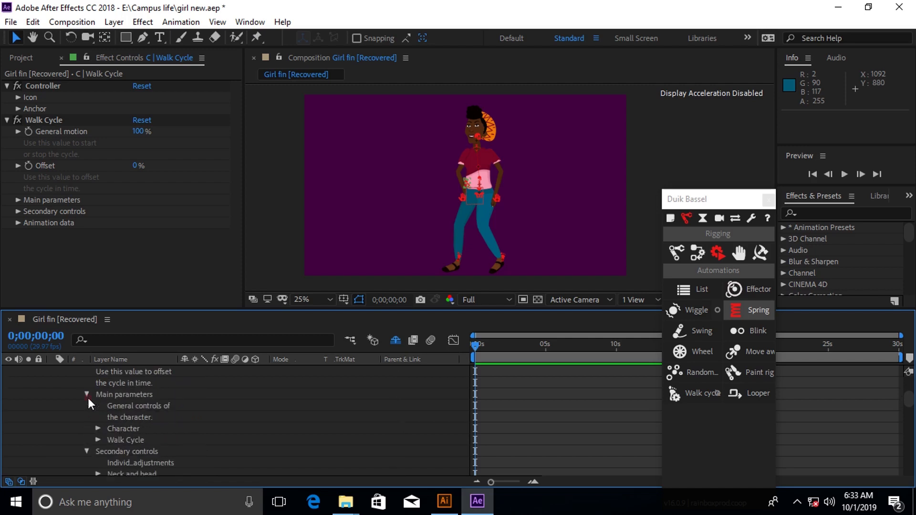
{"action": "left_click", "coordinate": [99, 429]}
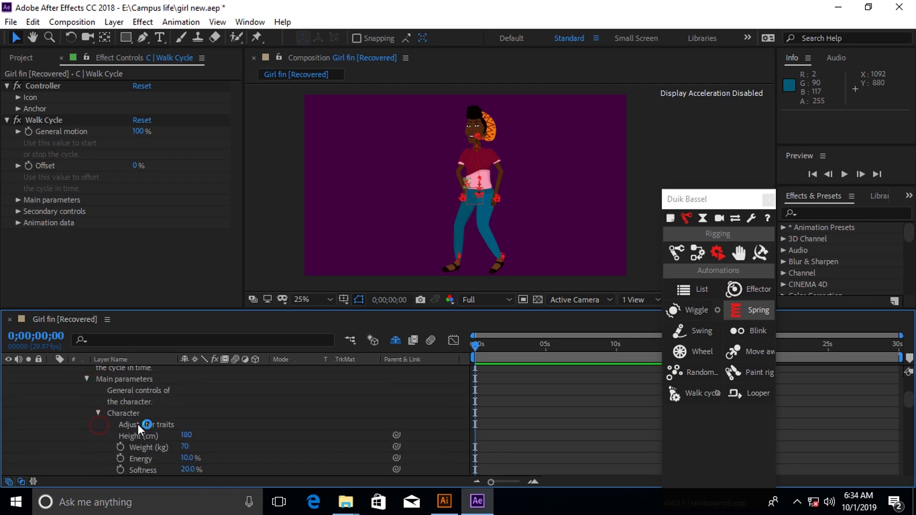
{"action": "scroll", "coordinate": [185, 439], "scroll_direction": "down", "scroll_amount": 2}
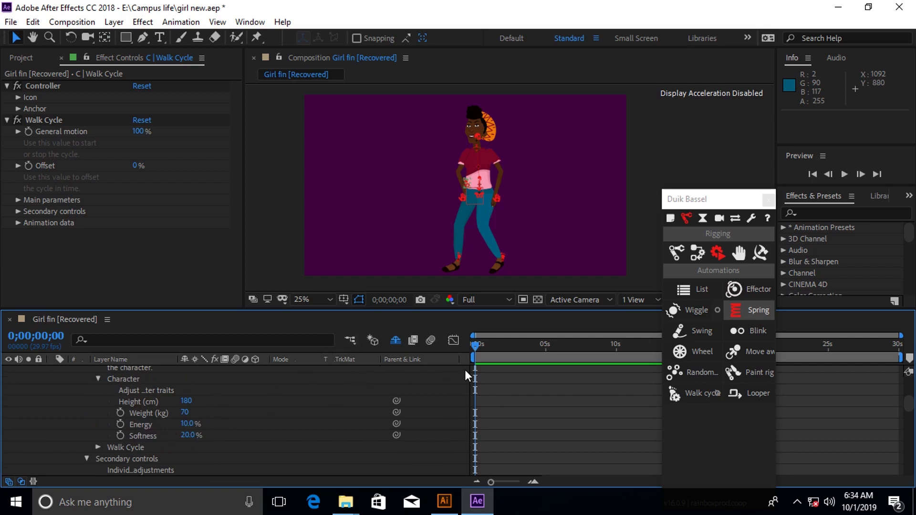
Step: Shorten the work area to end at 0;00;04;09, and preview the walk with the character's weight set to 100 kg
{"action": "left_click_drag", "start_coordinate": [900, 357], "coordinate": [542, 373]}
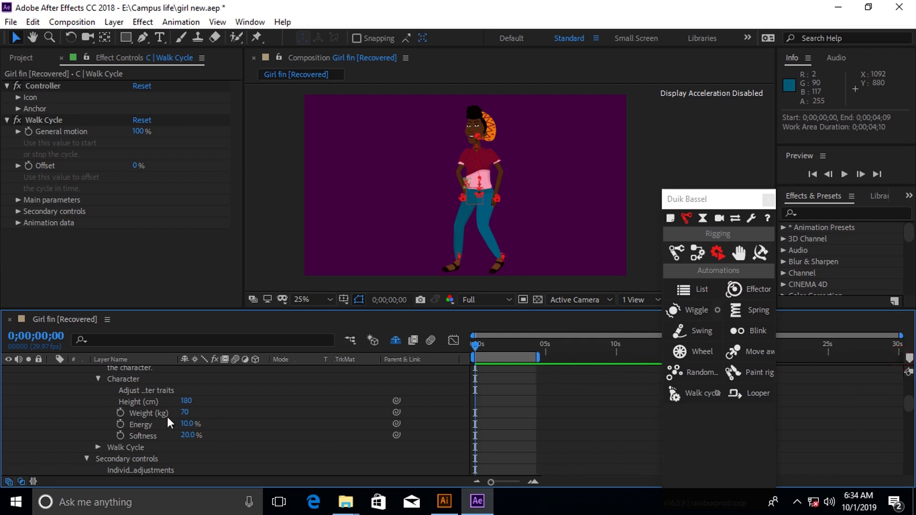
{"action": "left_click_drag", "start_coordinate": [184, 413], "coordinate": [217, 428]}
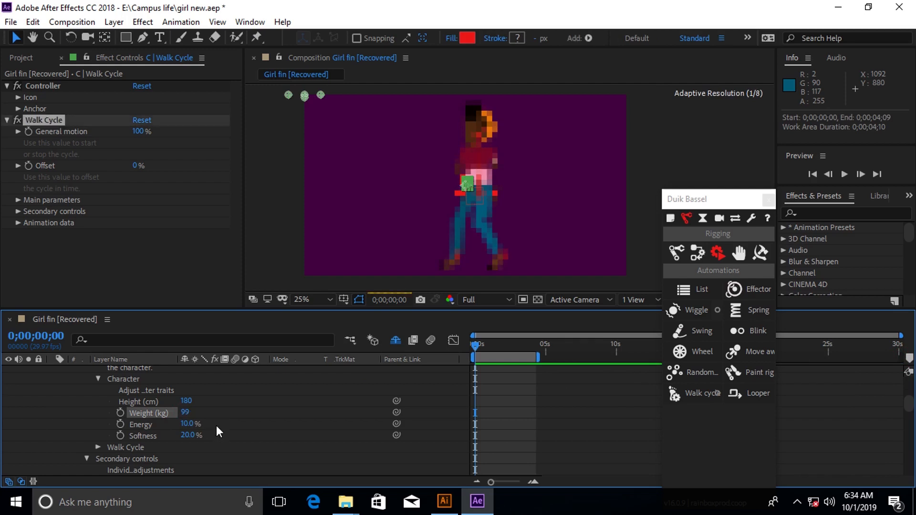
{"action": "left_click", "coordinate": [191, 413]}
{"action": "type", "text": "100"}
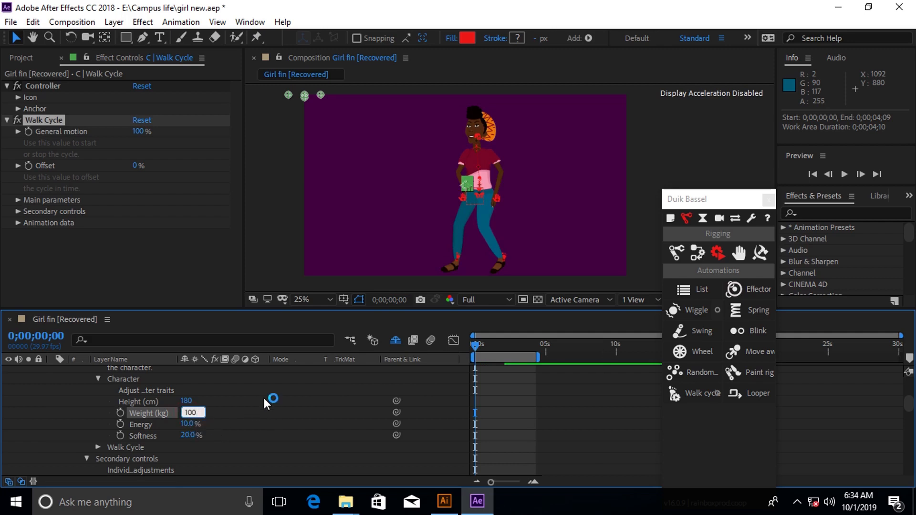
{"action": "key", "text": "Return"}
{"action": "key", "text": "space"}
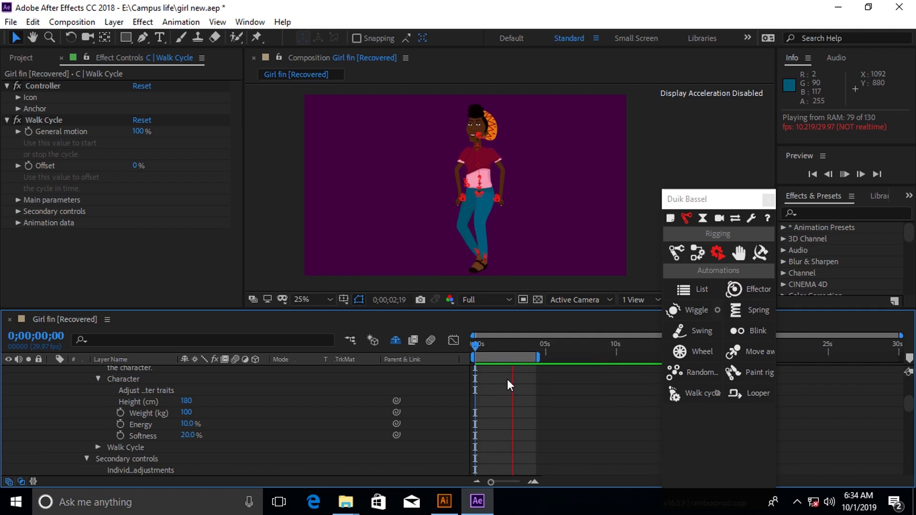
{"action": "key", "text": "space"}
Step: Set the character's weight to 50 kg and preview the walk from near the start of the timeline
{"action": "left_click", "coordinate": [186, 412]}
{"action": "type", "text": "50"}
{"action": "key", "text": "Return"}
{"action": "key", "text": "space"}
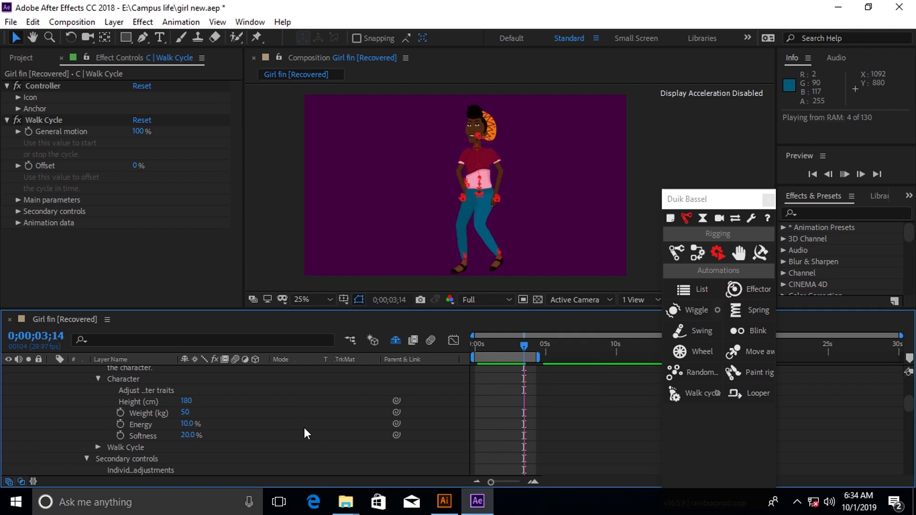
{"action": "left_click_drag", "start_coordinate": [485, 353], "coordinate": [479, 360]}
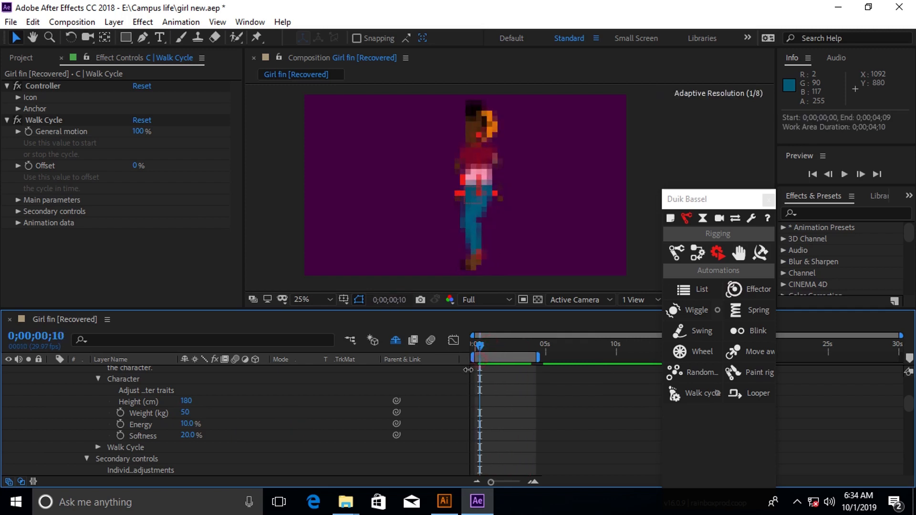
{"action": "key", "text": "space"}
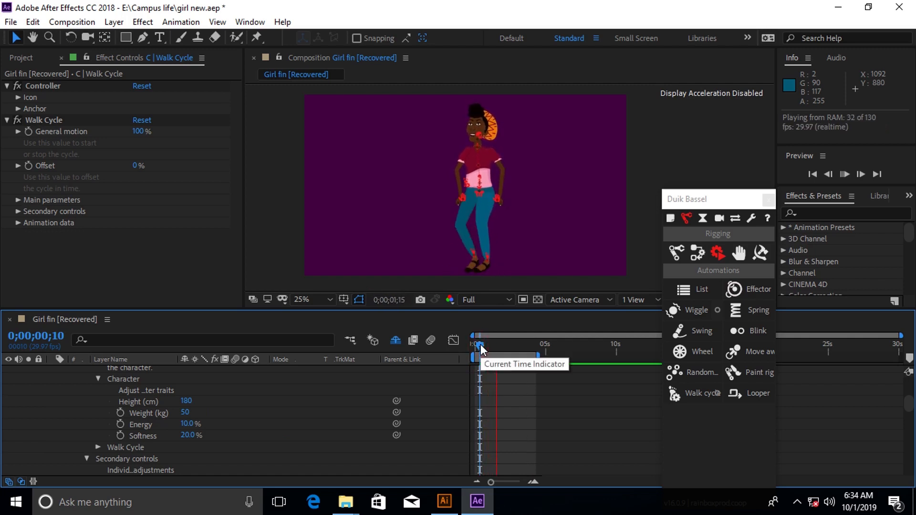
{"action": "left_click", "coordinate": [480, 344]}
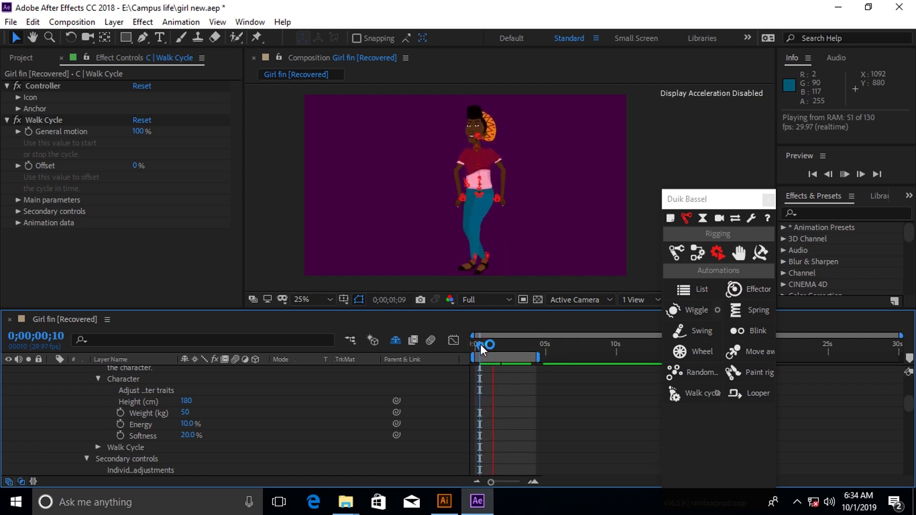
{"action": "left_click", "coordinate": [480, 345]}
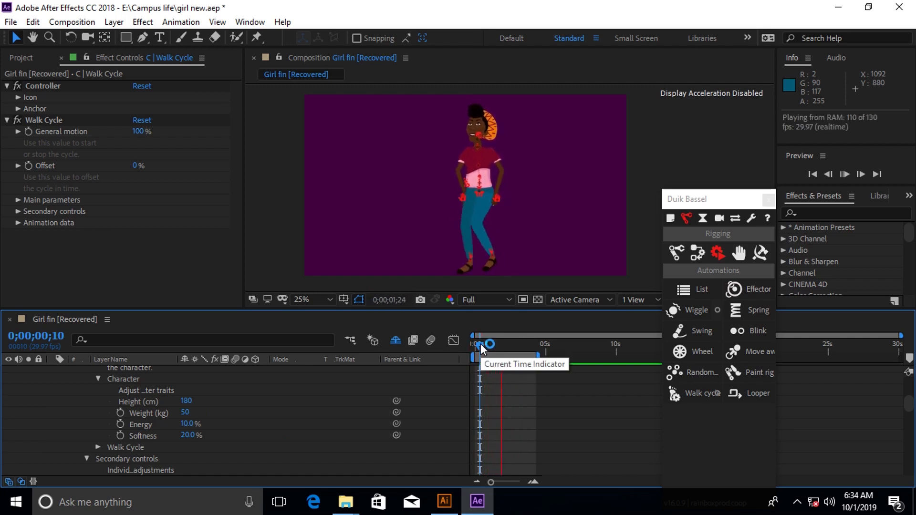
{"action": "left_click", "coordinate": [480, 344]}
Step: Set the character's energy to 11% and preview the resulting walk
{"action": "left_click_drag", "start_coordinate": [187, 425], "coordinate": [195, 435]}
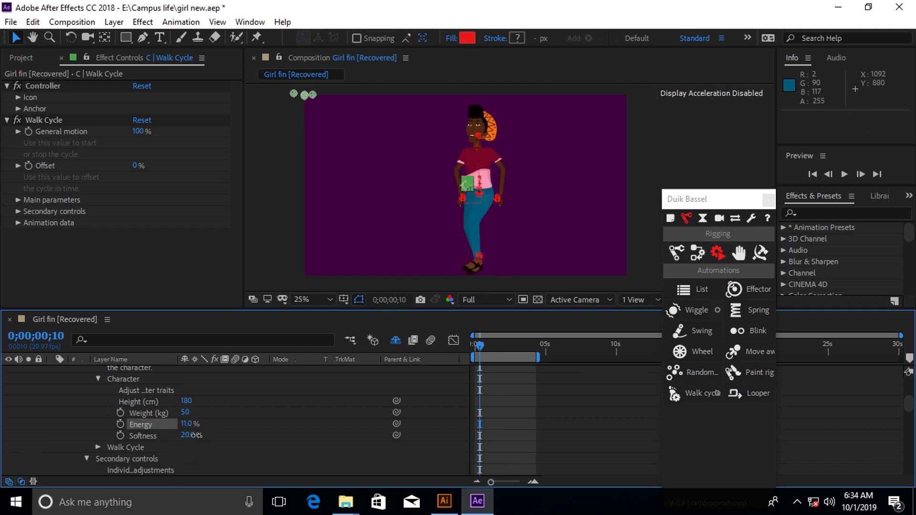
{"action": "key", "text": "space"}
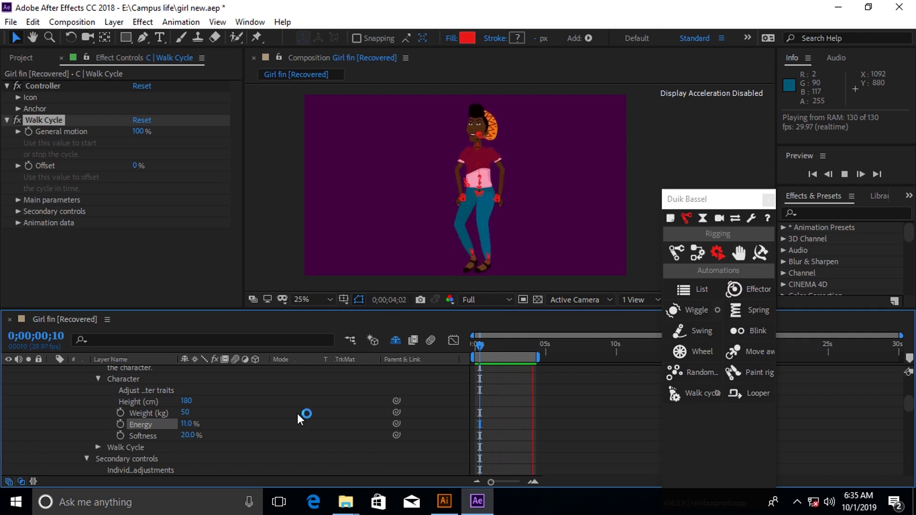
{"action": "key", "text": "space"}
Step: Try the Dancing type in the Walk Cycle group of the main parameters, preview it, and undo the type change
{"action": "left_click", "coordinate": [104, 452]}
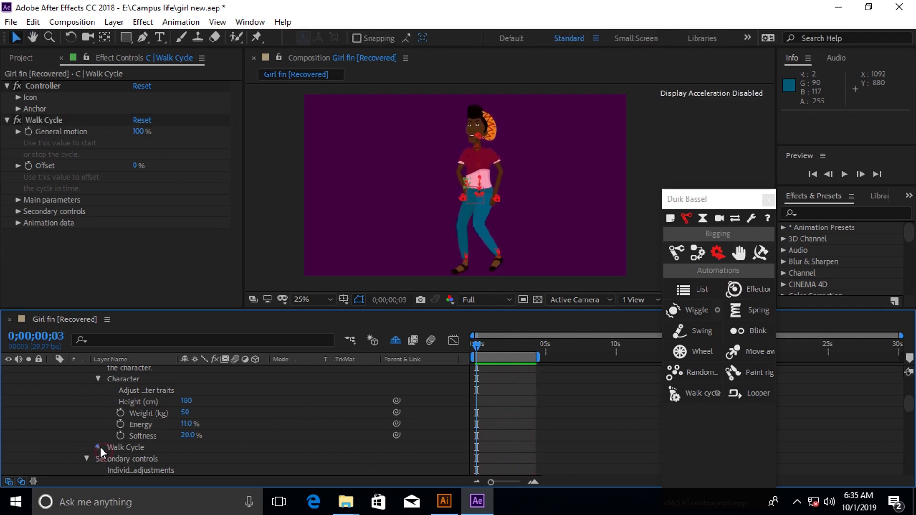
{"action": "left_click", "coordinate": [98, 447]}
{"action": "scroll", "coordinate": [124, 444], "scroll_direction": "down", "scroll_amount": 3}
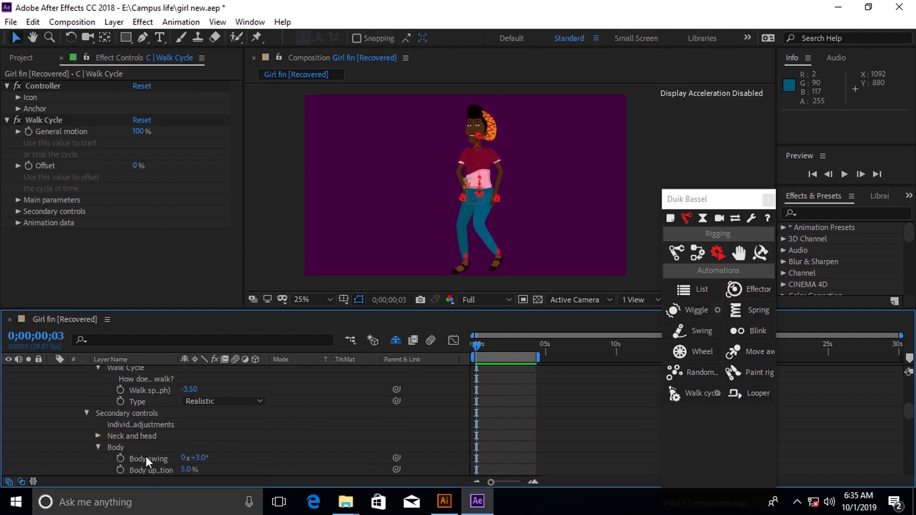
{"action": "left_click", "coordinate": [250, 400]}
{"action": "left_click", "coordinate": [218, 430]}
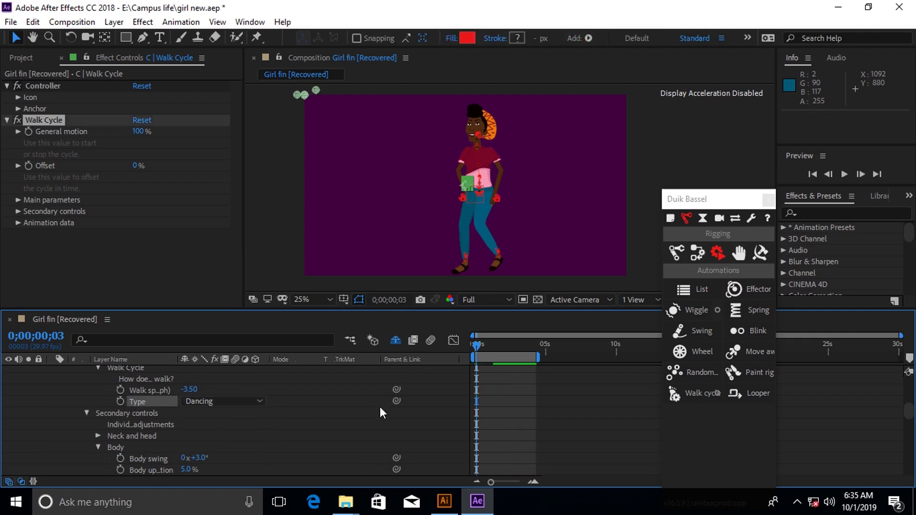
{"action": "key", "text": "space"}
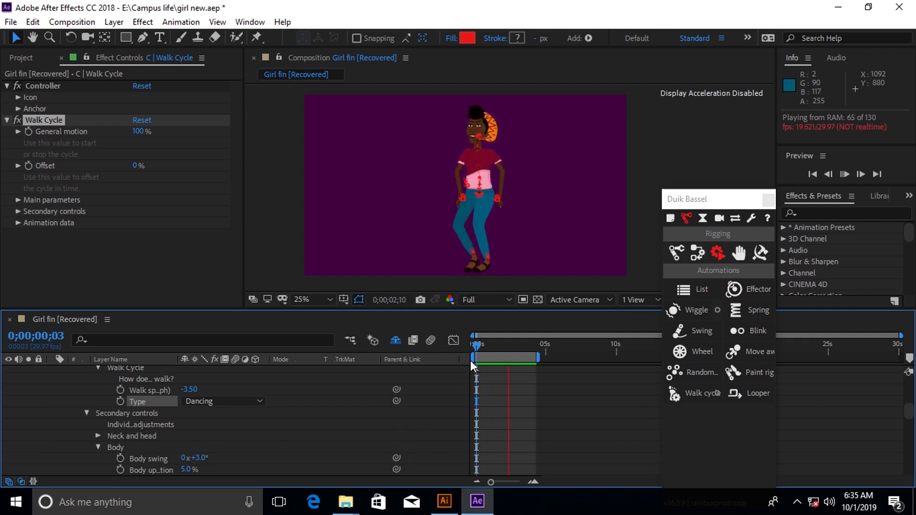
{"action": "left_click", "coordinate": [477, 348]}
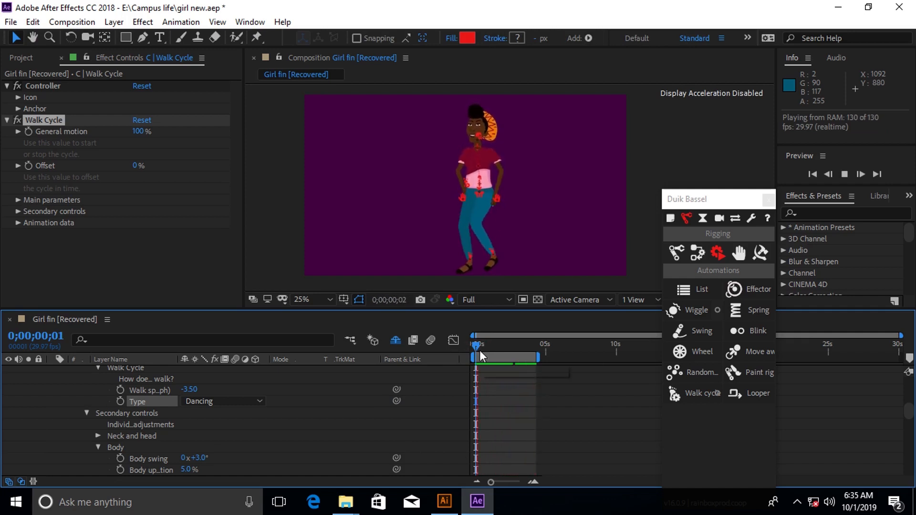
{"action": "key", "text": "space"}
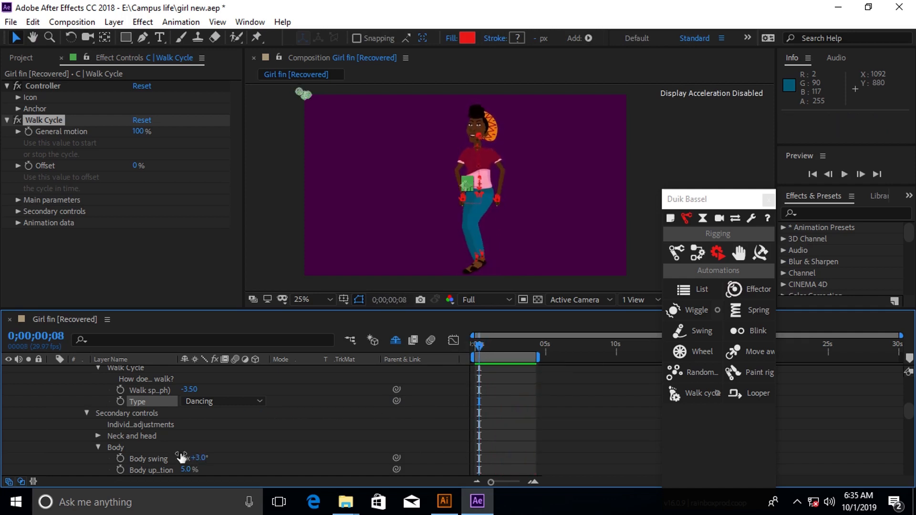
{"action": "key", "text": "ctrl+z"}
Step: Set the neck swing to 4° in the Neck and head secondary controls and preview the walk
{"action": "left_click", "coordinate": [97, 437]}
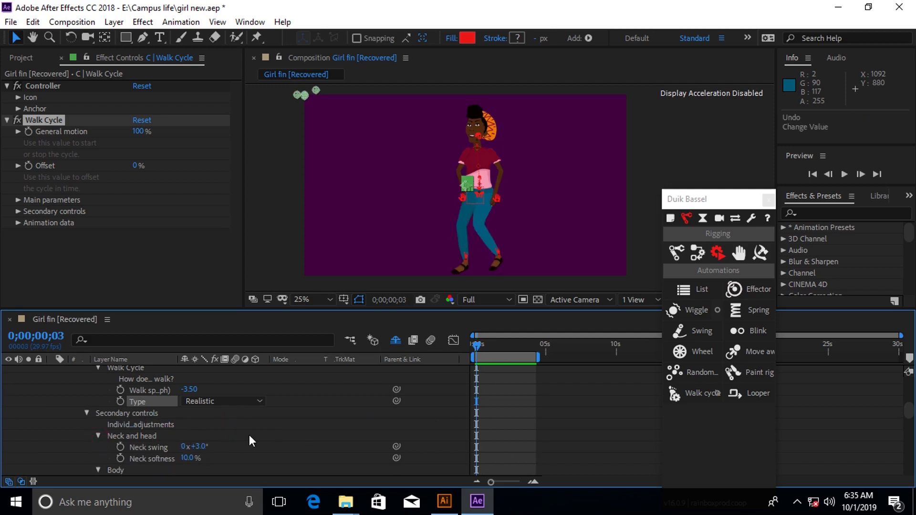
{"action": "scroll", "coordinate": [236, 428], "scroll_direction": "down", "scroll_amount": 1}
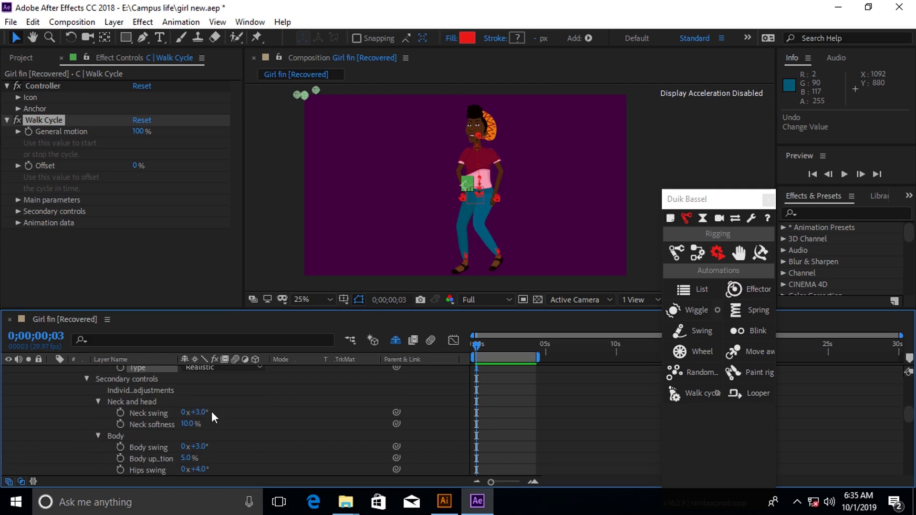
{"action": "left_click_drag", "start_coordinate": [206, 413], "coordinate": [212, 413]}
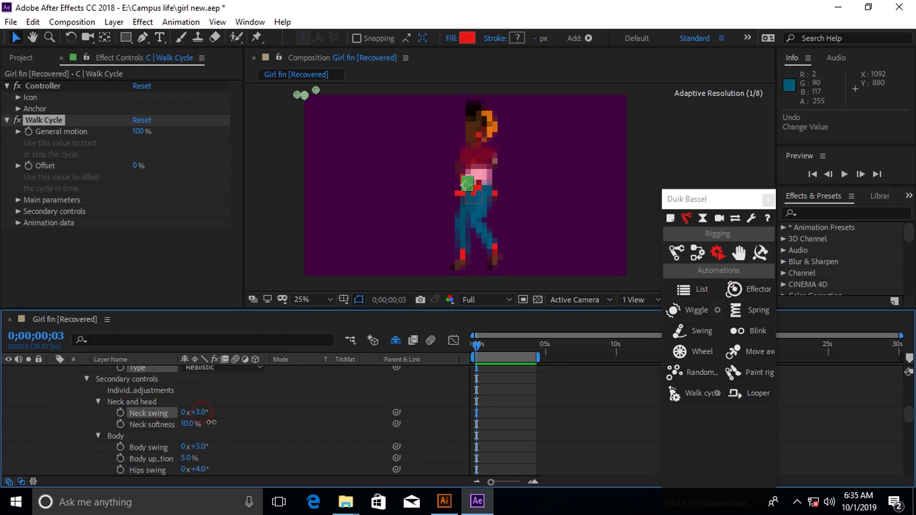
{"action": "key", "text": "space"}
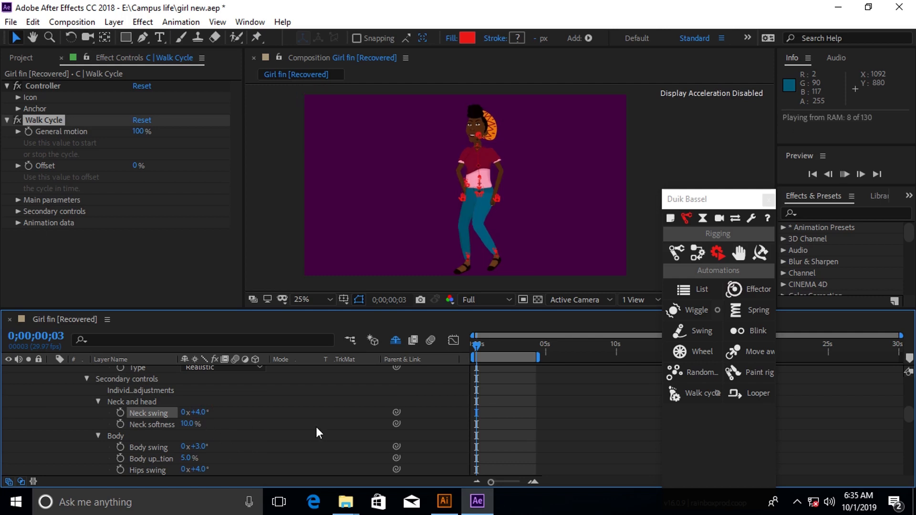
{"action": "key", "text": "space"}
Step: Review the walk cycle's body, feet, animation data and computation properties, ending back at its general motion and offset settings
{"action": "scroll", "coordinate": [179, 459], "scroll_direction": "down", "scroll_amount": 1}
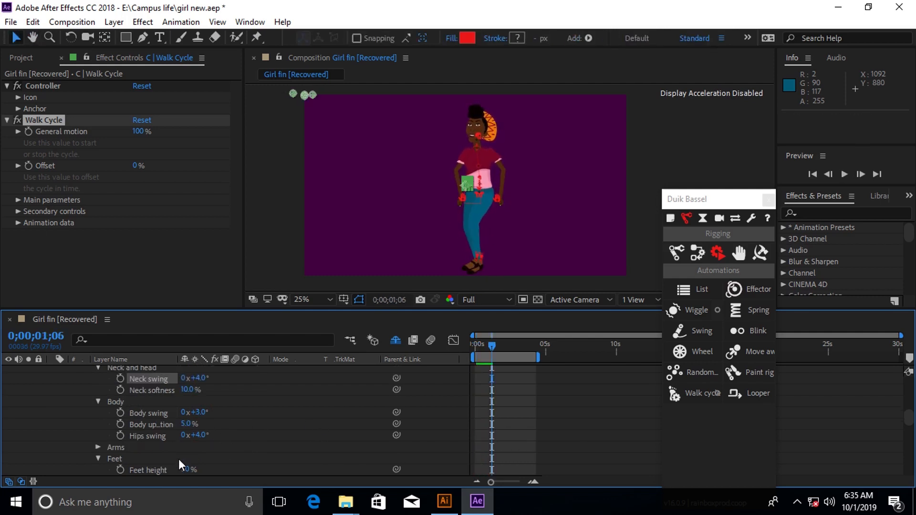
{"action": "scroll", "coordinate": [173, 431], "scroll_direction": "down", "scroll_amount": 2}
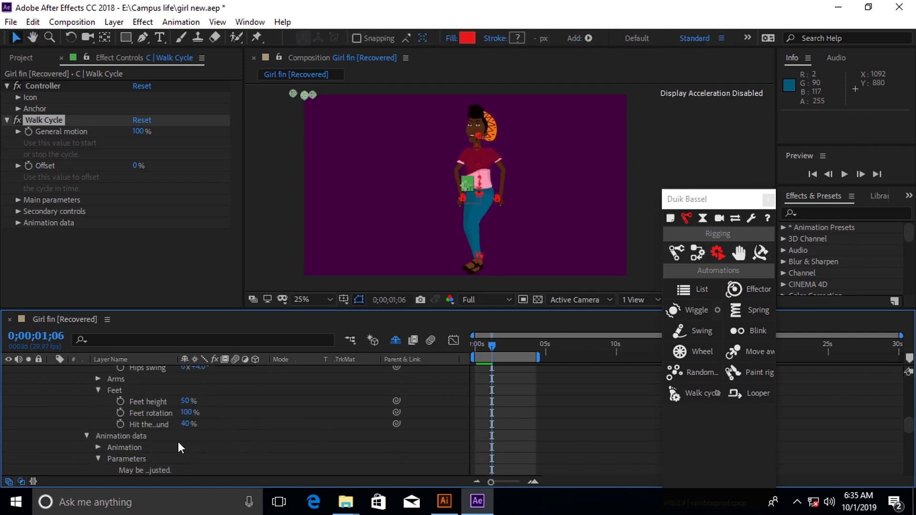
{"action": "scroll", "coordinate": [179, 447], "scroll_direction": "down", "scroll_amount": 2}
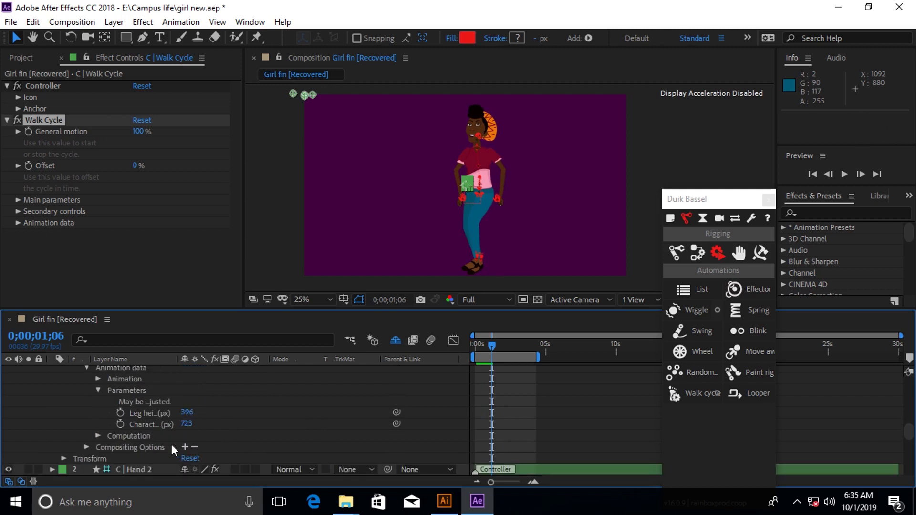
{"action": "left_click", "coordinate": [92, 444]}
{"action": "left_click", "coordinate": [98, 436]}
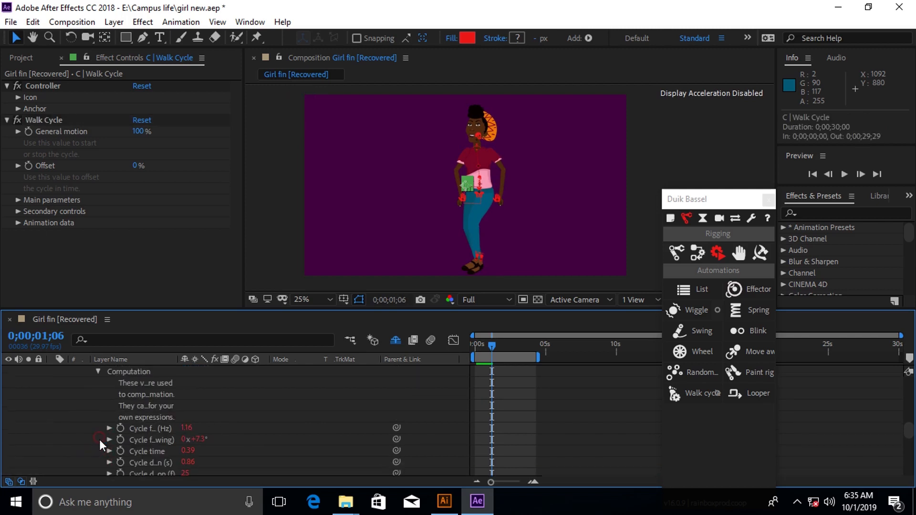
{"action": "scroll", "coordinate": [212, 451], "scroll_direction": "down", "scroll_amount": 3}
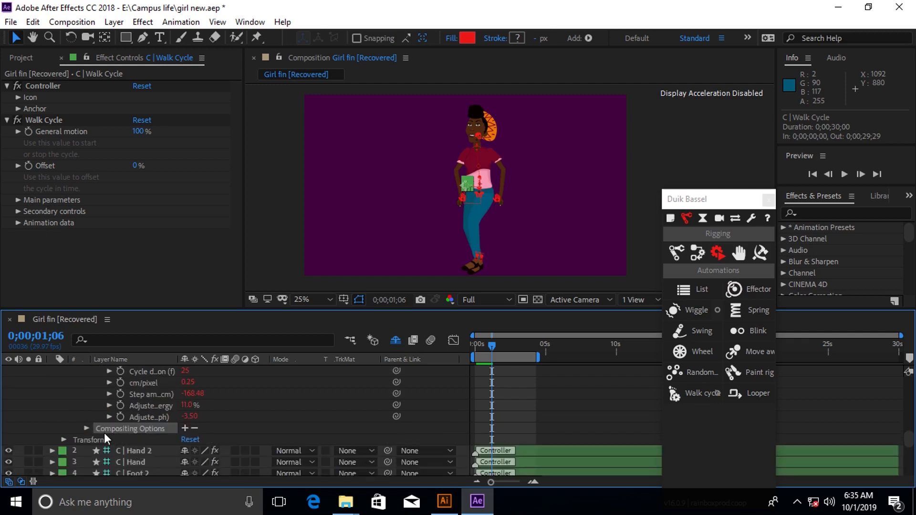
{"action": "left_click", "coordinate": [86, 427]}
{"action": "scroll", "coordinate": [183, 425], "scroll_direction": "up", "scroll_amount": 5}
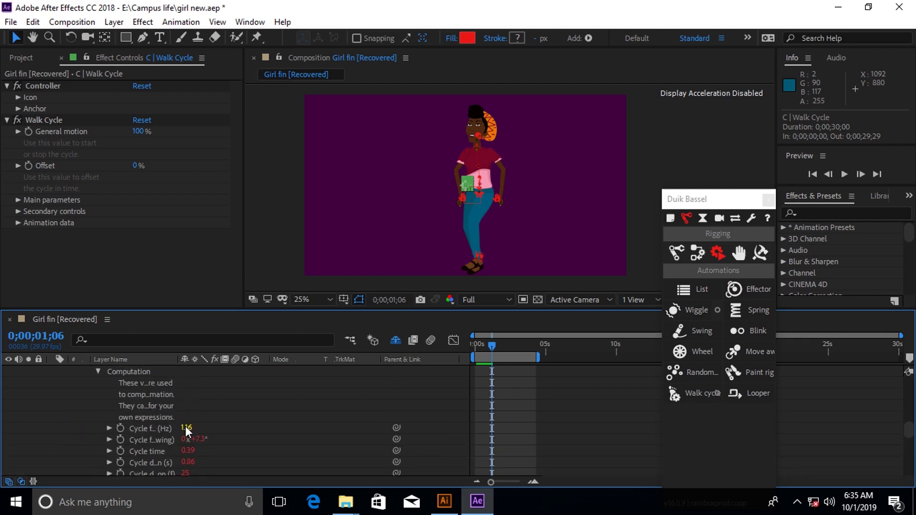
{"action": "scroll", "coordinate": [186, 429], "scroll_direction": "up", "scroll_amount": 3}
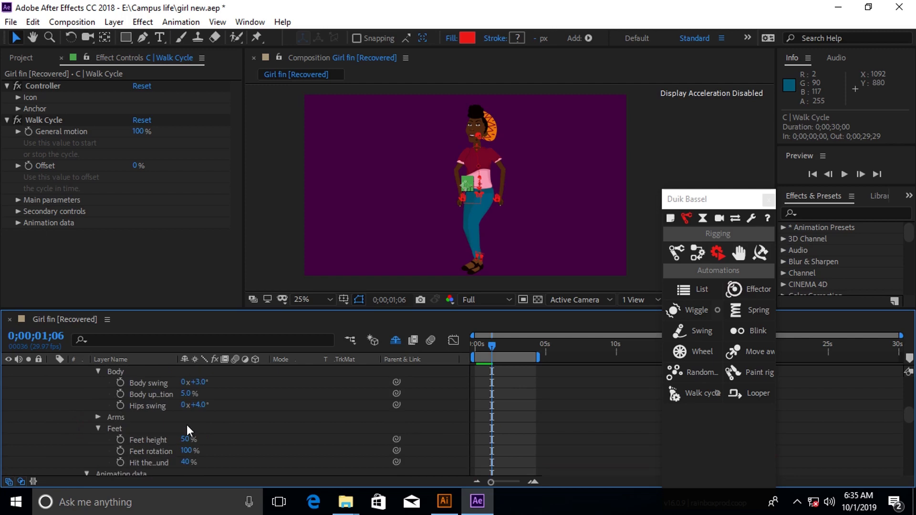
{"action": "scroll", "coordinate": [188, 428], "scroll_direction": "up", "scroll_amount": 2}
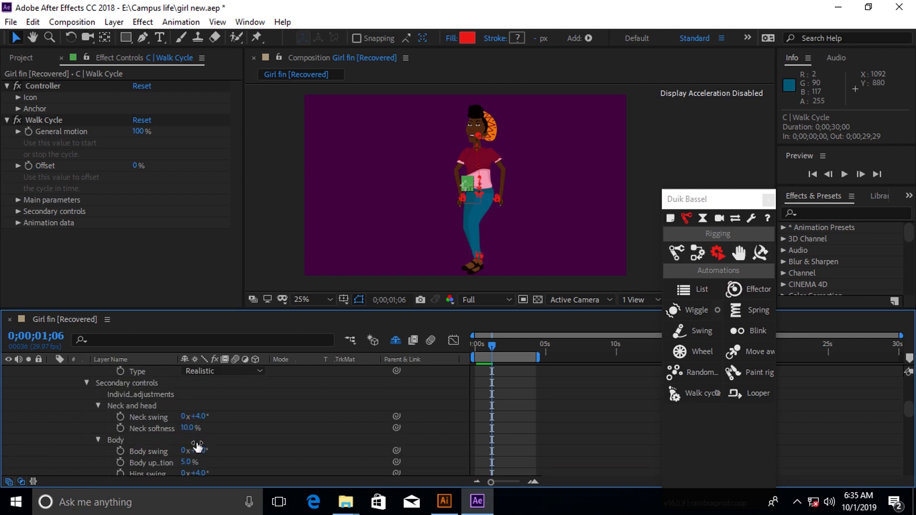
{"action": "scroll", "coordinate": [197, 442], "scroll_direction": "up", "scroll_amount": 6}
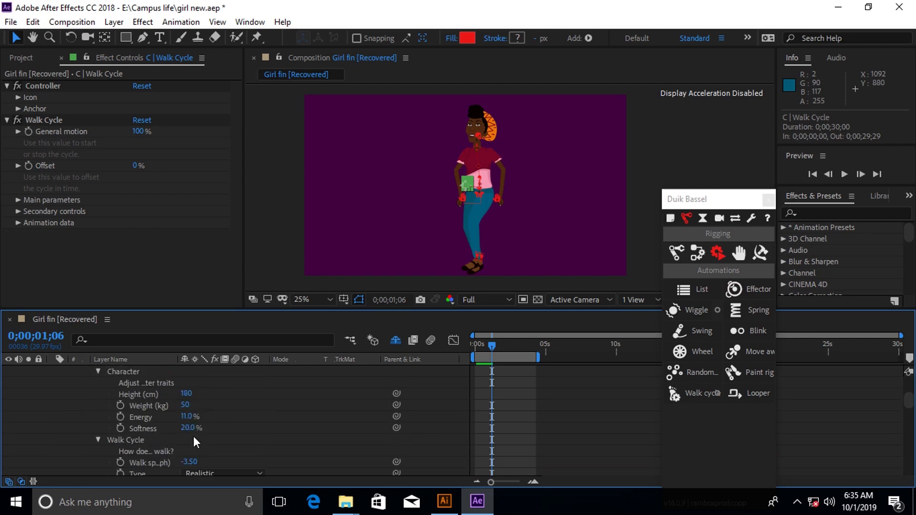
{"action": "scroll", "coordinate": [196, 424], "scroll_direction": "up", "scroll_amount": 4}
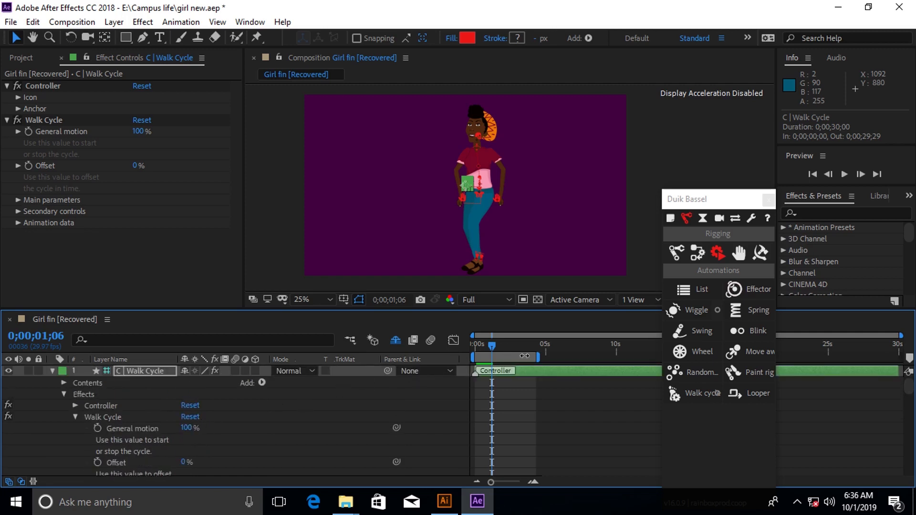
Step: Keyframe the Walk Cycle's general motion at 100% at the composition start and again at 0;00;01;04
{"action": "left_click_drag", "start_coordinate": [497, 346], "coordinate": [462, 370]}
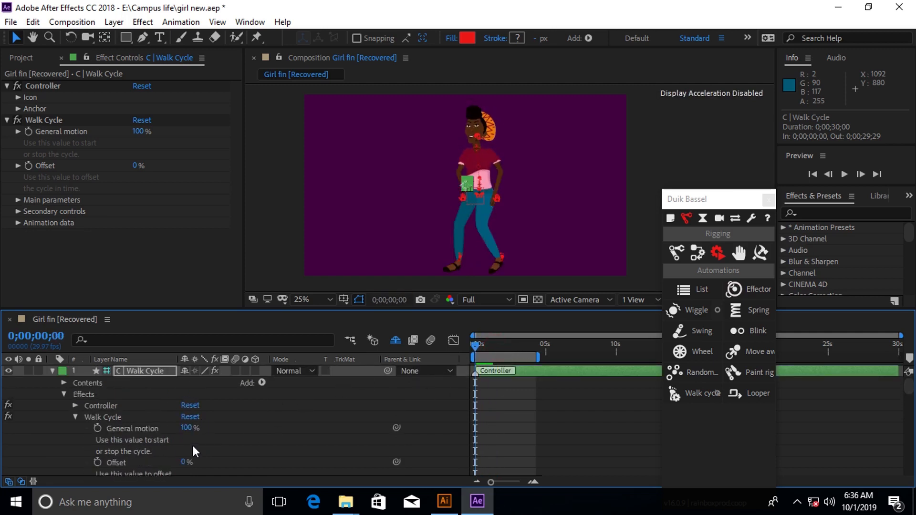
{"action": "left_click", "coordinate": [98, 428]}
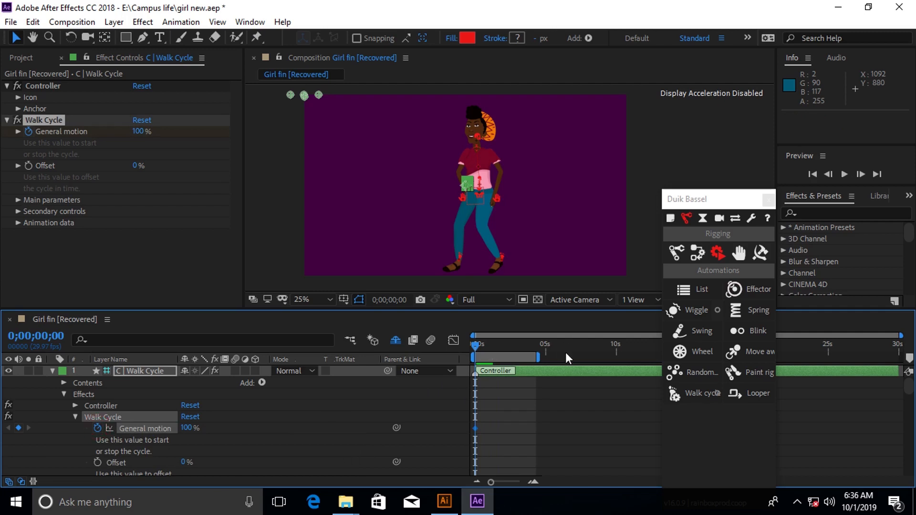
{"action": "left_click_drag", "start_coordinate": [477, 348], "coordinate": [493, 357]}
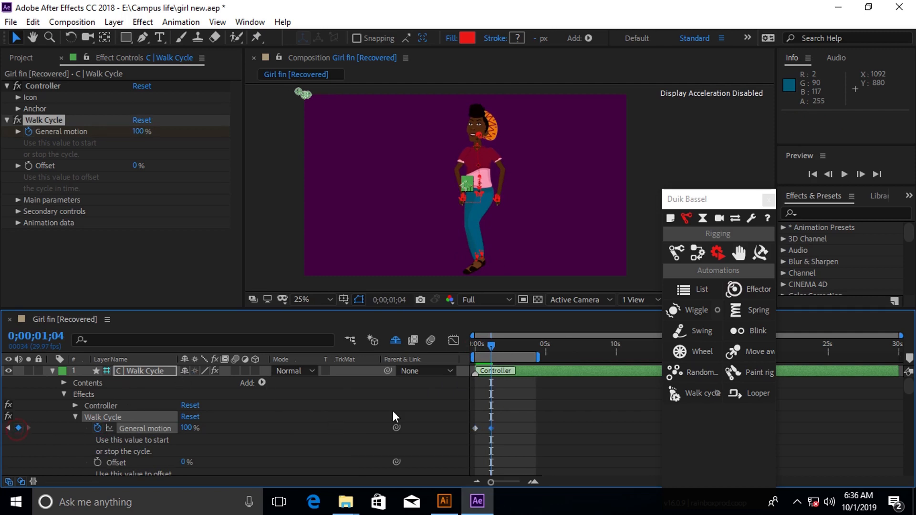
Step: Keyframe the general motion at 72% at 0;00;02;00 and preview the walk from the start
{"action": "left_click_drag", "start_coordinate": [493, 351], "coordinate": [505, 367]}
{"action": "left_click_drag", "start_coordinate": [193, 429], "coordinate": [178, 434]}
{"action": "left_click_drag", "start_coordinate": [506, 360], "coordinate": [475, 368]}
{"action": "key", "text": "space"}
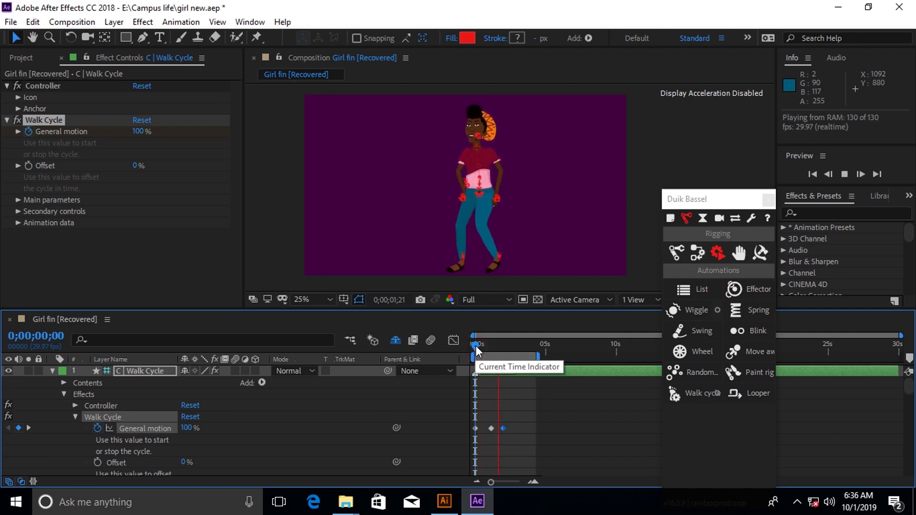
Step: Try a general motion of 24% on the 0;00;02;00 keyframe, preview the walk, and undo the value change
{"action": "left_click_drag", "start_coordinate": [476, 346], "coordinate": [506, 351]}
{"action": "left_click", "coordinate": [502, 344]}
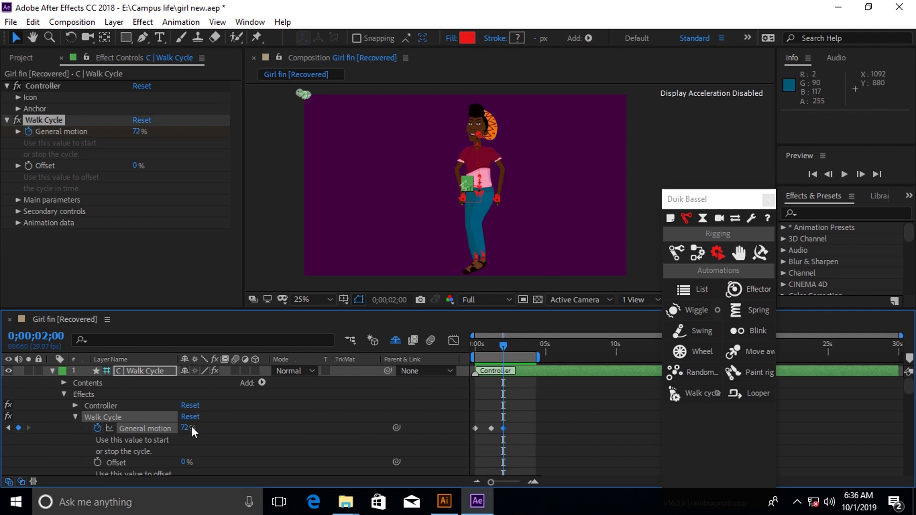
{"action": "left_click_drag", "start_coordinate": [191, 425], "coordinate": [168, 426]}
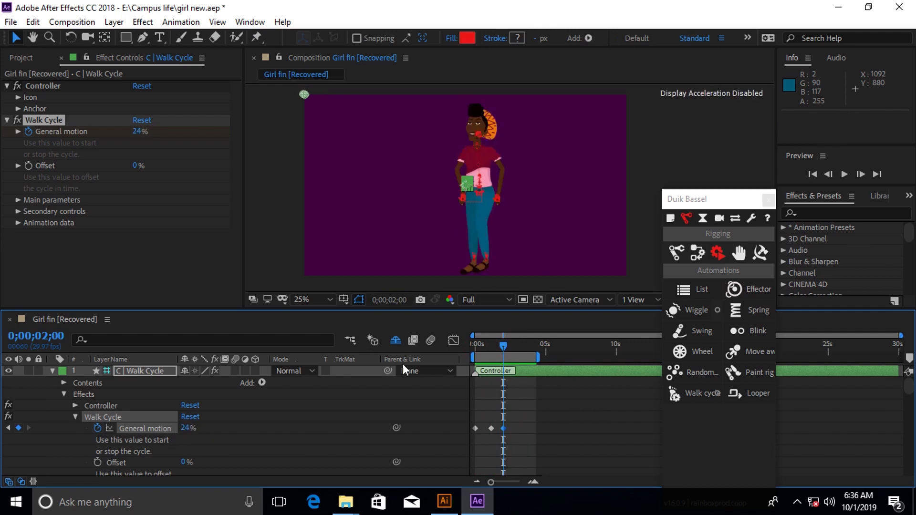
{"action": "left_click", "coordinate": [475, 359]}
{"action": "key", "text": "space"}
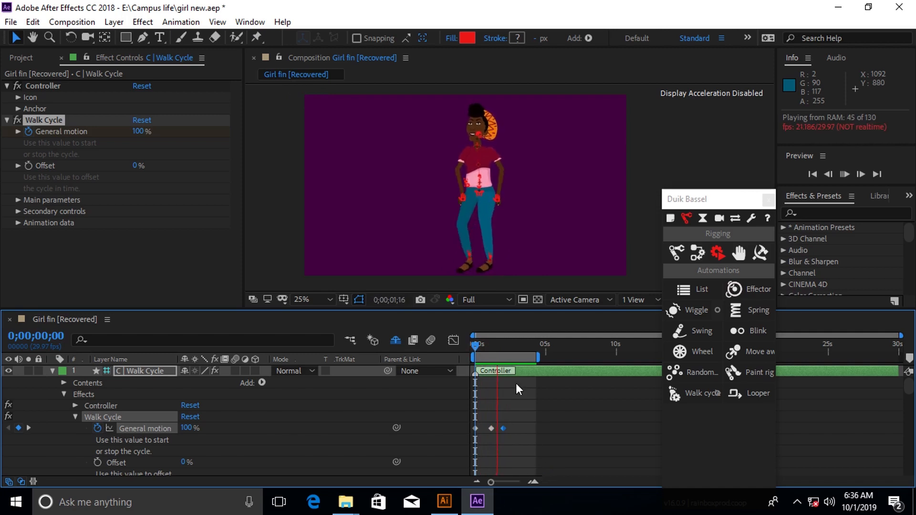
{"action": "left_click", "coordinate": [476, 344]}
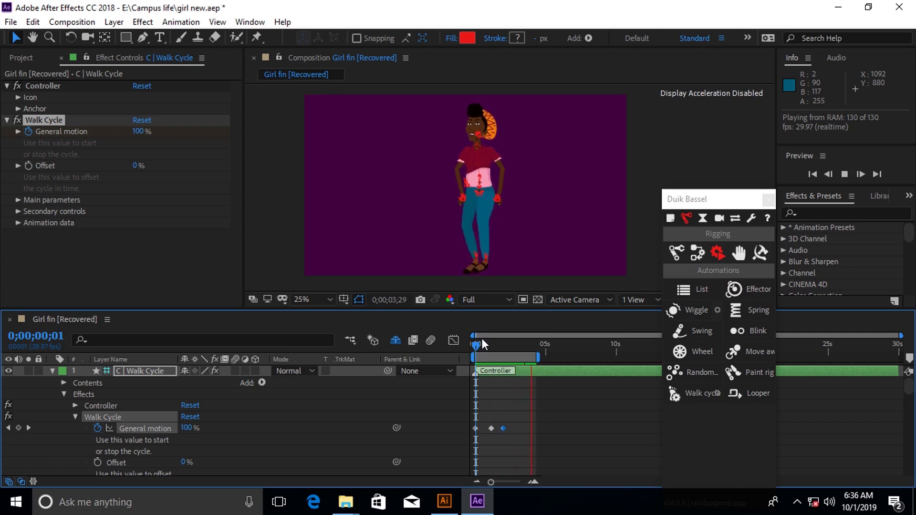
{"action": "key", "text": "space"}
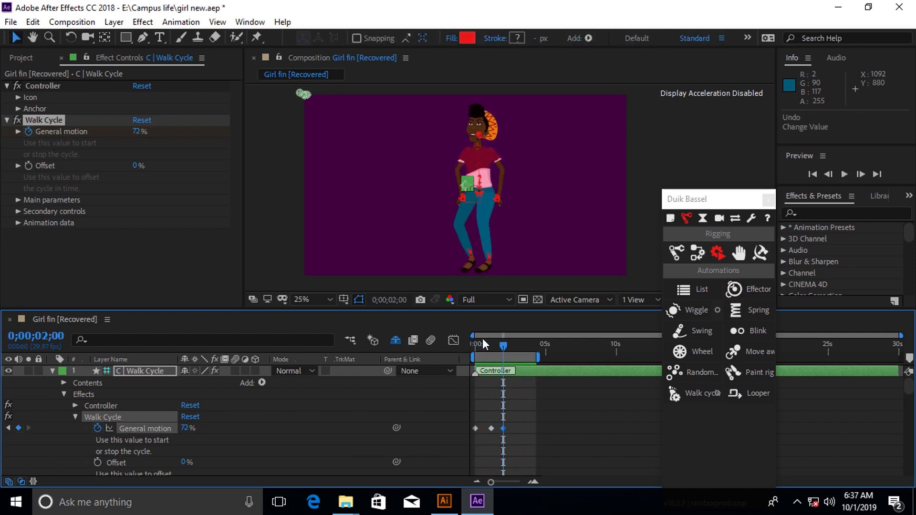